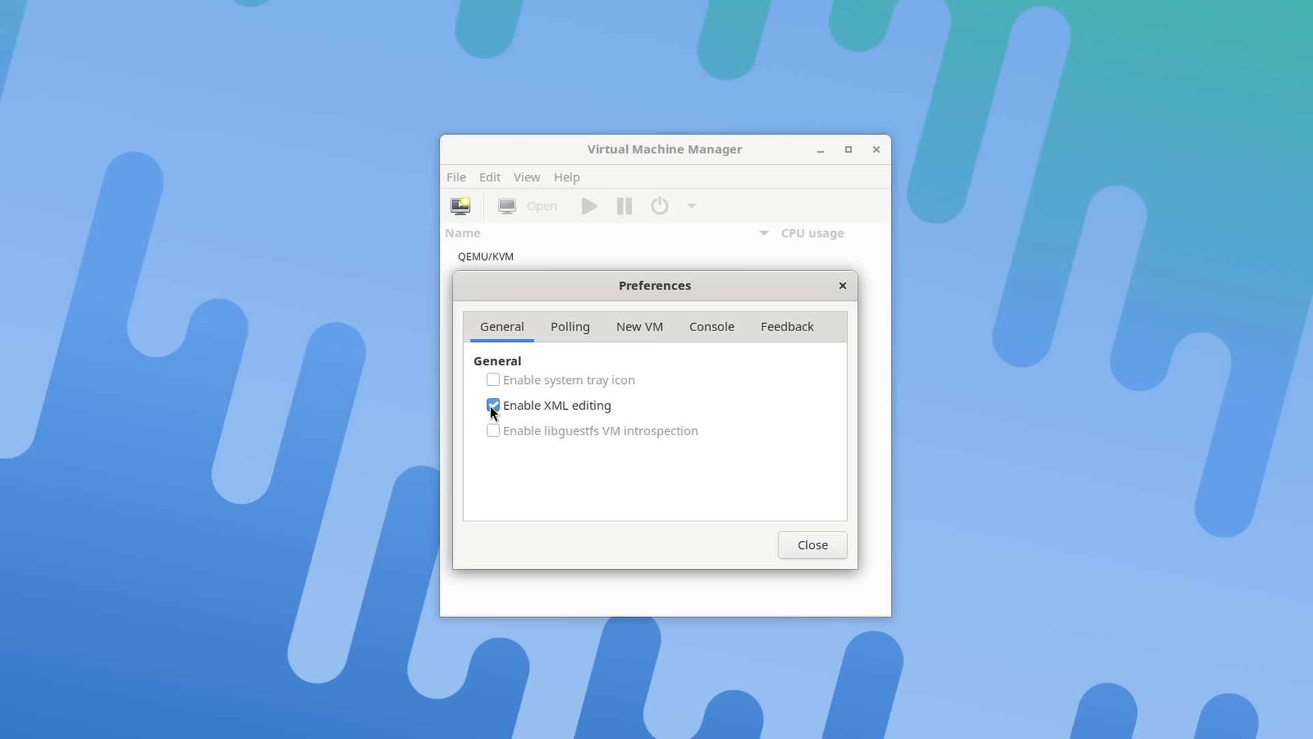
Close the preferences and begin creating a new virtual machine from local install media (ISO image or CDROM)
left_click(802, 551)
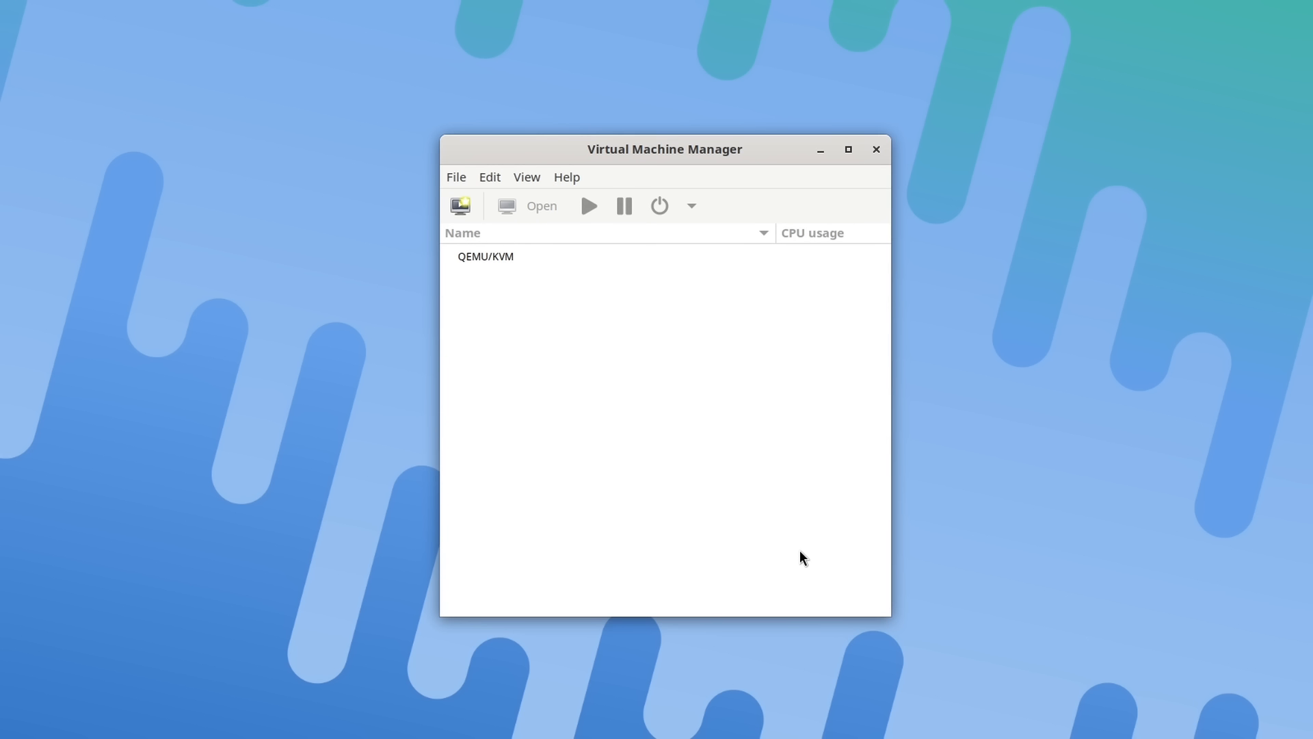
left_click(471, 205)
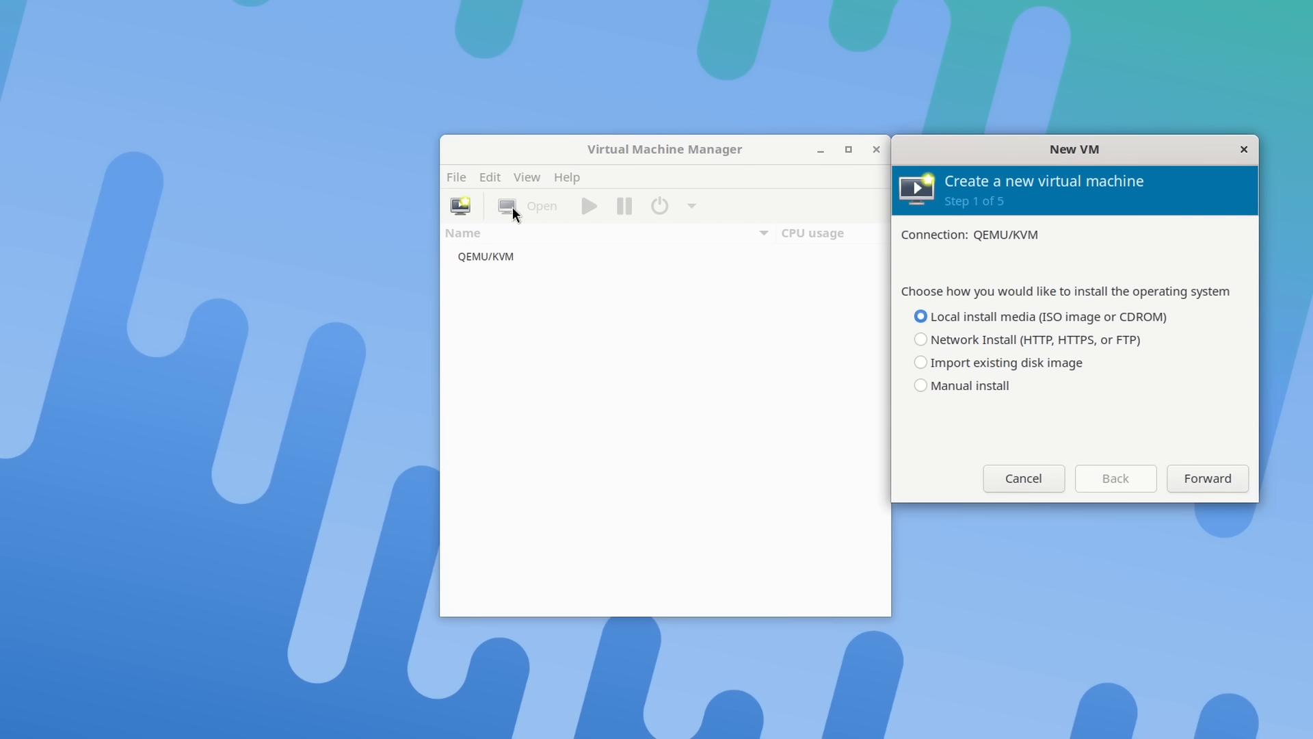
left_click_drag(960, 147, 532, 290)
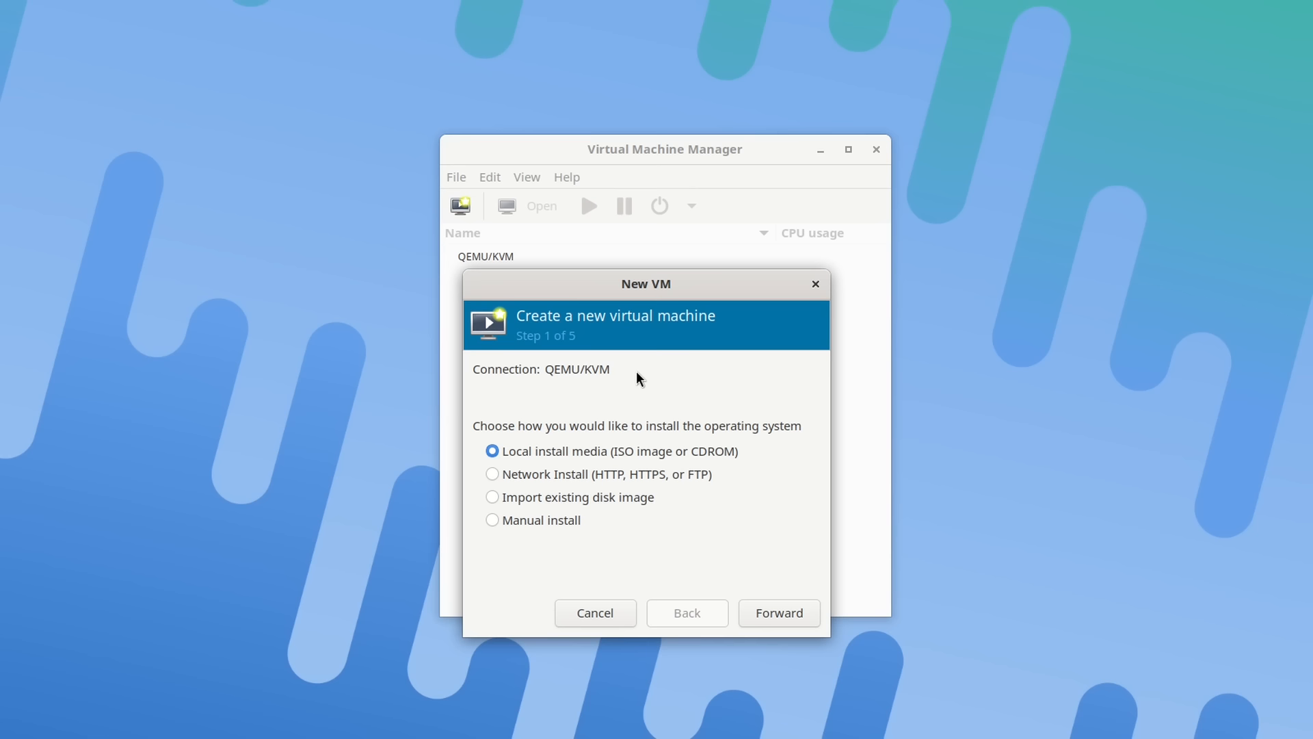
left_click(776, 619)
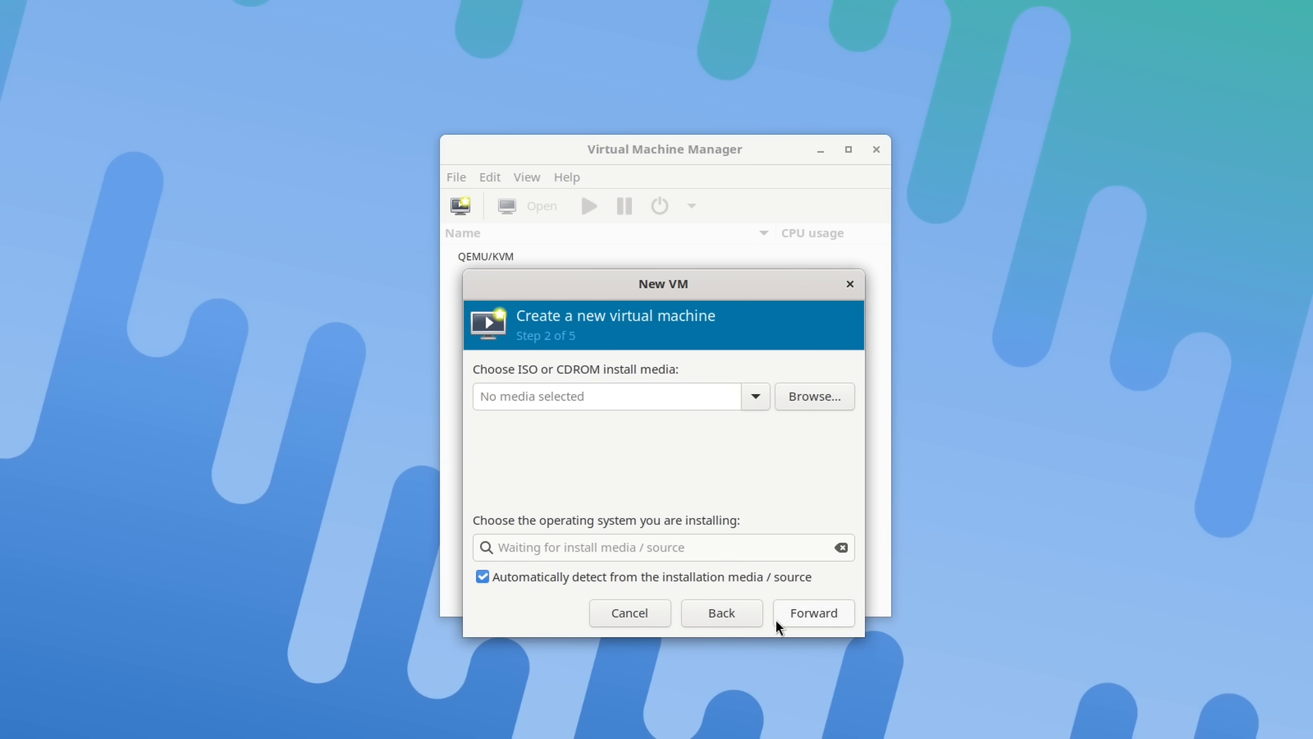
Choose Win11_23H2_English_x64v2.iso from the iso storage pool as the install media and accept the detected operating system
left_click(804, 400)
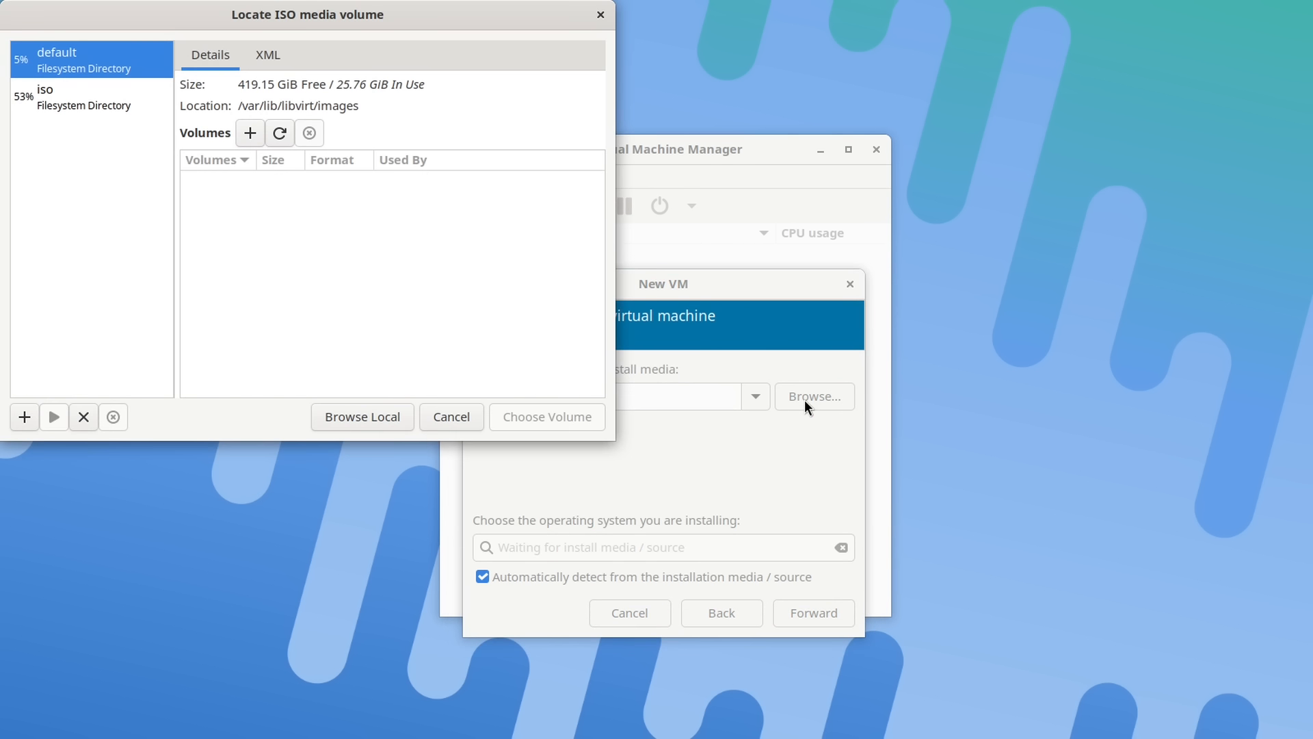
left_click_drag(469, 19, 797, 137)
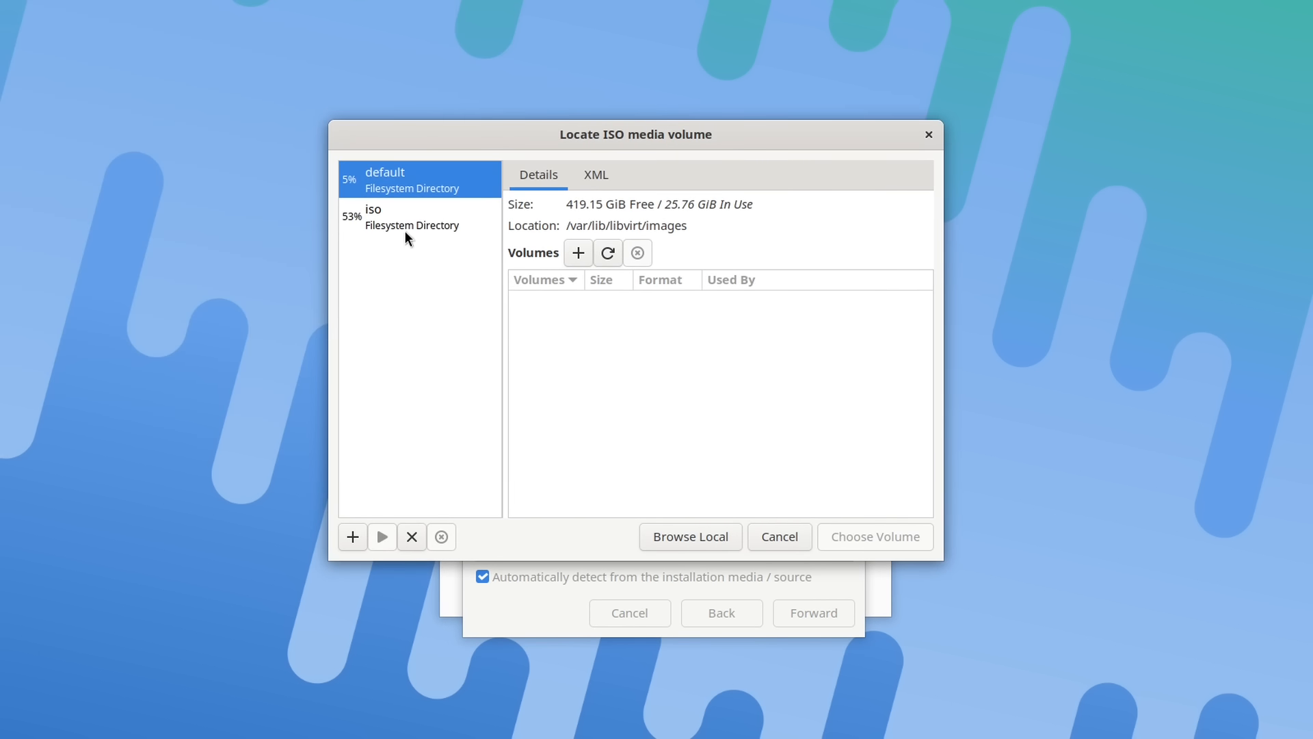
left_click(384, 218)
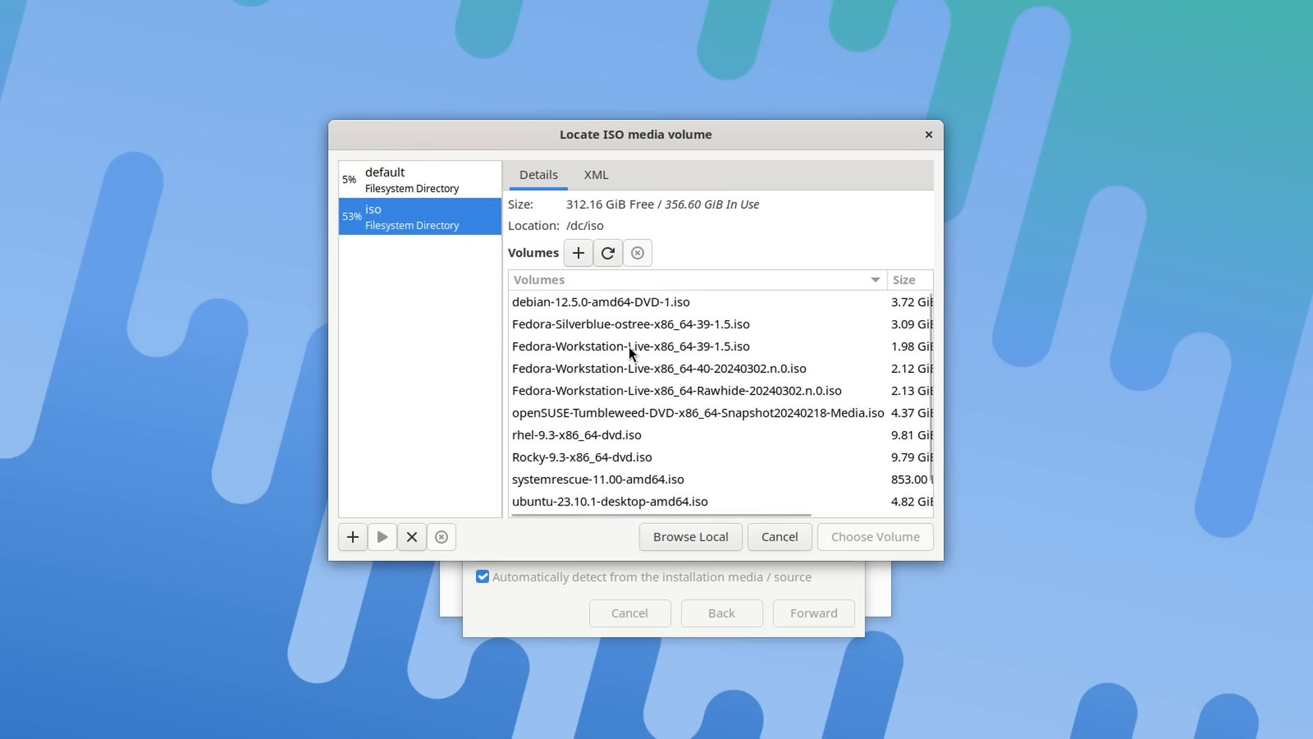
scroll(630, 348, "down", 1)
left_click(540, 506)
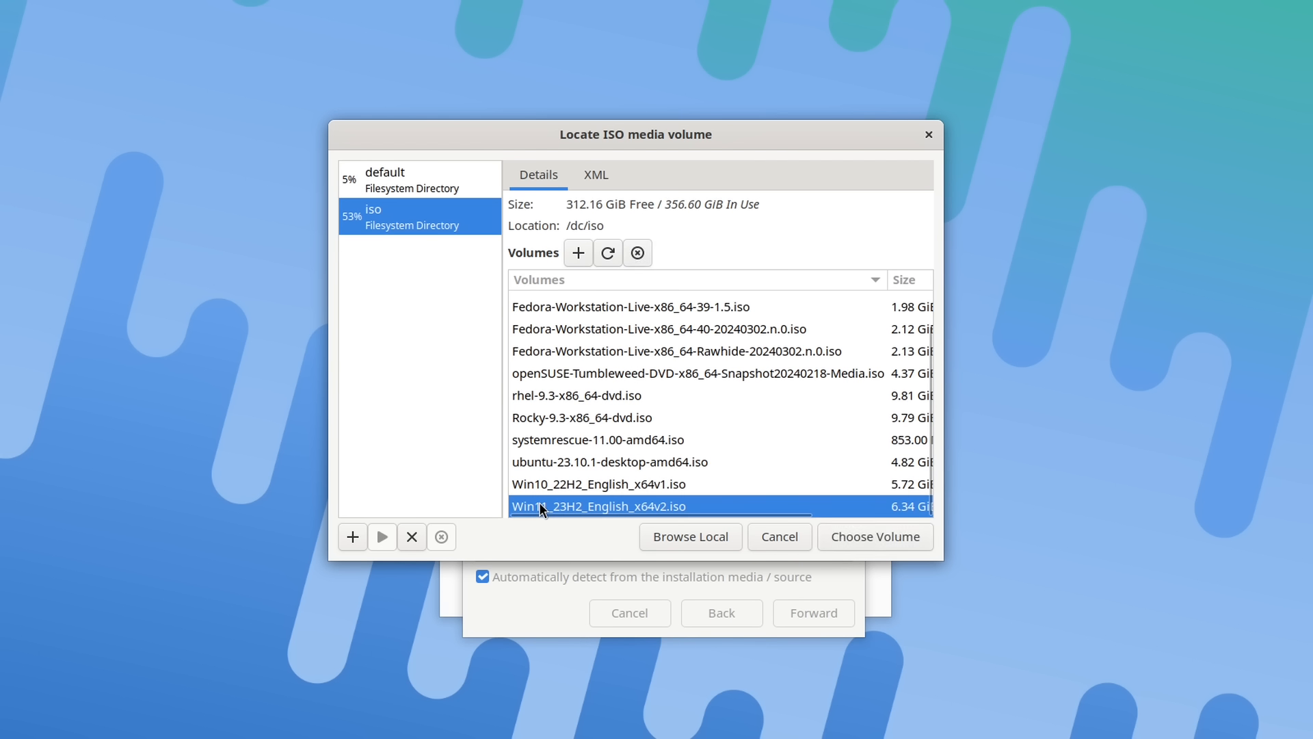
left_click(879, 536)
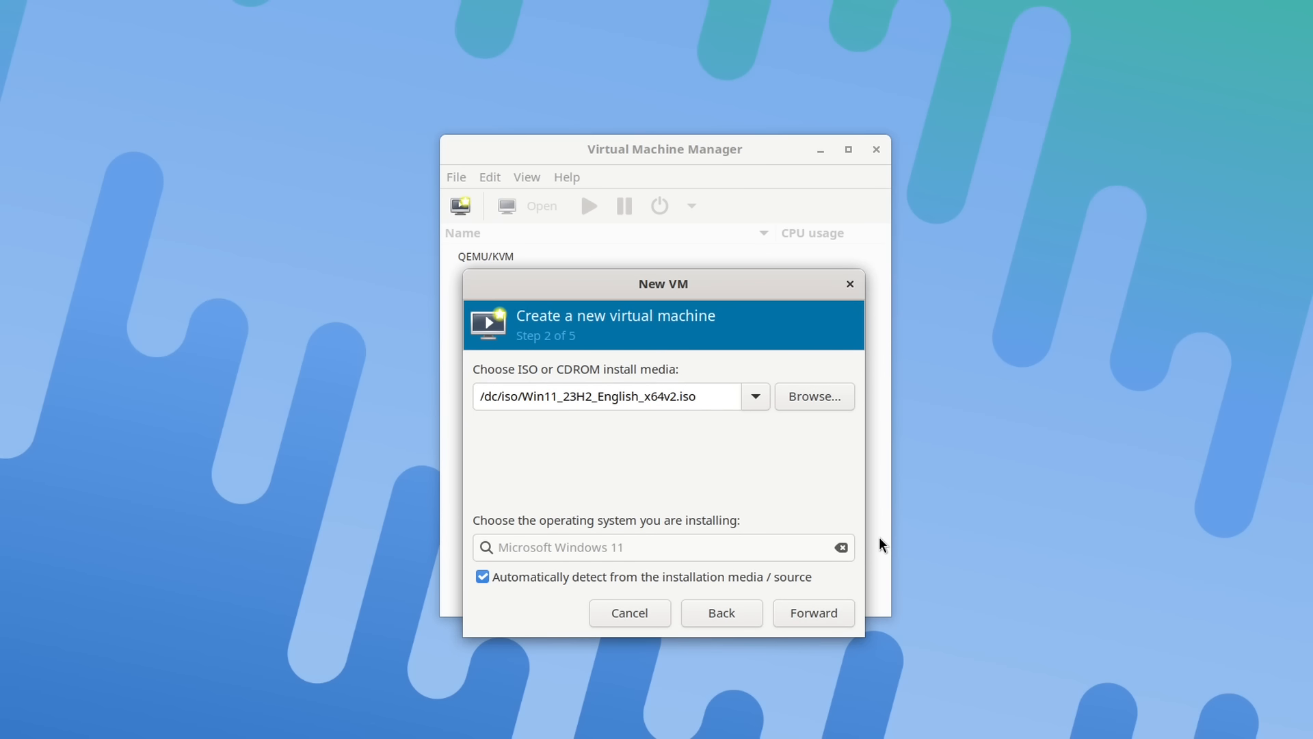
left_click(808, 620)
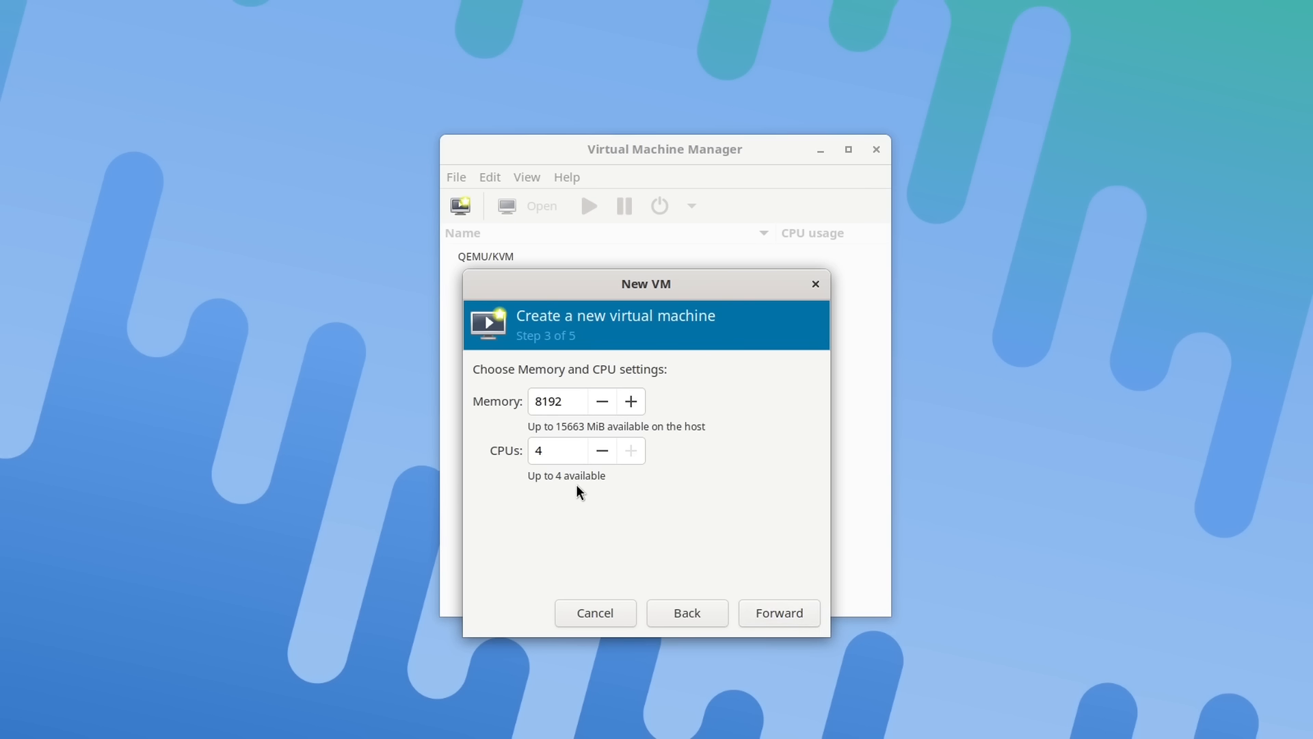
Set the virtual machine's CPUs to 2, keeping 8192 MiB of memory and a 128 GiB disk image
left_click(602, 450)
left_click(602, 450)
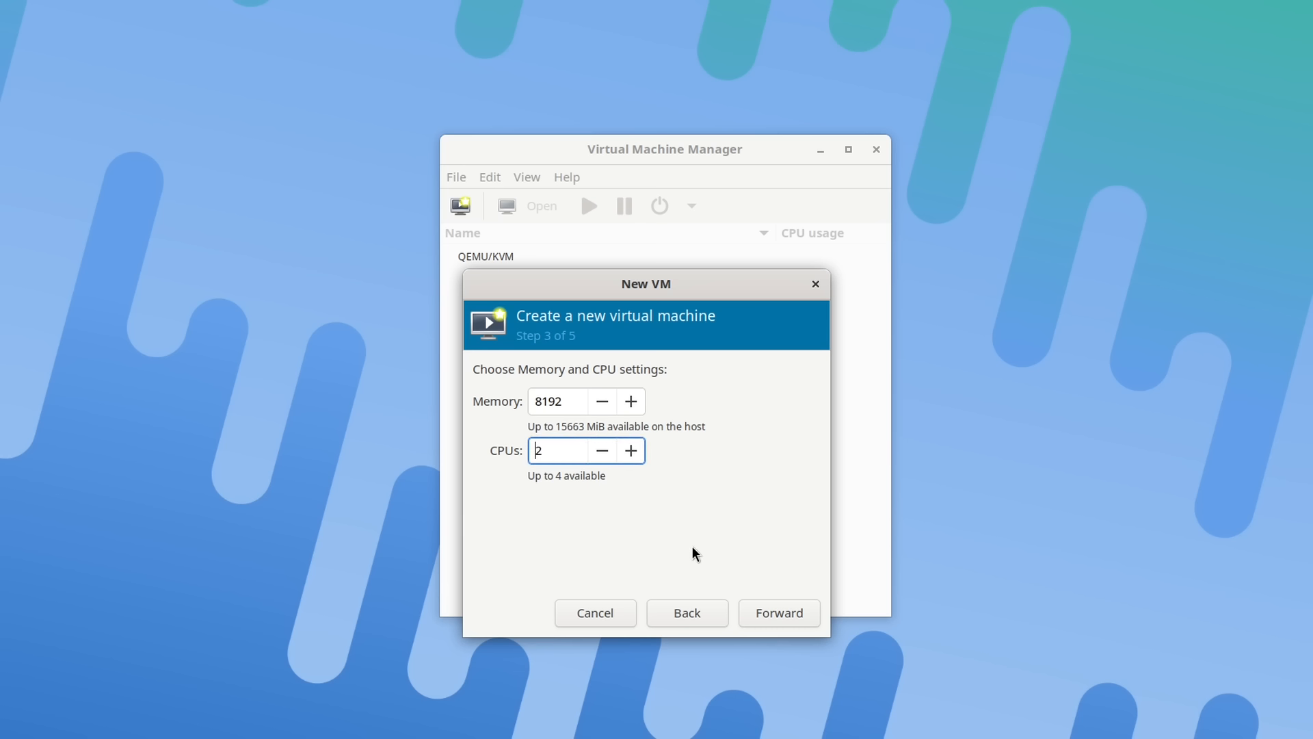
left_click(775, 615)
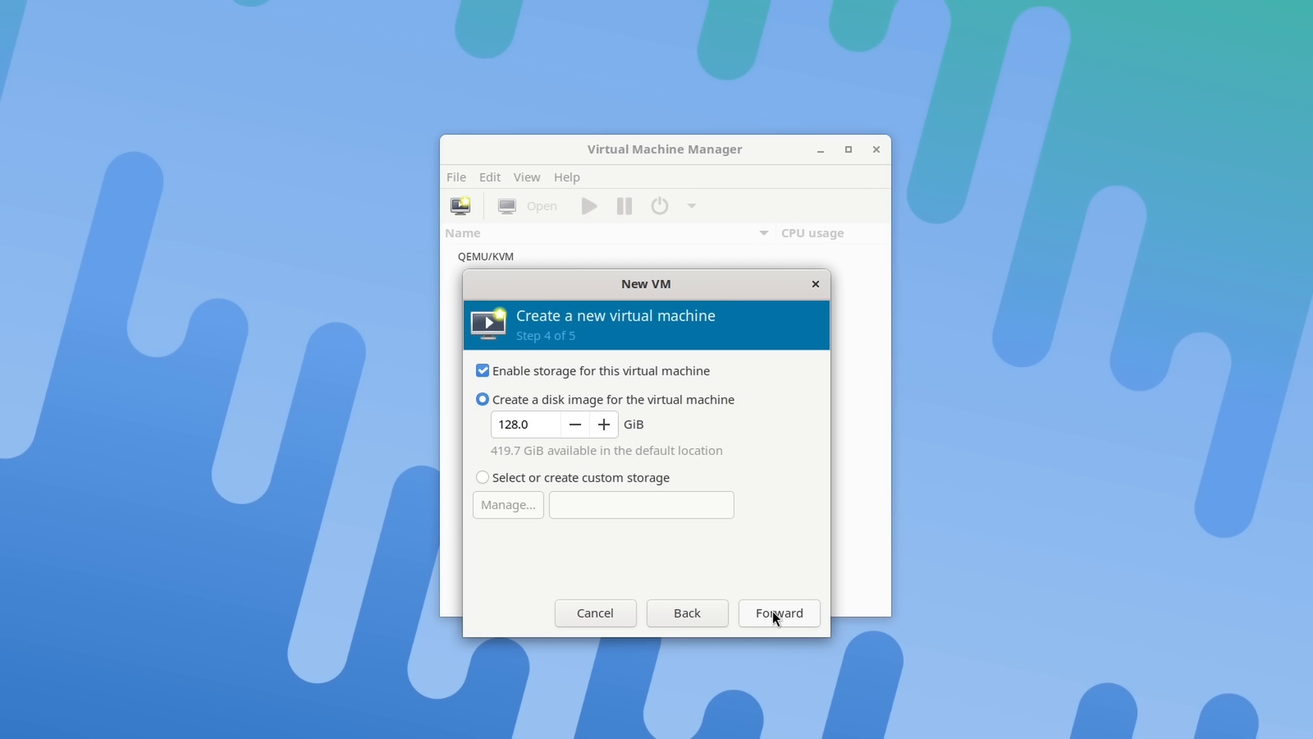
left_click(775, 613)
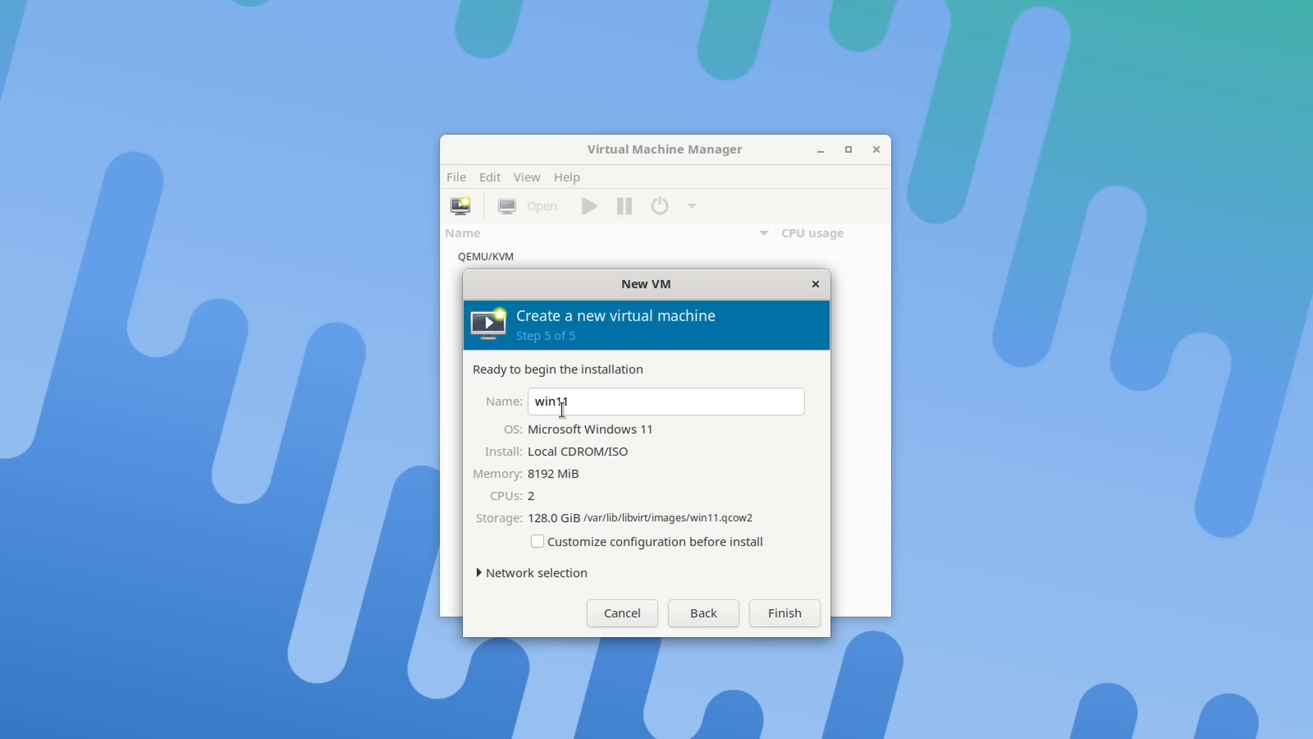
Name the virtual machine windows-11 and finish the wizard with configuration customization before install enabled
left_click(556, 402)
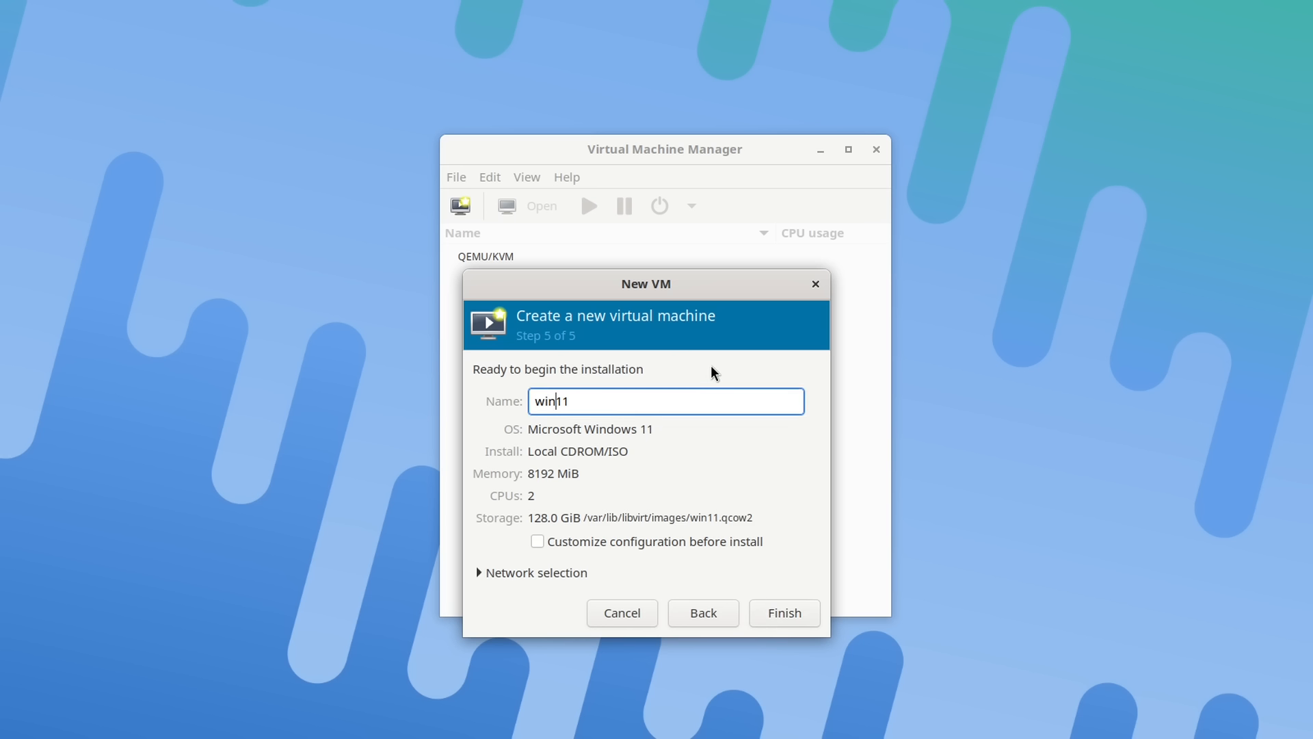
type("dows-")
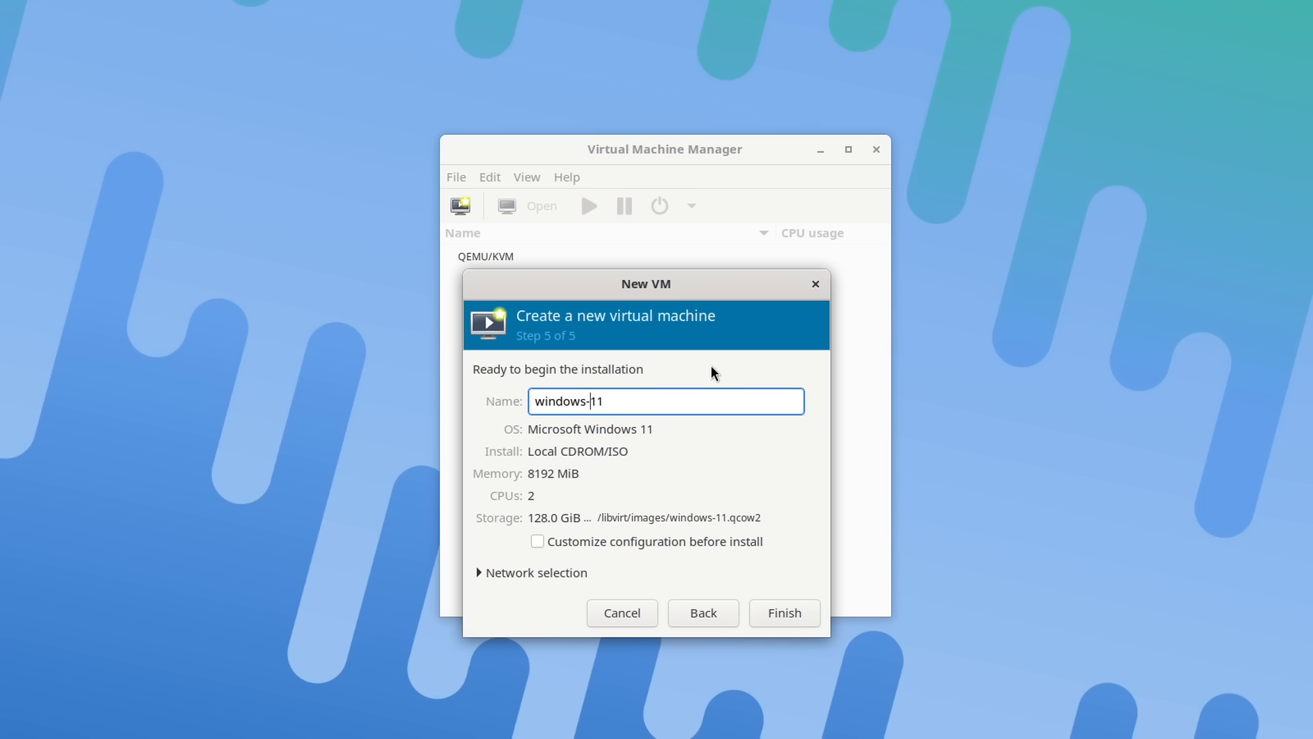
left_click(538, 542)
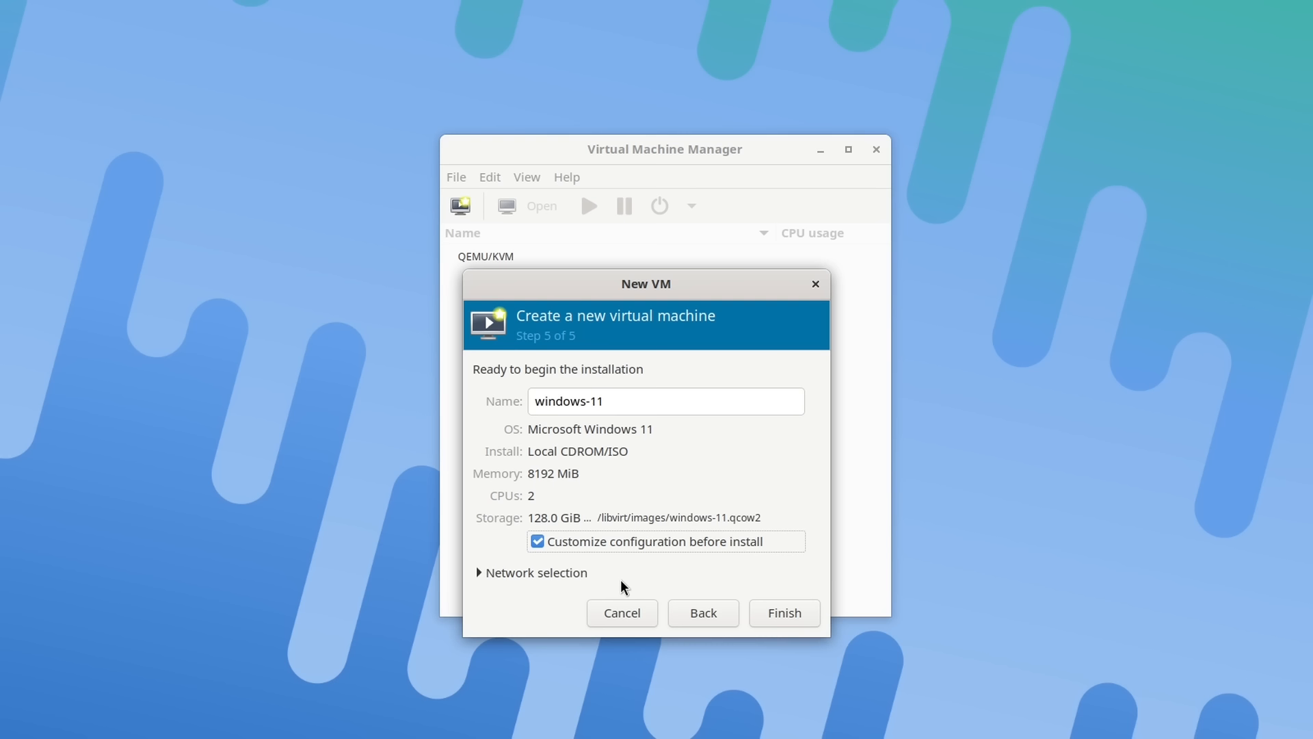
left_click(777, 612)
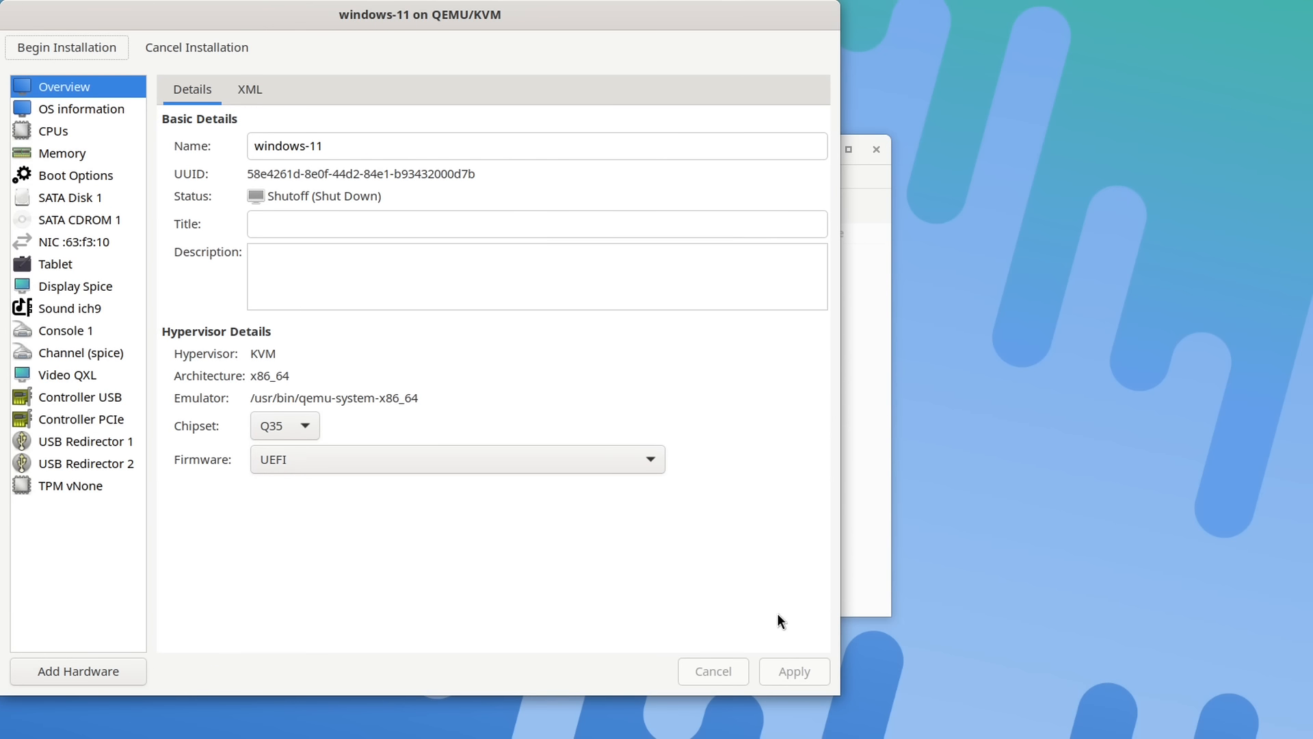
left_click_drag(478, 14, 725, 33)
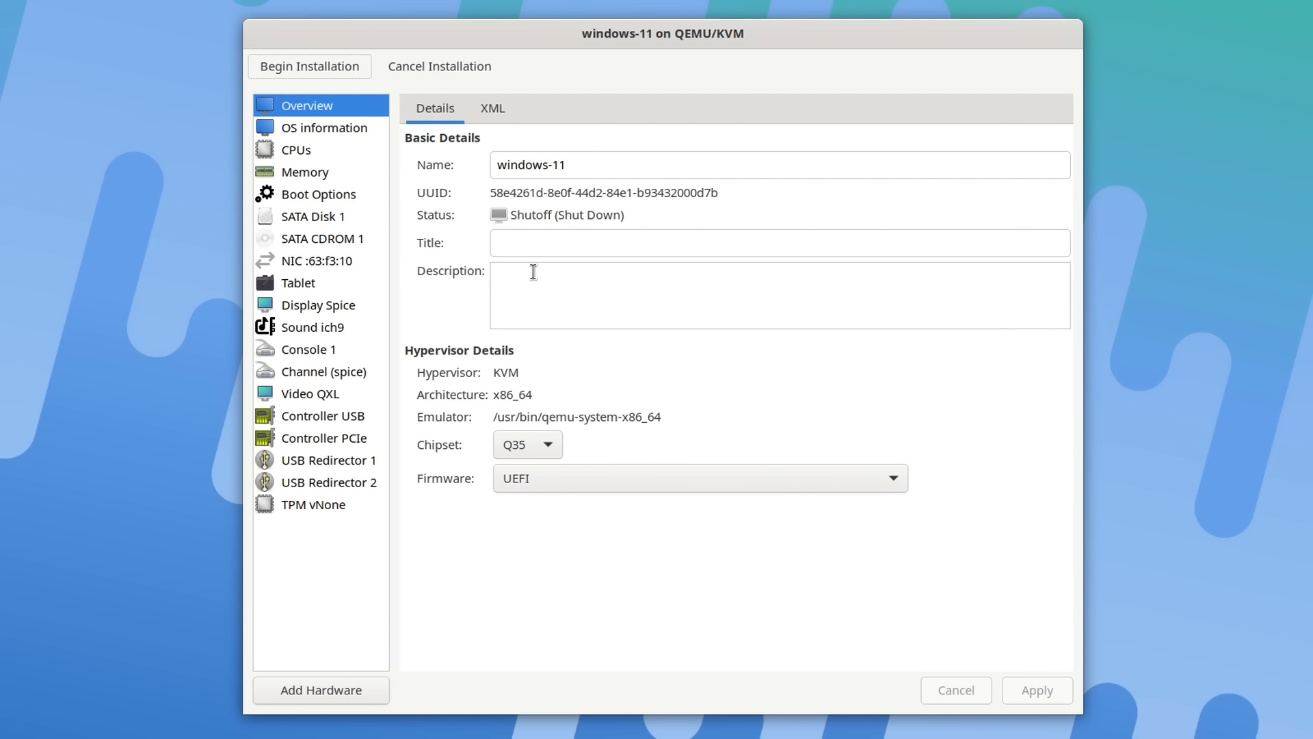
Open the virtual machine's XML definition and select the <hyperv> block inside its features section
left_click(490, 113)
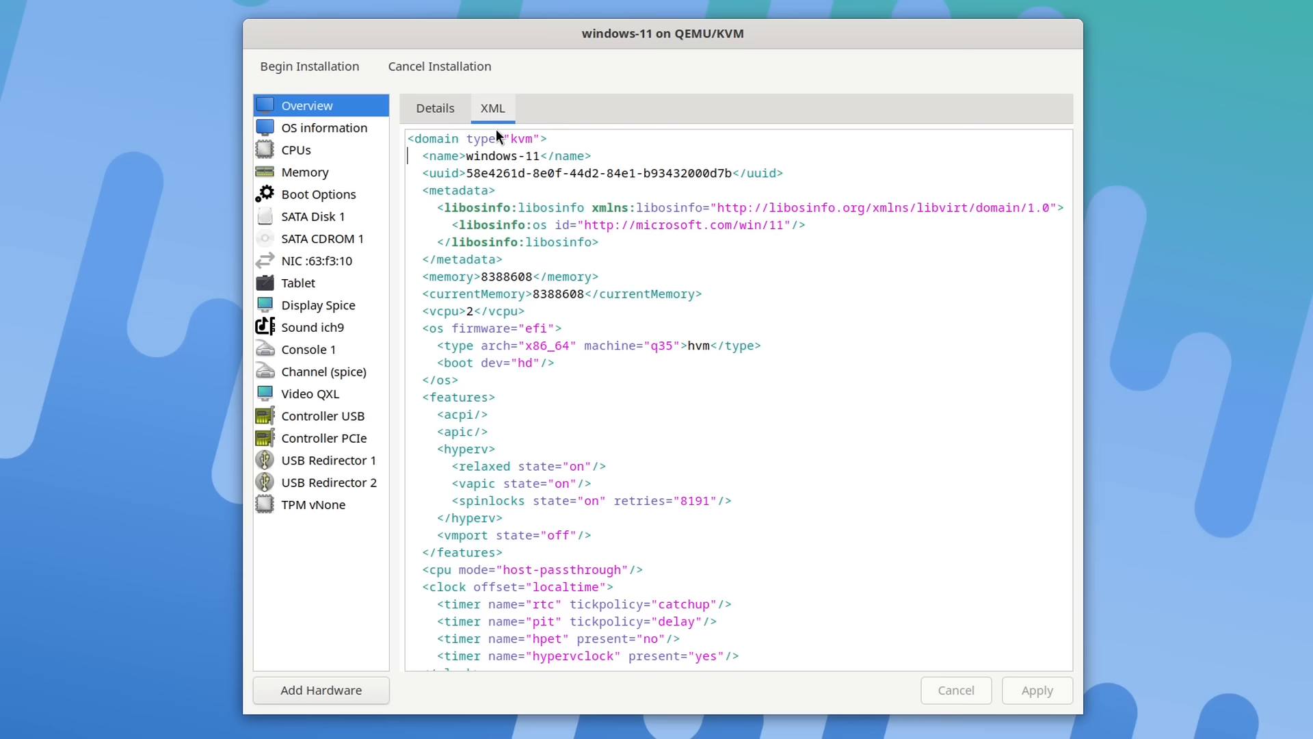
scroll(778, 388, "down", 3)
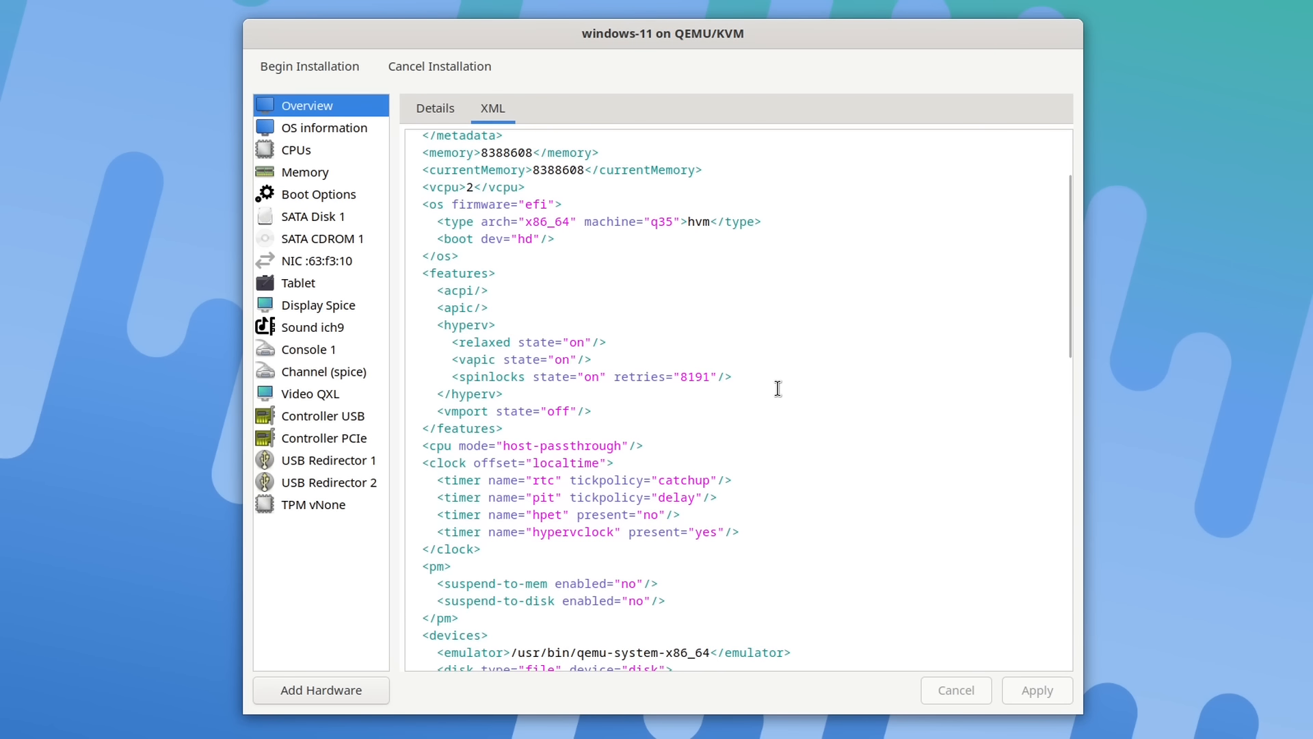
left_click_drag(408, 324, 547, 399)
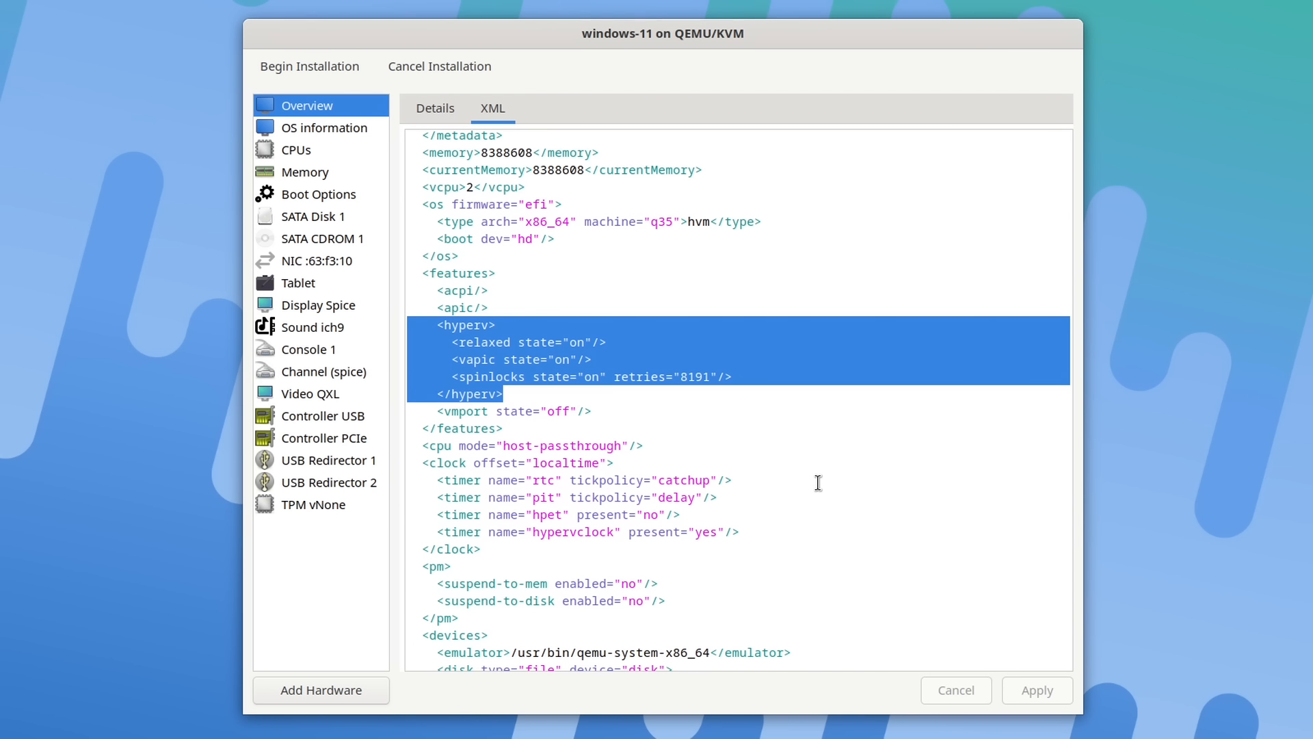
Switch to the browser and copy the full <hyperv mode="custom"> XML from the SysGuides Windows 11 guide's Enable Hyper-V Enlightenments section
key("super")
left_click(481, 684)
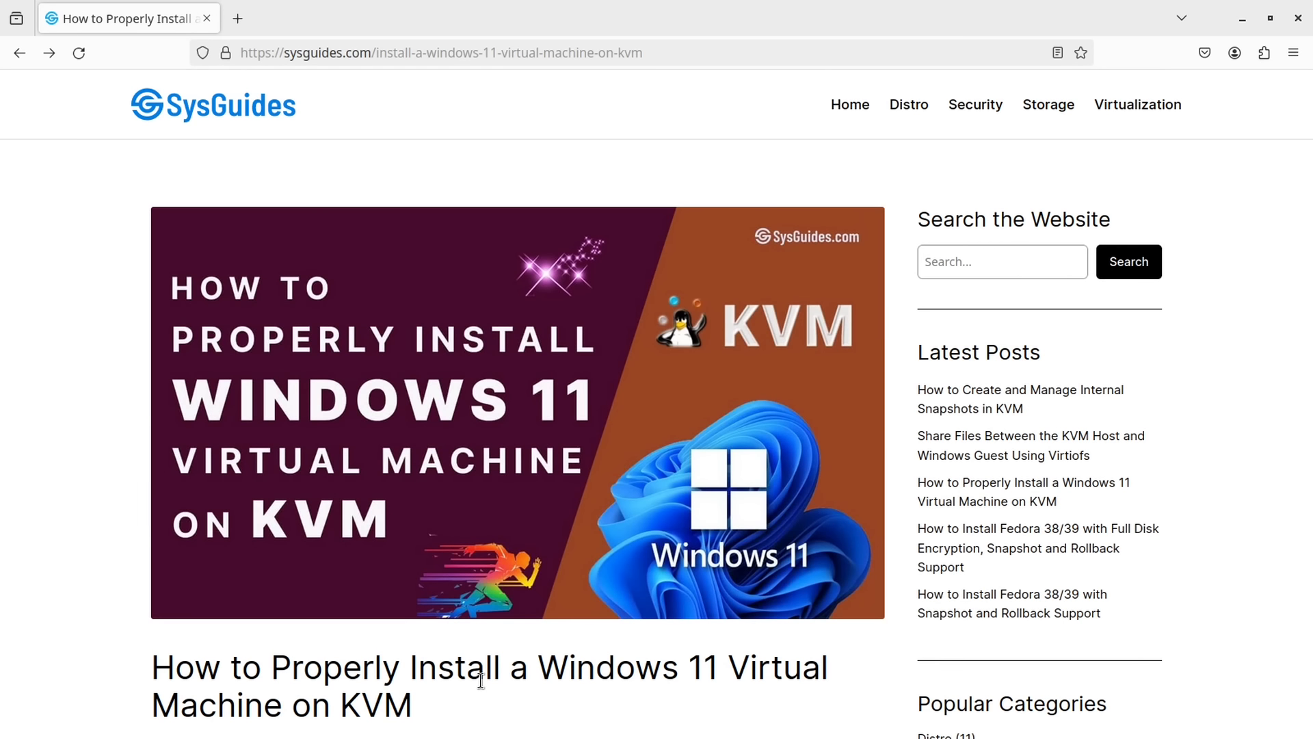
scroll(482, 681, "down", 10)
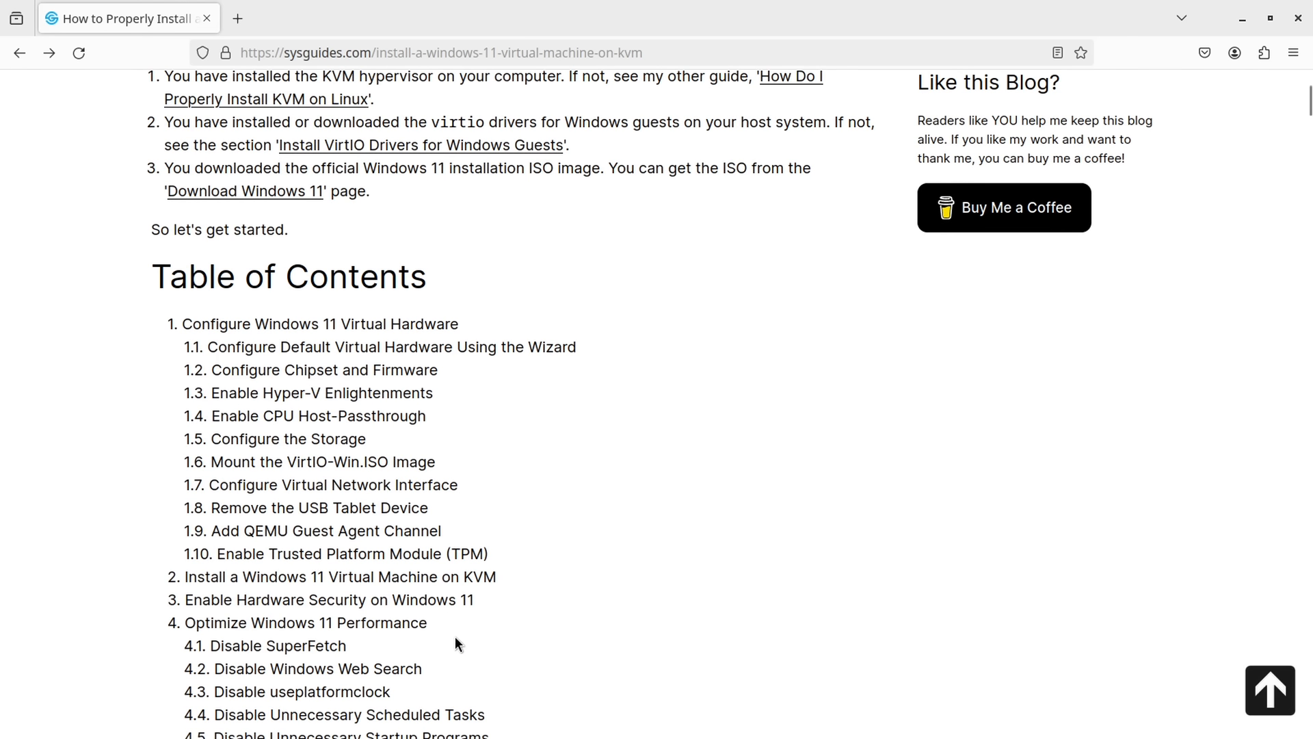
left_click(354, 394)
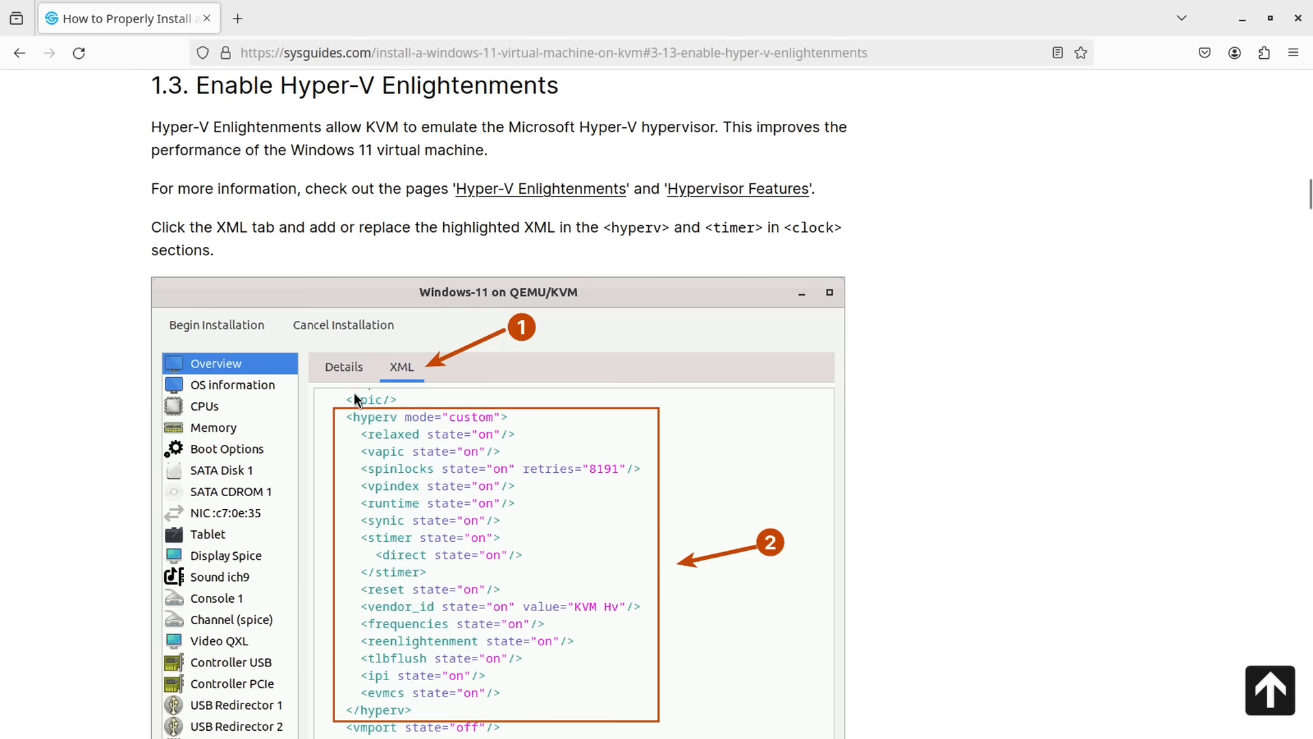
scroll(879, 483, "down", 12)
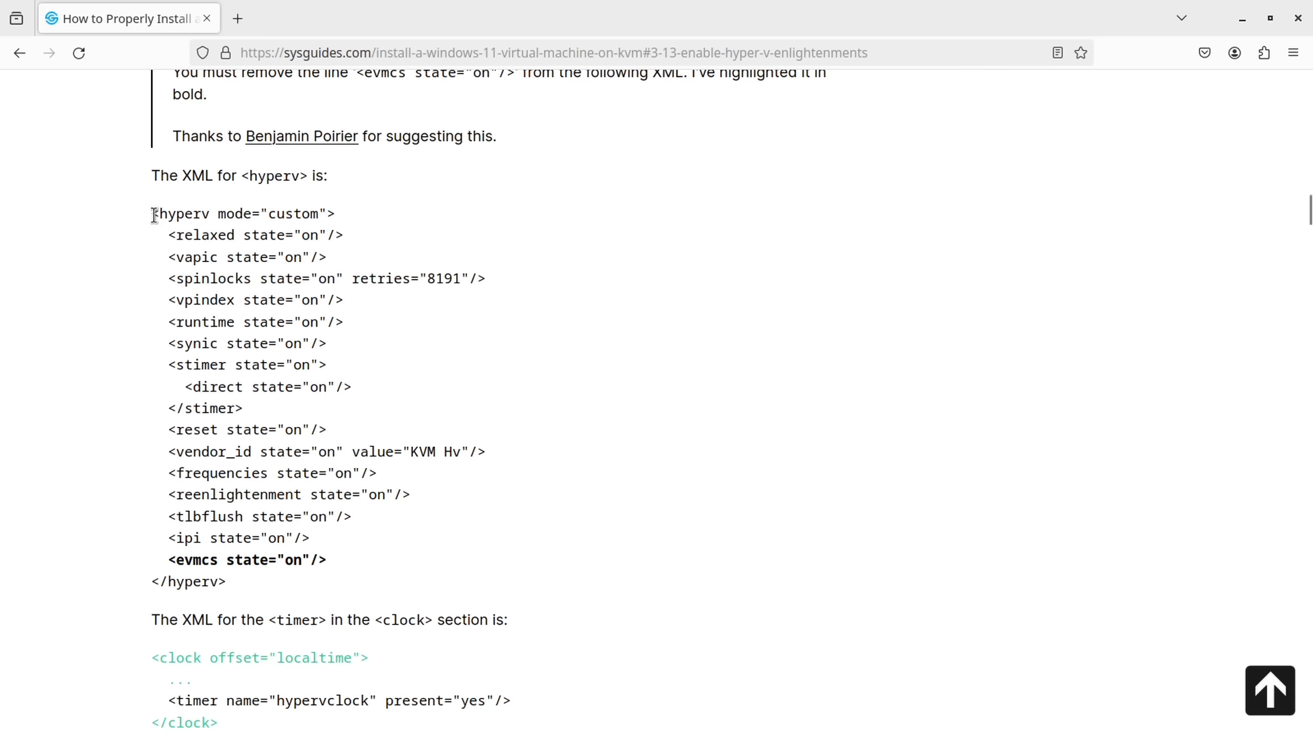
left_click_drag(152, 213, 232, 592)
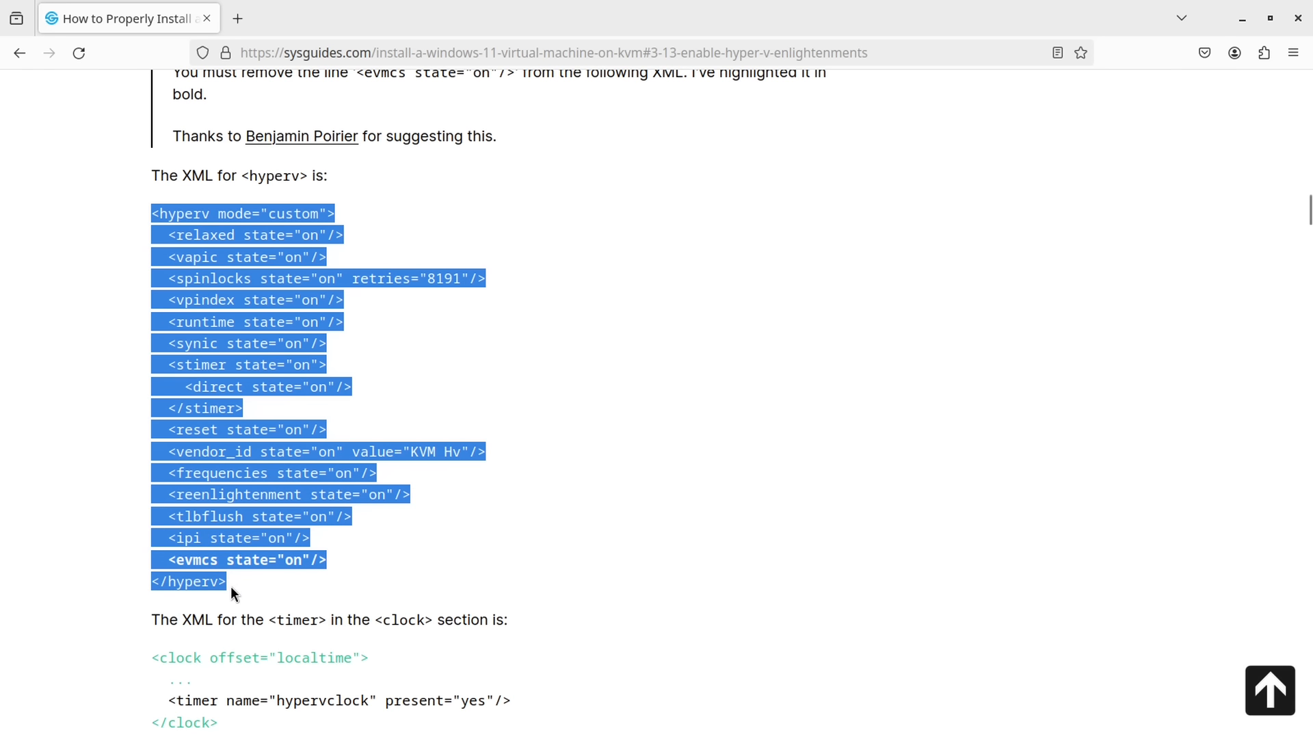
right_click(251, 363)
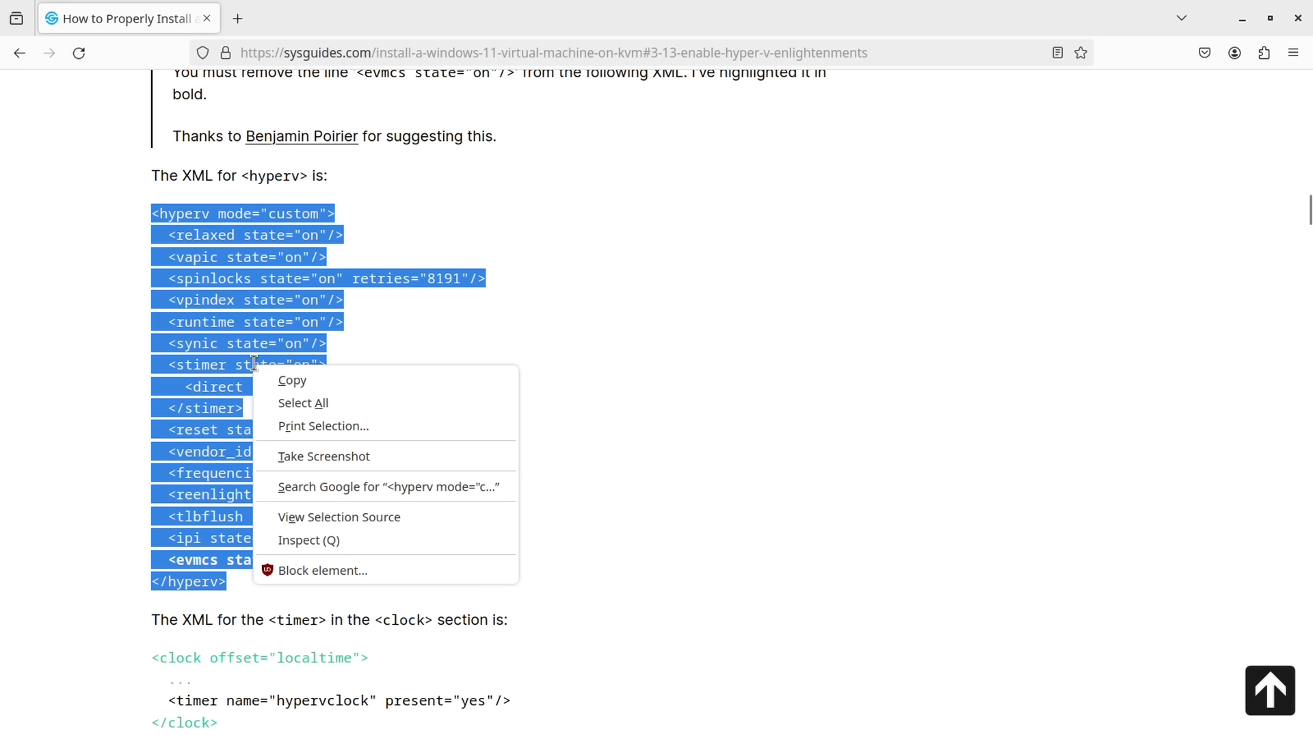
left_click(294, 379)
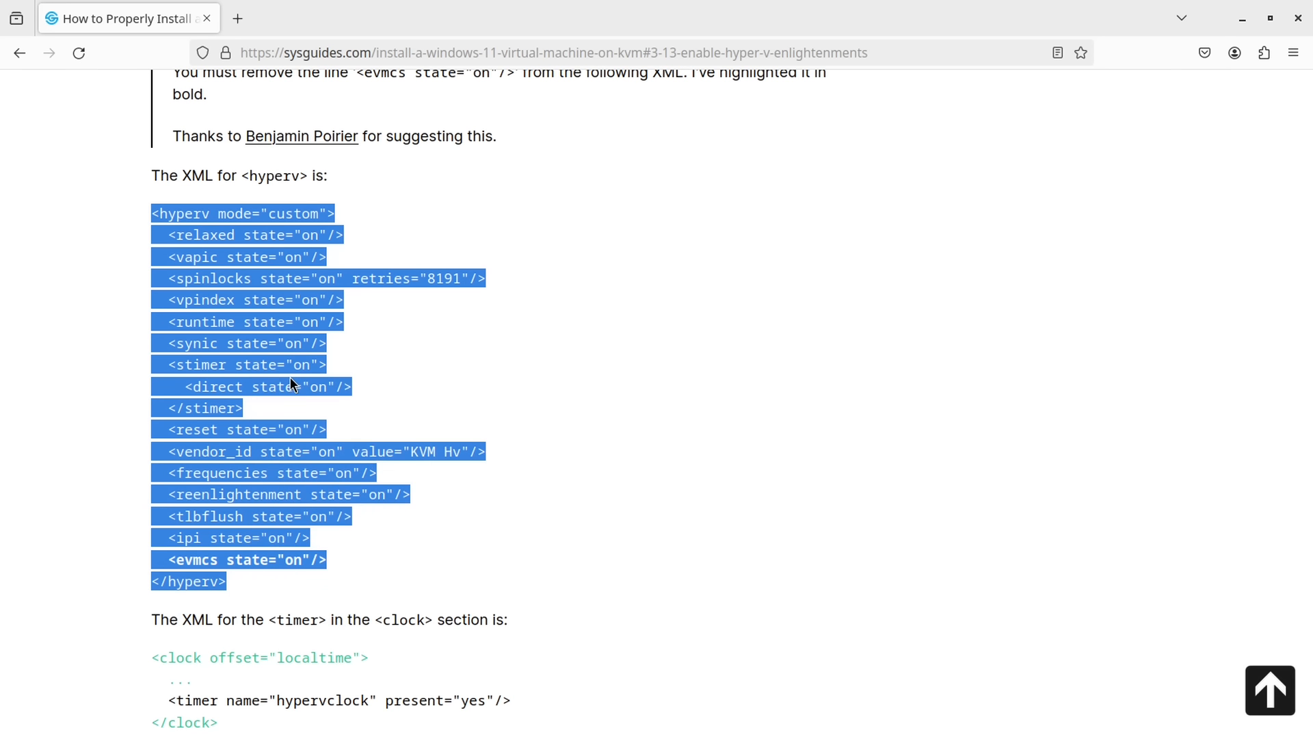
left_click(1243, 18)
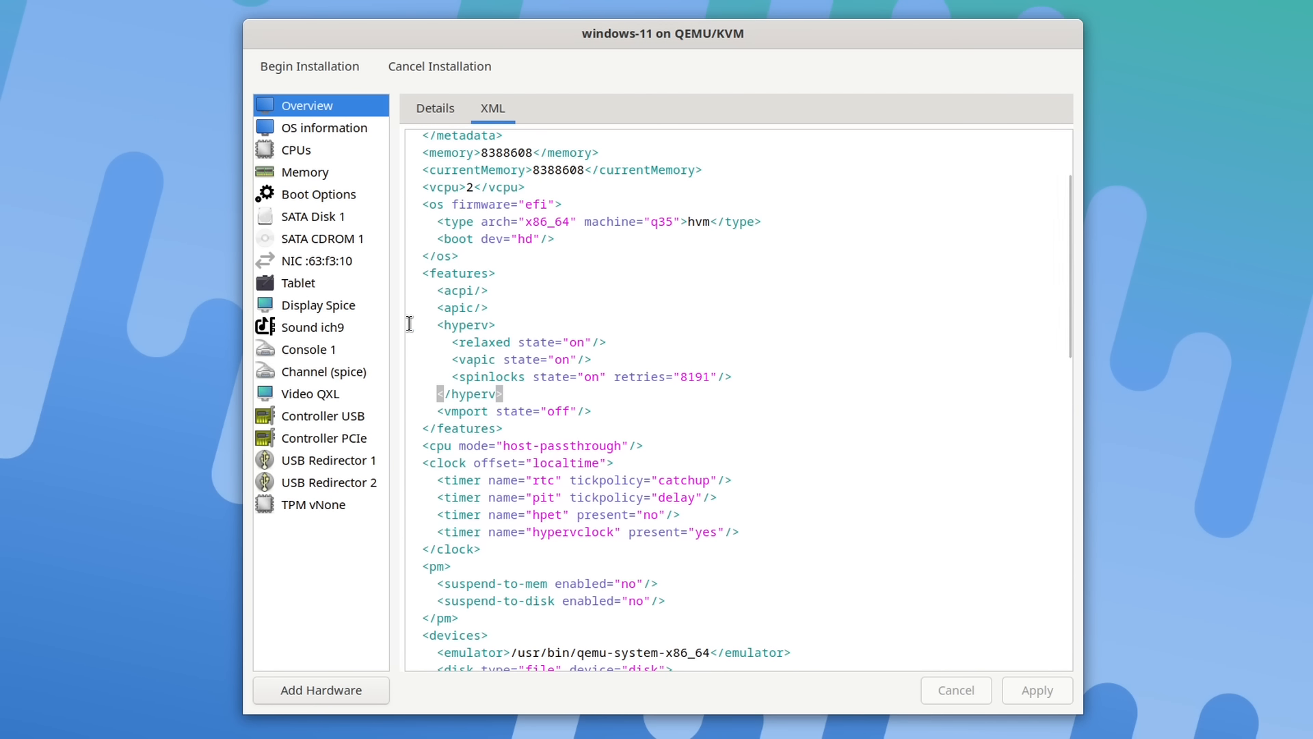
In Virtual Machine Manager, replace the existing <hyperv> block in the windows-11 XML with the copied <hyperv mode="custom"> block
left_click_drag(408, 320, 508, 387)
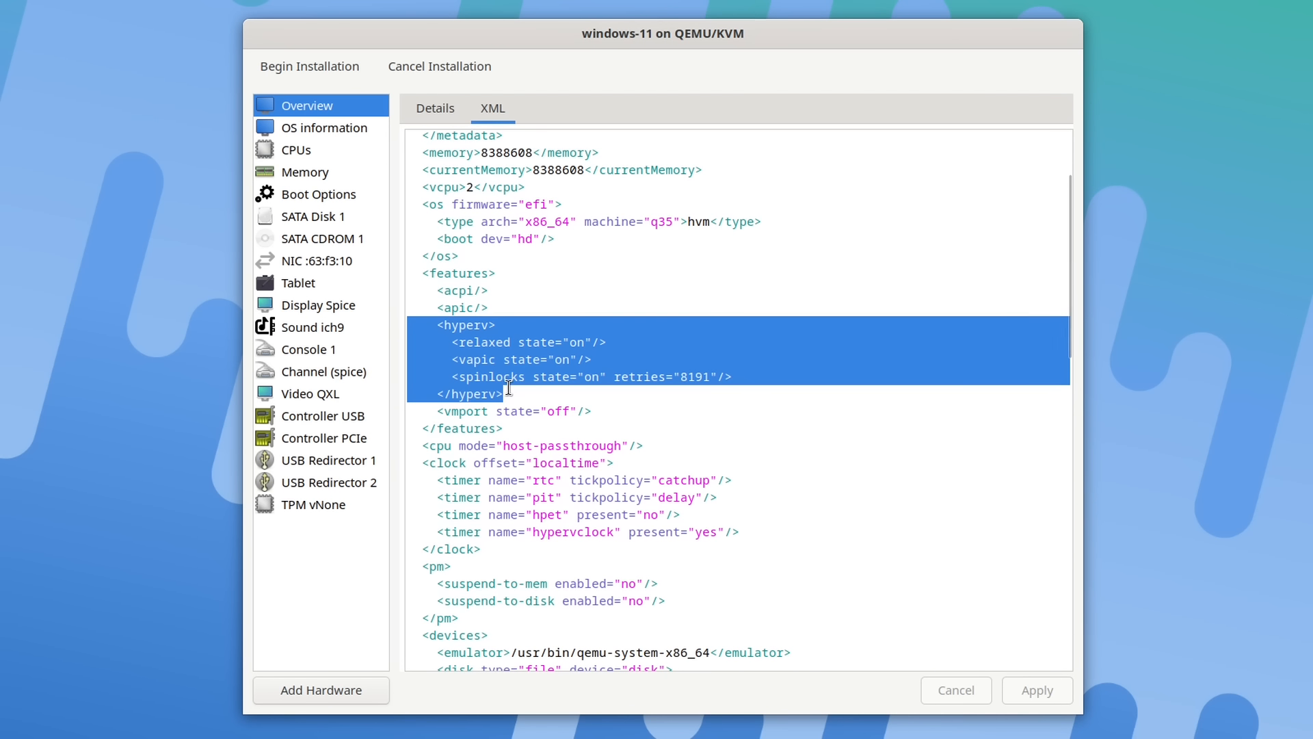
right_click(470, 359)
left_click(541, 474)
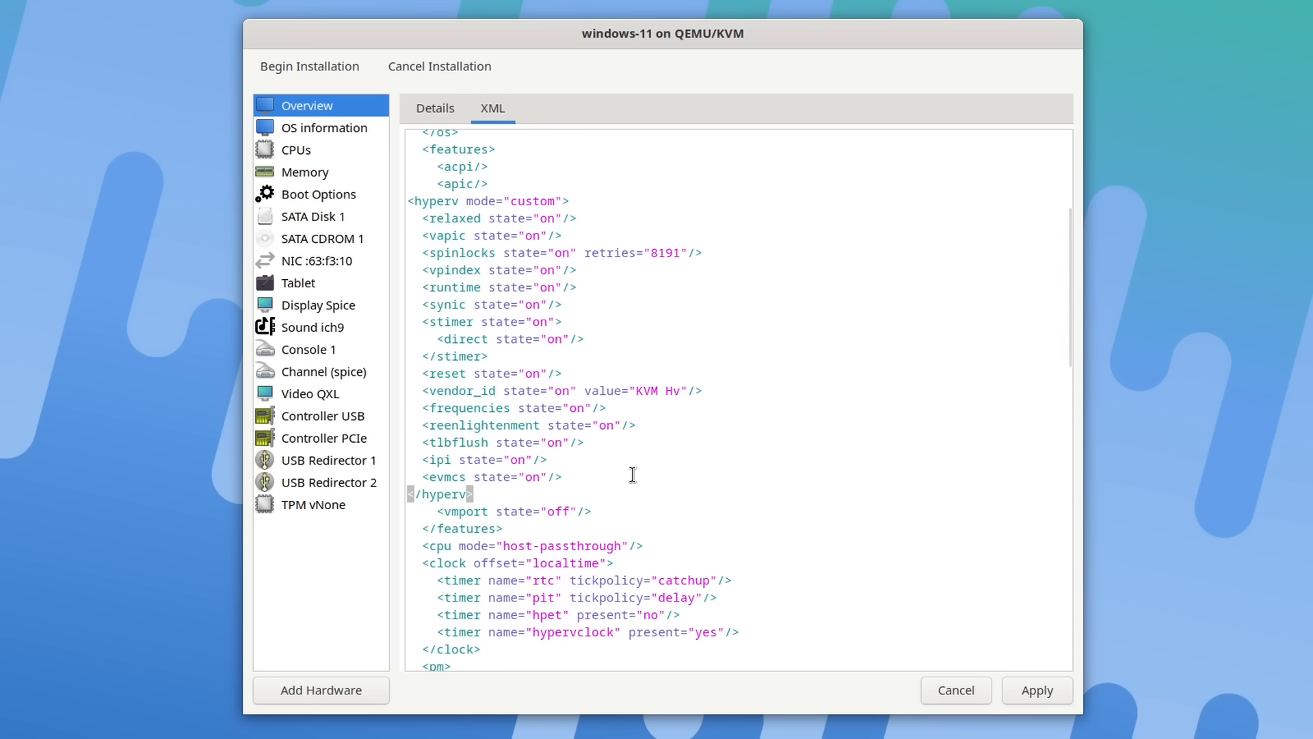
Check the evmcs and hypervclock timer lines, apply the XML changes and return to the overview details
left_click_drag(423, 474, 641, 475)
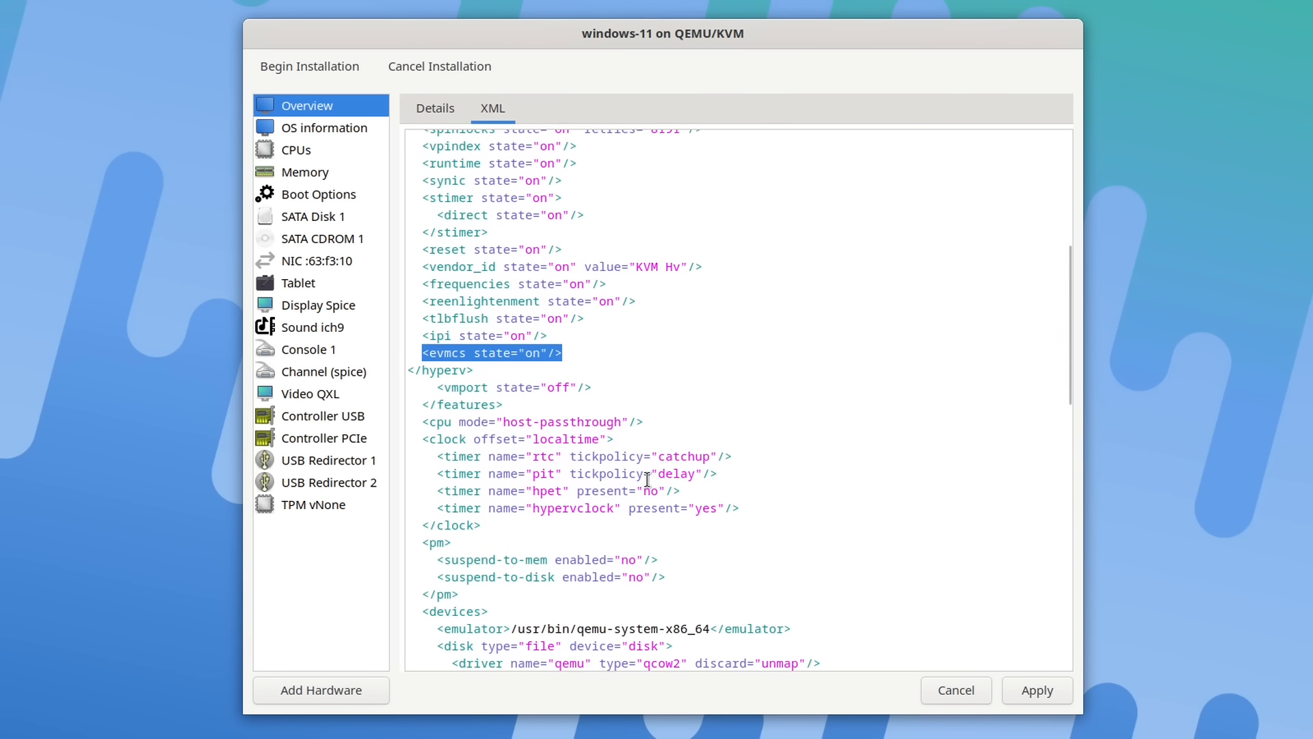
left_click_drag(436, 508, 745, 509)
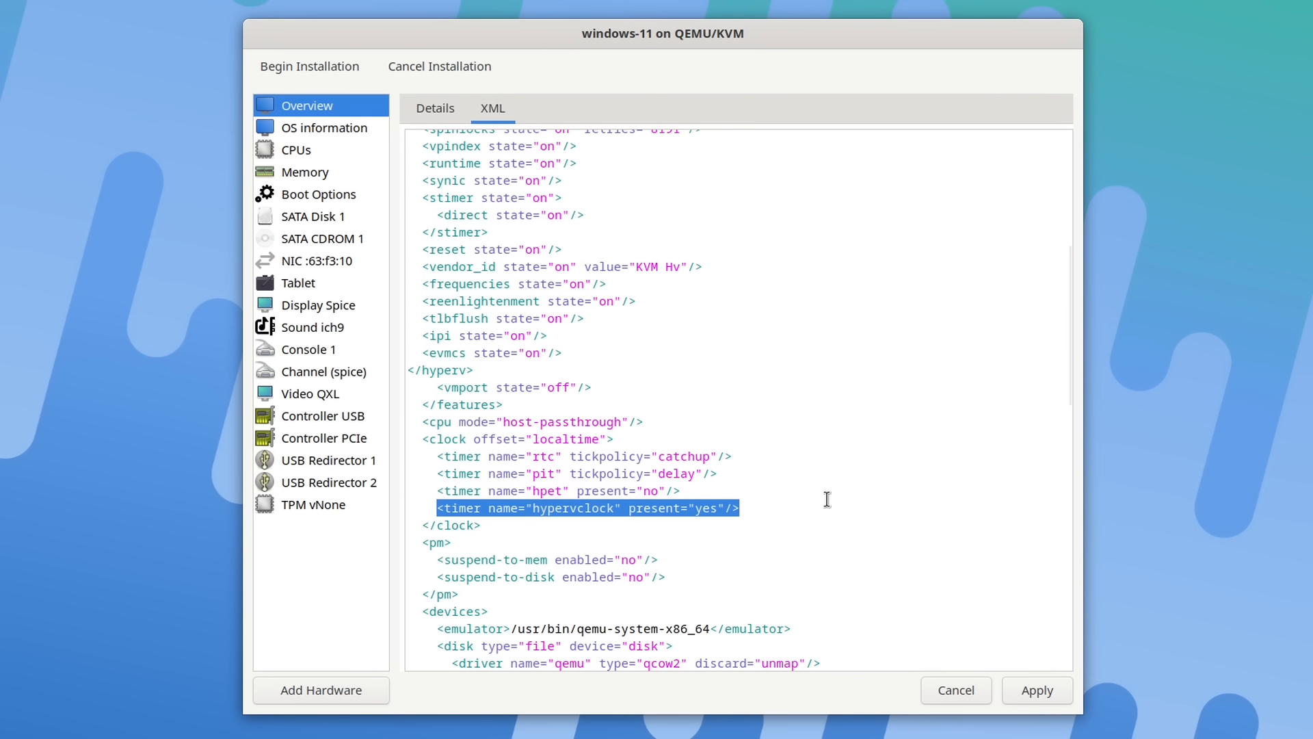
left_click(1048, 695)
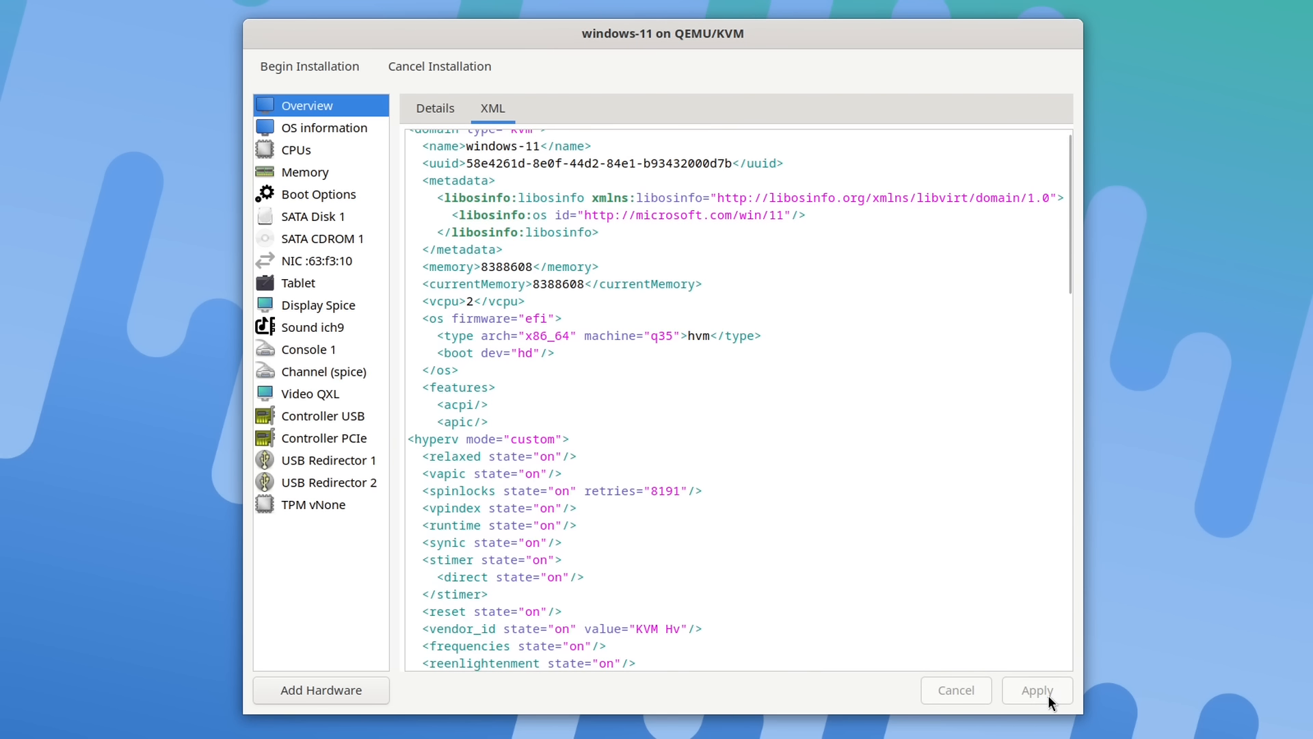
left_click(433, 113)
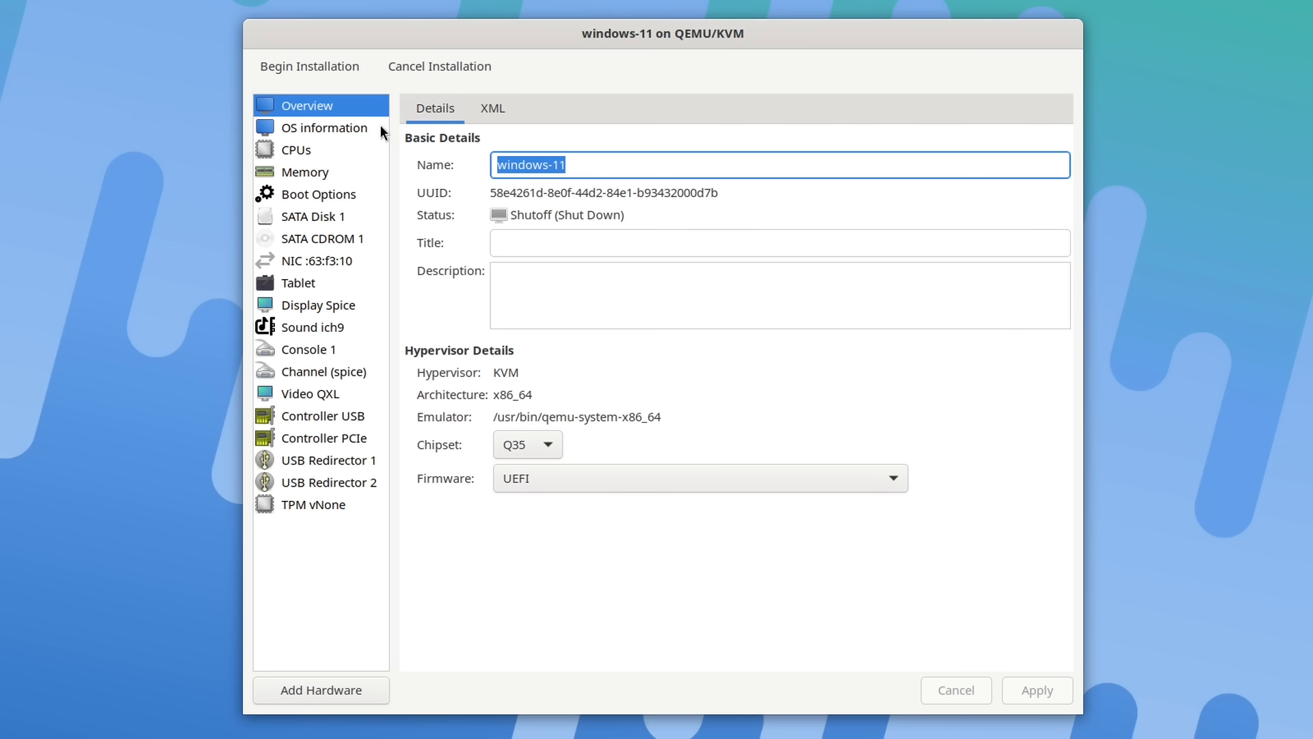
Check the CPU settings, and switch the SATA disk to the VirtIO bus with cache mode none, applying the changes
left_click(314, 151)
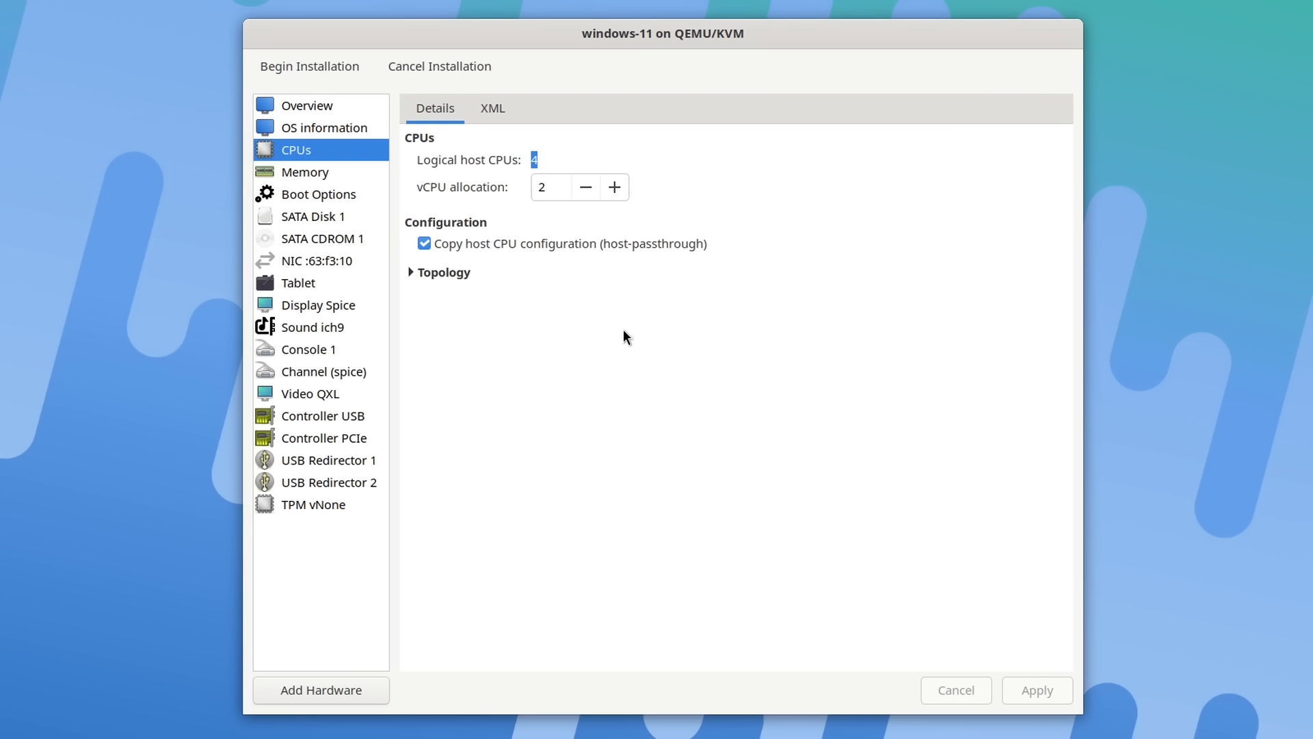
left_click(330, 219)
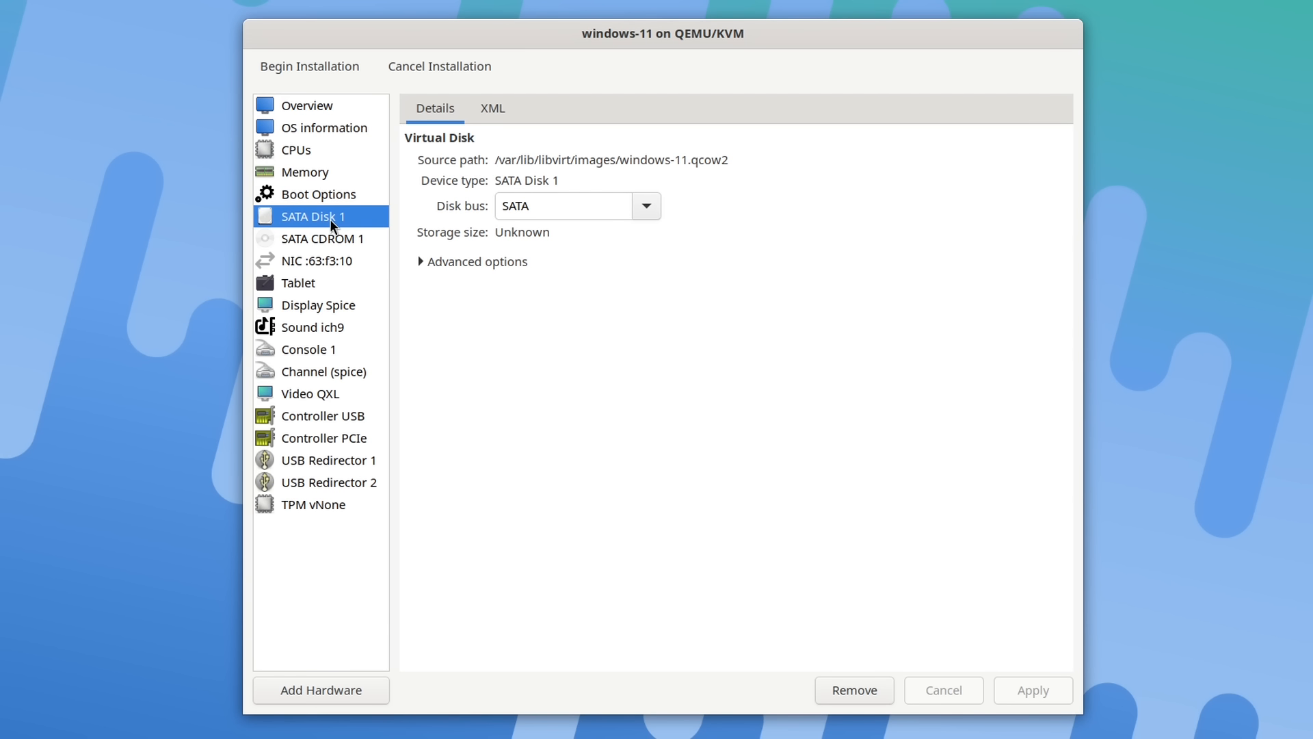
left_click(642, 207)
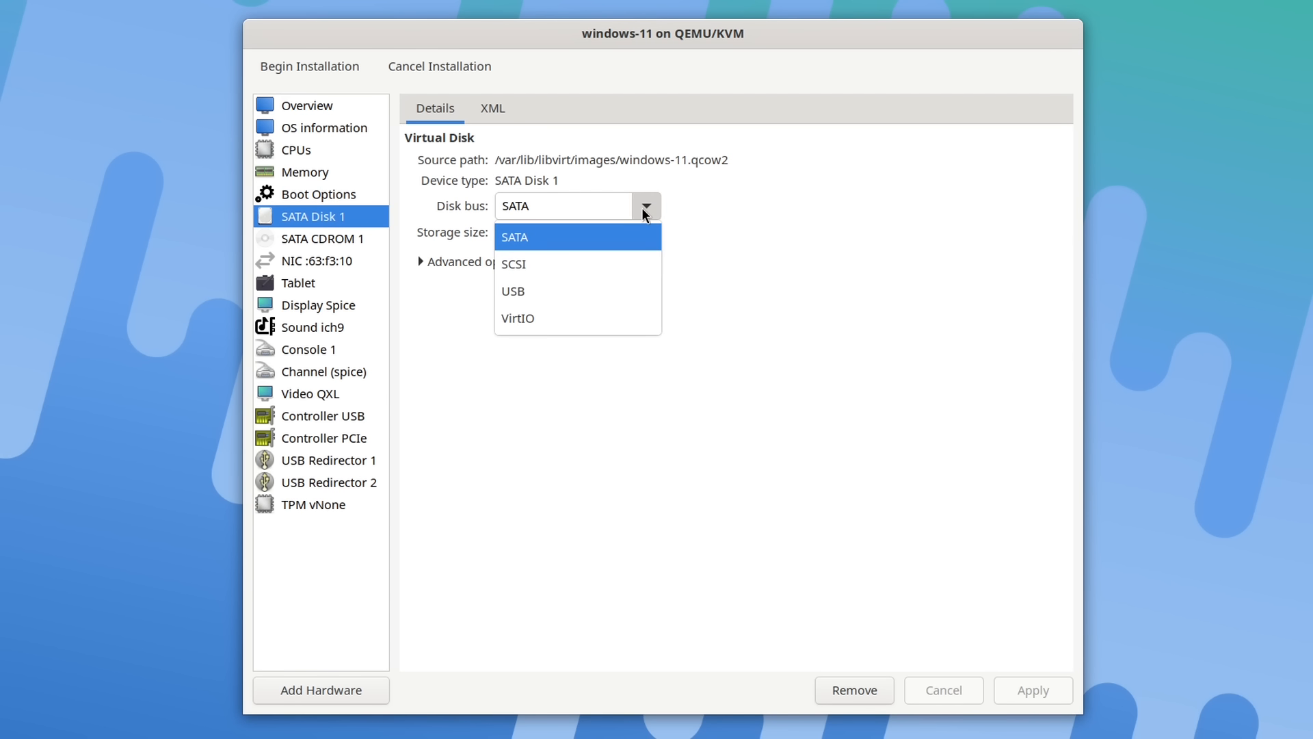
left_click(613, 318)
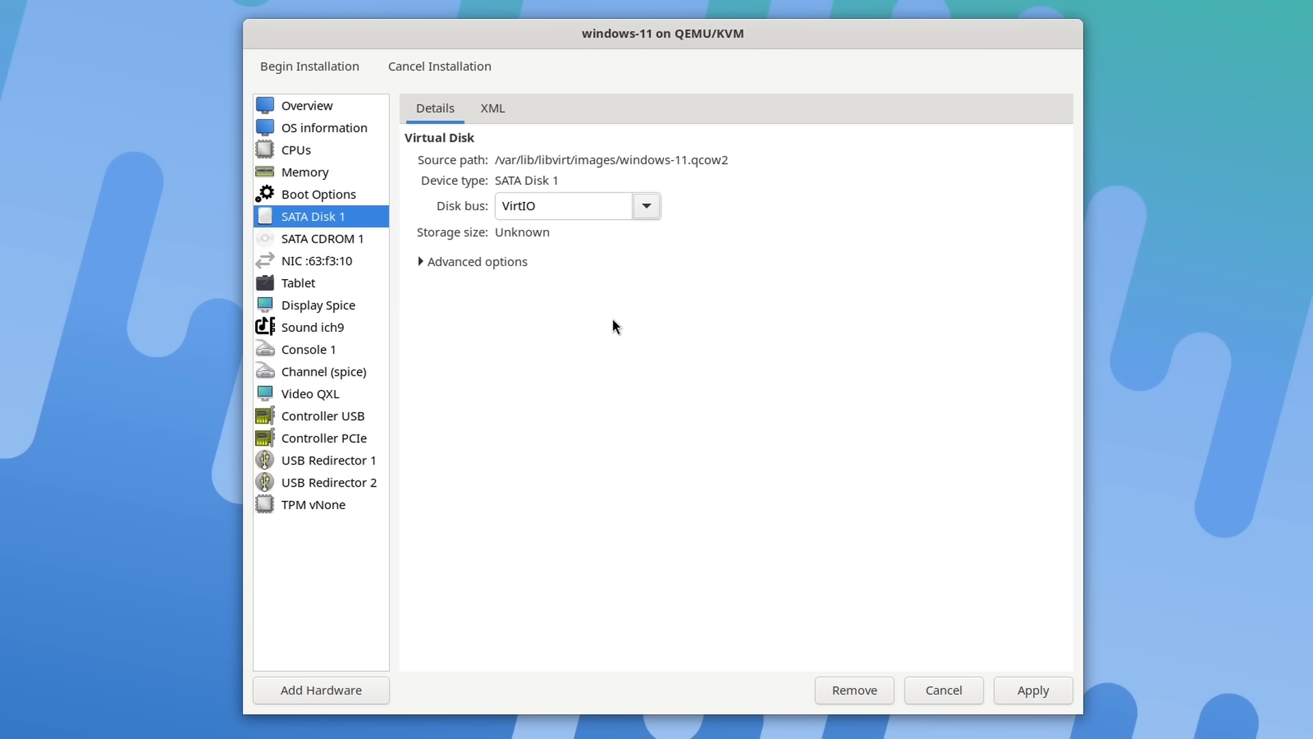
left_click(421, 262)
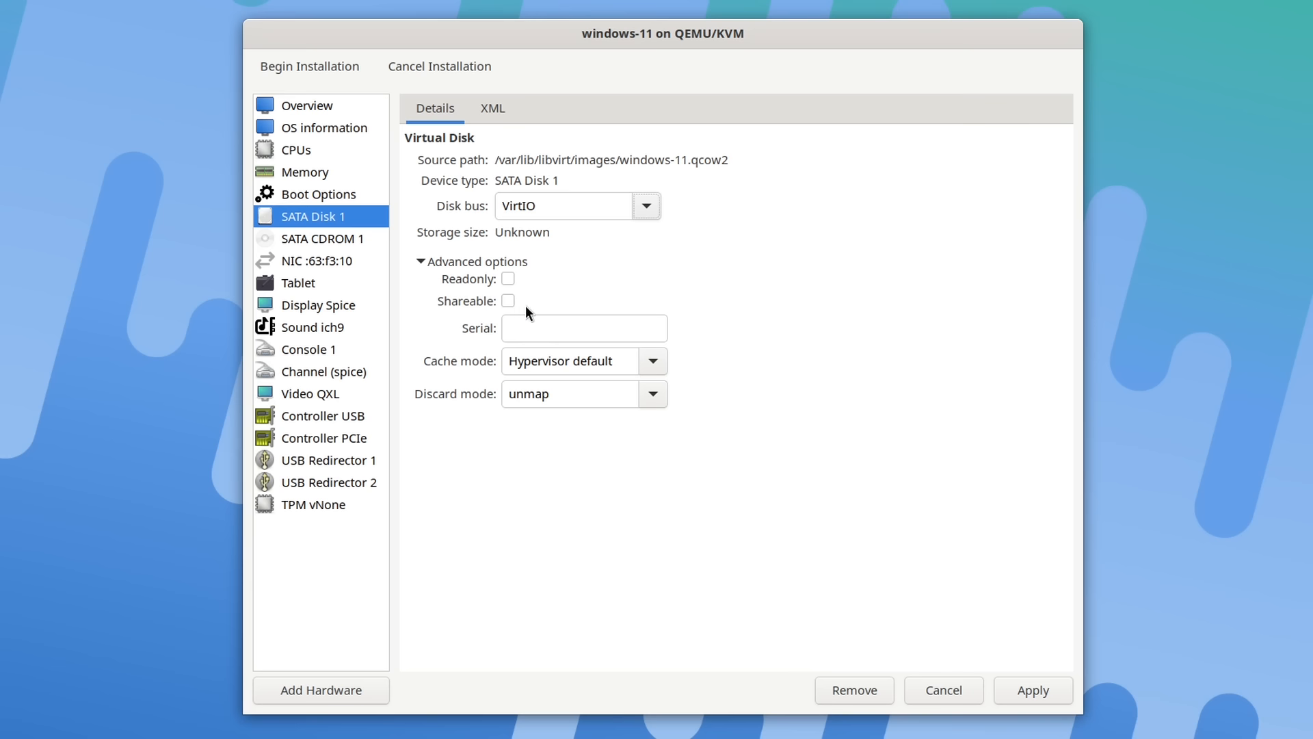
left_click(658, 363)
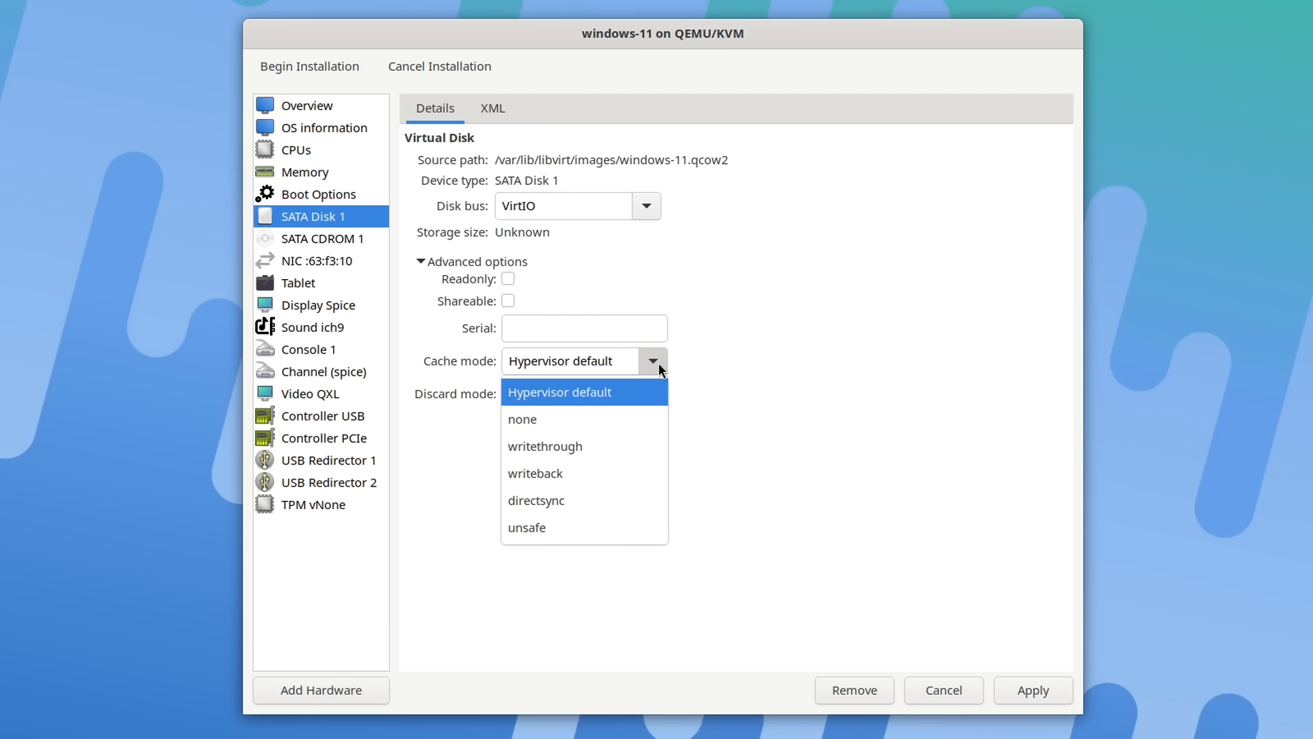
left_click(634, 420)
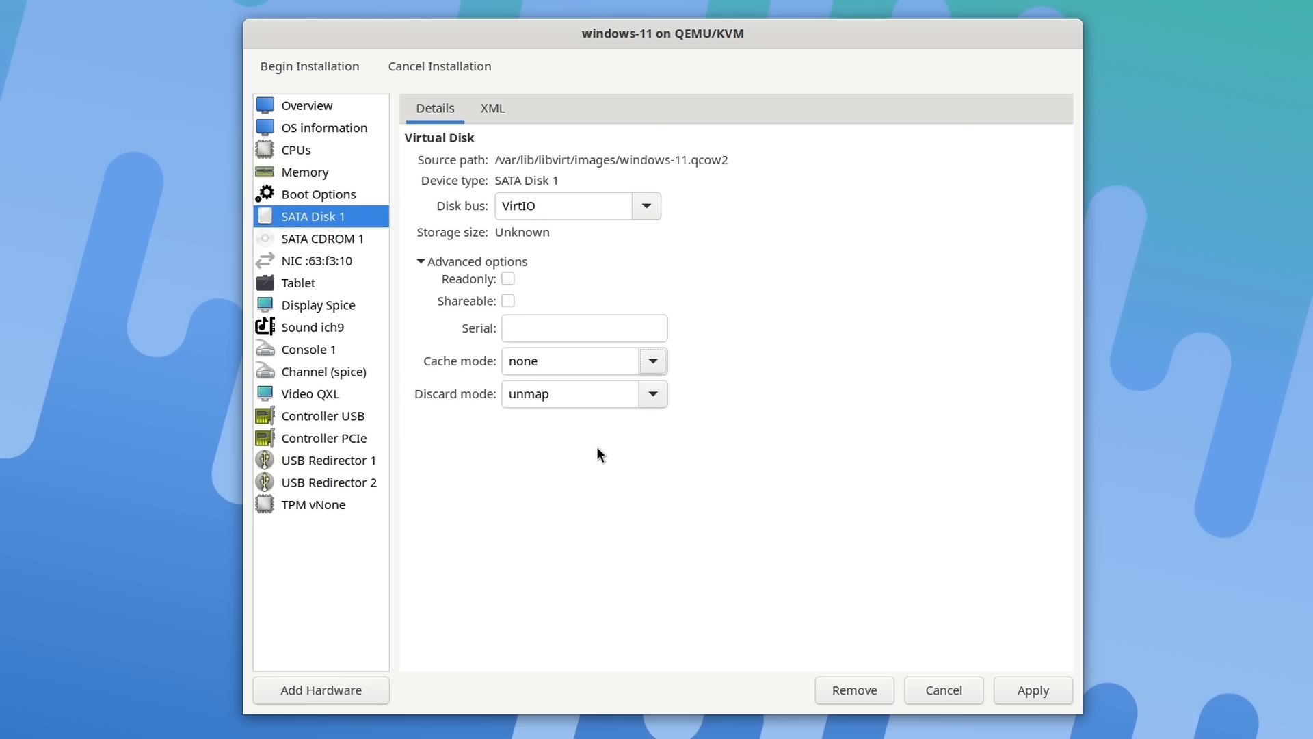
left_click(1013, 687)
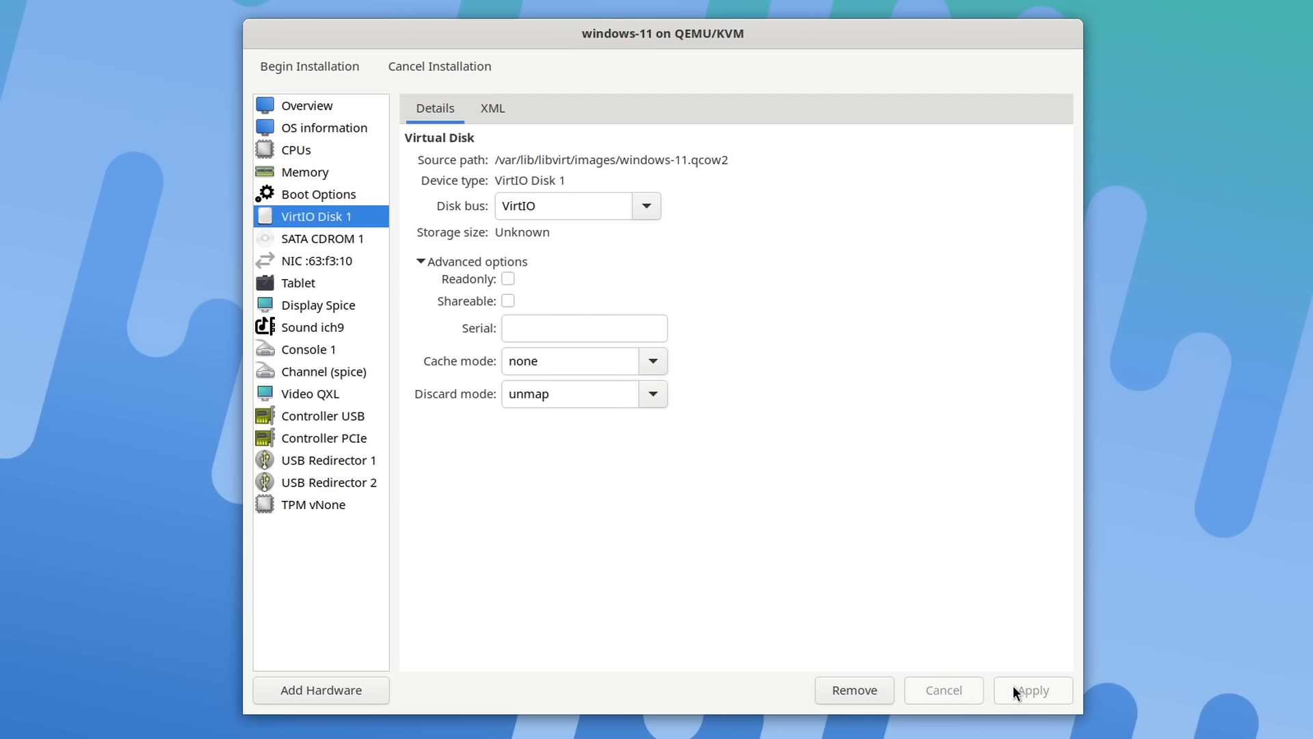
Start adding a new storage device to the virtual machine and set its device type to CDROM device
left_click(329, 240)
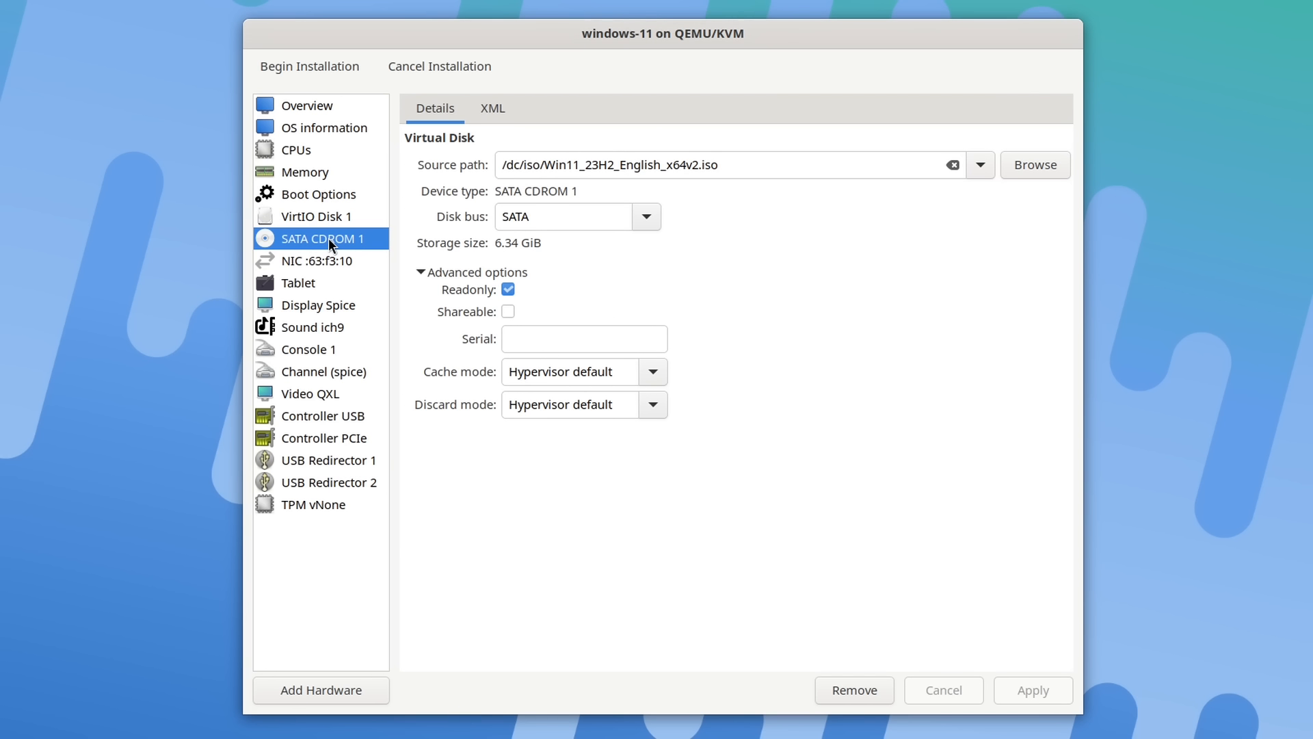
left_click(338, 694)
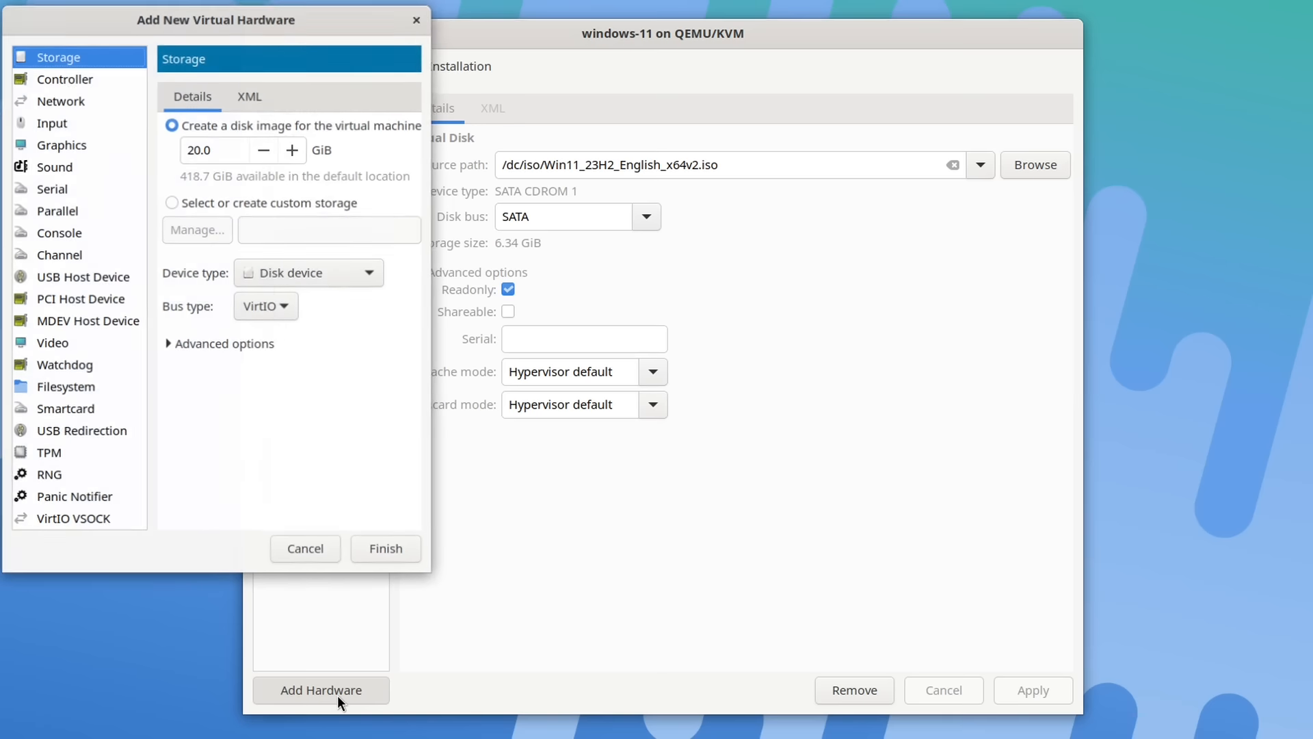
left_click_drag(274, 20, 756, 94)
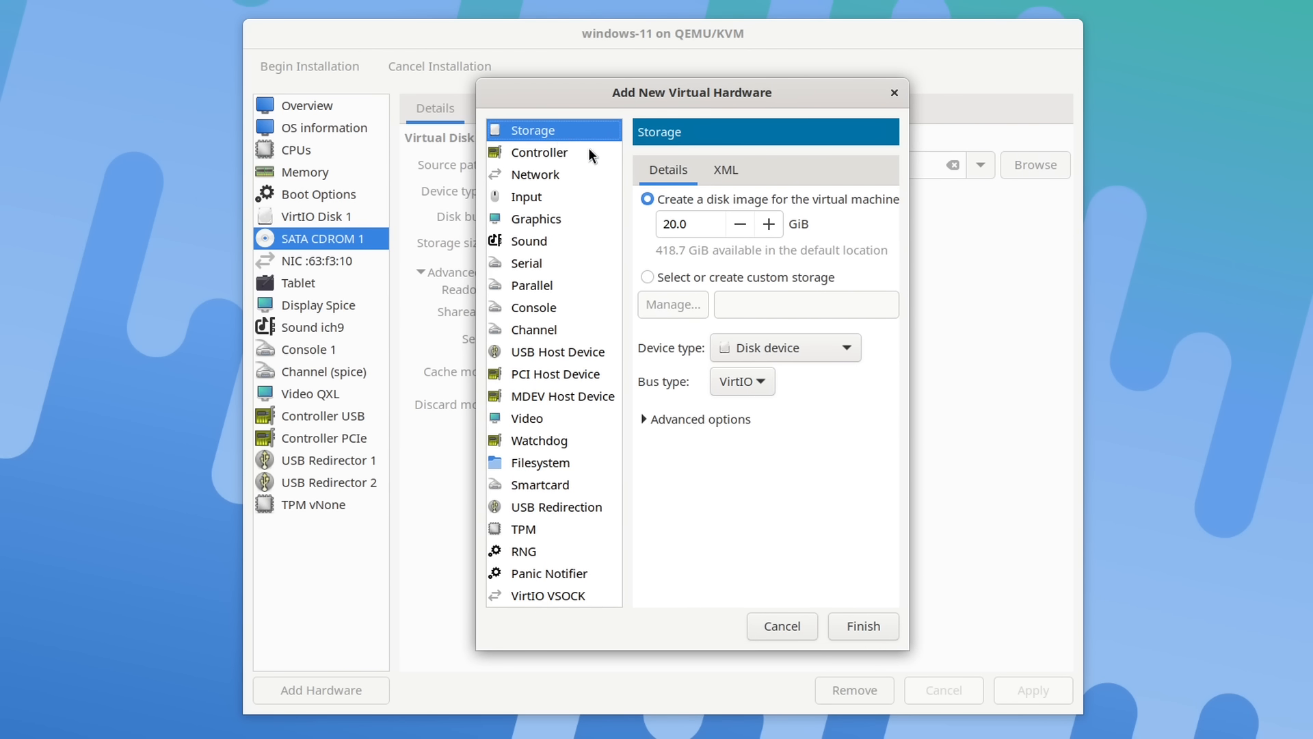
left_click(782, 349)
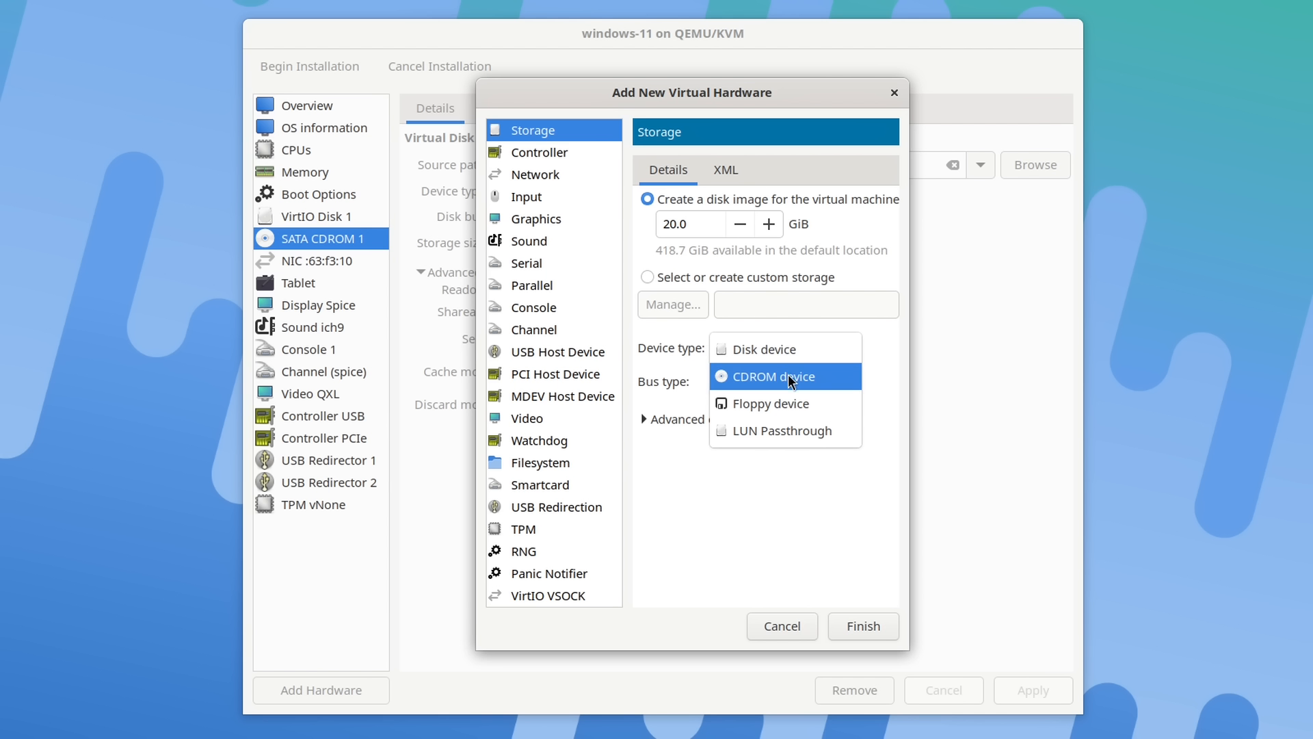
left_click(790, 378)
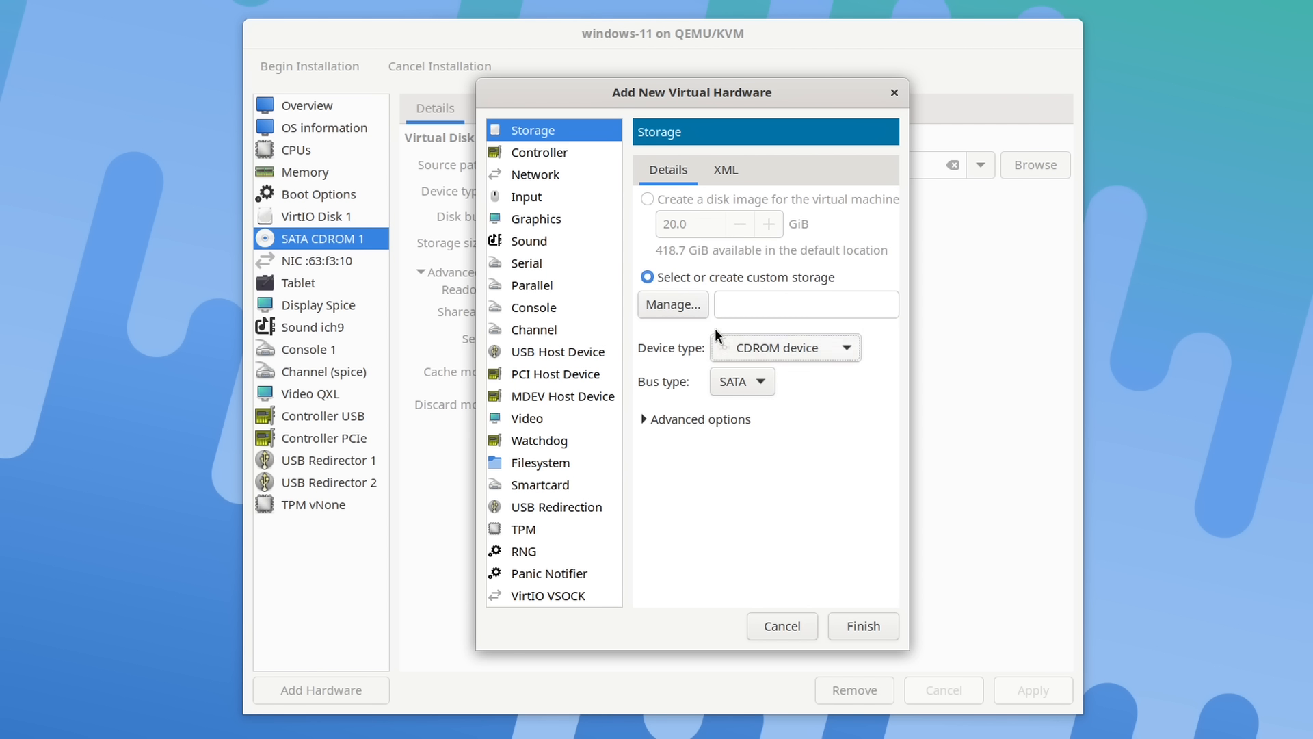
Browse the local file system for the new CDROM's custom storage and go to the folder /usr/share/virtio-win
left_click(677, 303)
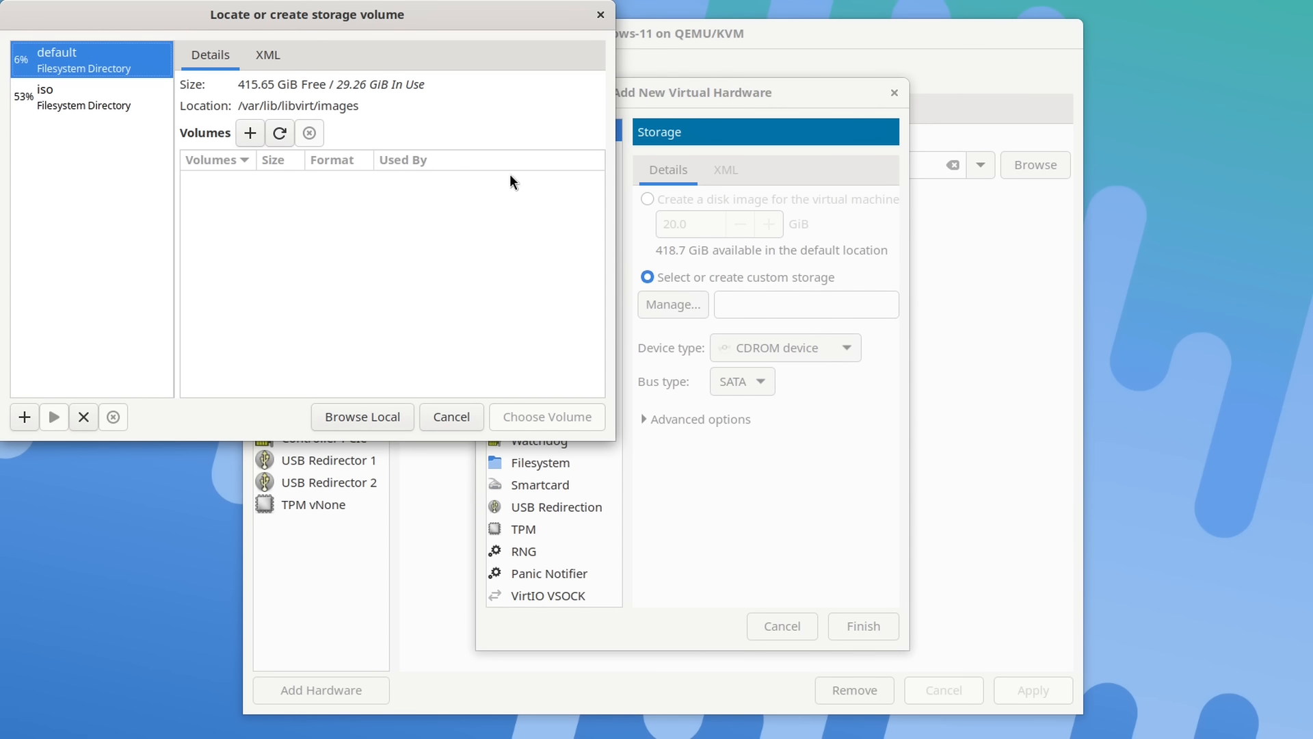
left_click_drag(392, 16, 802, 166)
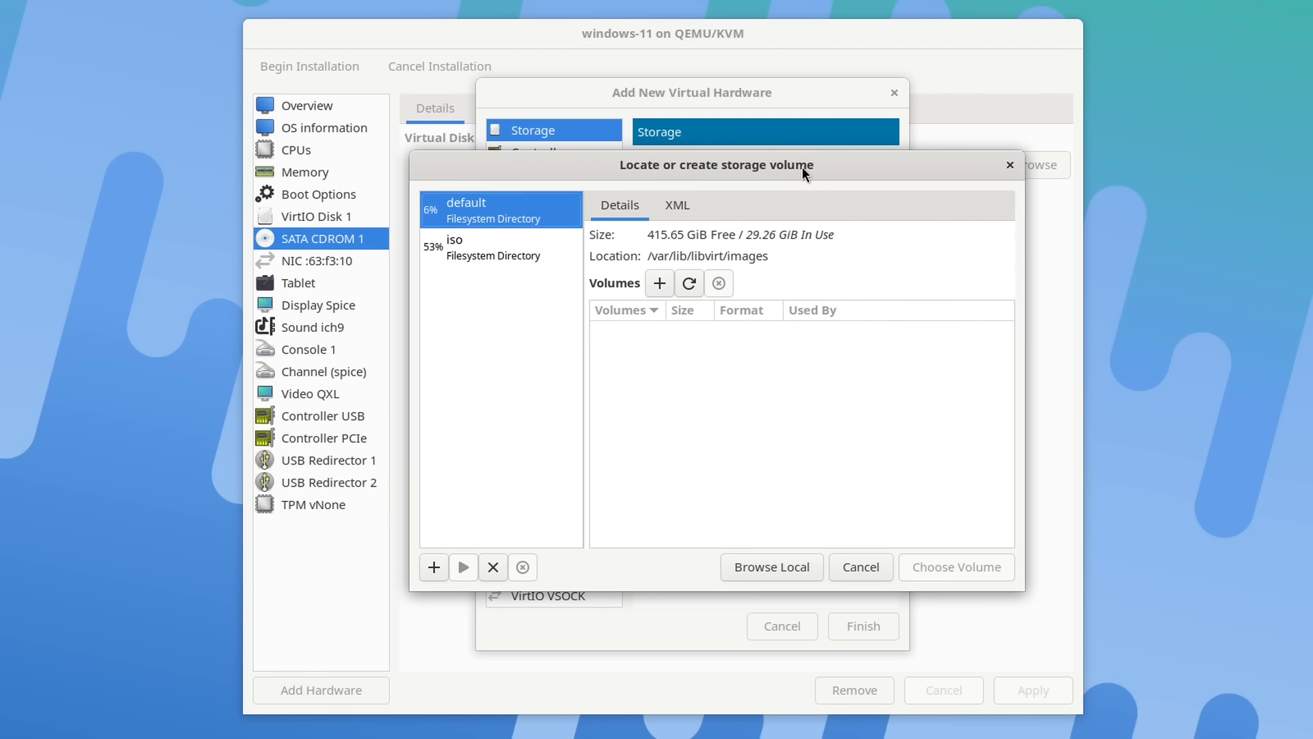
left_click(765, 567)
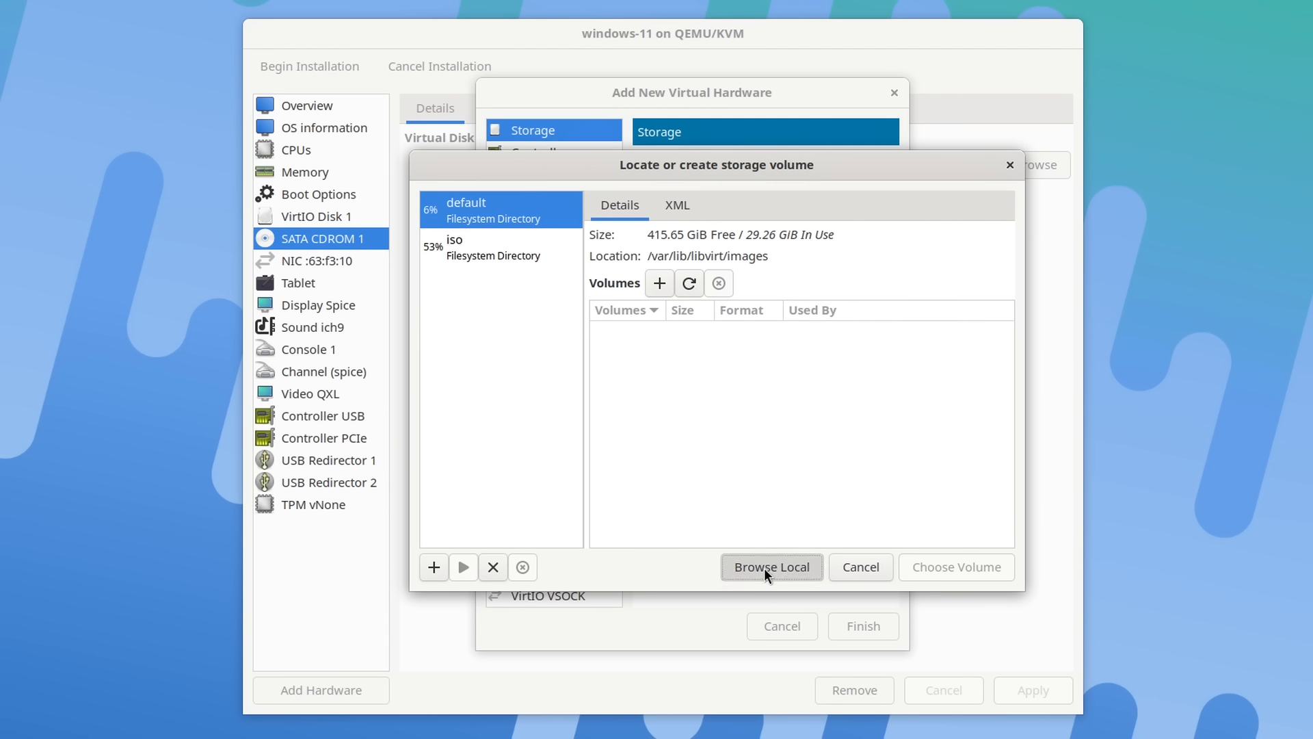
left_click(316, 269)
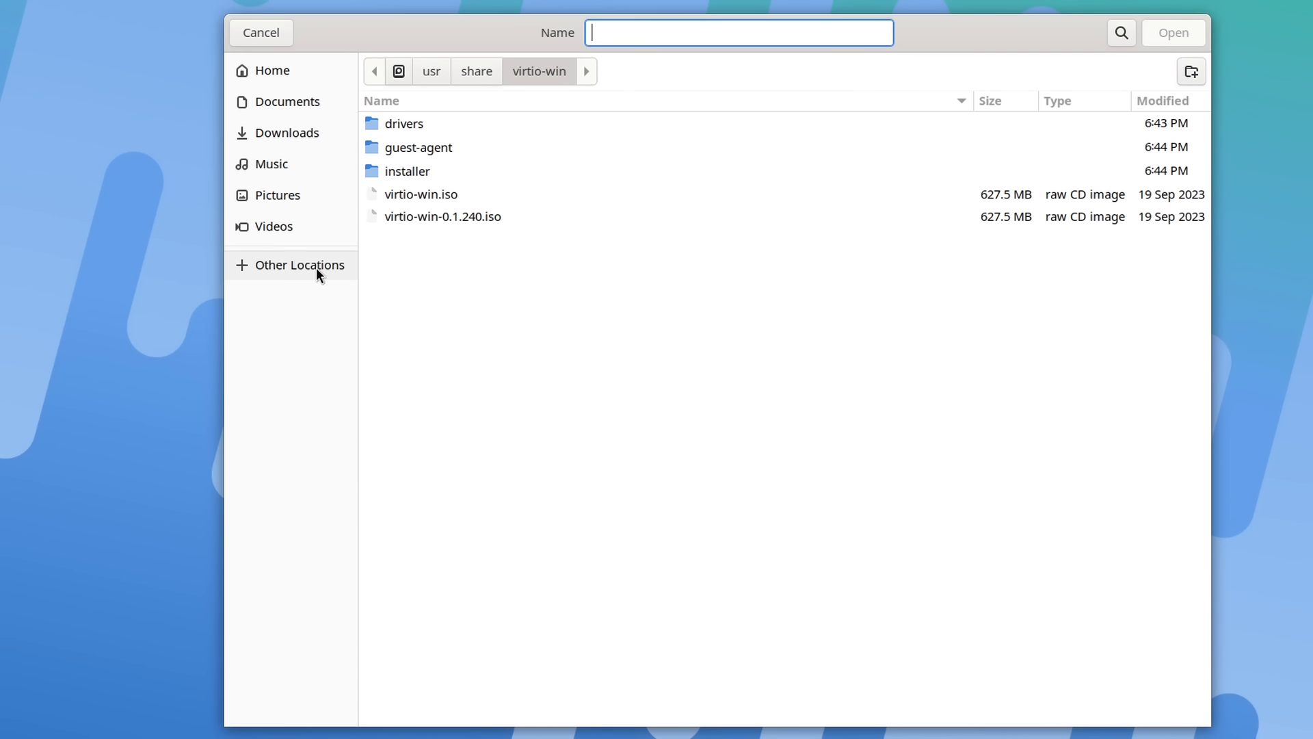
left_click(434, 101)
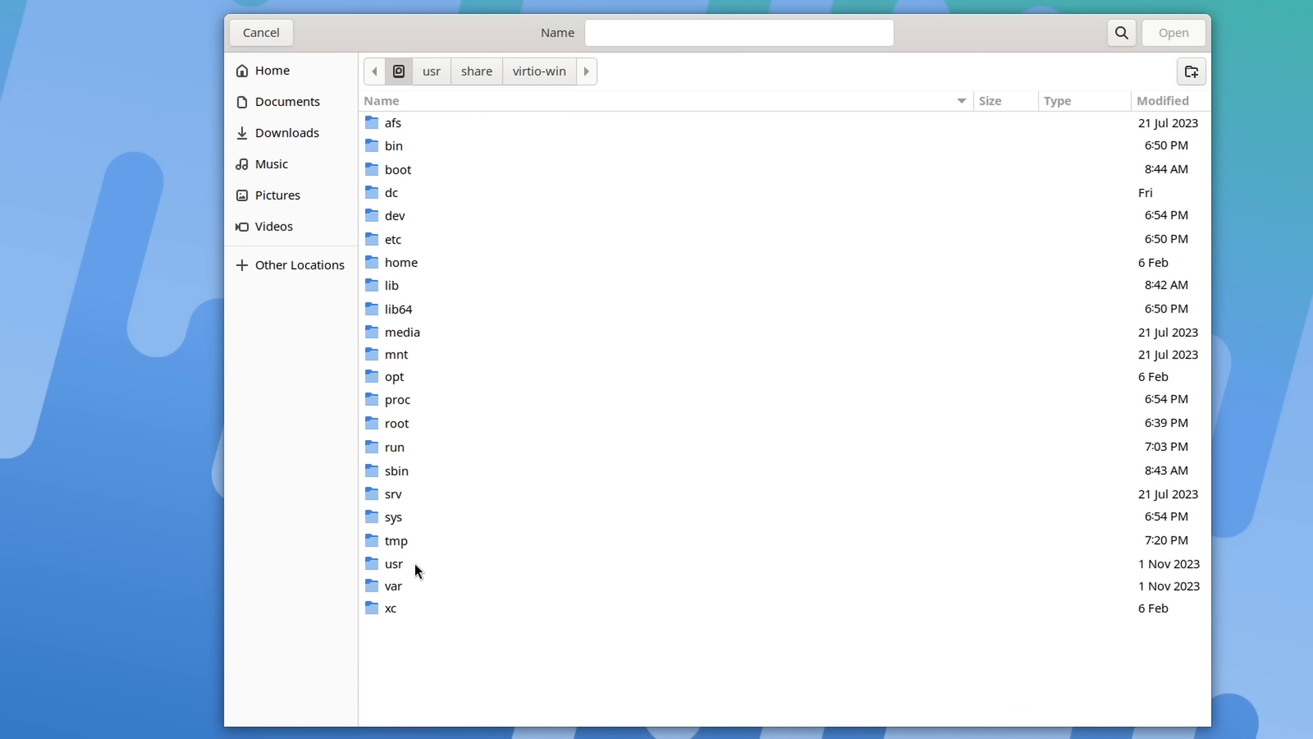
double_click(446, 563)
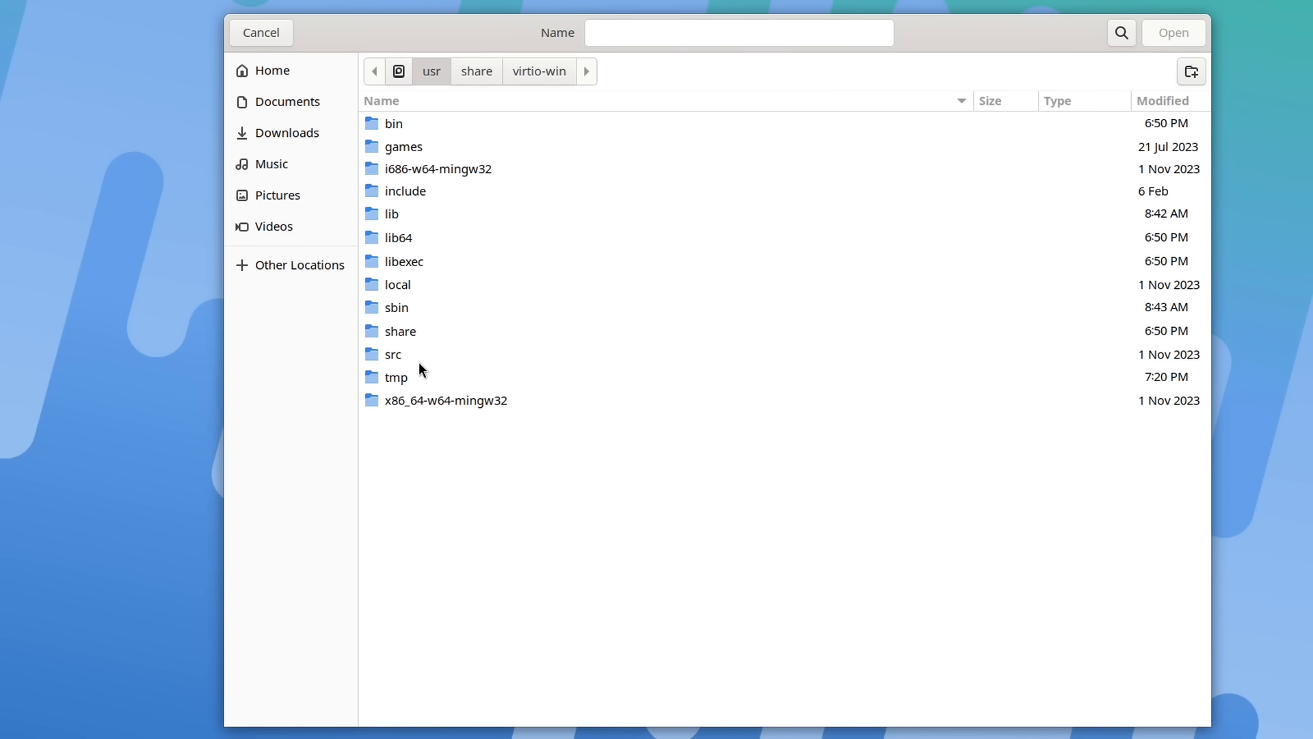
left_click(413, 332)
double_click(466, 332)
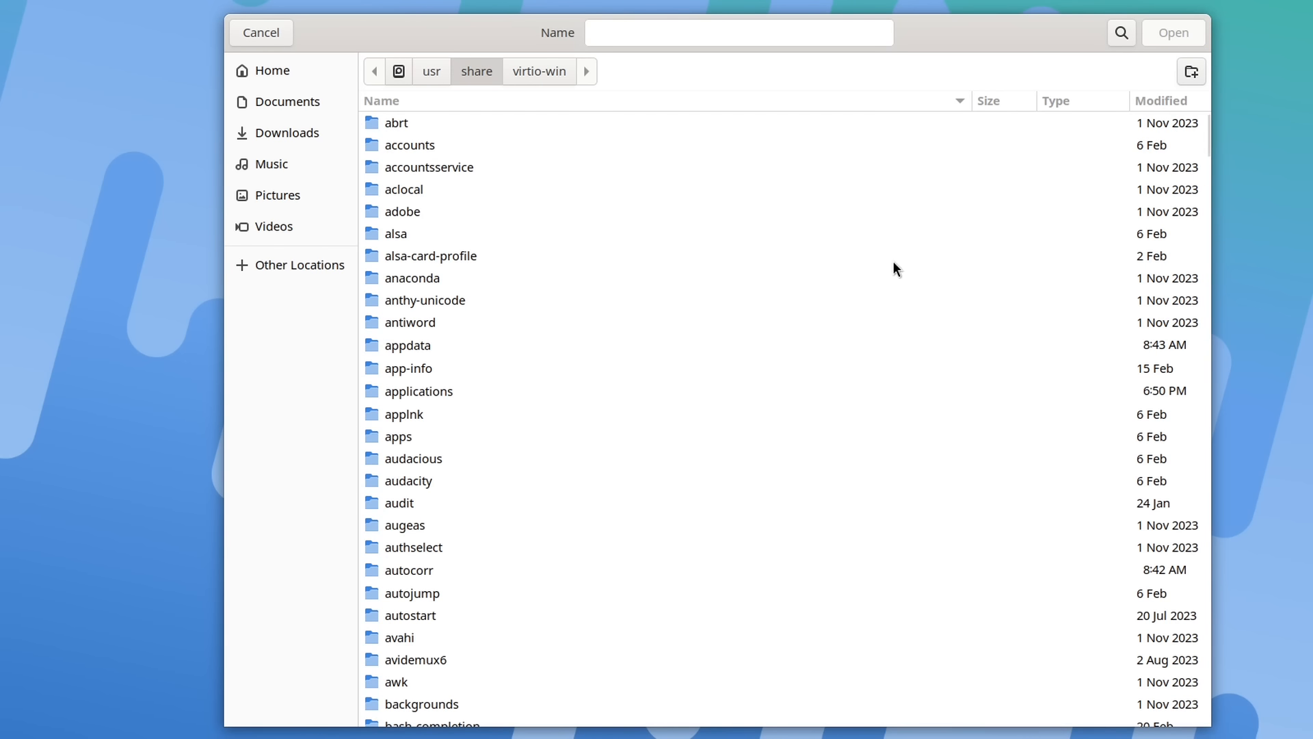
left_click_drag(1208, 132, 1159, 681)
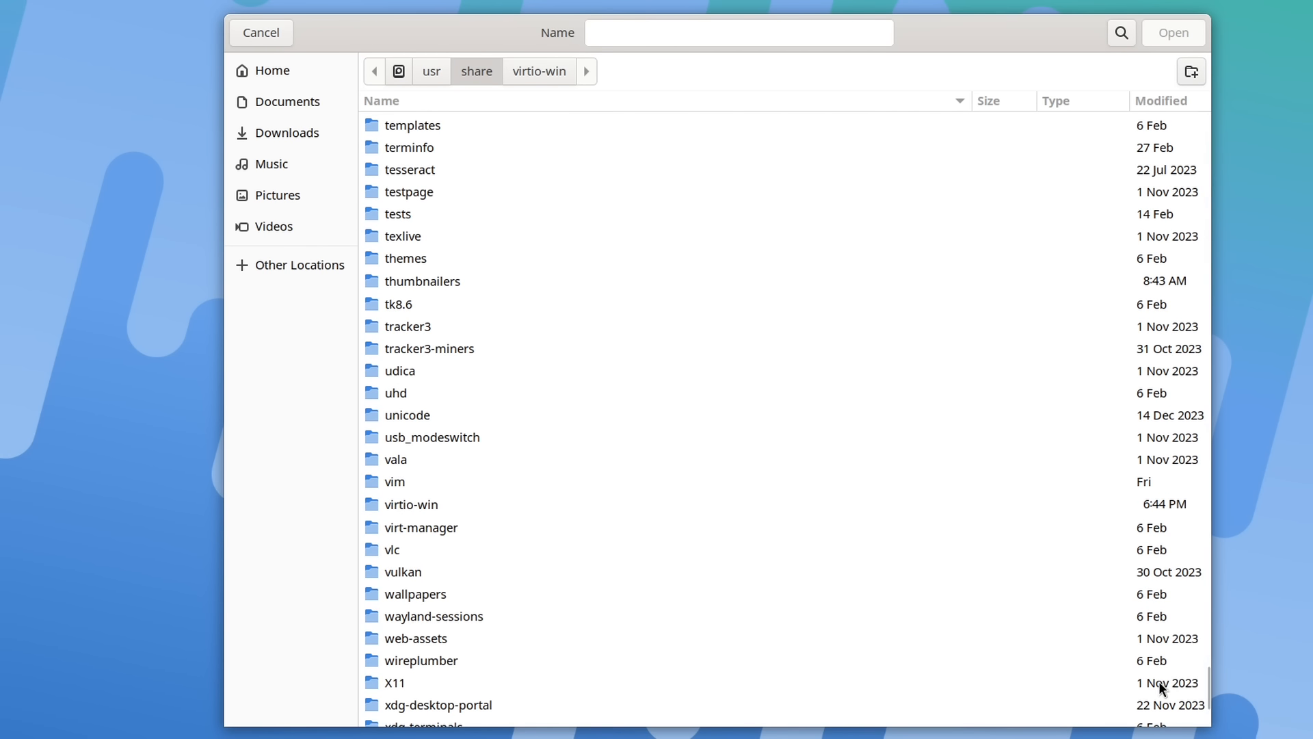
left_click(429, 510)
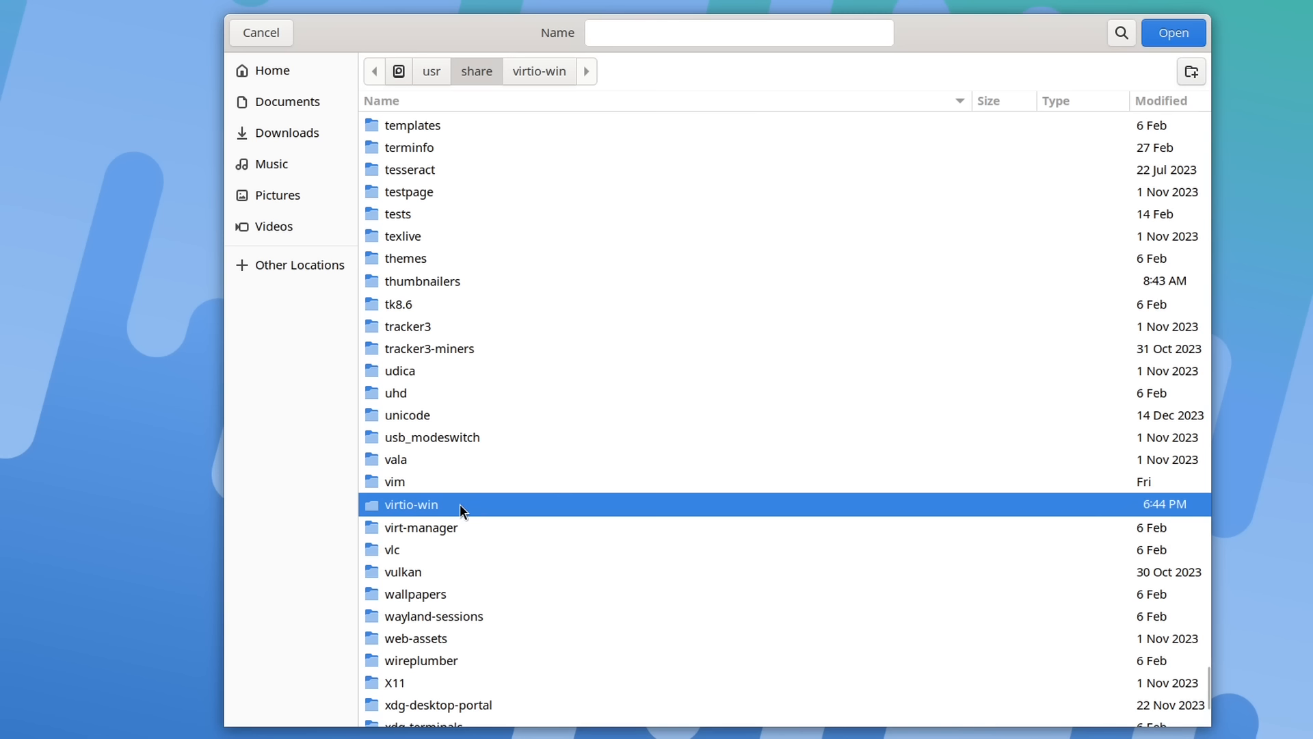
double_click(460, 504)
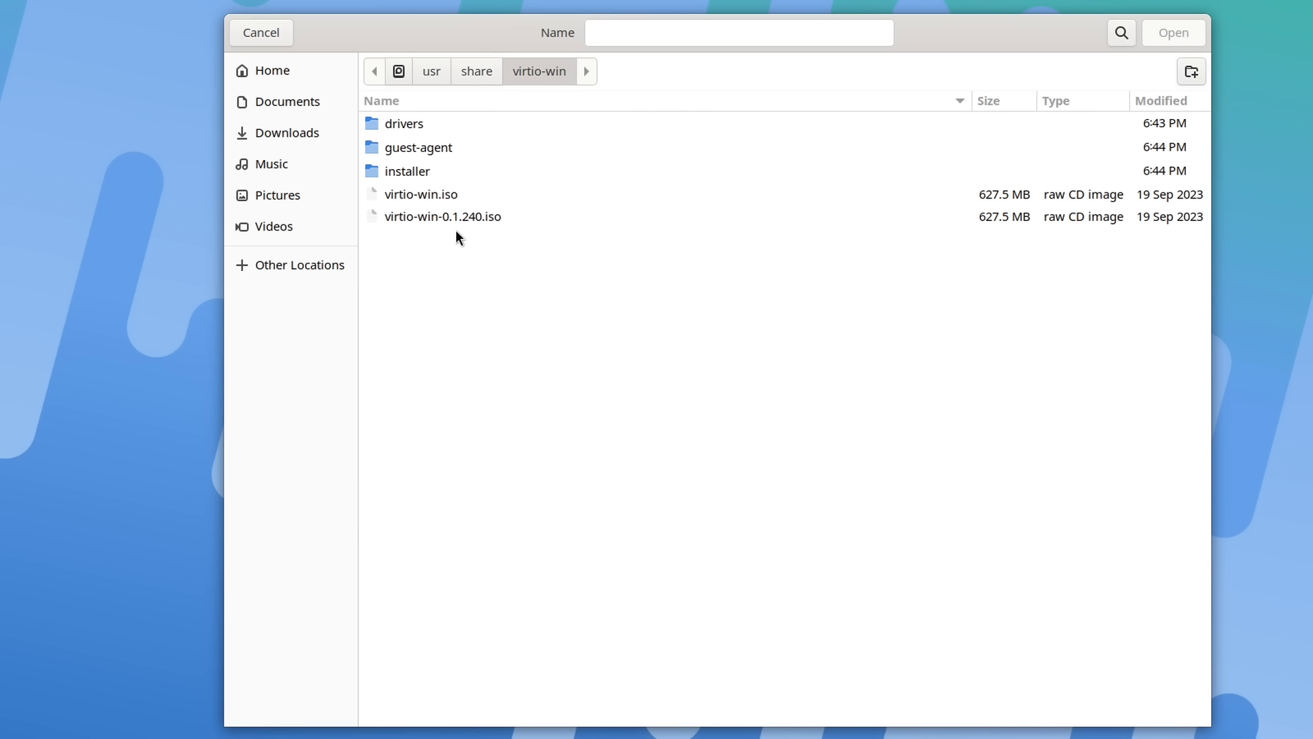
Choose virtio-win.iso as the image, finish adding the CDROM device and open its details to check the source path
left_click(452, 194)
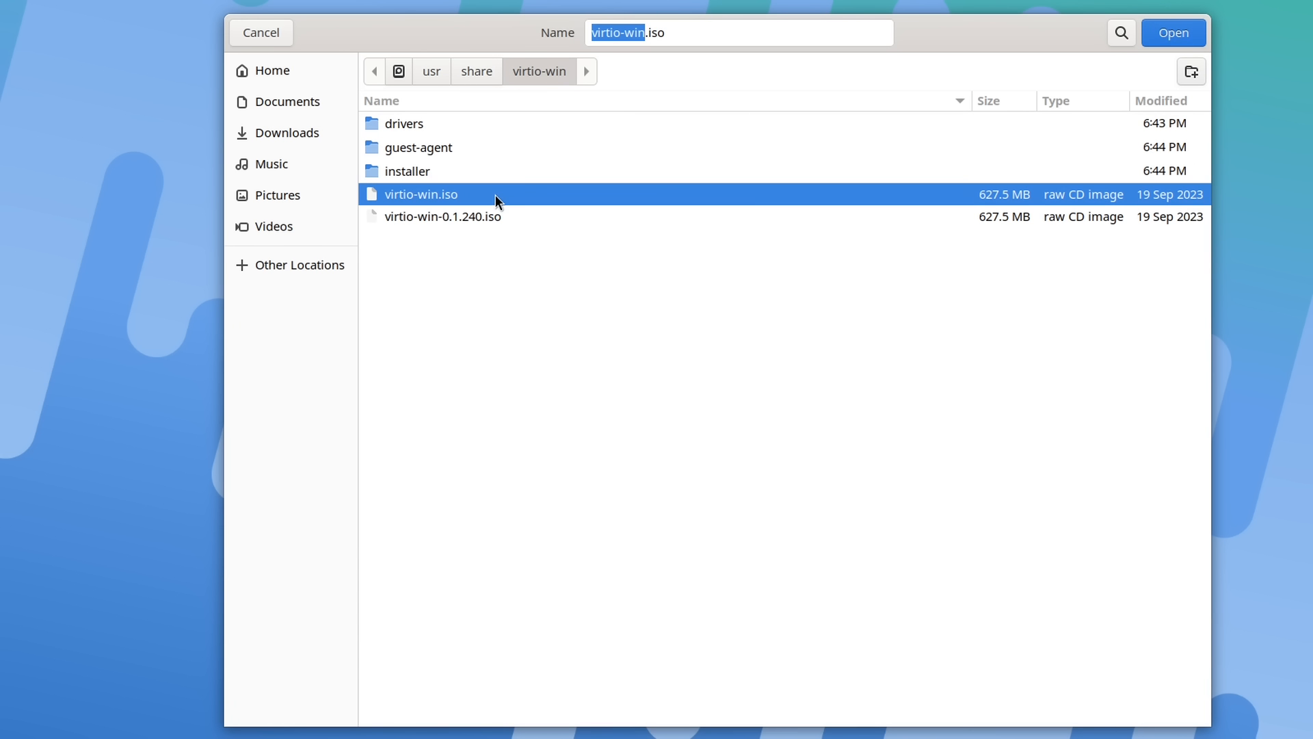
left_click(1163, 32)
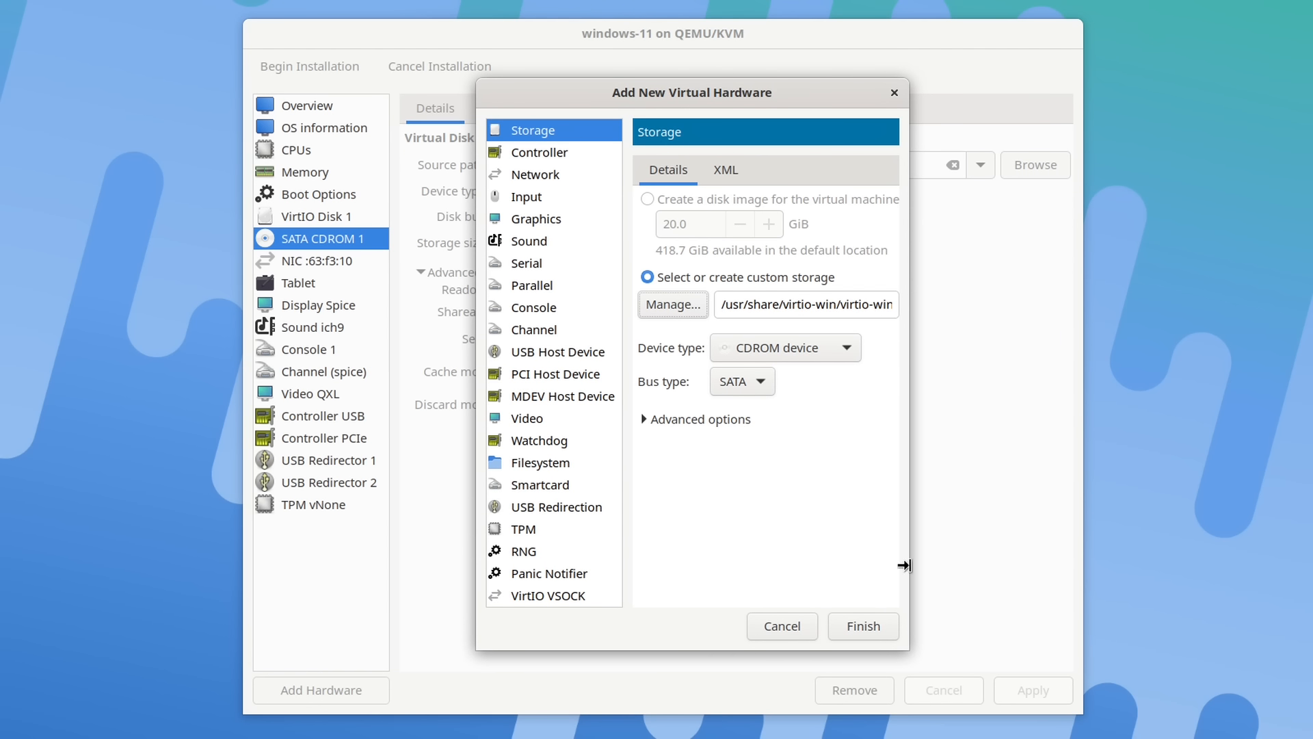
left_click(875, 621)
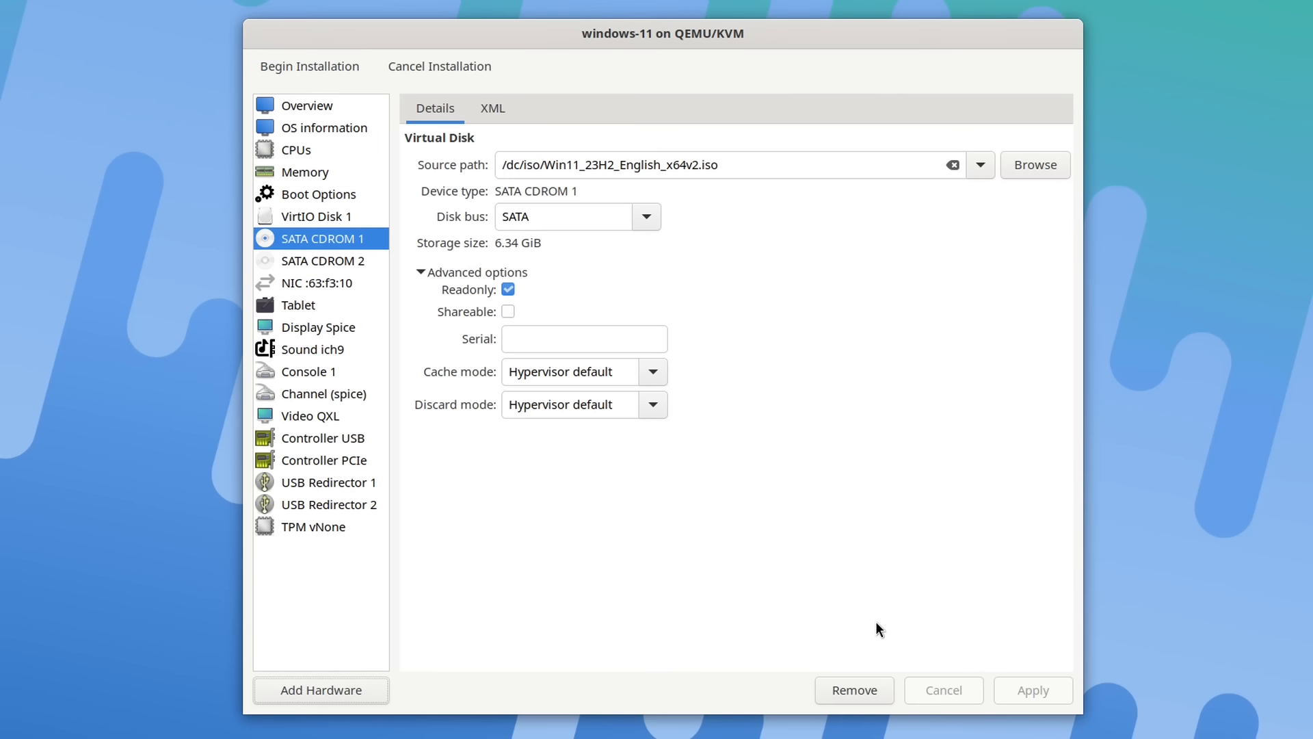
left_click(356, 264)
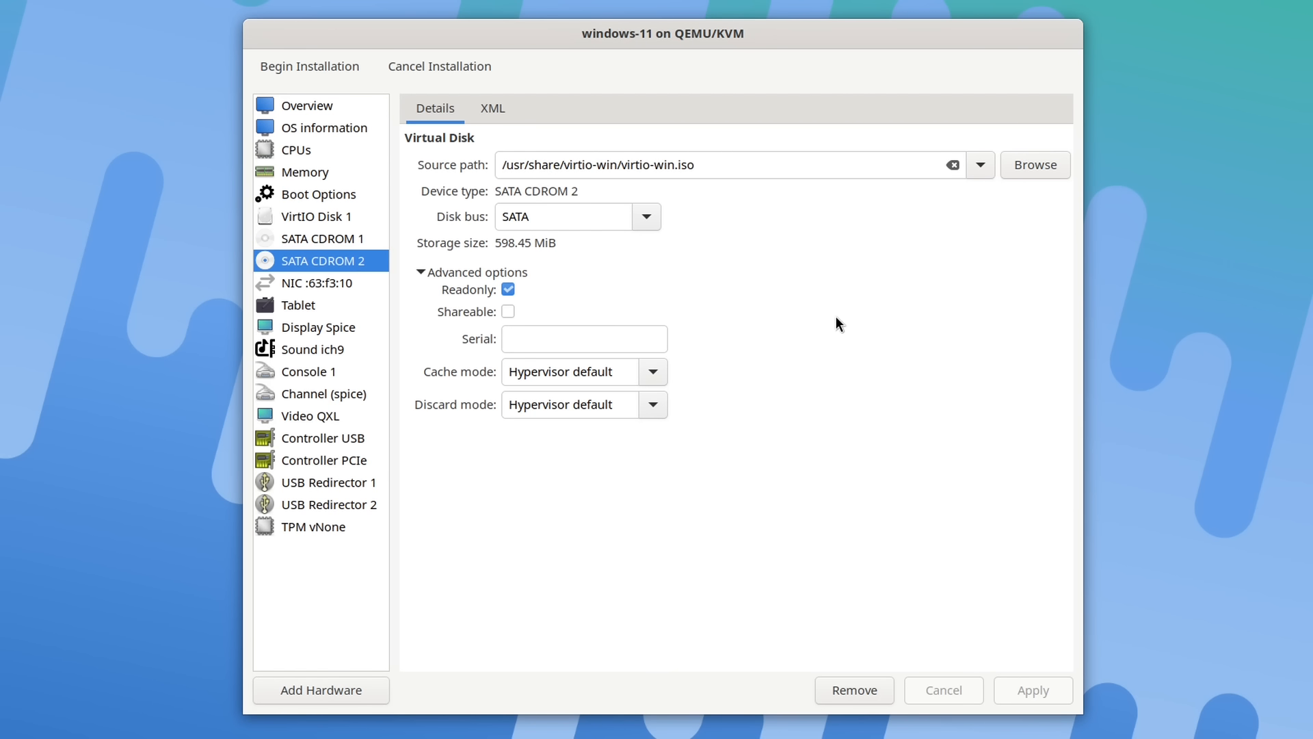
Set the network interface's device model to virtio and apply the change
left_click(348, 283)
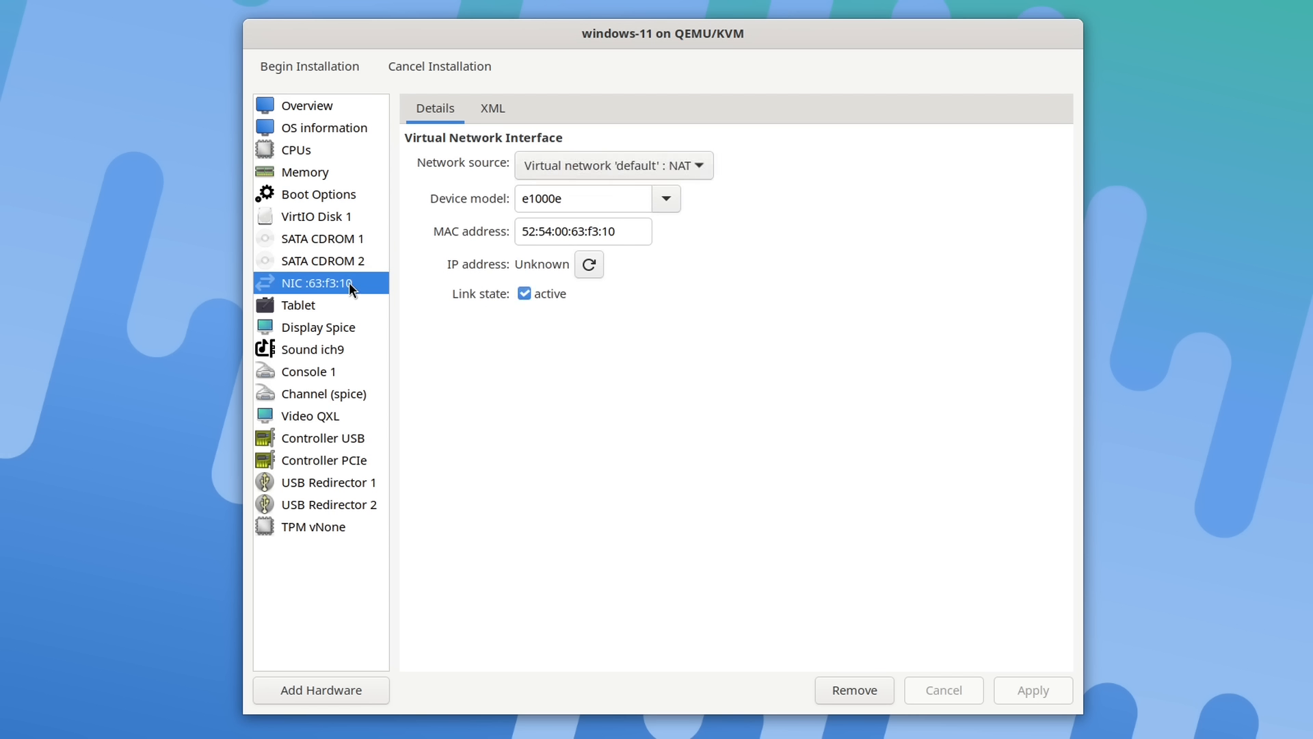
left_click(665, 200)
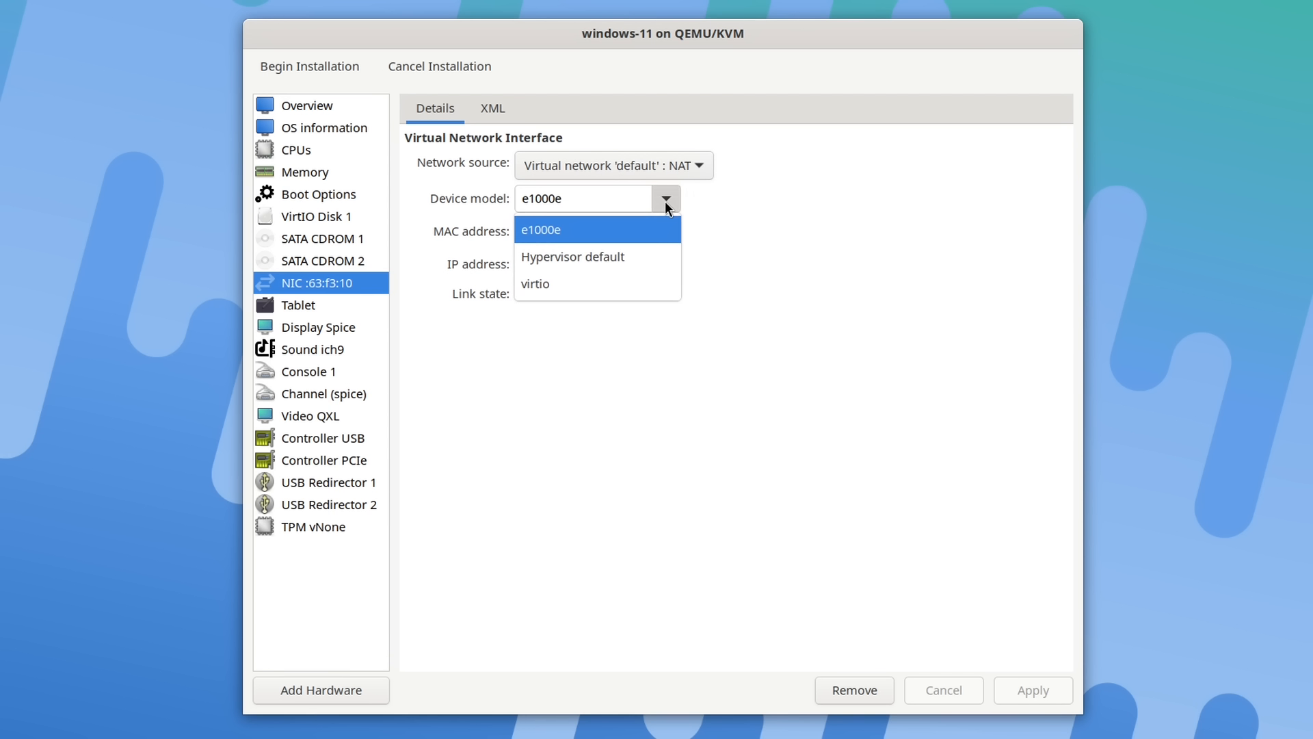
left_click(625, 288)
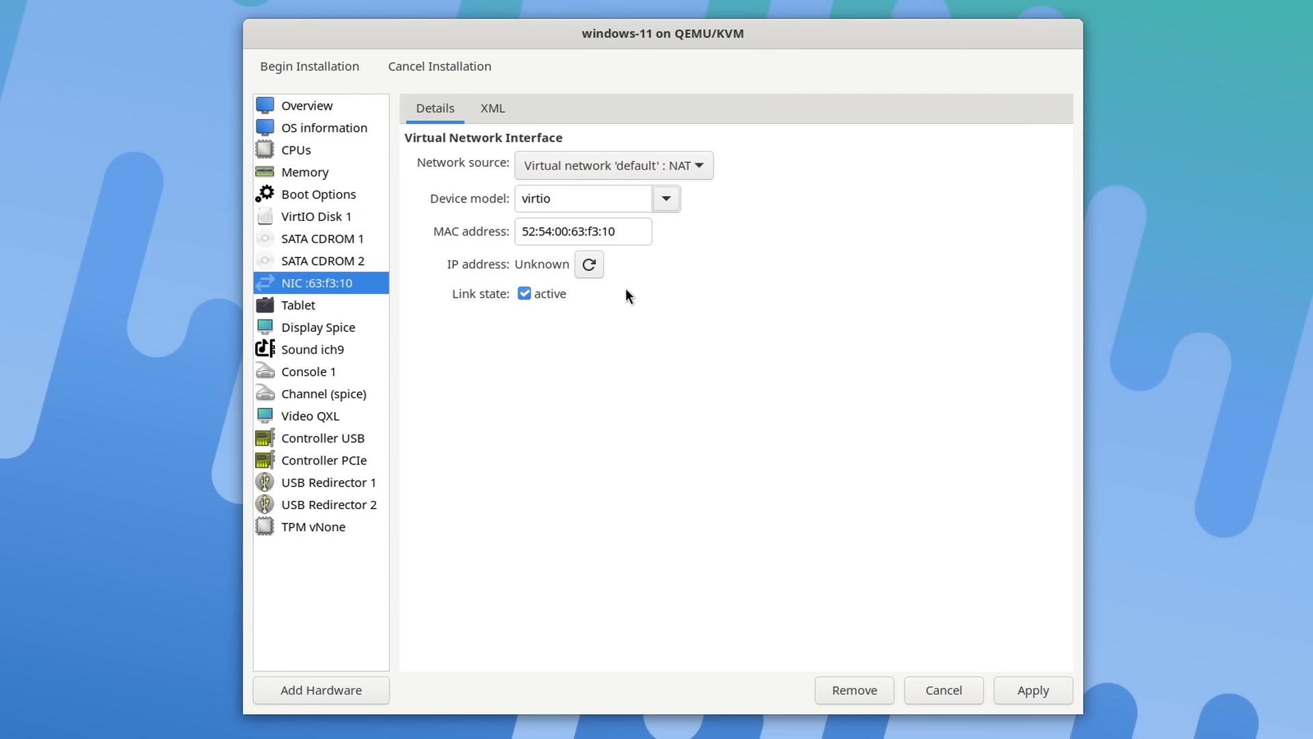
left_click(1030, 698)
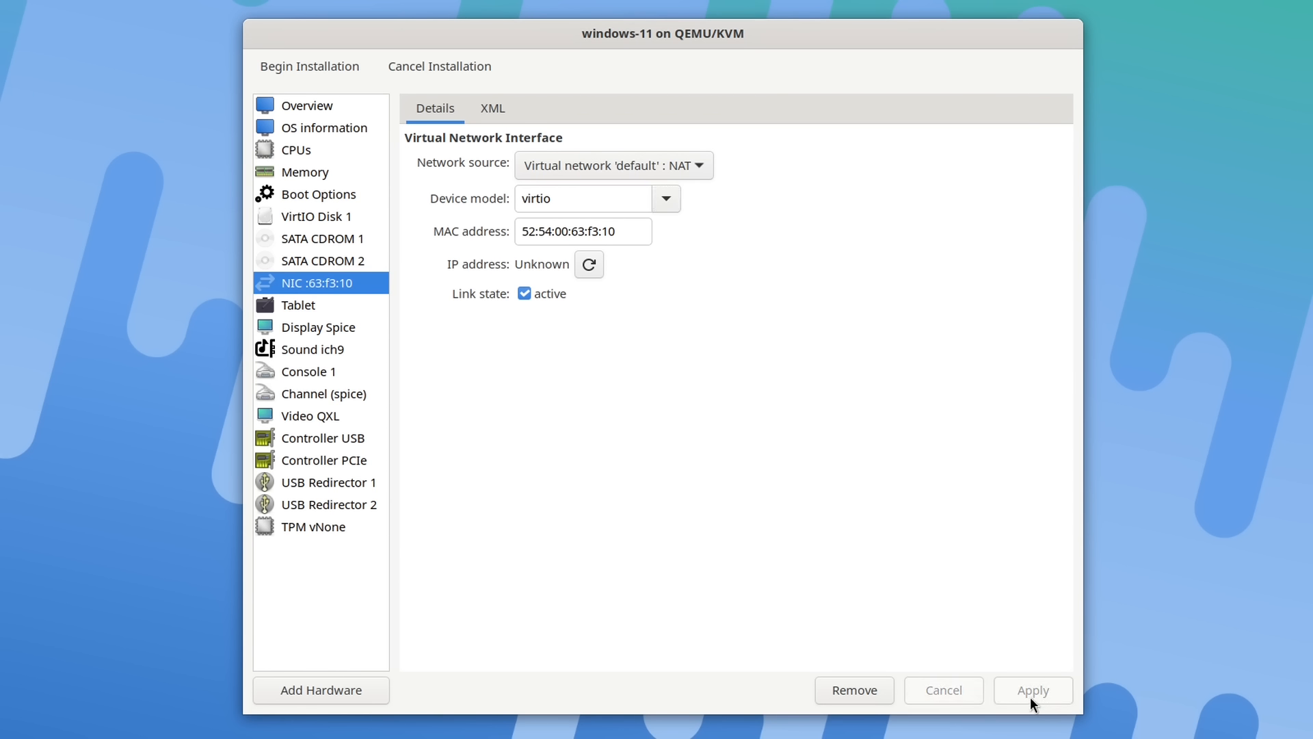
Remove the Tablet input device from the virtual machine and open the Channel (spice) device's details
left_click(325, 308)
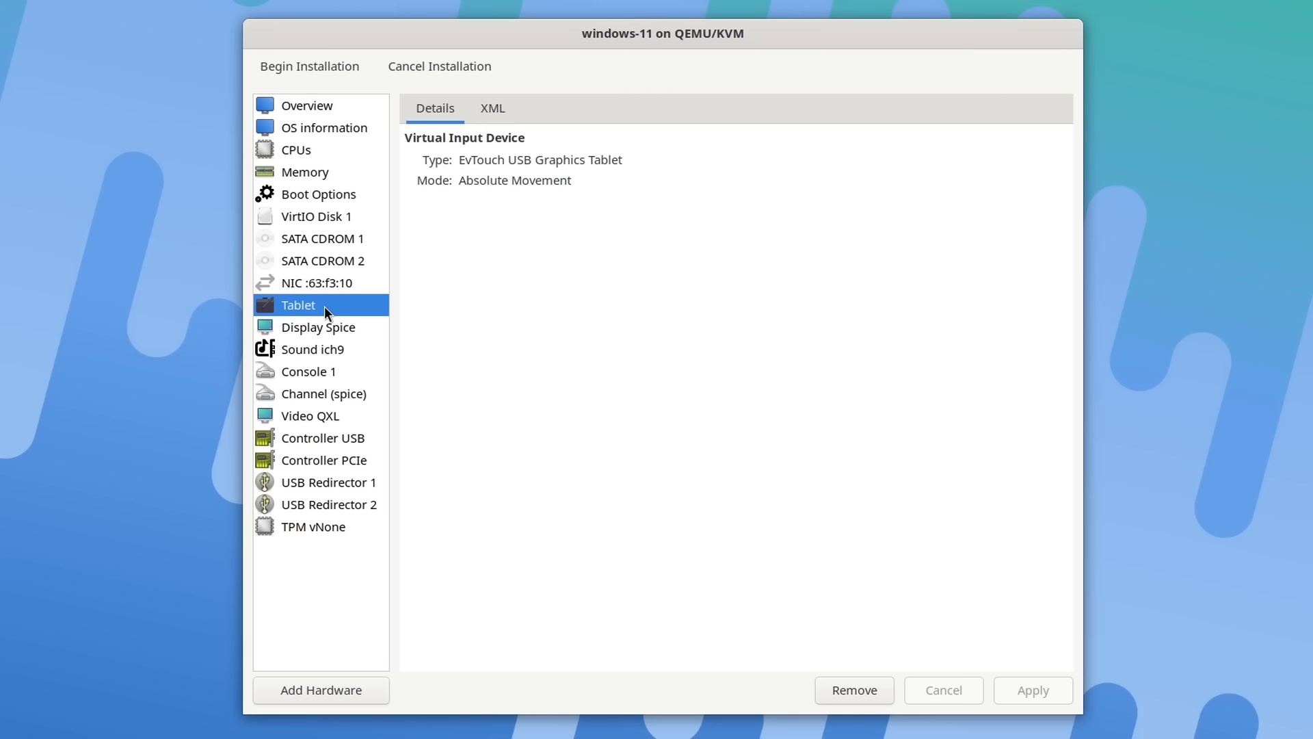
left_click(840, 688)
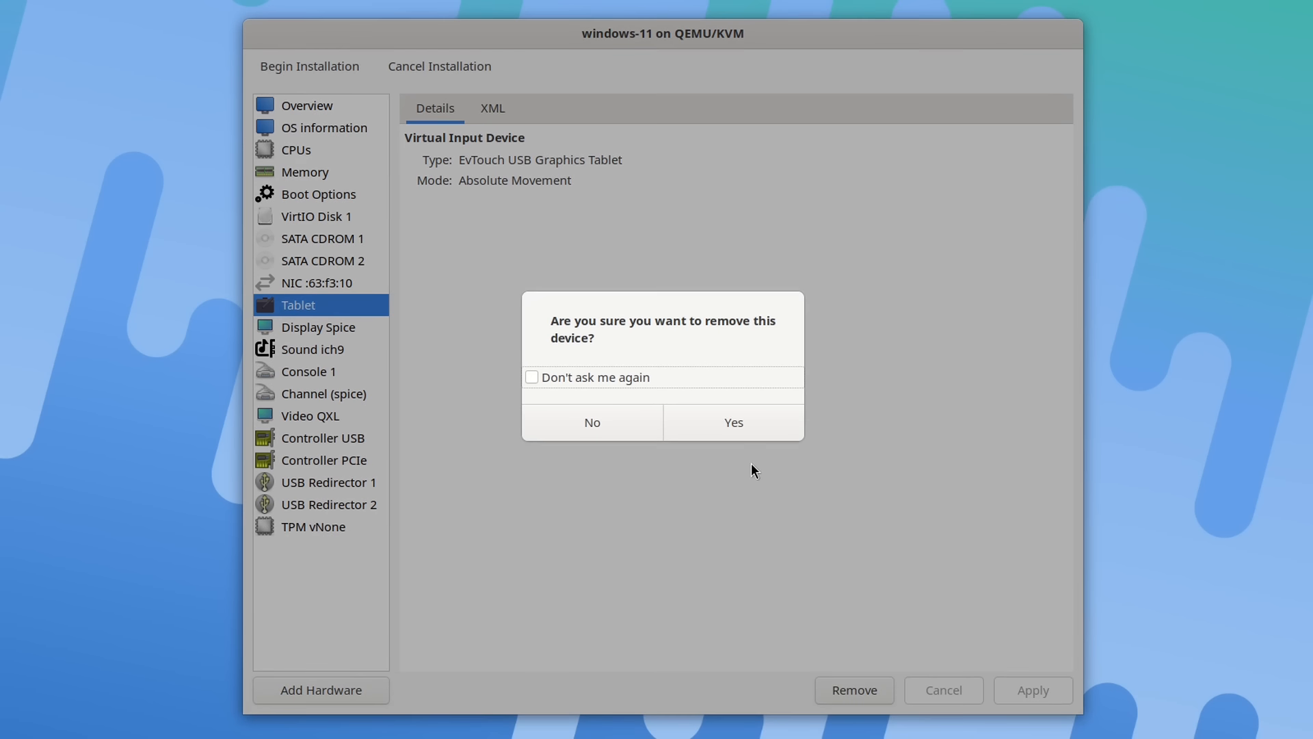
left_click(735, 424)
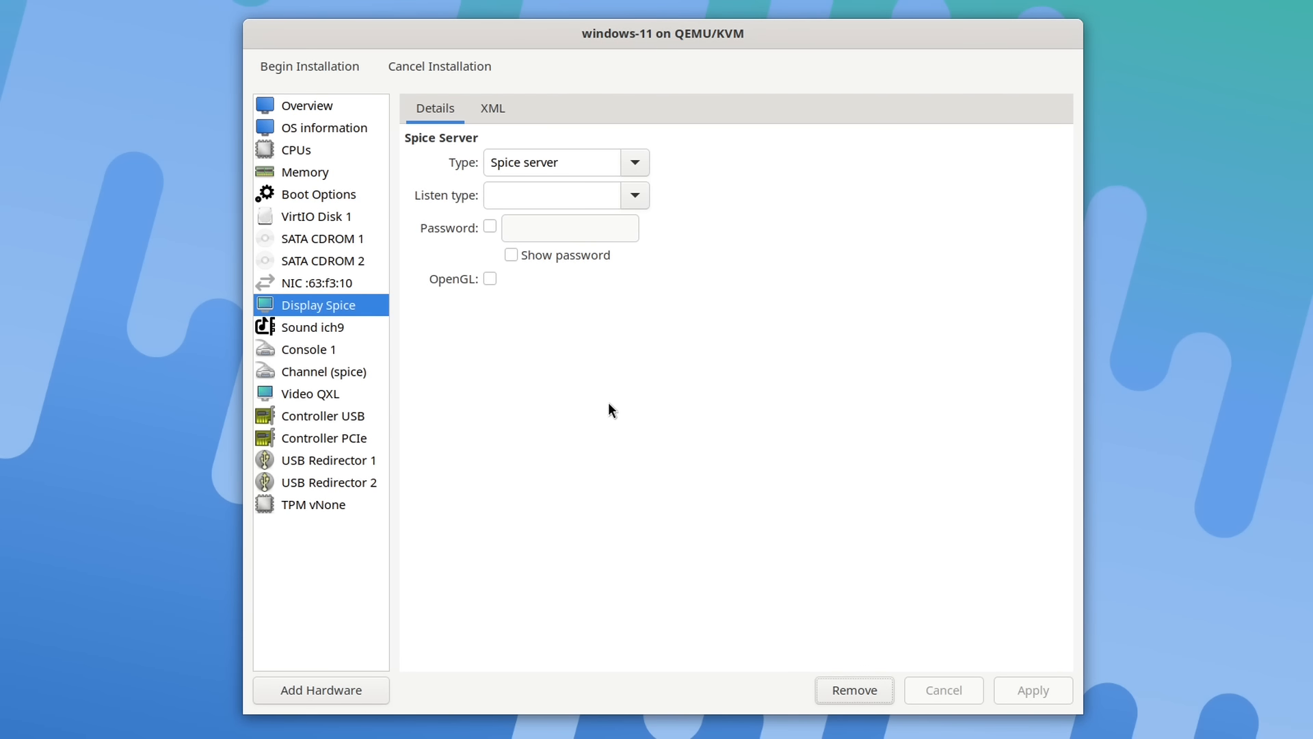
left_click(353, 375)
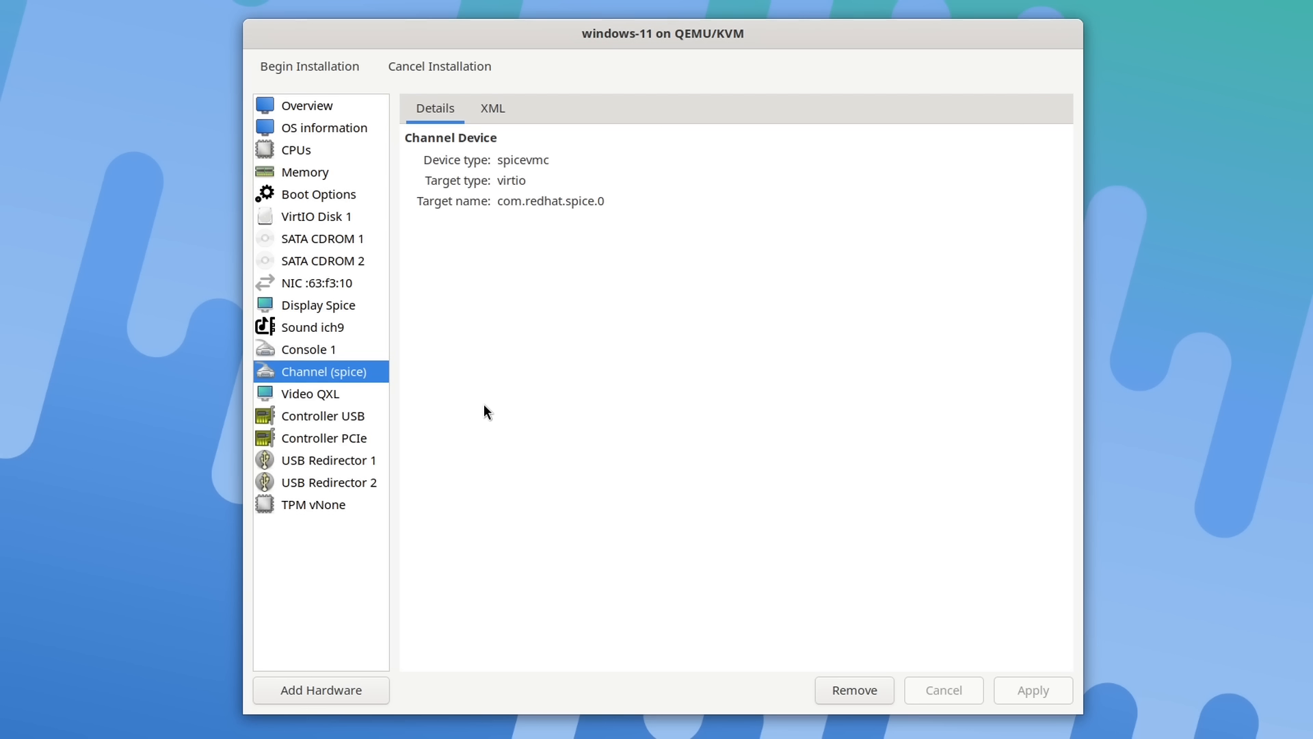
Add a Channel device named org.qemu.guest_agent.0 to the virtual machine and open its details
left_click(316, 690)
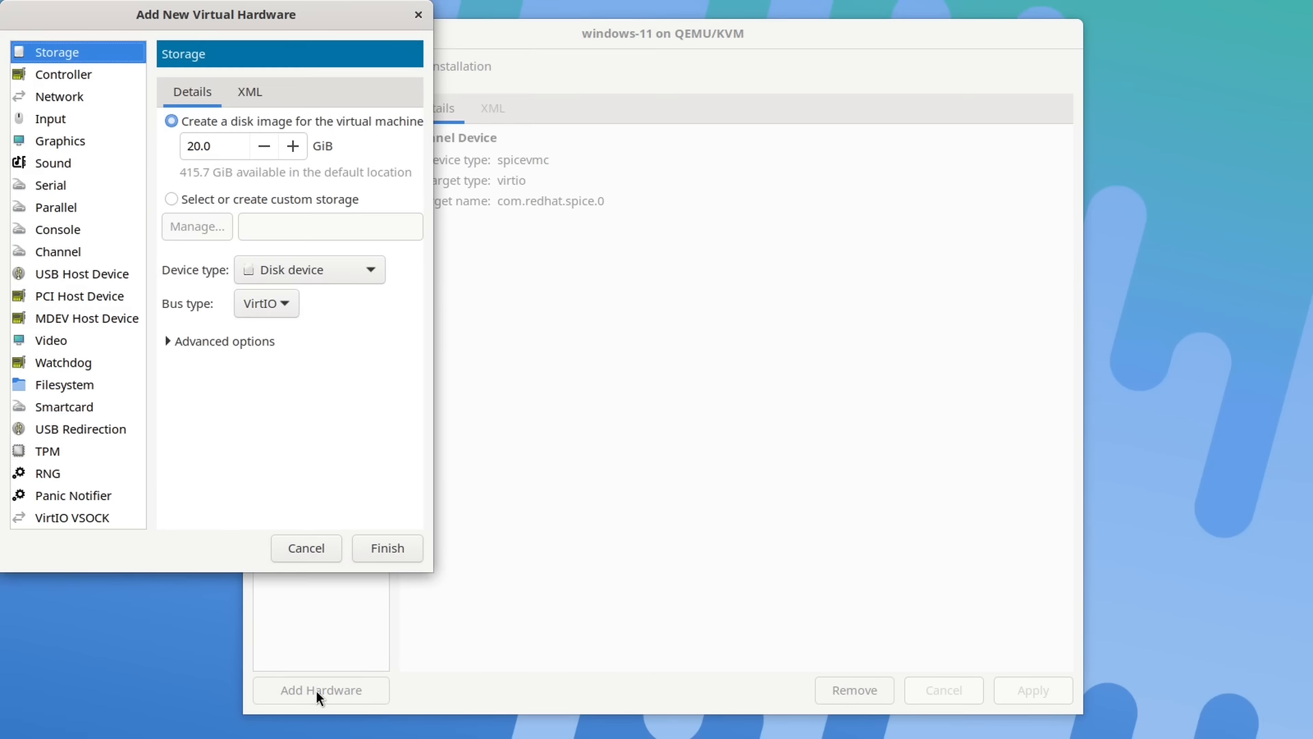
left_click_drag(298, 7, 765, 71)
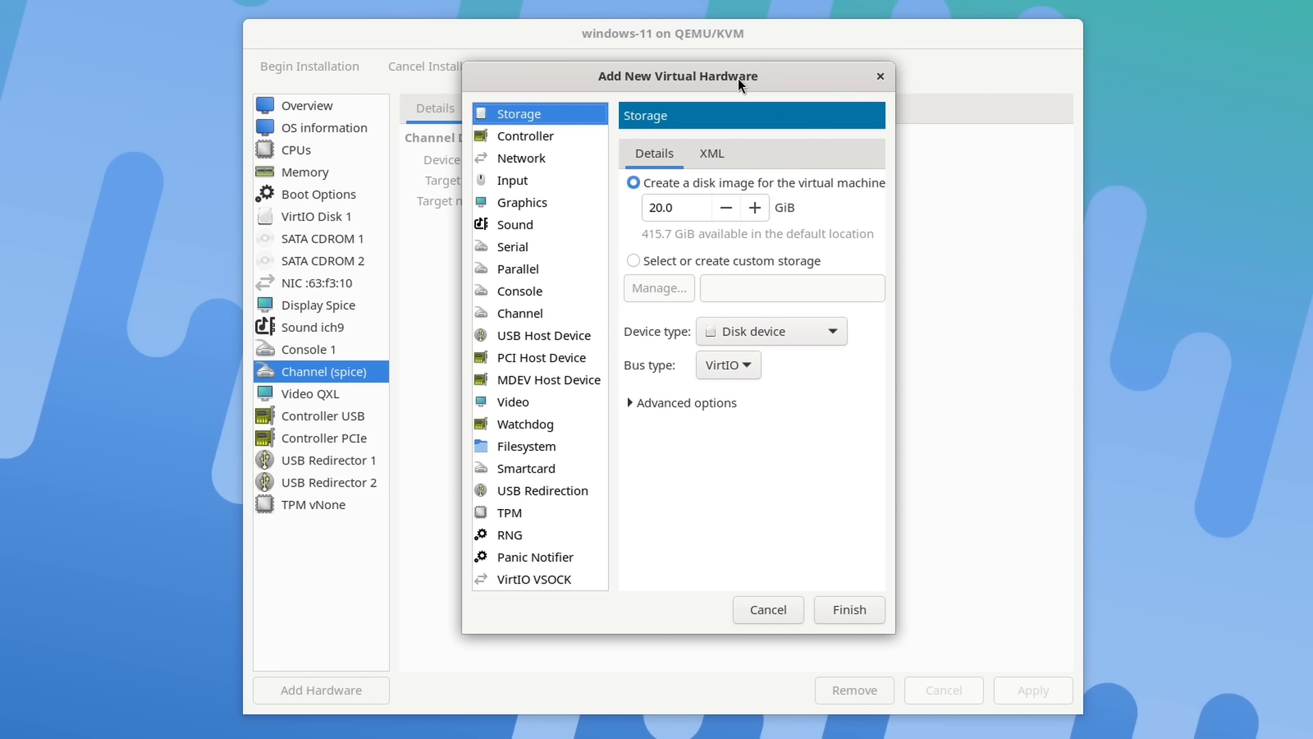
left_click(532, 312)
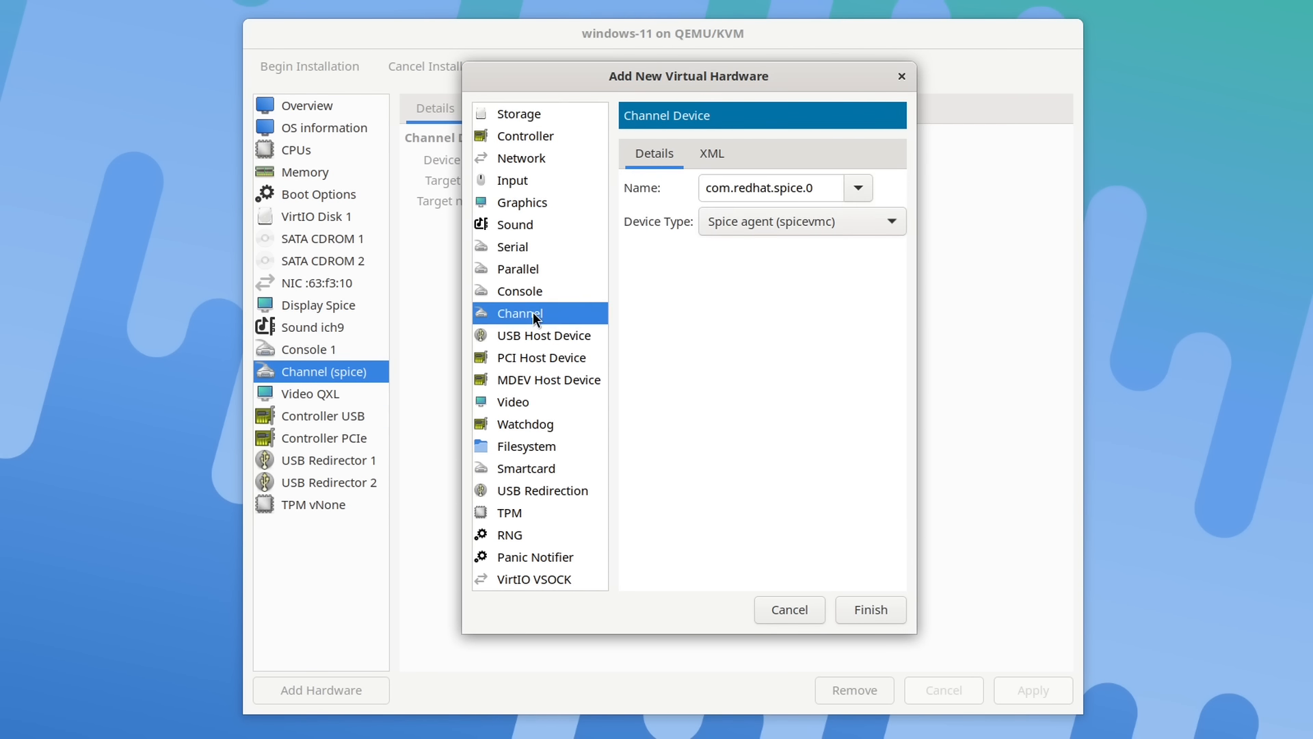
left_click(859, 190)
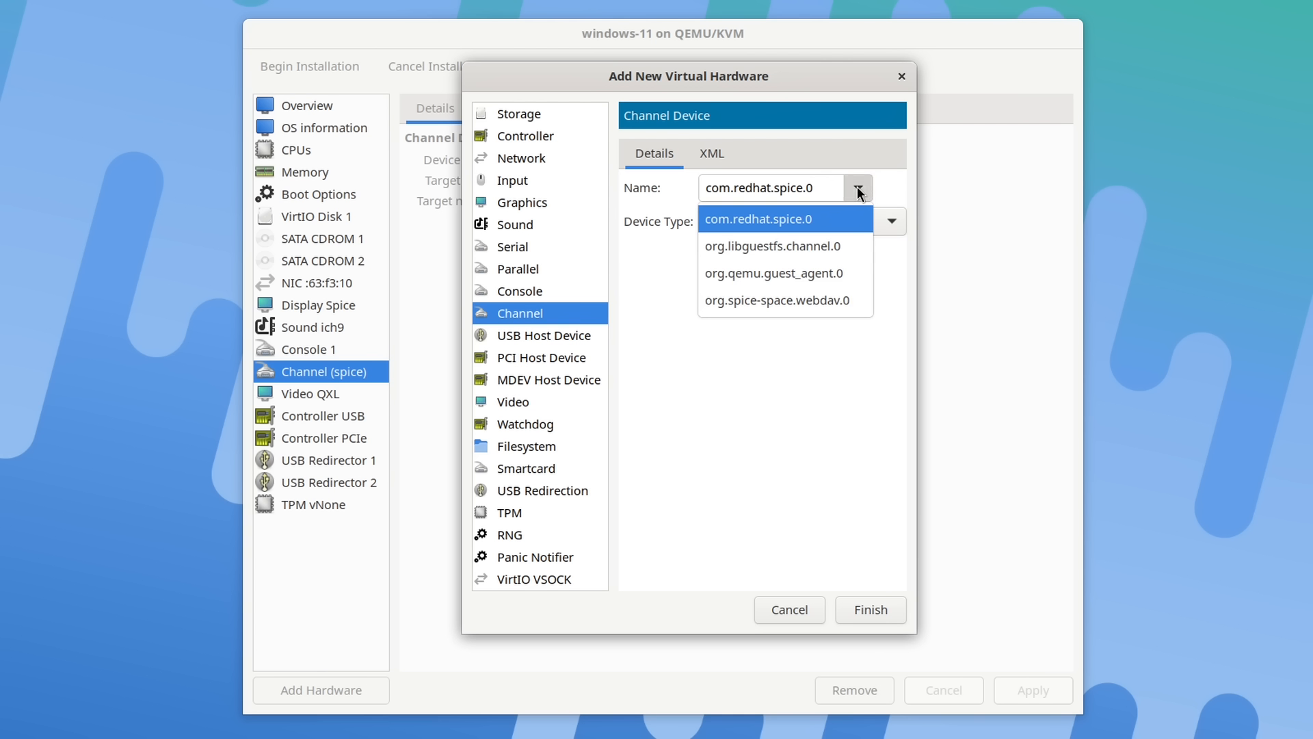
left_click(861, 277)
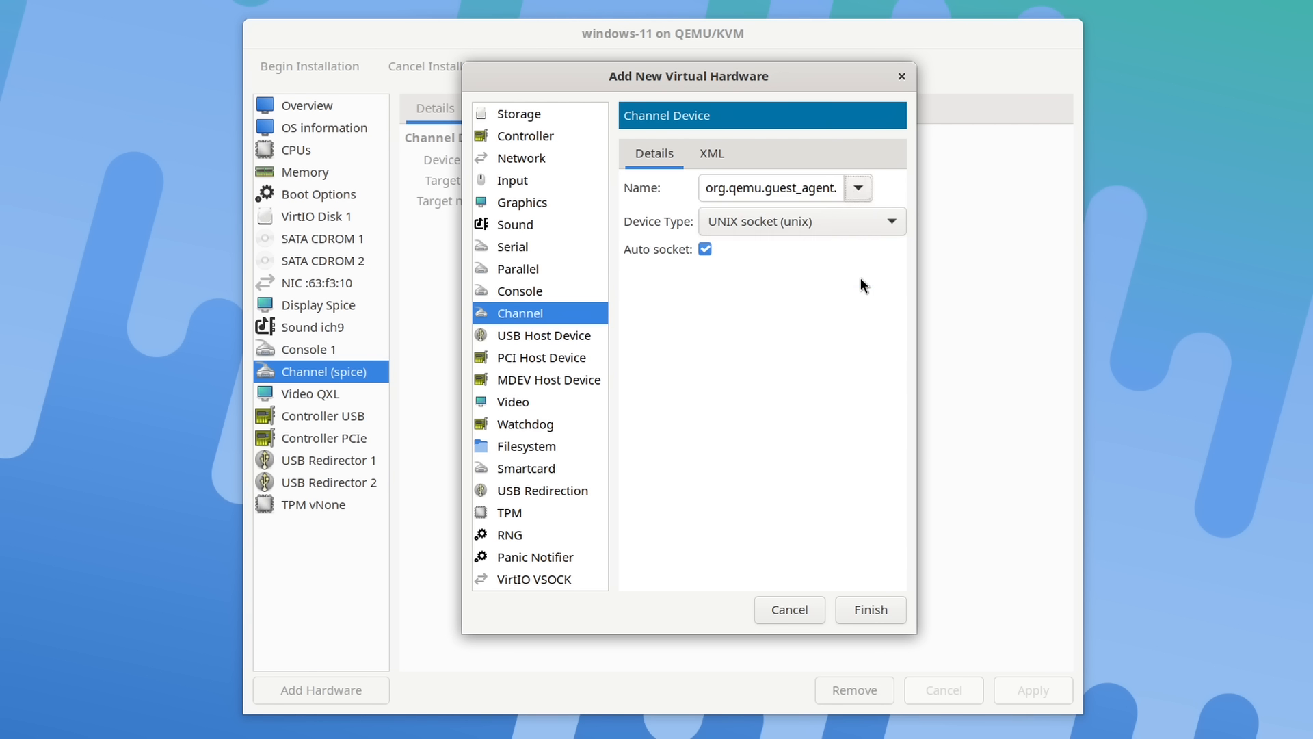
left_click(884, 609)
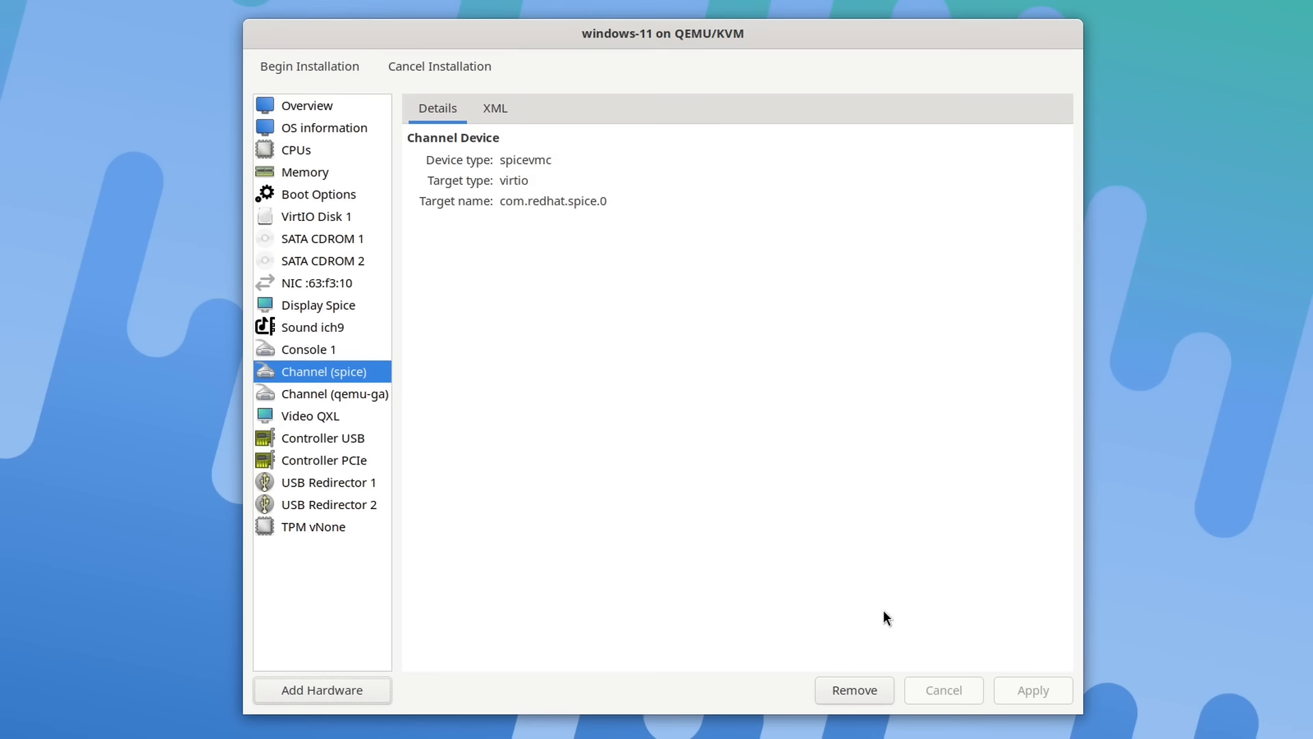
left_click(346, 396)
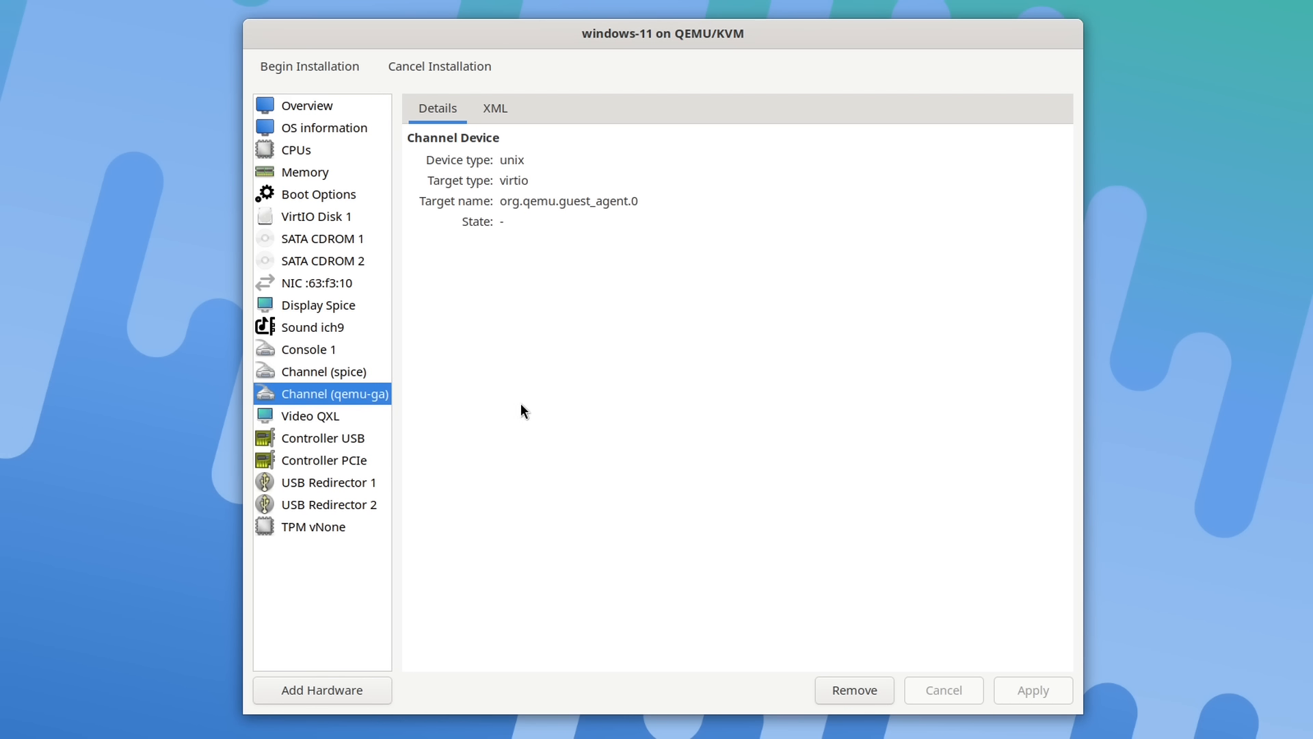
Examine the models available for the video device, keeping QXL selected
left_click(358, 414)
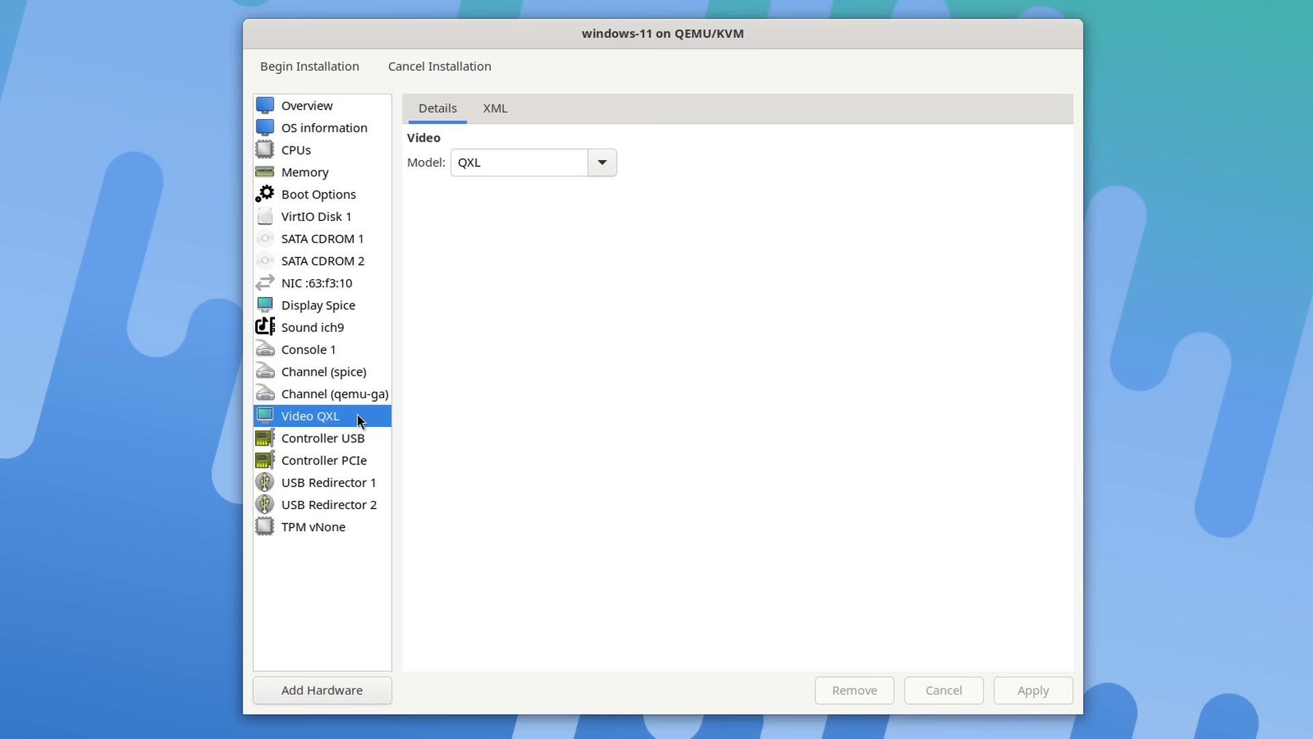
left_click(602, 168)
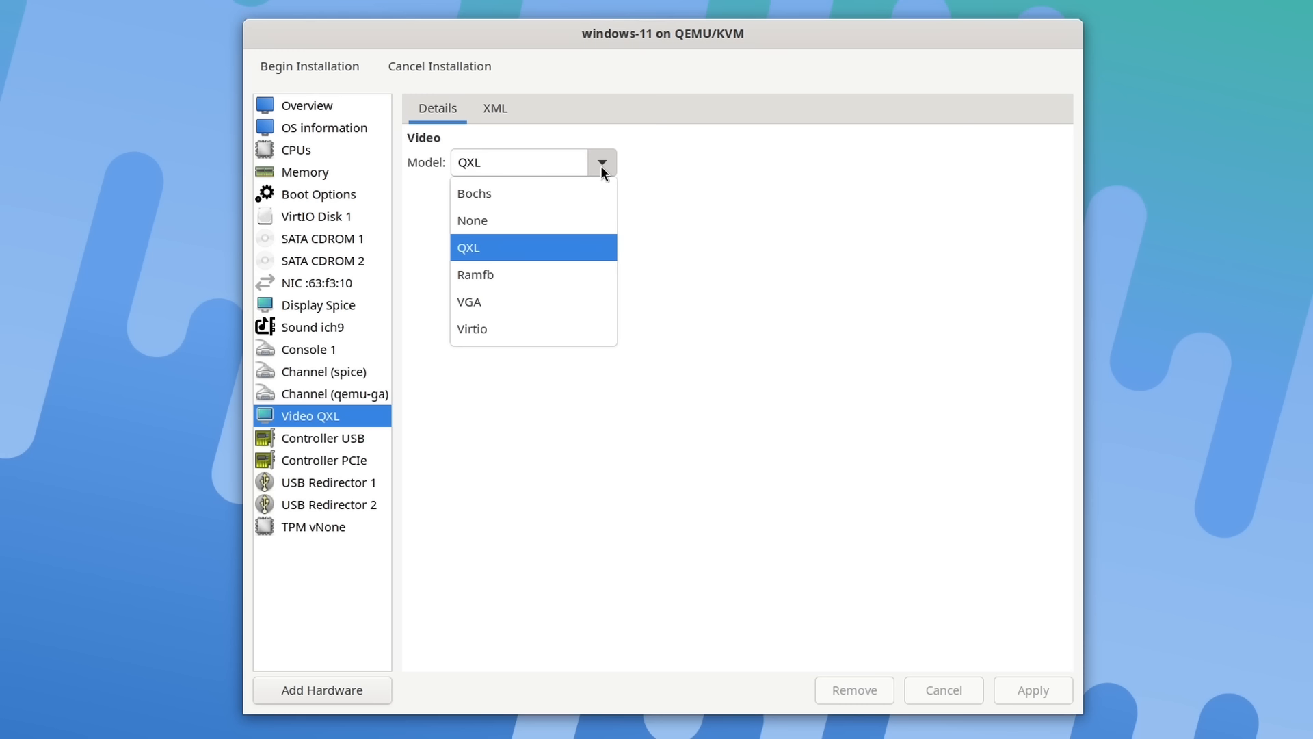
left_click(601, 166)
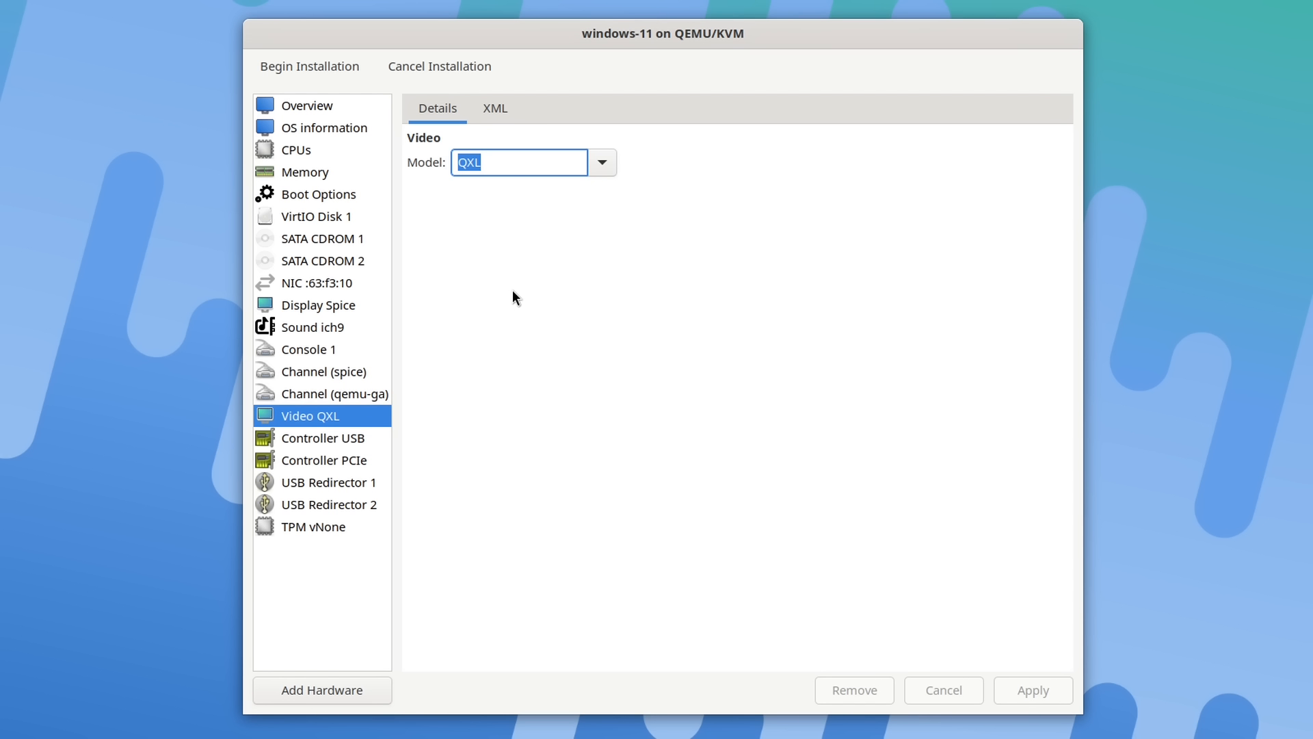
Set the emulated TPM device's version to 2.0 in its advanced options and apply the change
left_click(322, 528)
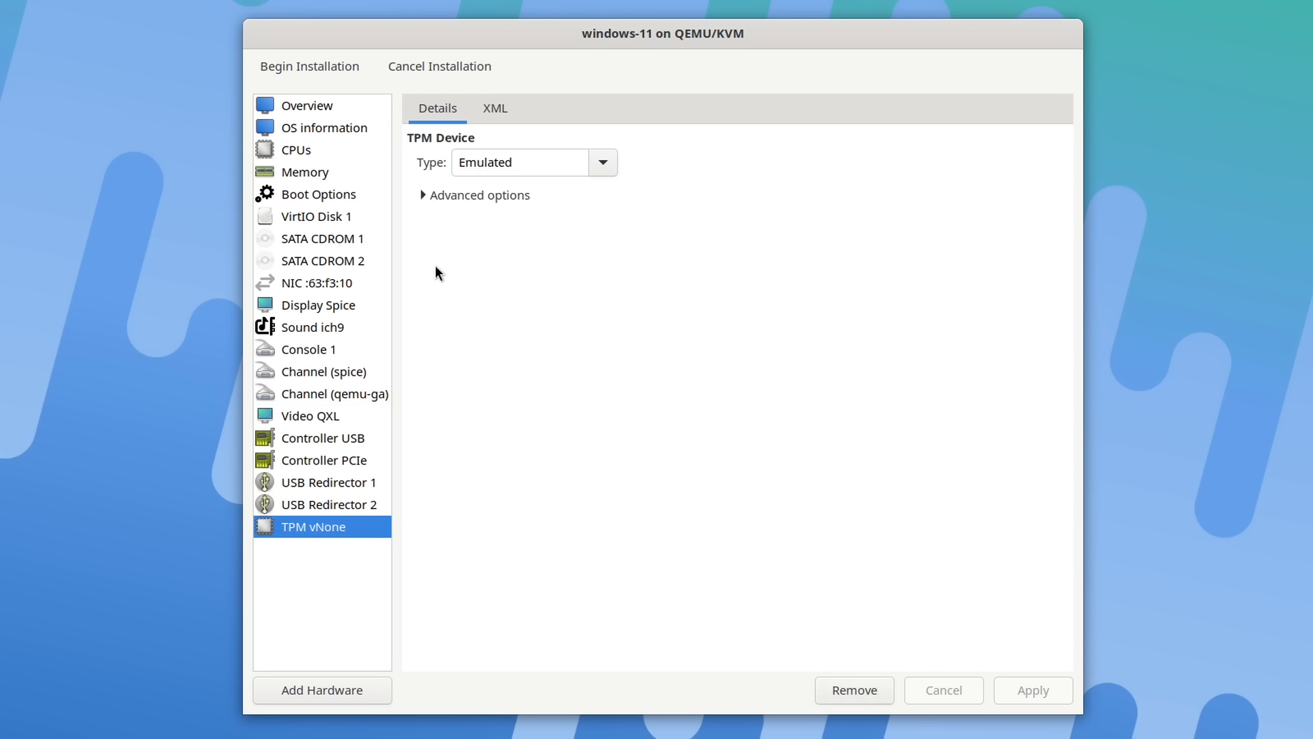
left_click(423, 196)
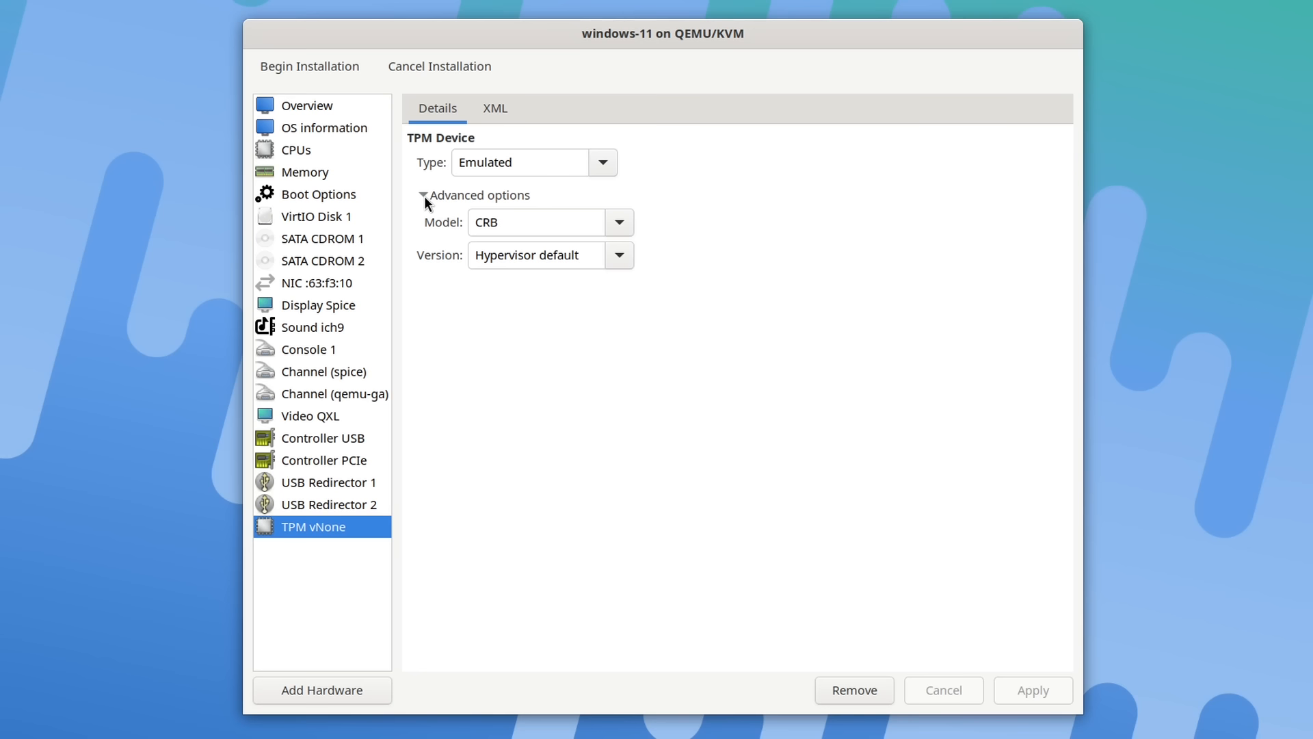
left_click(619, 258)
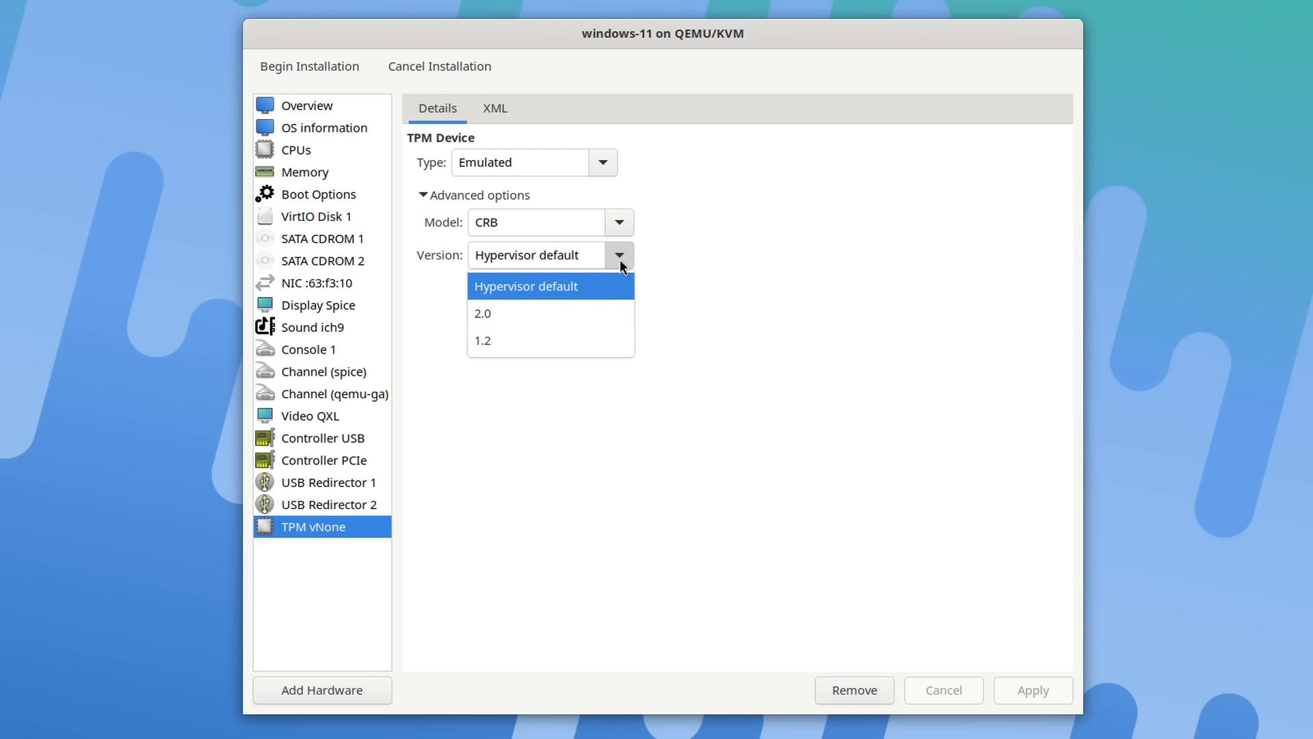
left_click(610, 312)
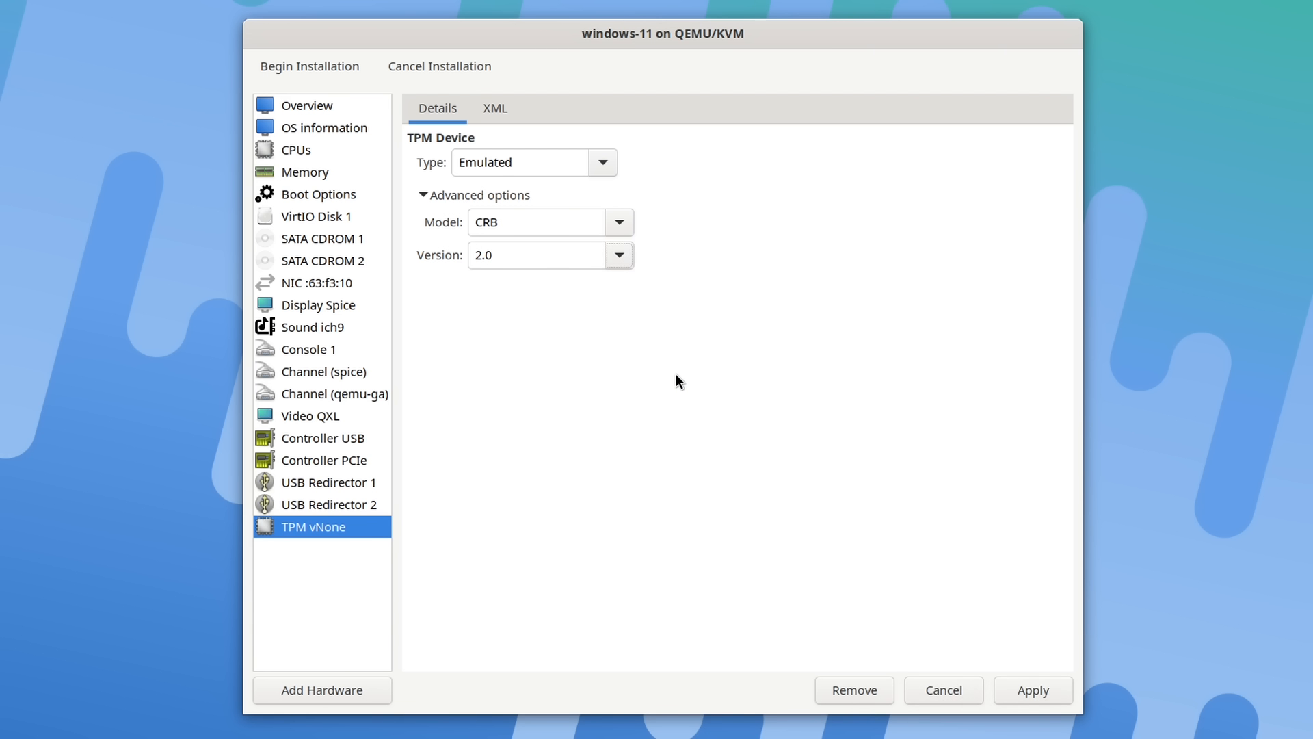
left_click(1048, 689)
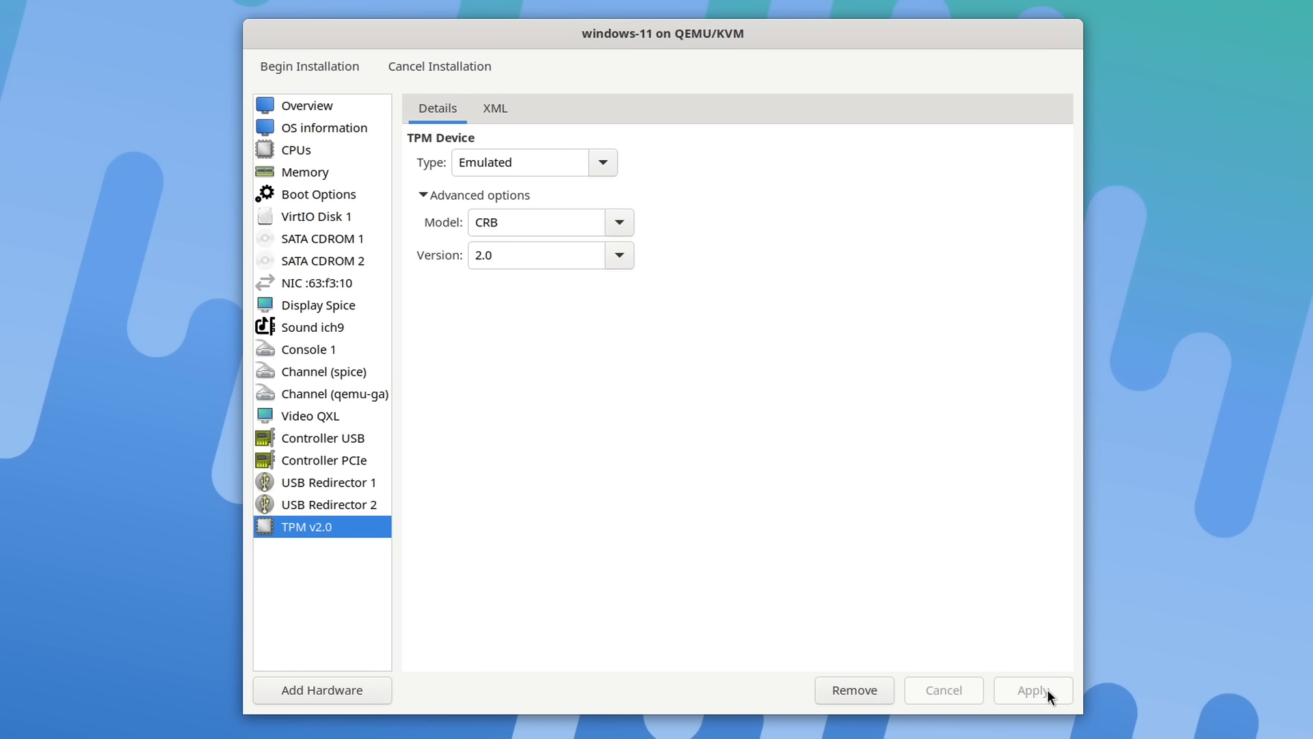
Begin the installation, boot the virtual machine from the CD and resize the console window to the VM's display
left_click(323, 68)
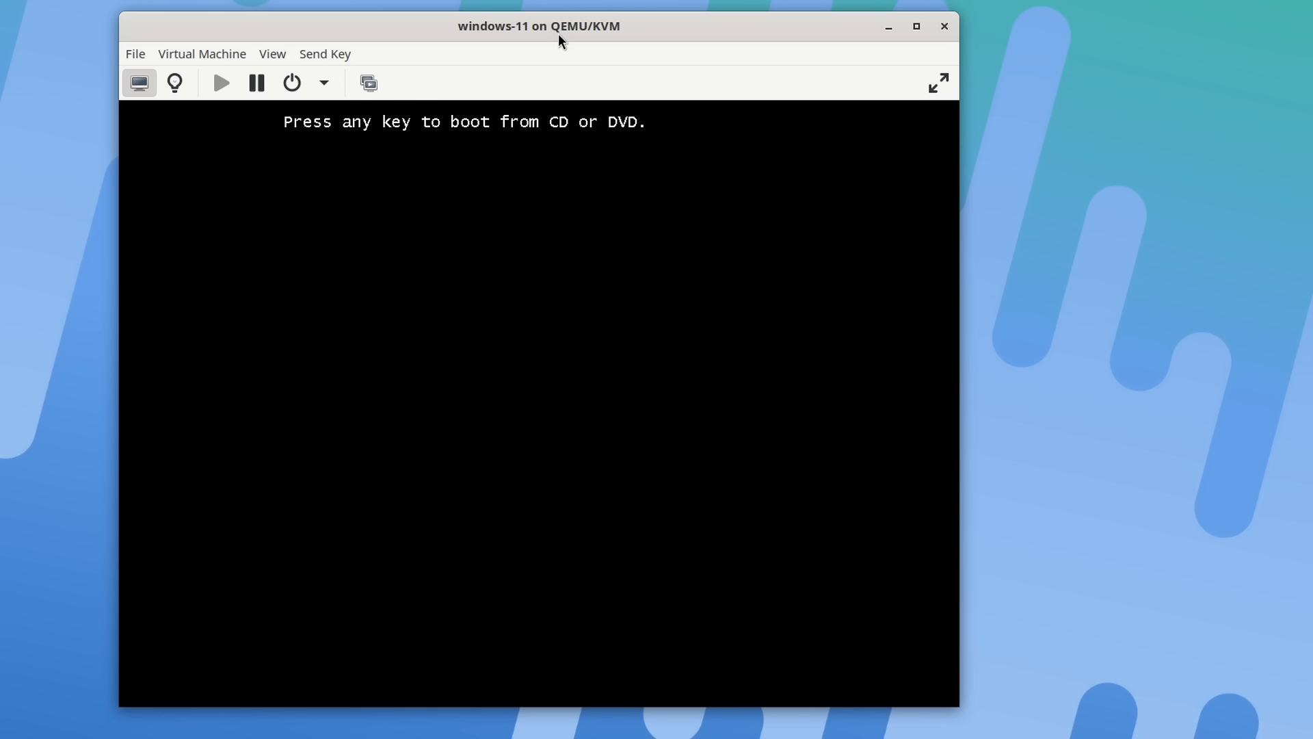
key("Return")
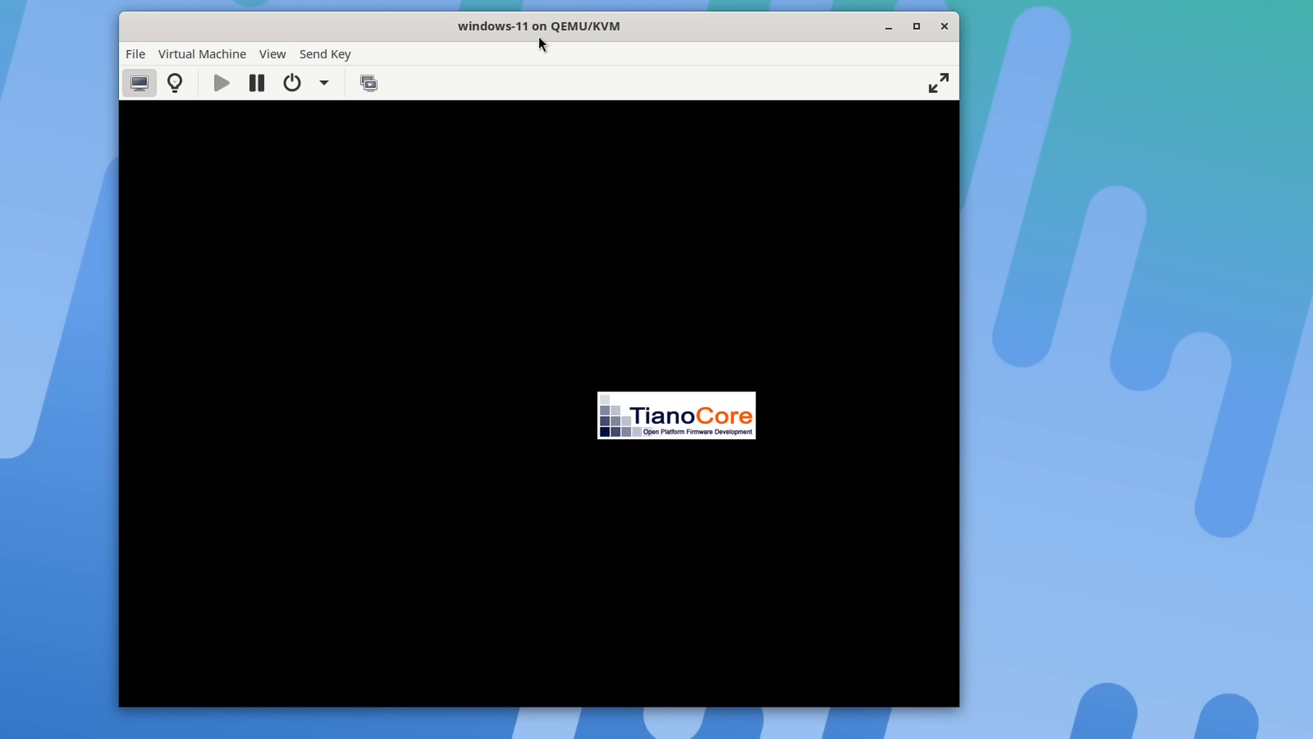
left_click(273, 53)
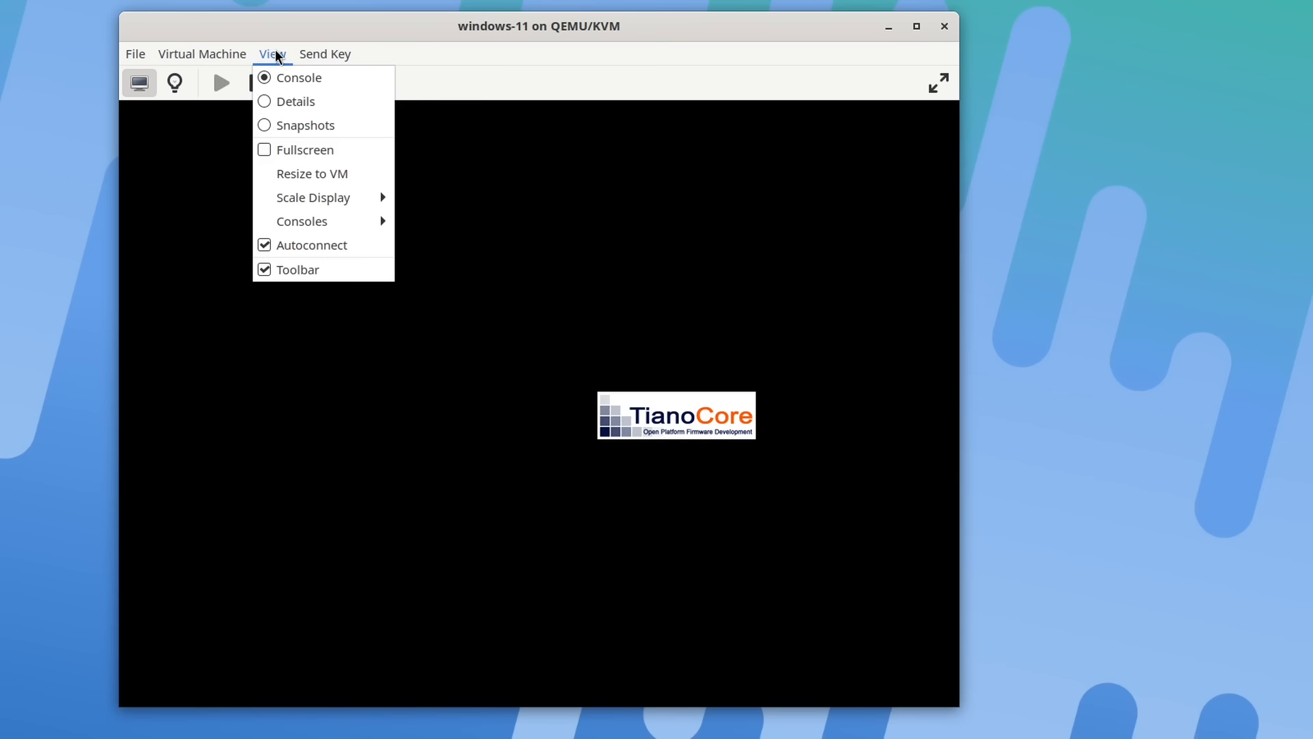
left_click(307, 172)
mouse_move(498, 26)
left_mouse_down()
mouse_move(476, 25)
mouse_move(487, 25)
left_mouse_up()
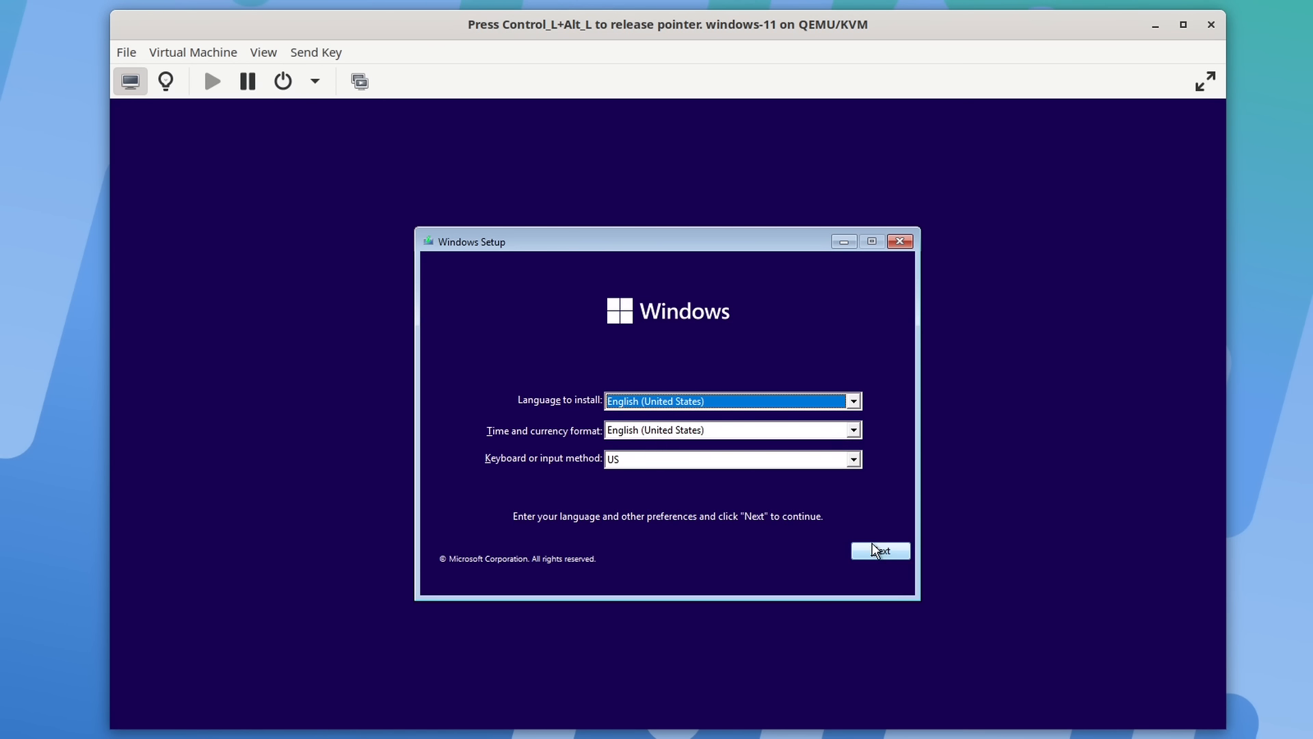
Start installing Windows with English (United States) settings, skip the product key and choose the Windows 11 Home edition
left_click(880, 551)
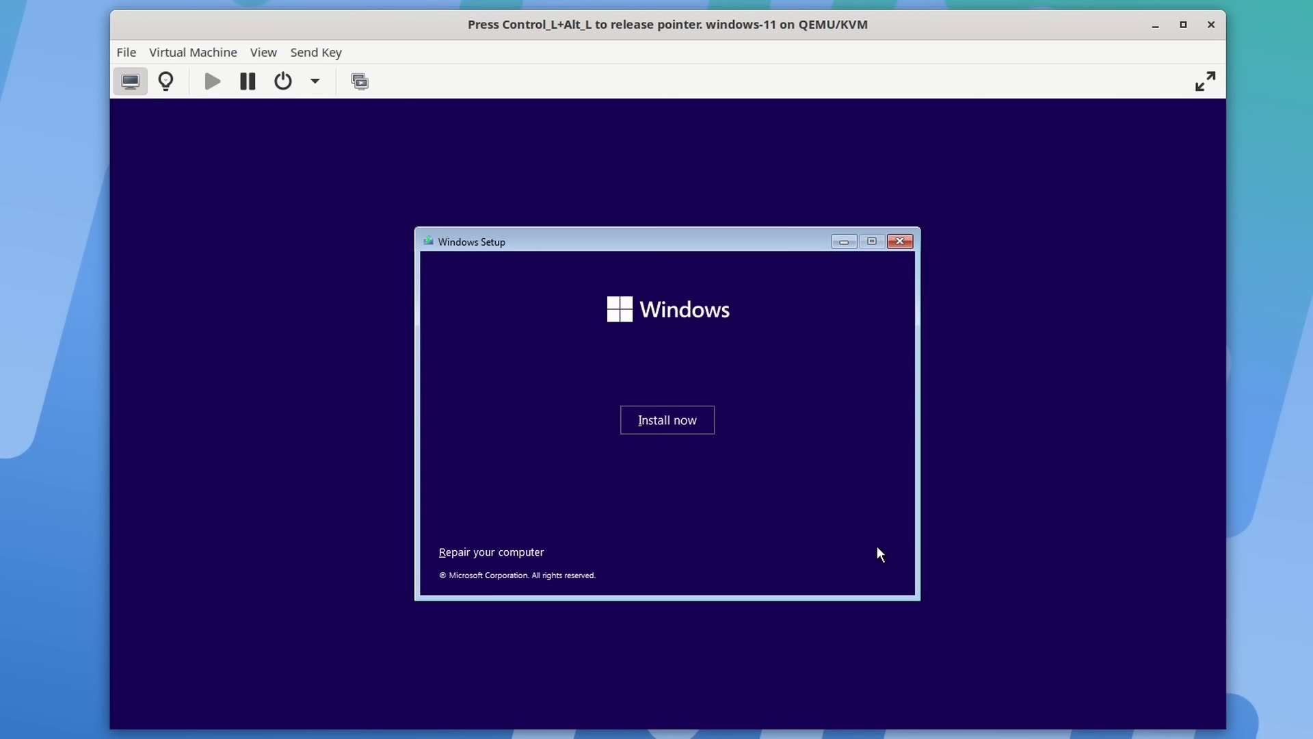
left_click(693, 424)
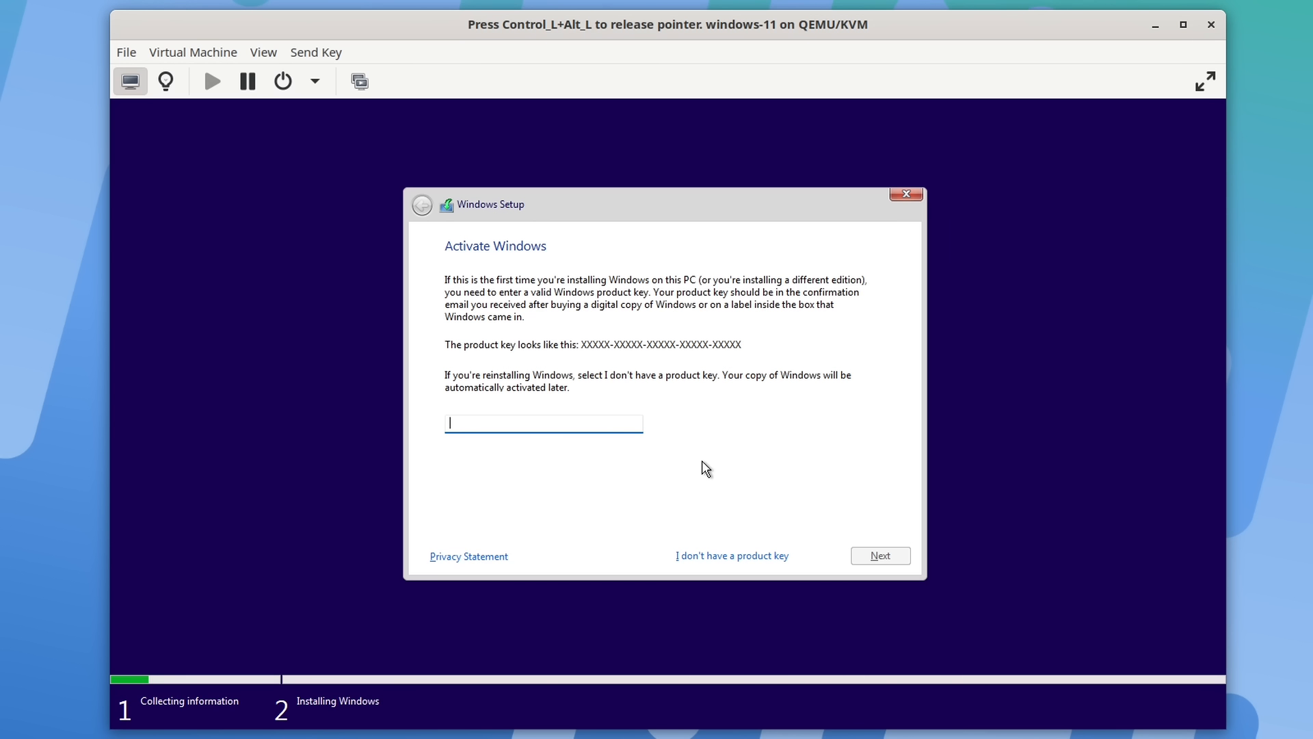
left_click(712, 556)
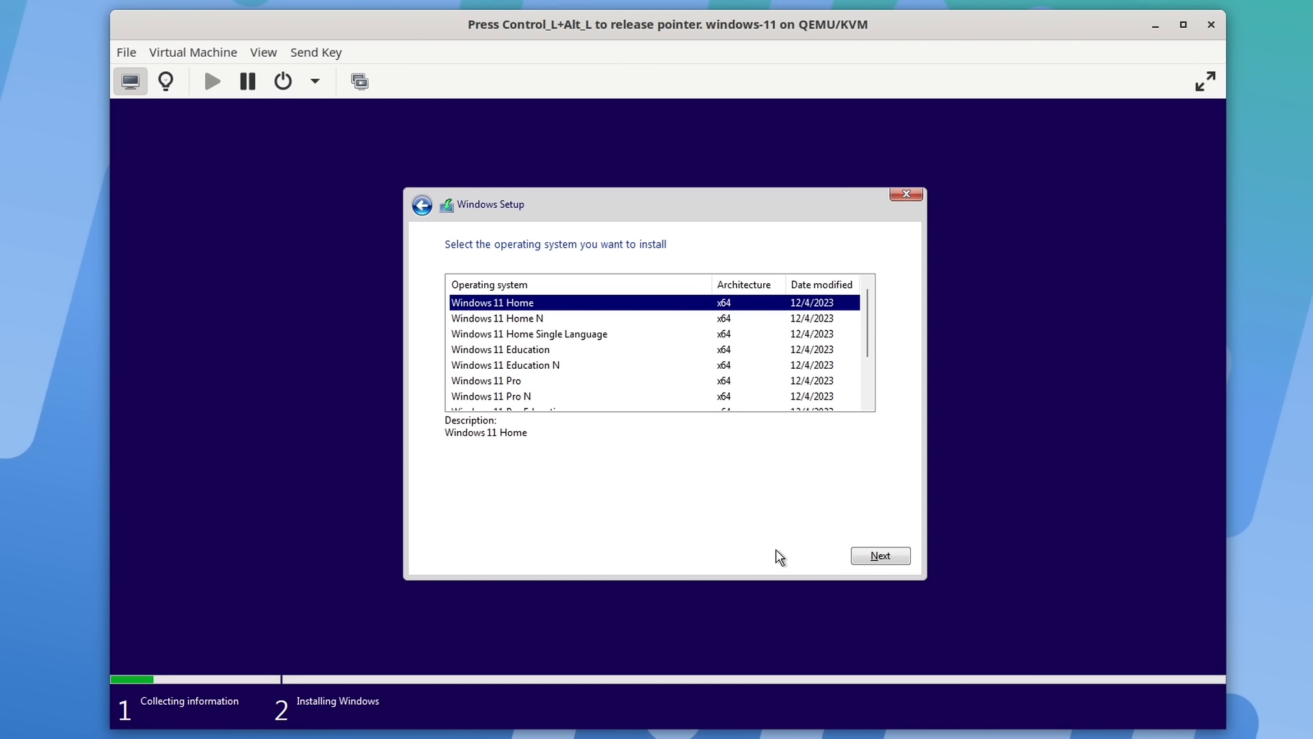
left_click(879, 556)
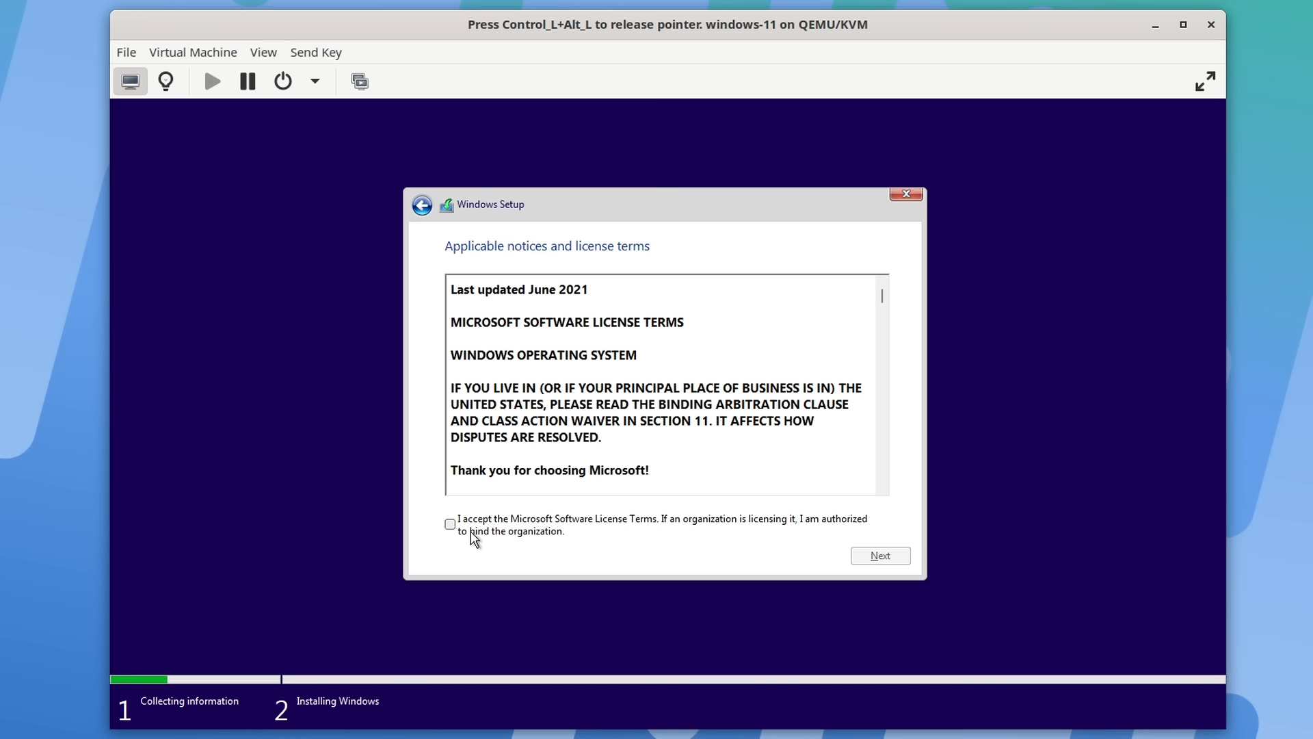
Accept the Microsoft Software License Terms and choose the Custom: Install Windows only (advanced) installation type
left_click(451, 525)
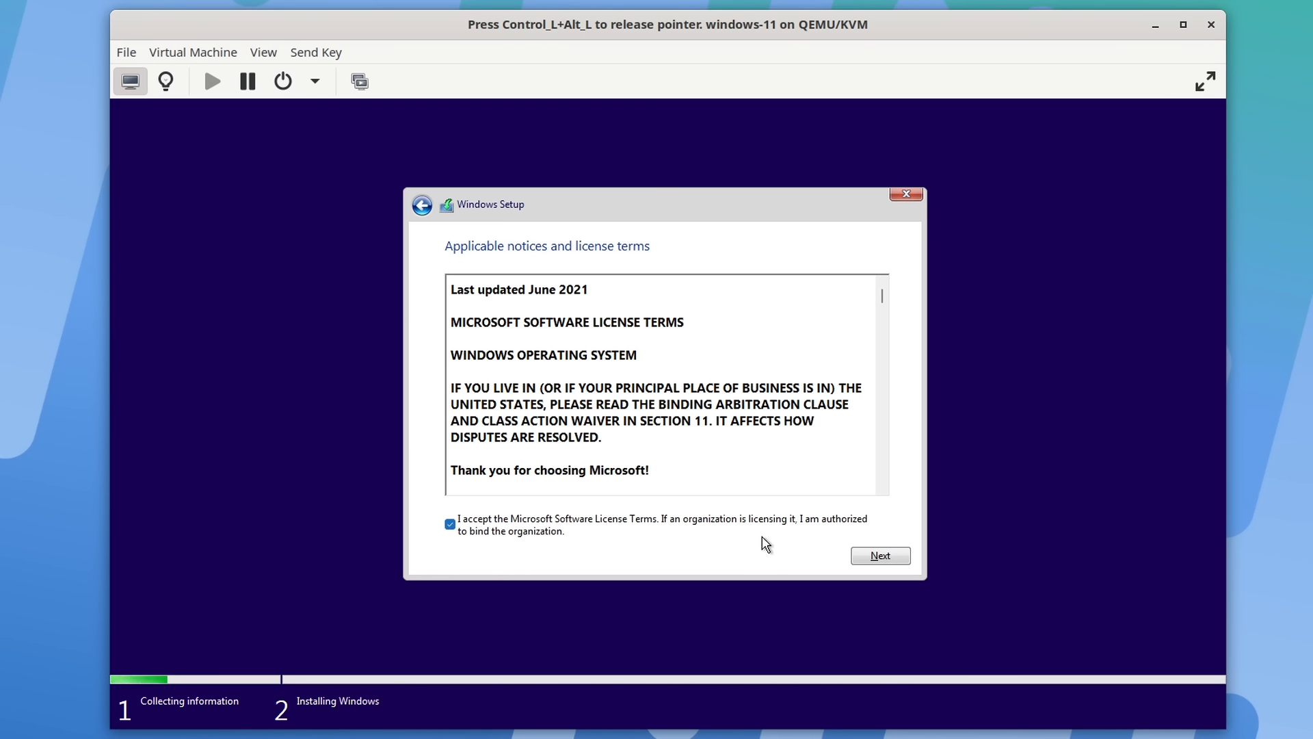
left_click(879, 557)
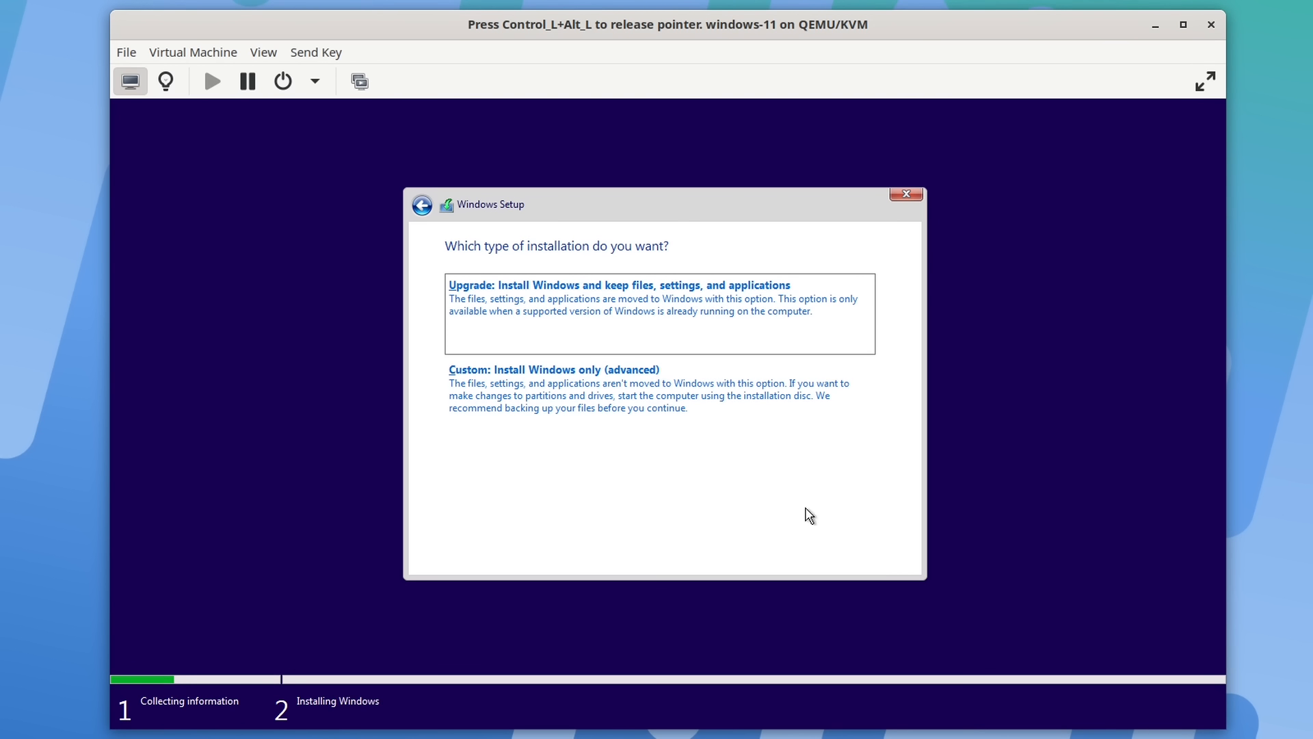
left_click(690, 395)
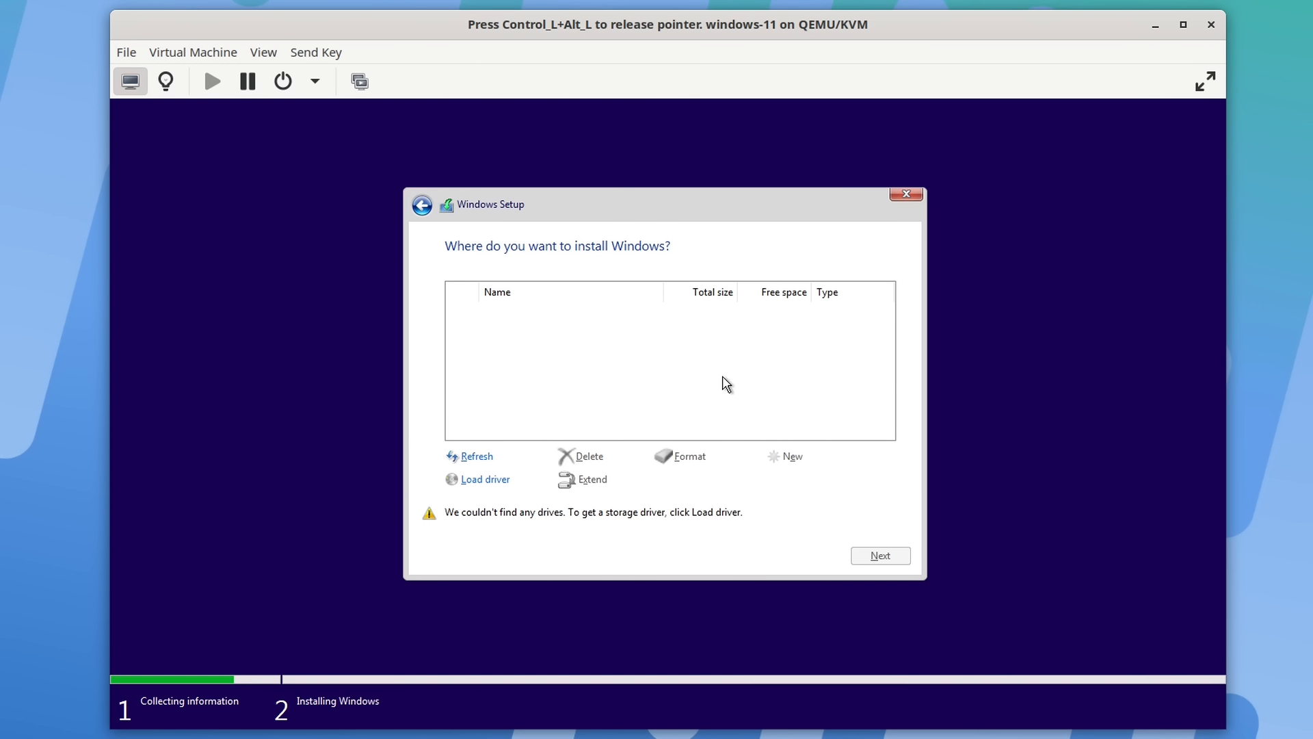
Load the Red Hat VirtIO SCSI controller driver from the viostor\w11\amd64 folder on the virtio-win CD drive (E:)
left_click(493, 480)
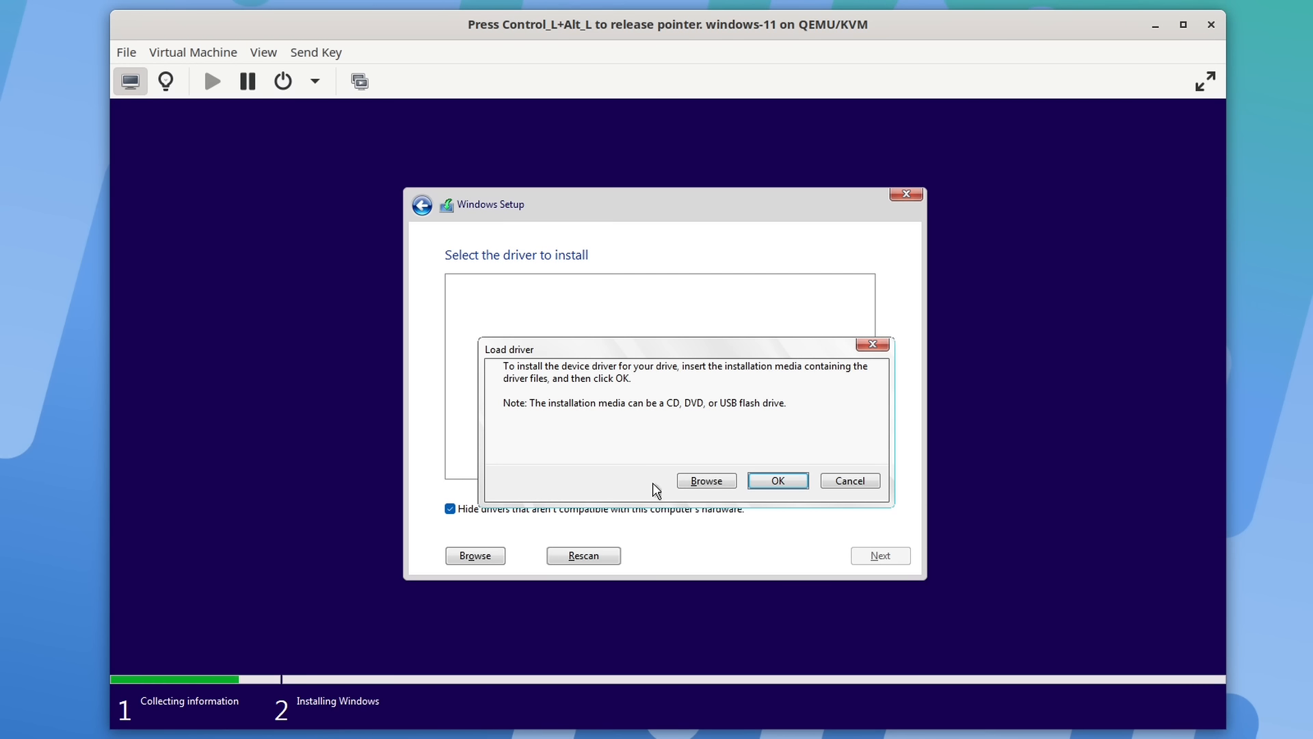
left_click(693, 483)
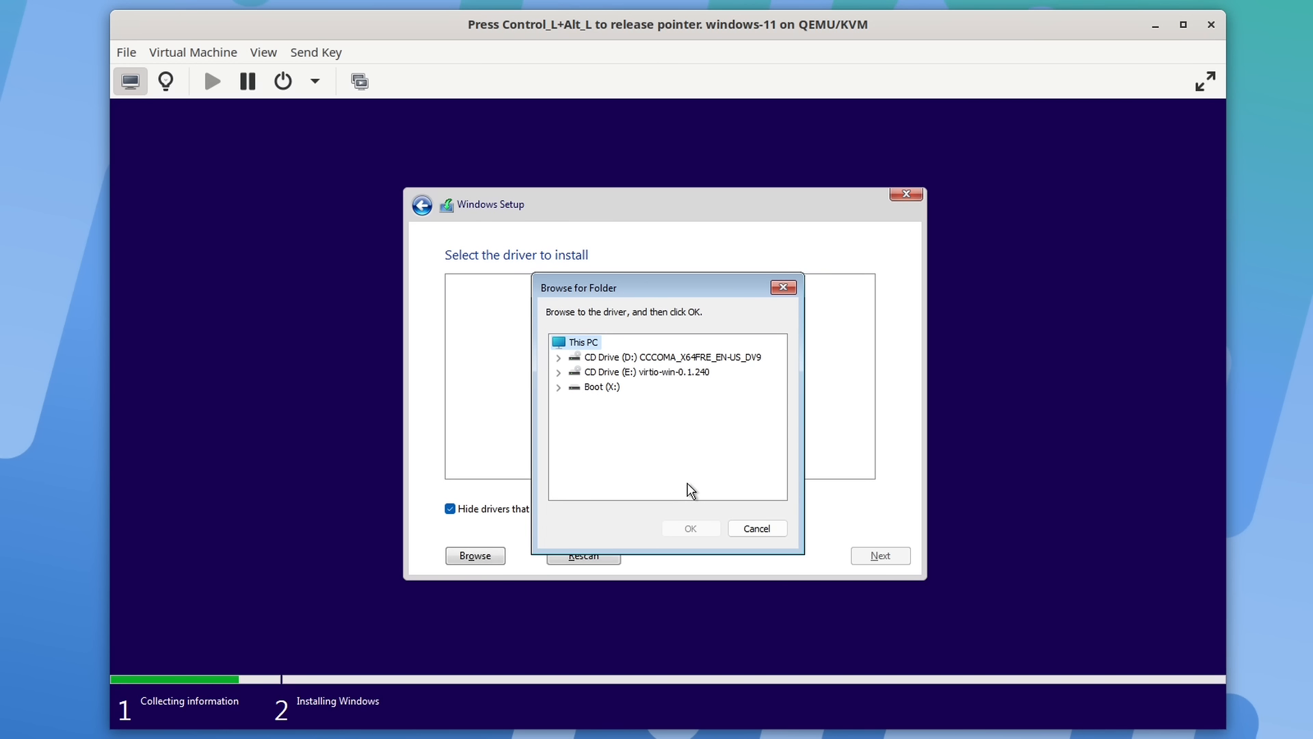
left_click(557, 372)
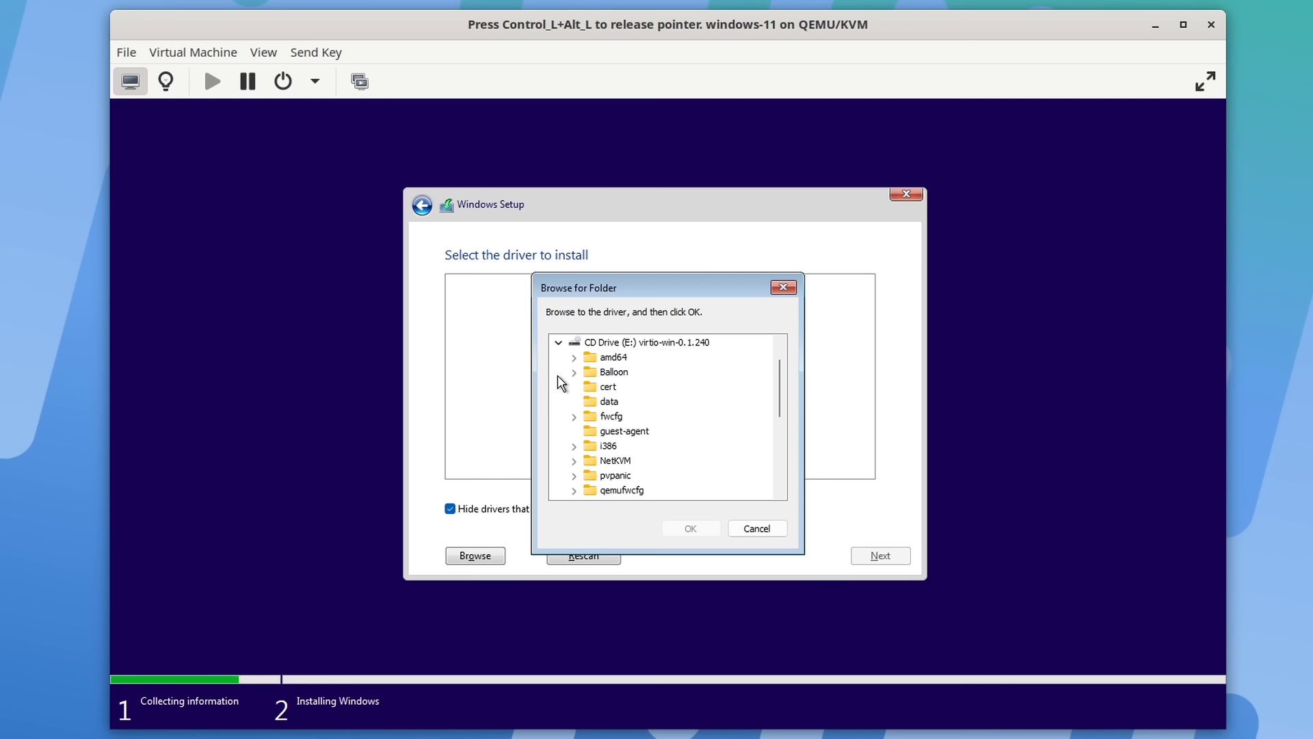
scroll(687, 407, "down", 7)
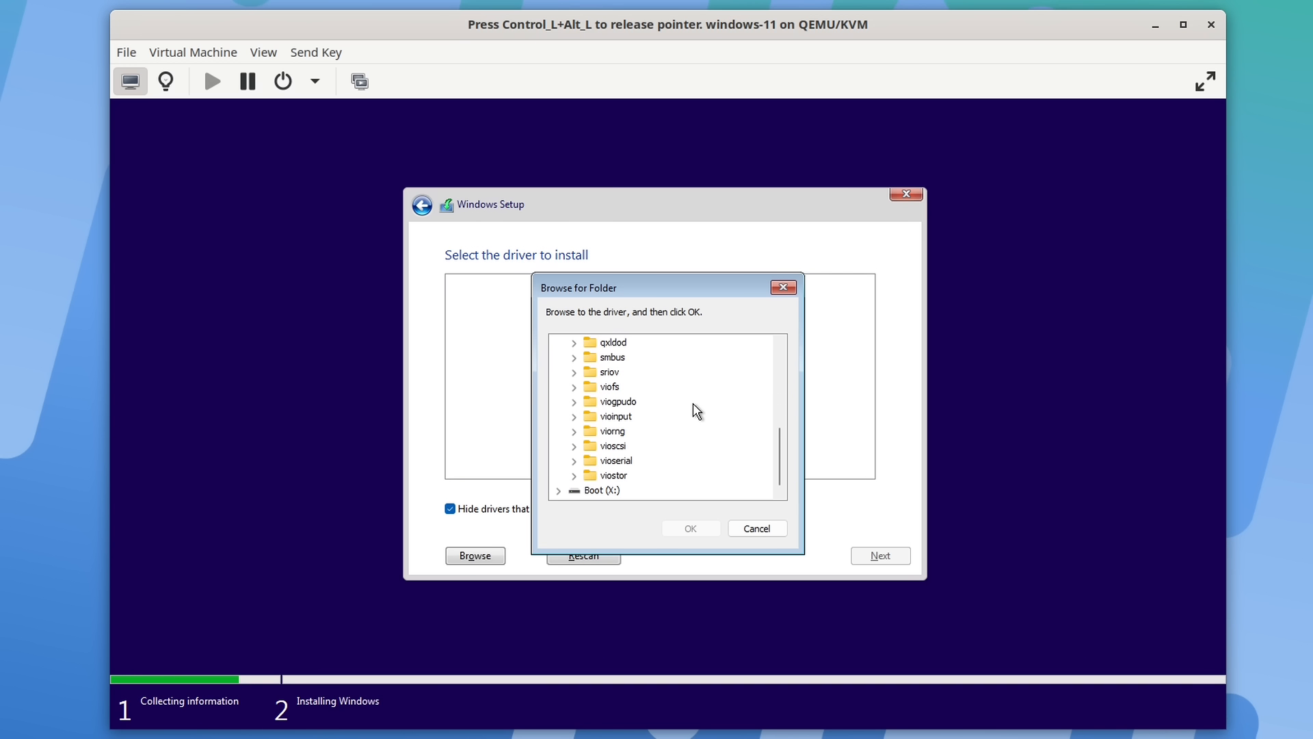
left_click(623, 477)
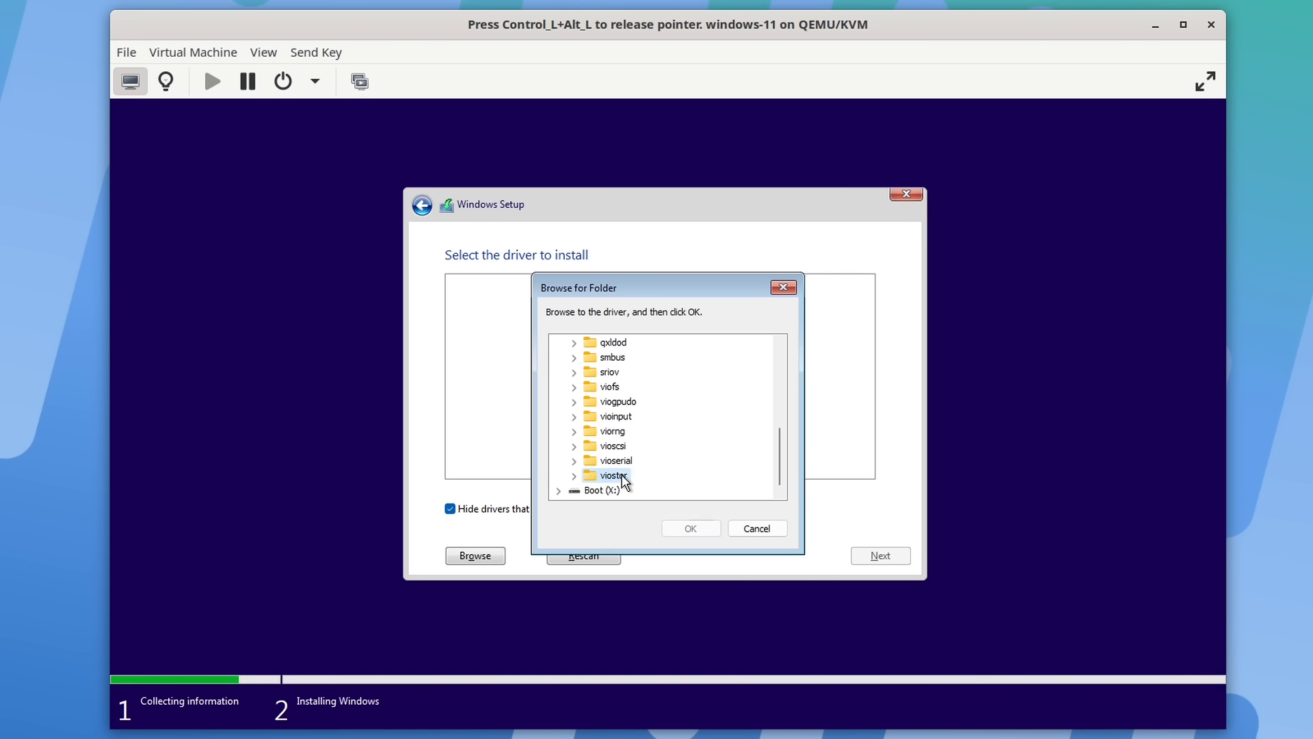
left_click(575, 477)
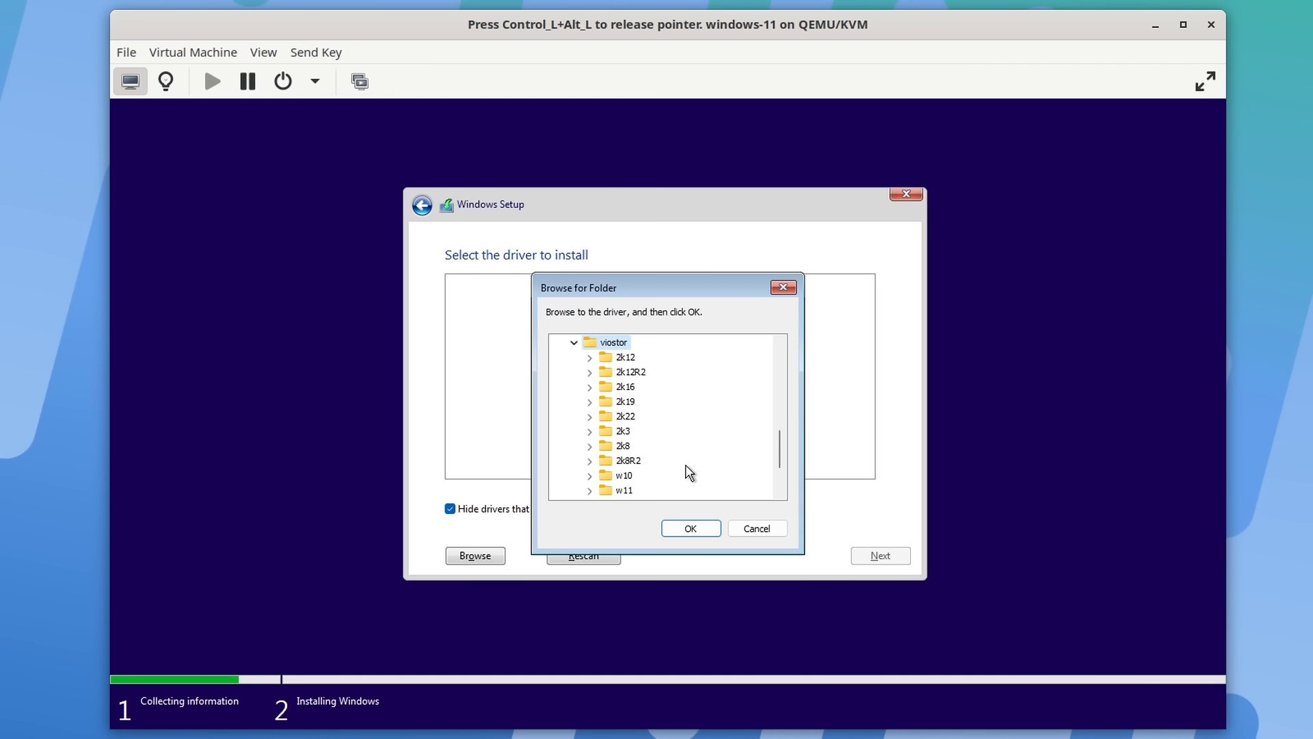
left_click(589, 491)
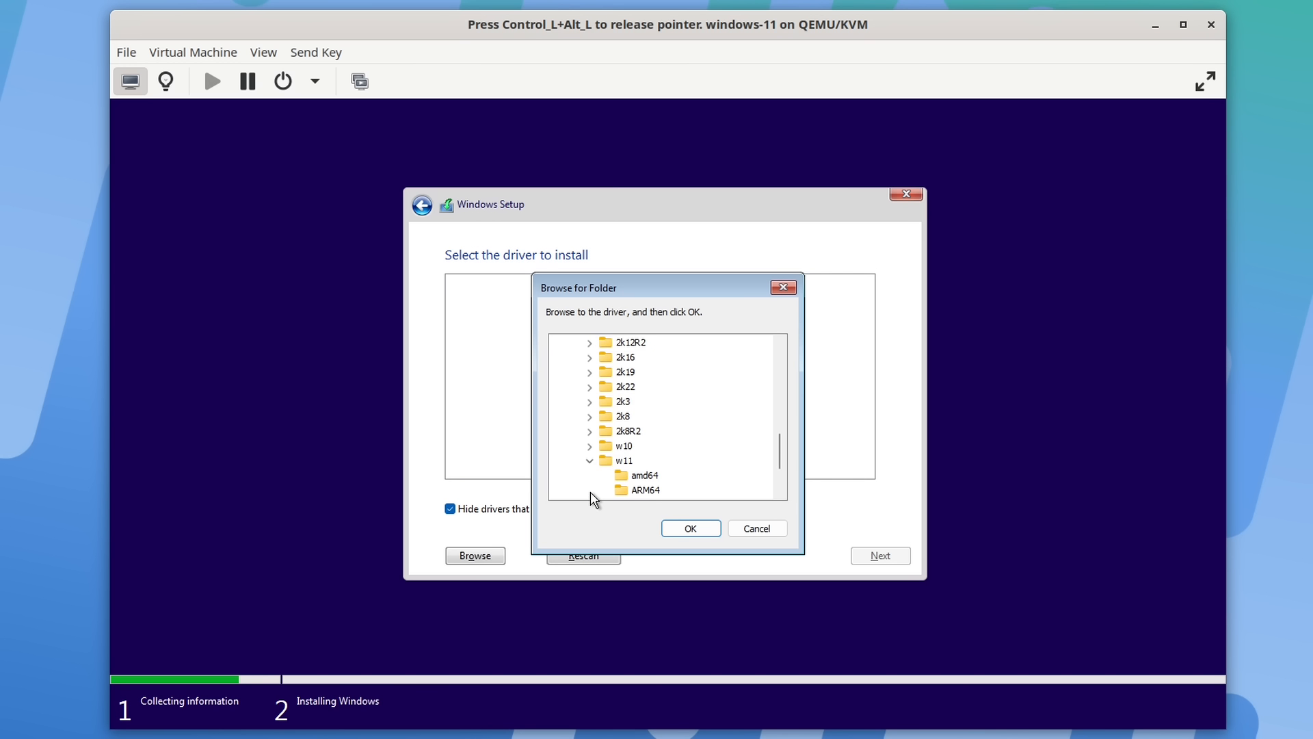
left_click(645, 476)
left_click(691, 529)
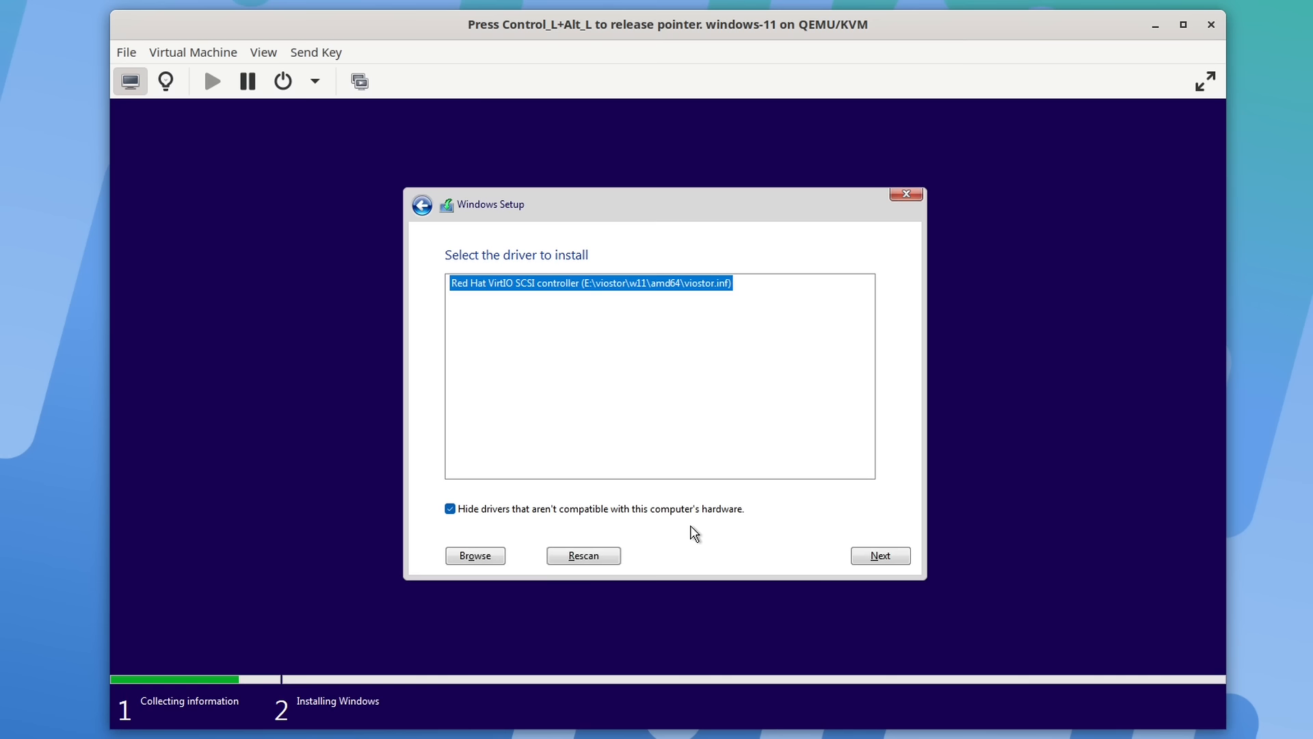
left_click(883, 558)
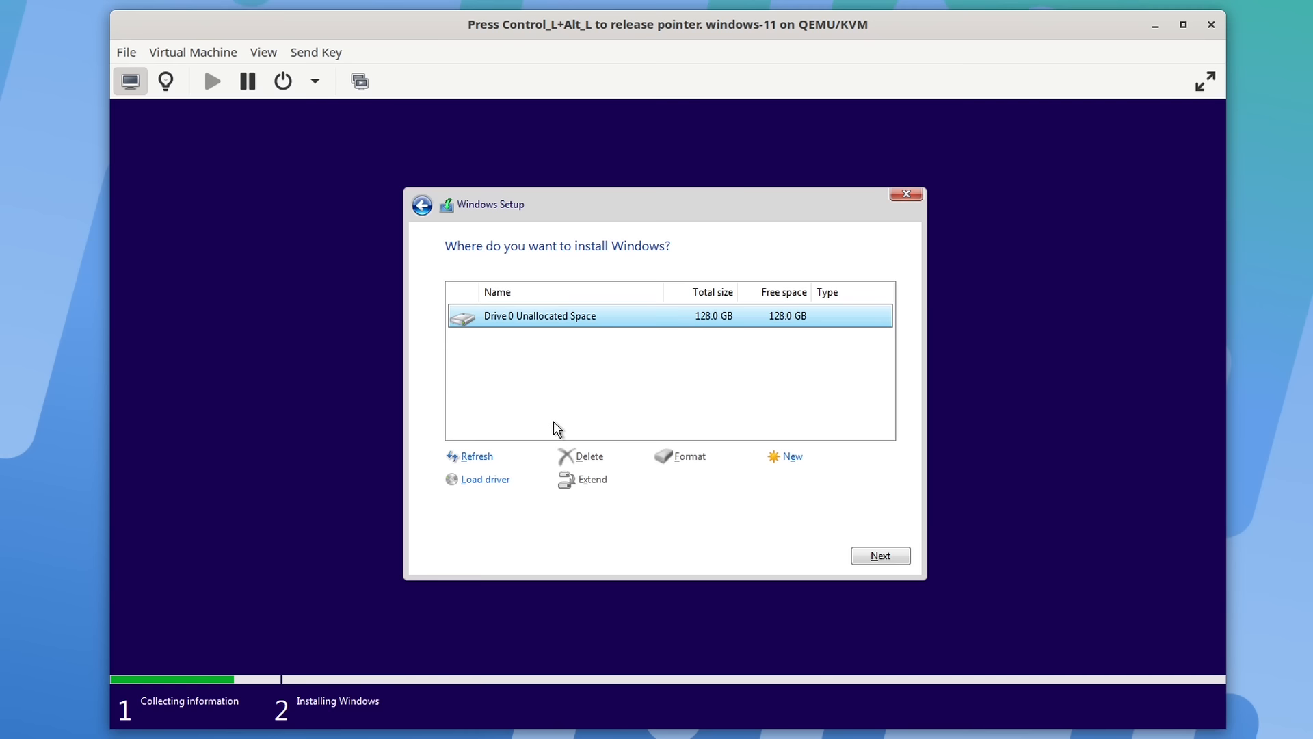
Load the Red Hat VirtIO Ethernet Adapter driver from NetKVM\w11\amd64 on the virtio-win CD (E:), and install Windows on Drive 0 Unallocated Space
left_click(502, 479)
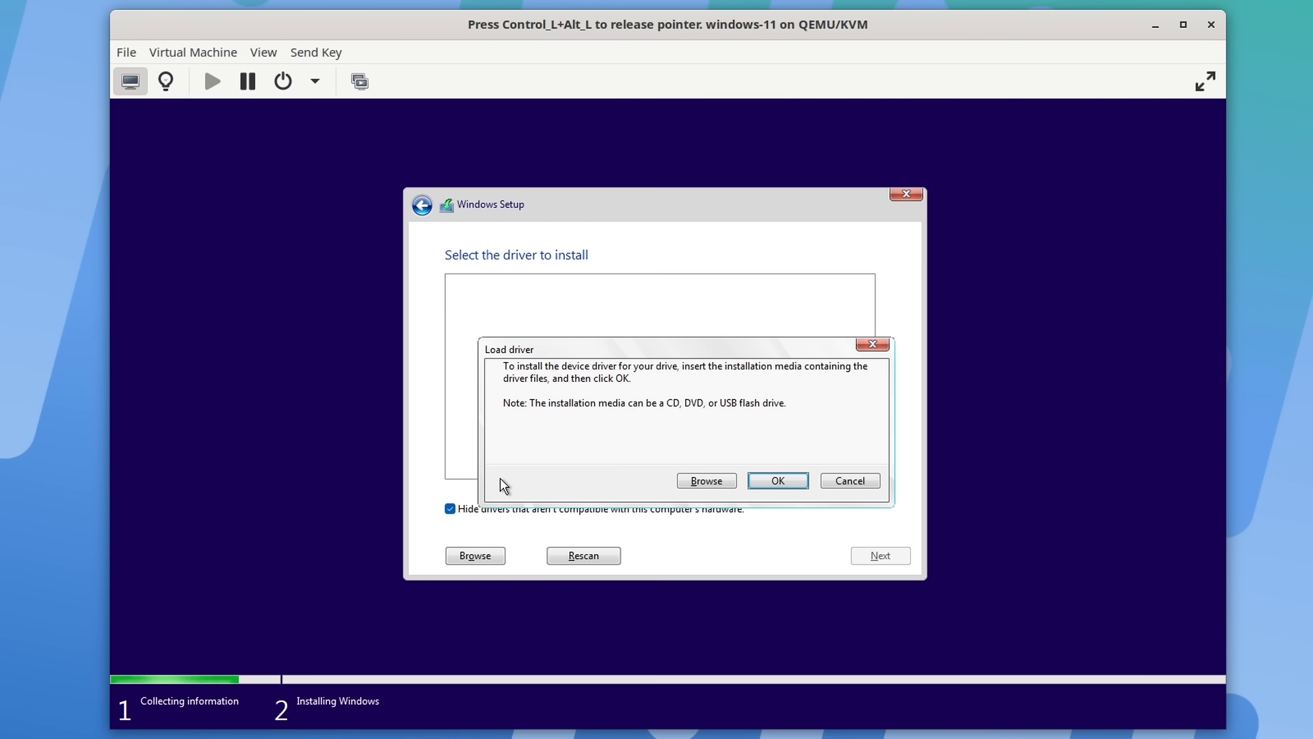
left_click(711, 481)
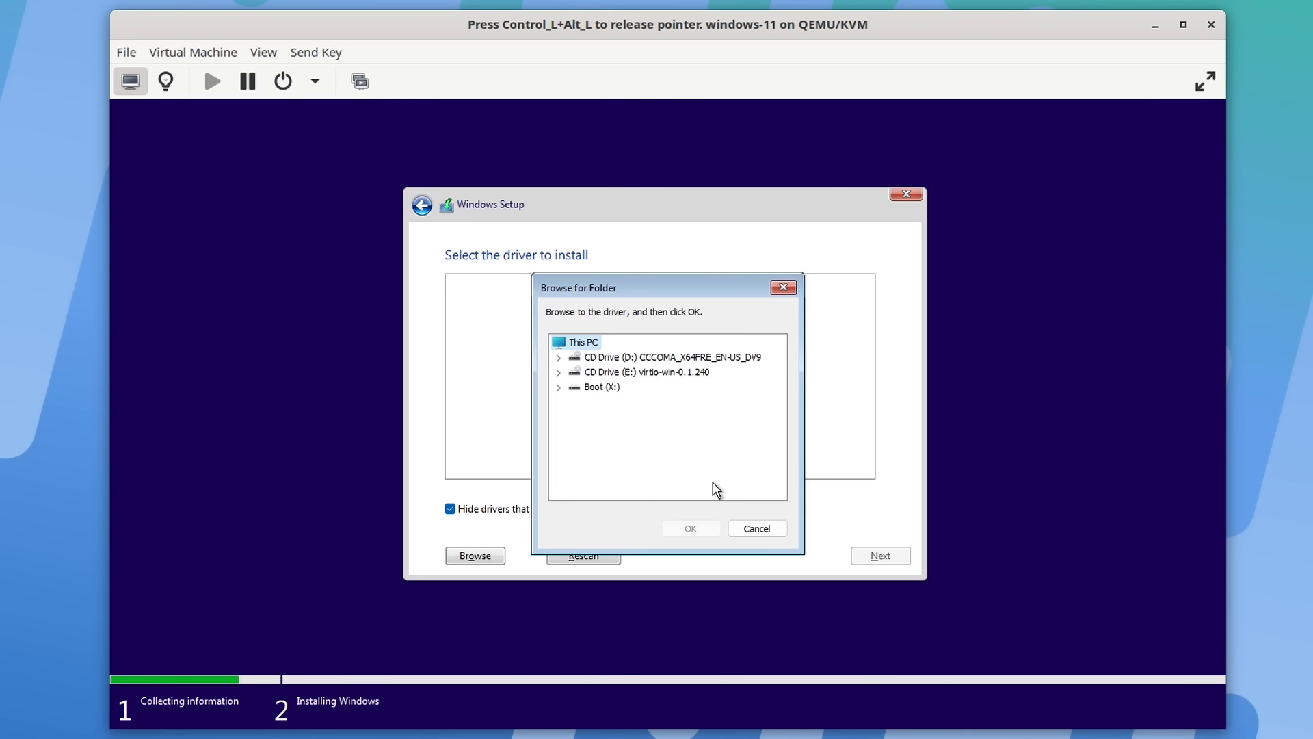
left_click(558, 372)
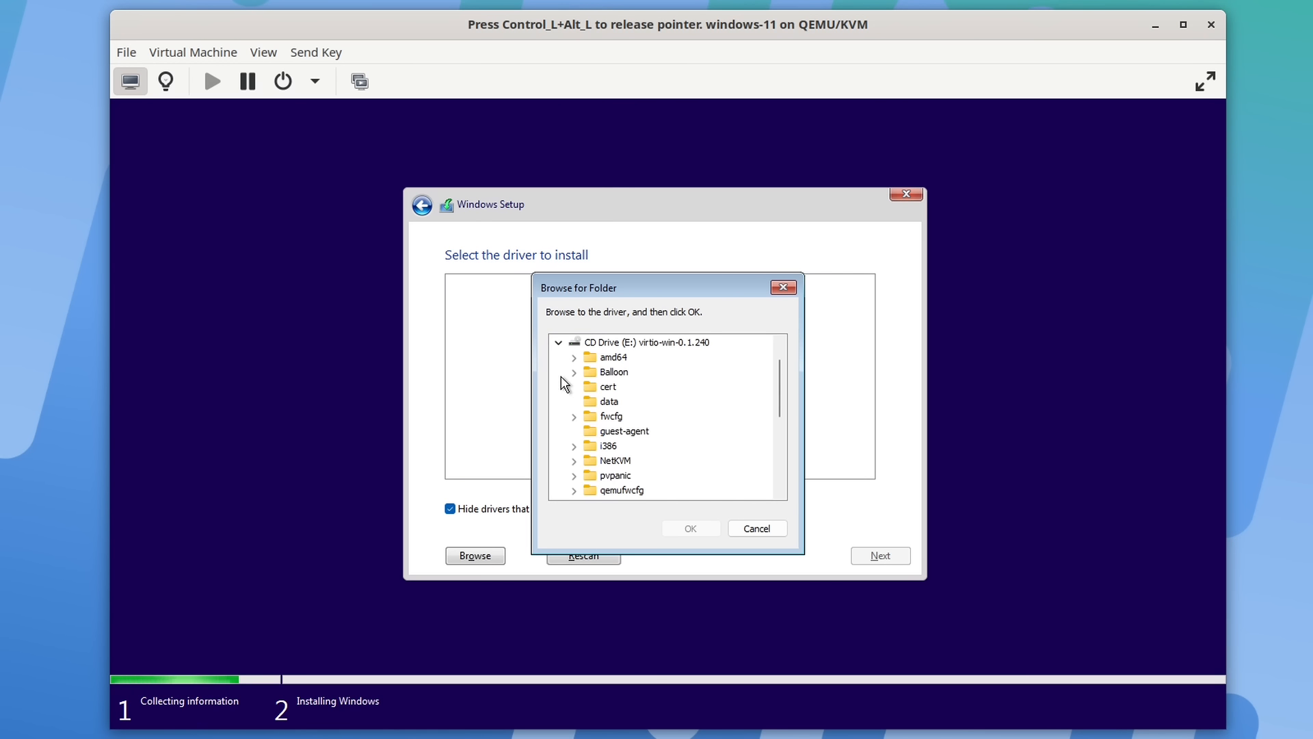
left_click(574, 461)
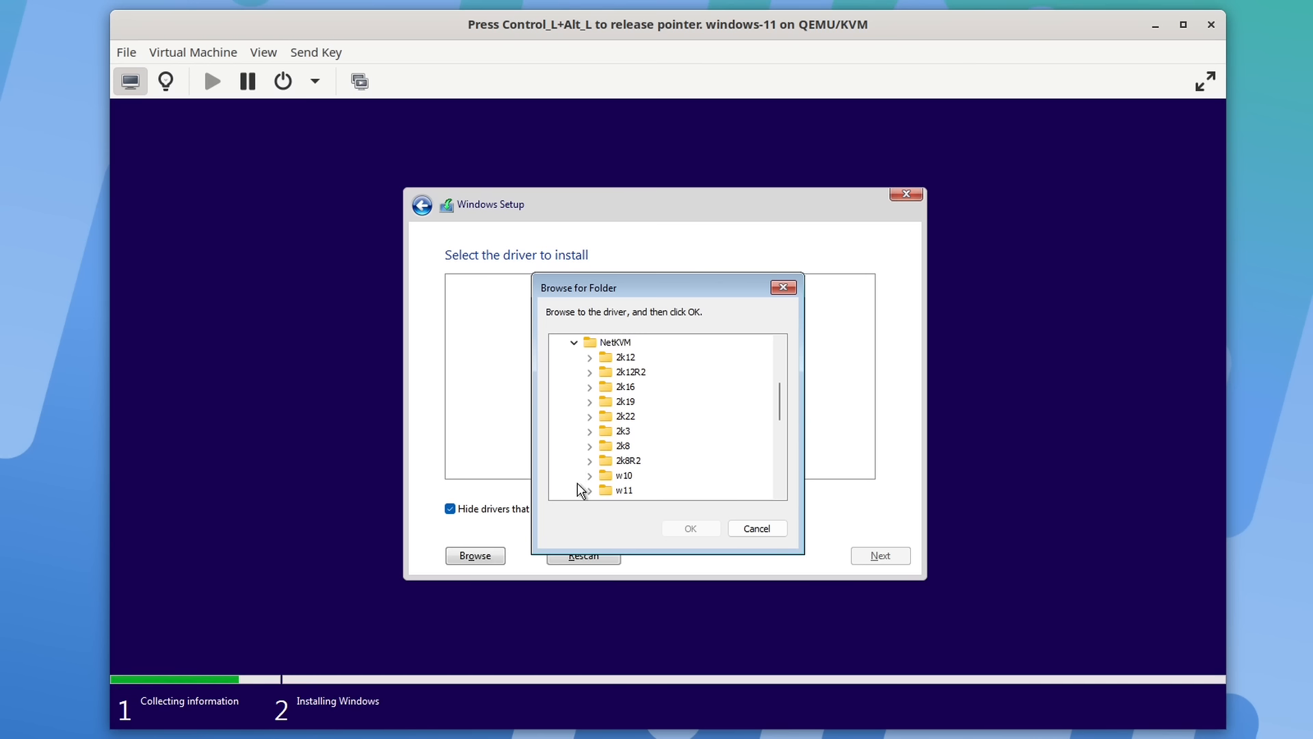
left_click(587, 490)
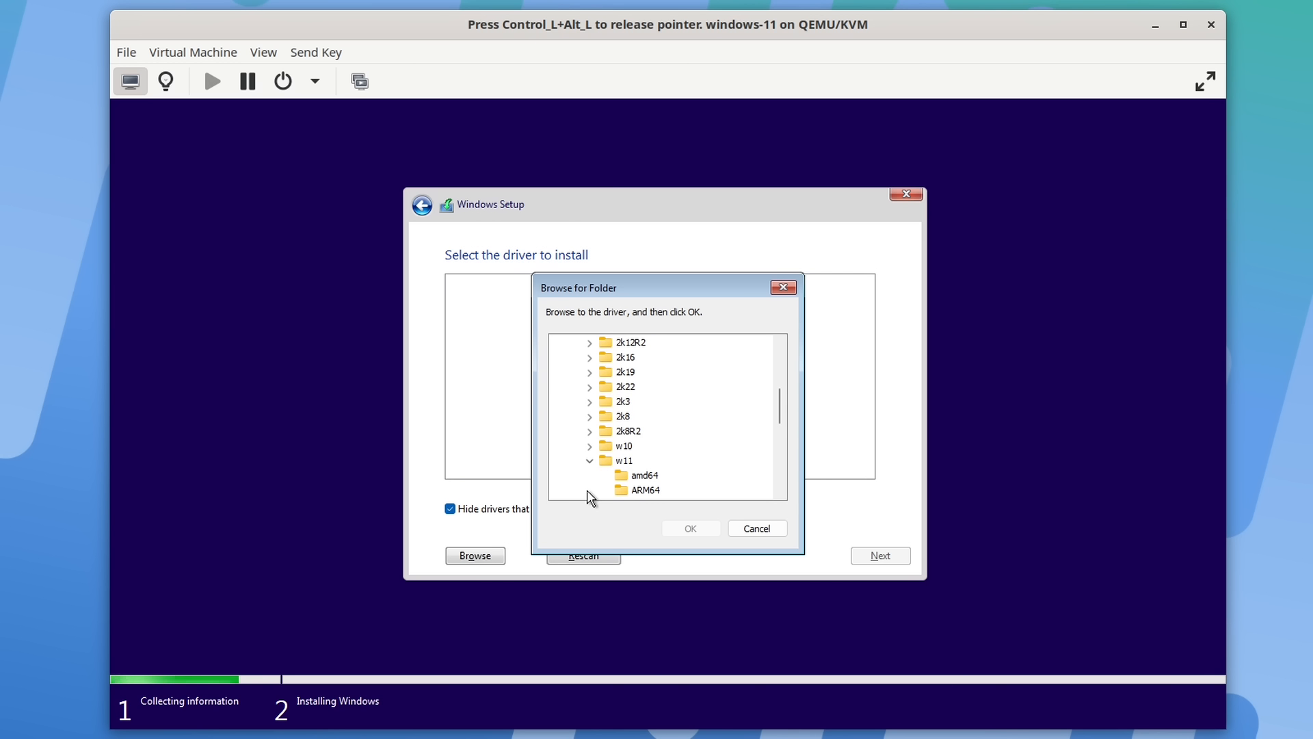
left_click(645, 476)
left_click(690, 529)
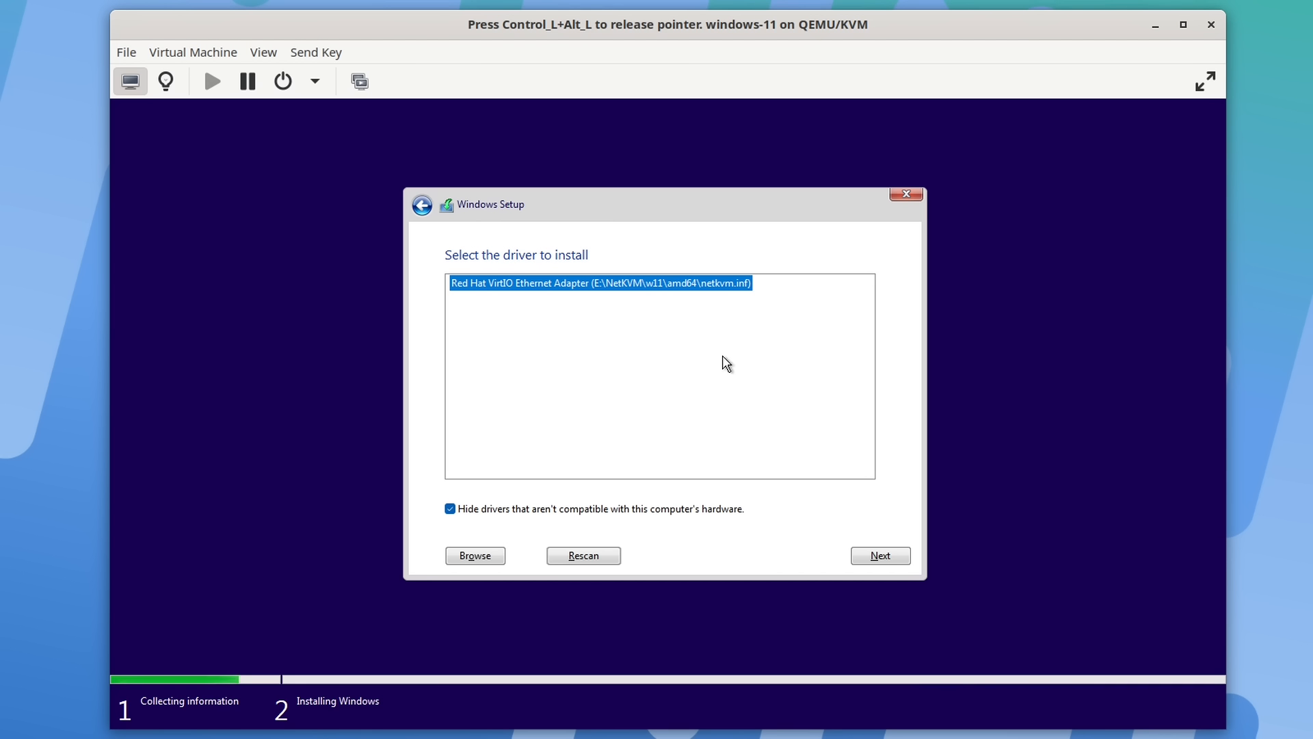
left_click(872, 559)
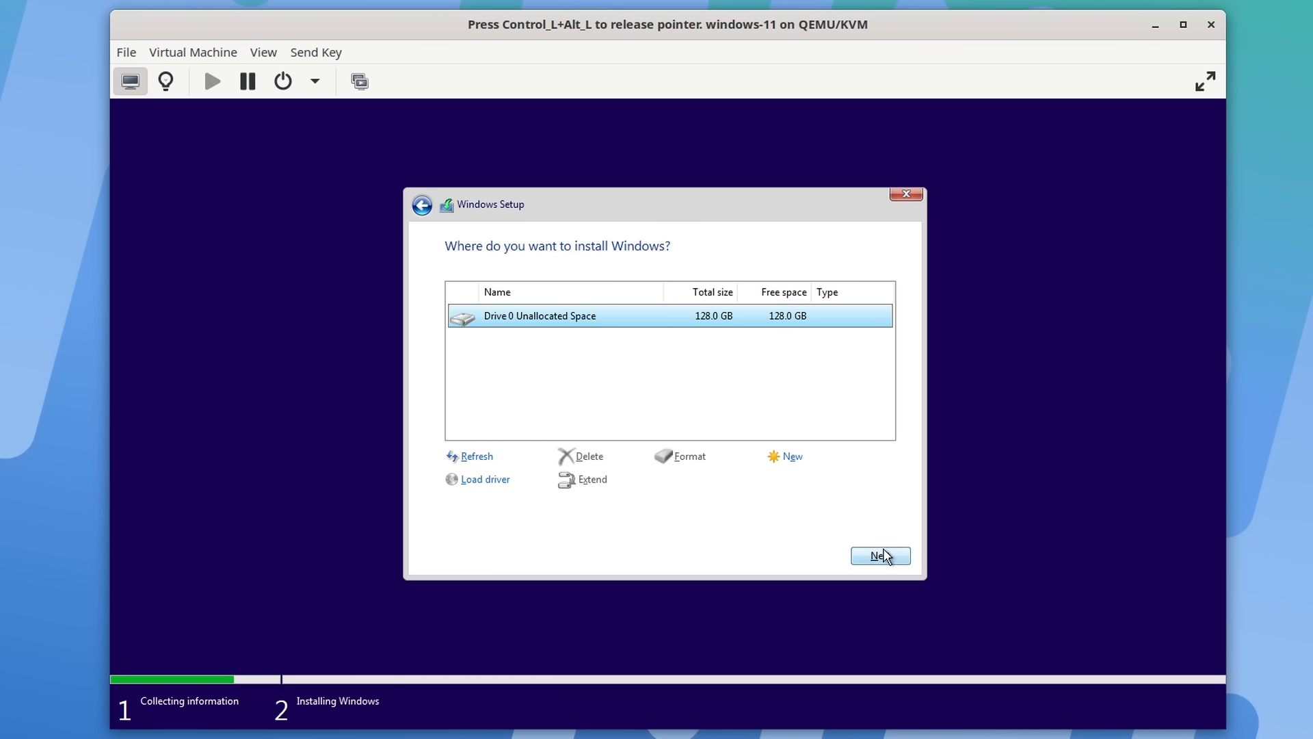
left_click(881, 555)
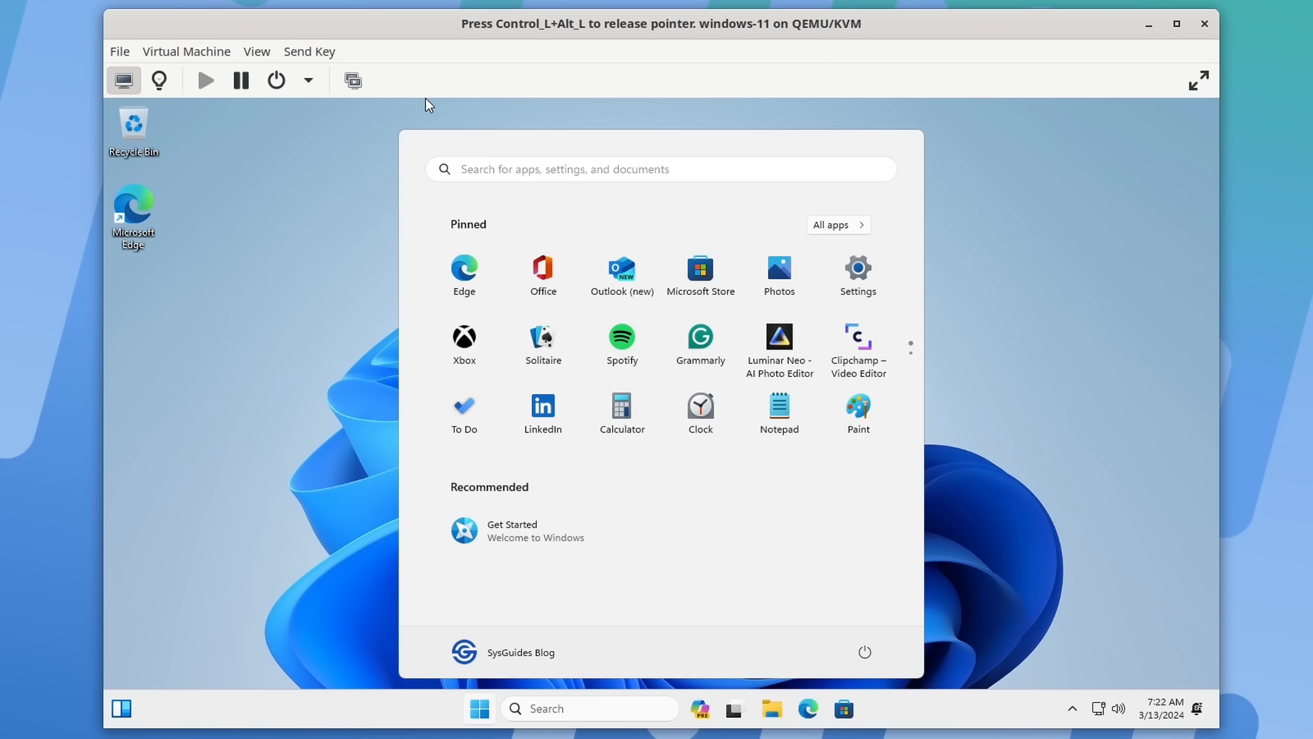
Launch the virtio-win-guest-tools installer from the virtio-win-0.1.240 CD drive (E:) on the new Windows desktop
left_click(947, 458)
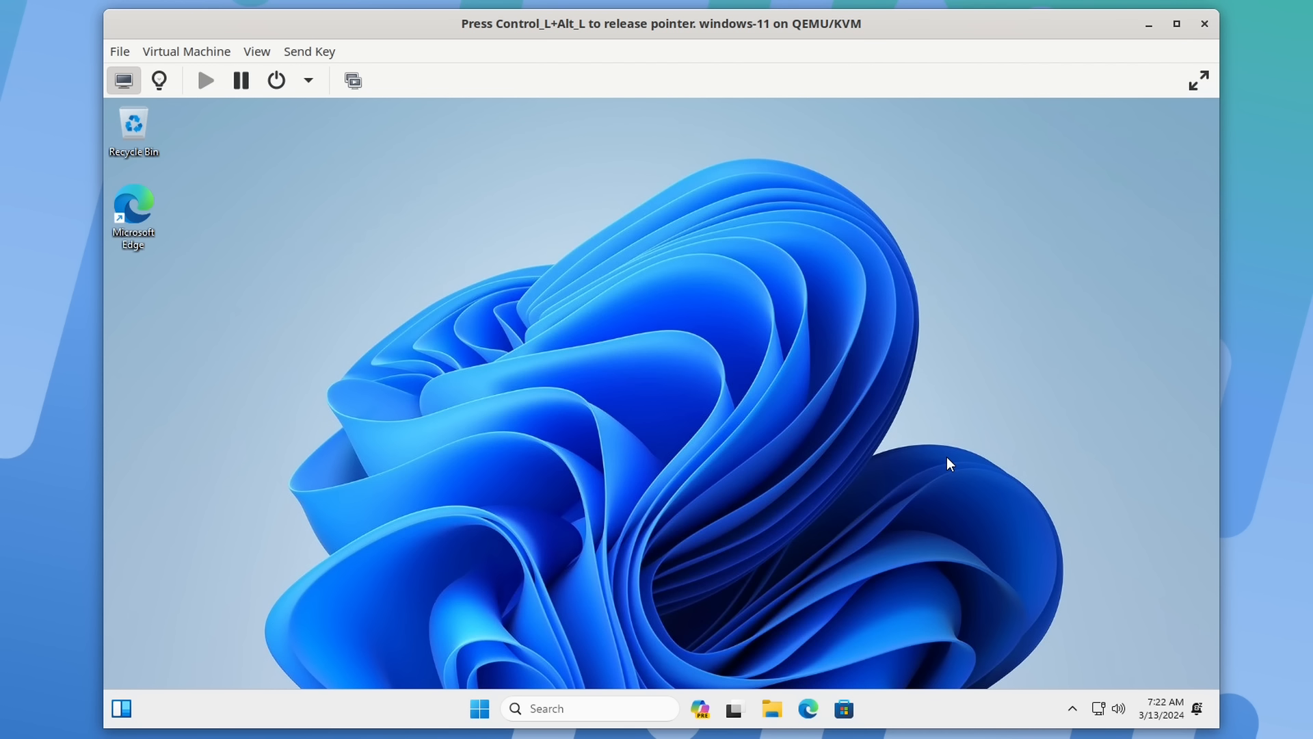
left_click(766, 718)
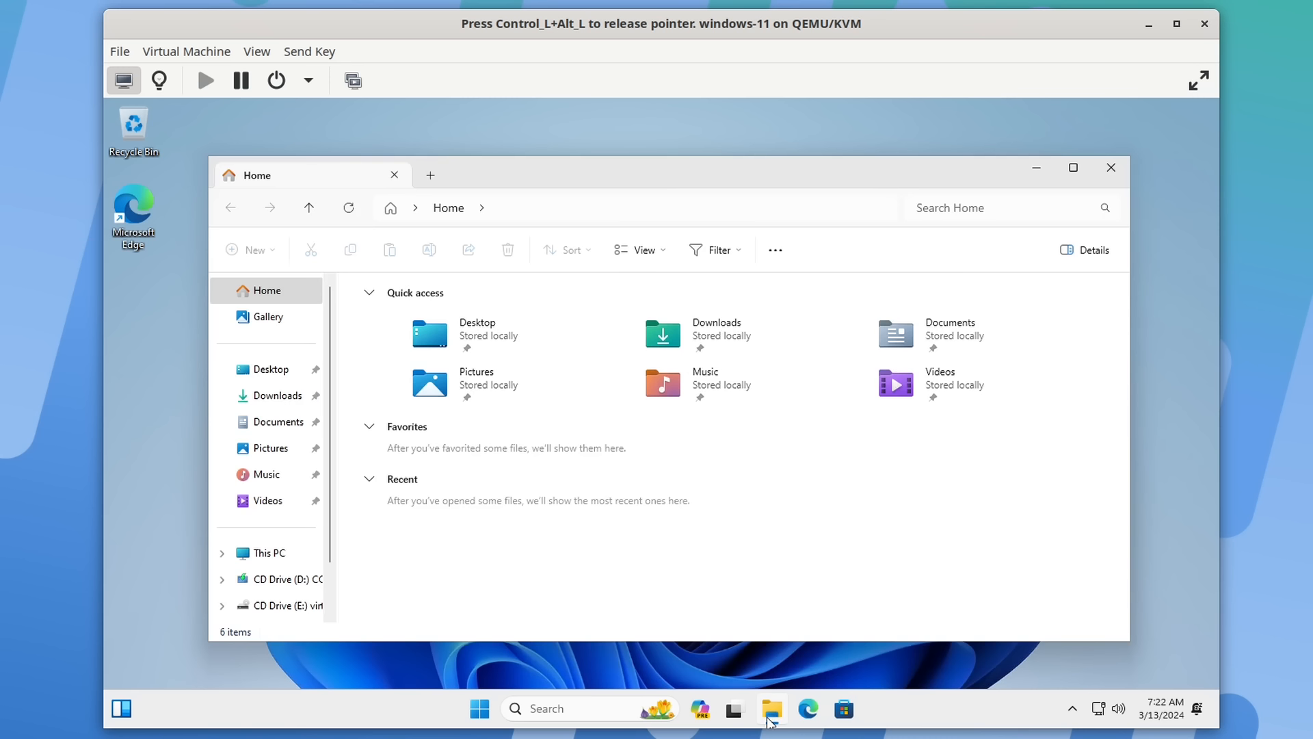
left_click(254, 607)
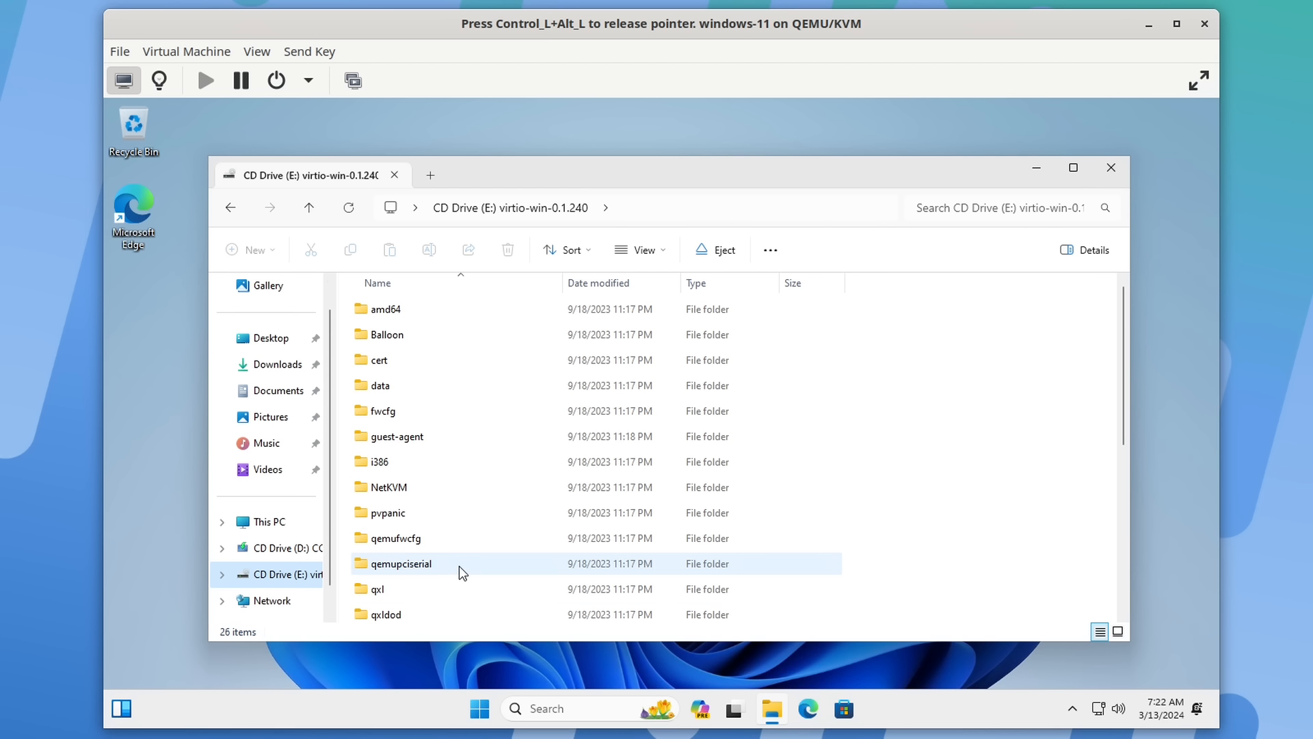
scroll(459, 567, "down", 5)
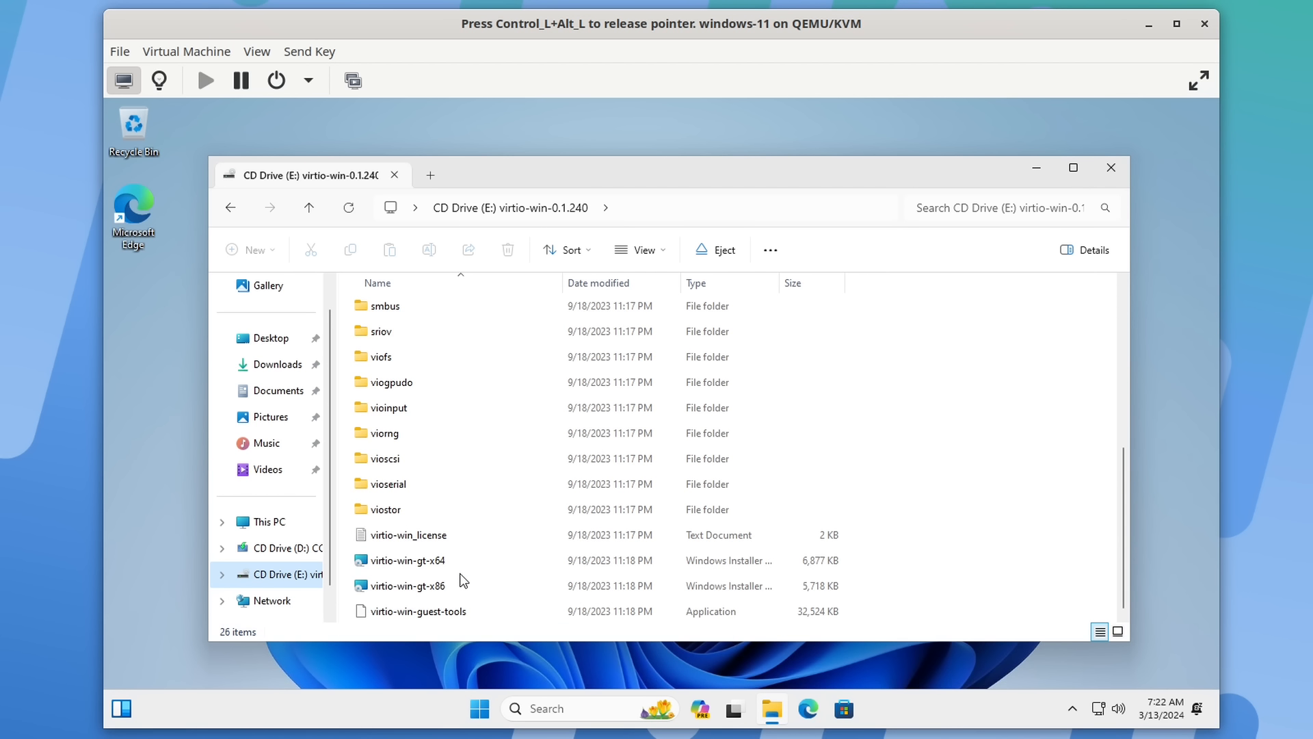
double_click(422, 613)
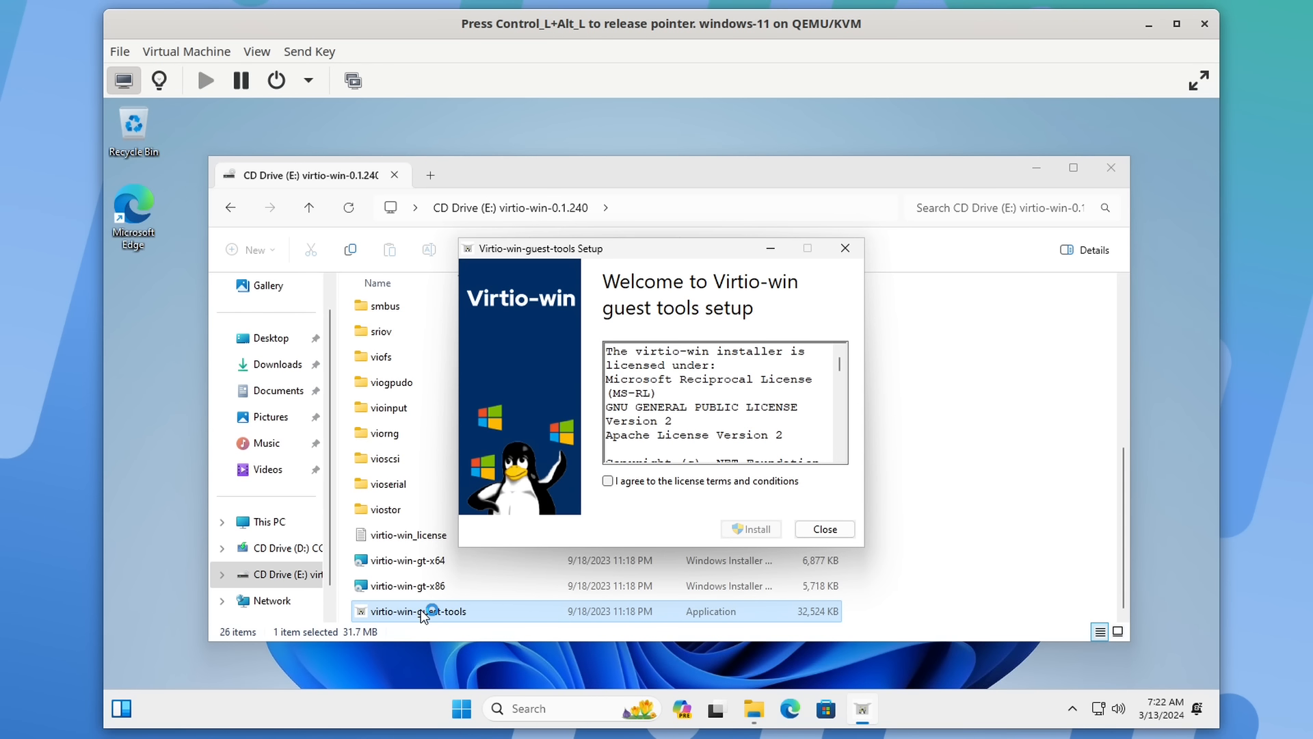
Agree to the guest tools license terms, start the installation and allow virtio-win-guest-tools.exe to make changes to the device
left_click(609, 481)
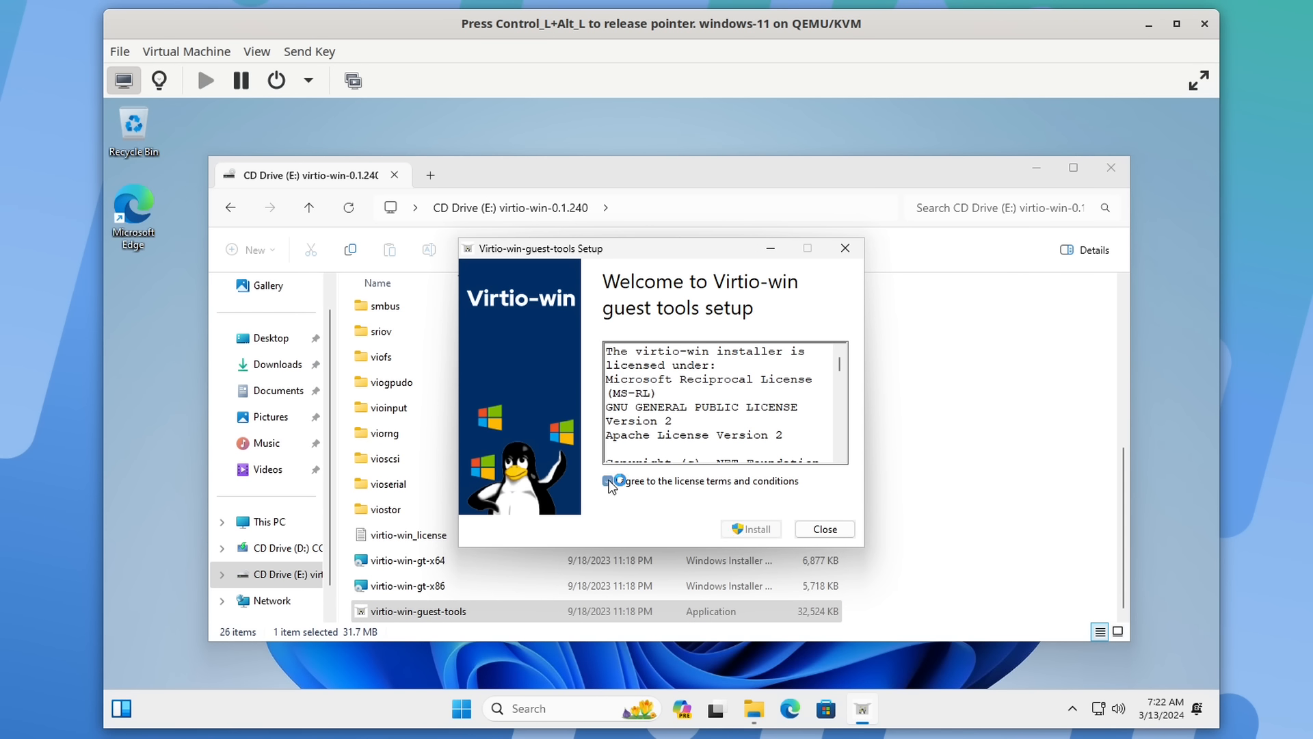
left_click(751, 529)
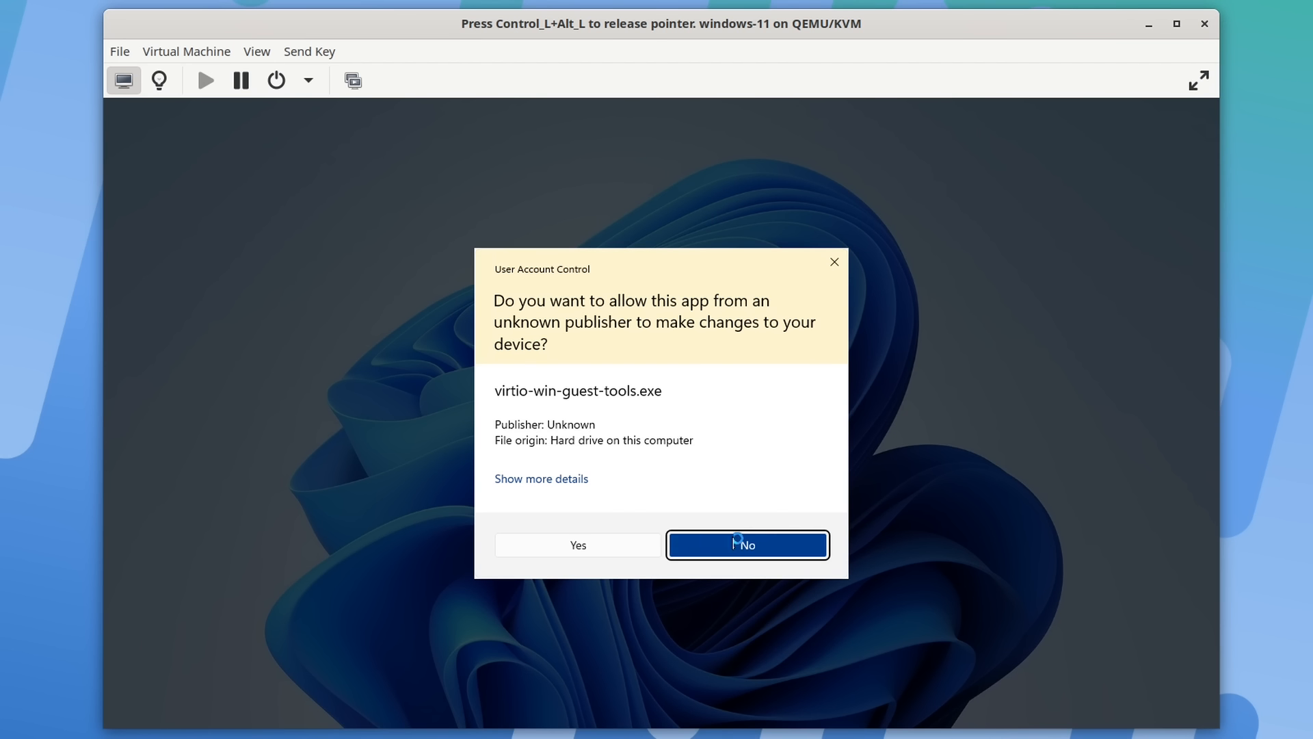
left_click(630, 545)
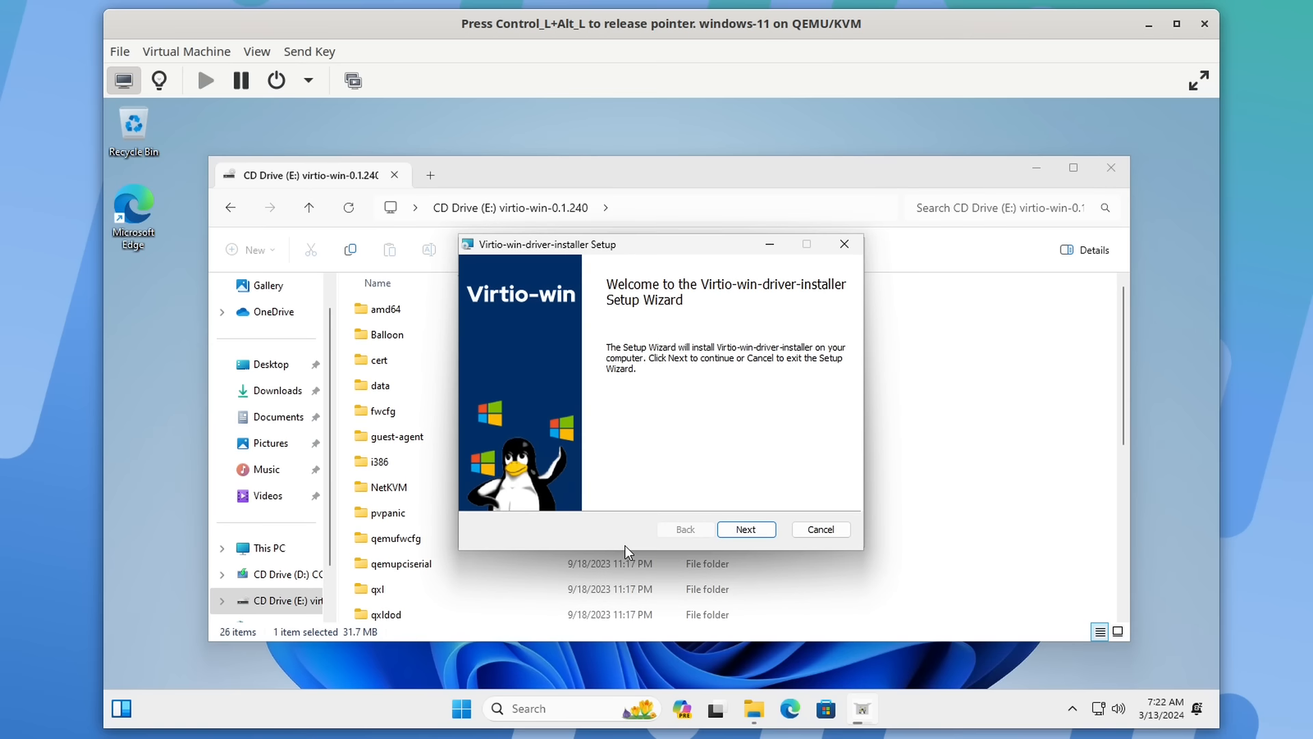
Complete the Virtio-win-driver-installer wizard, accepting its License Agreement, and close the guest tools setup
left_click(758, 532)
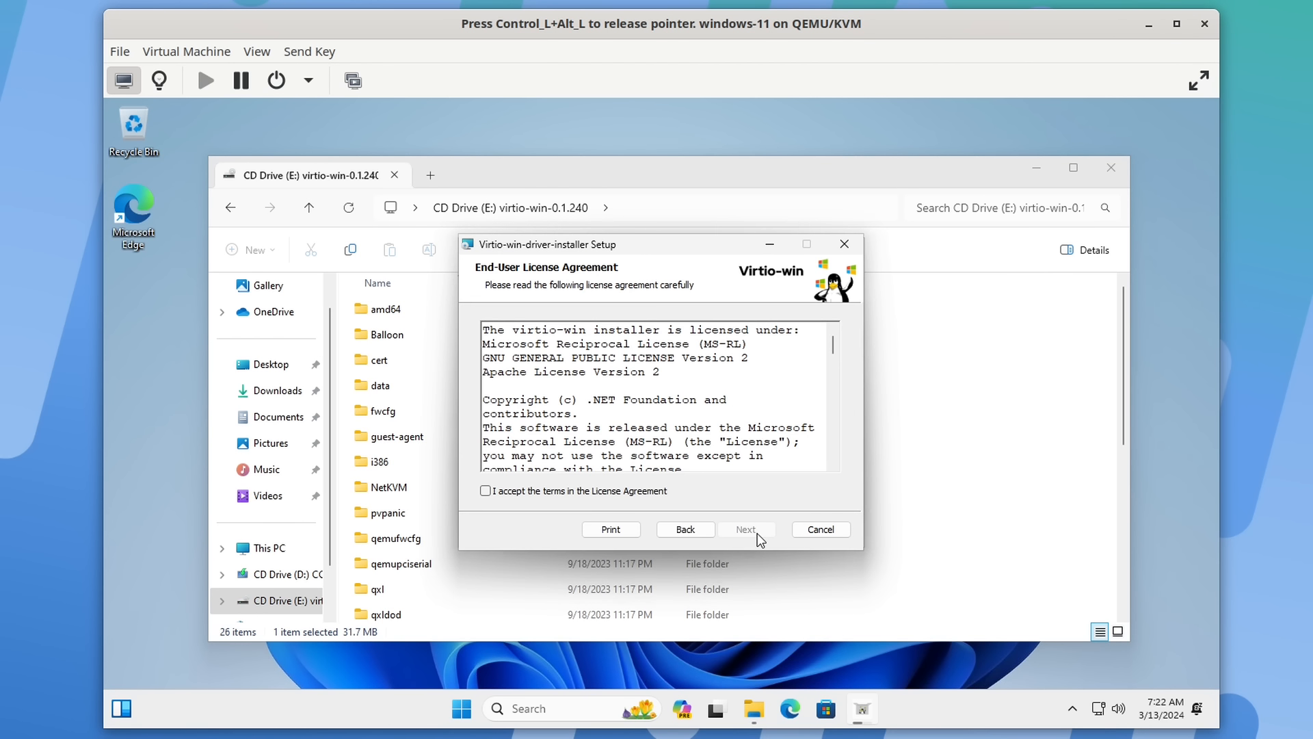
left_click(606, 493)
left_click(751, 532)
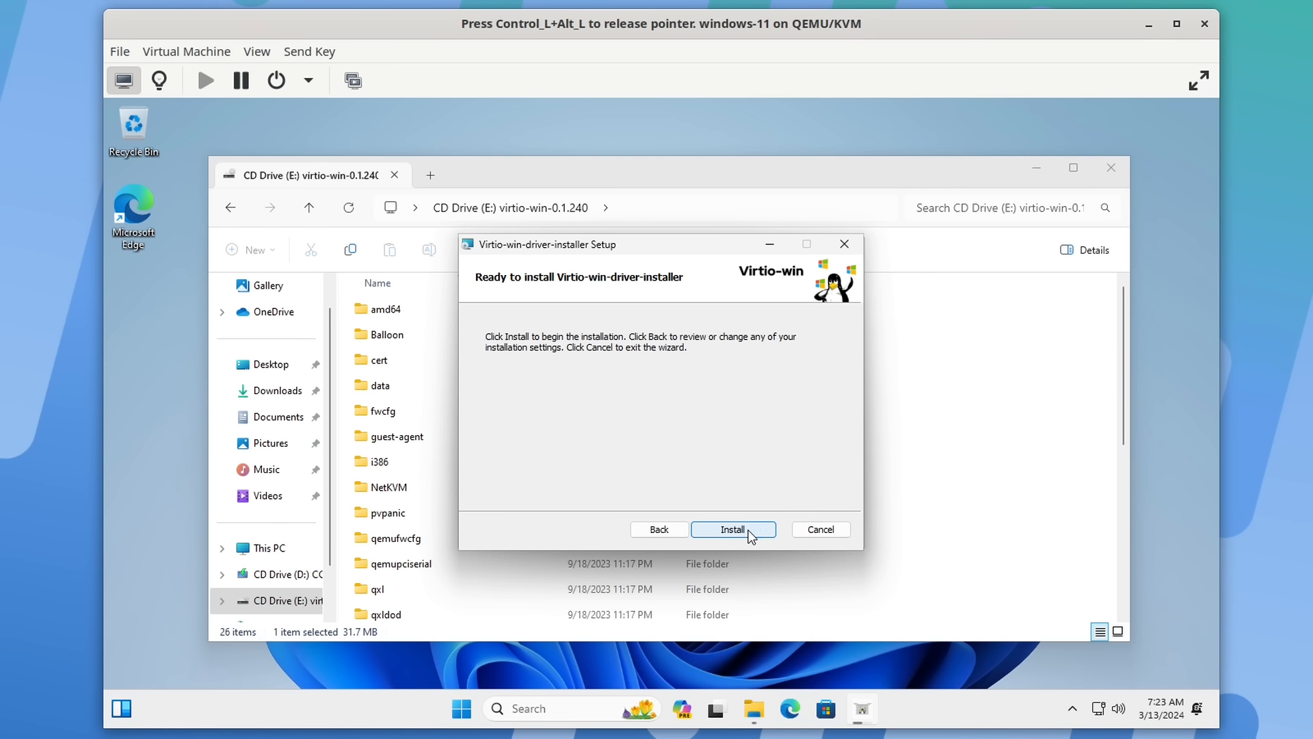
left_click(733, 529)
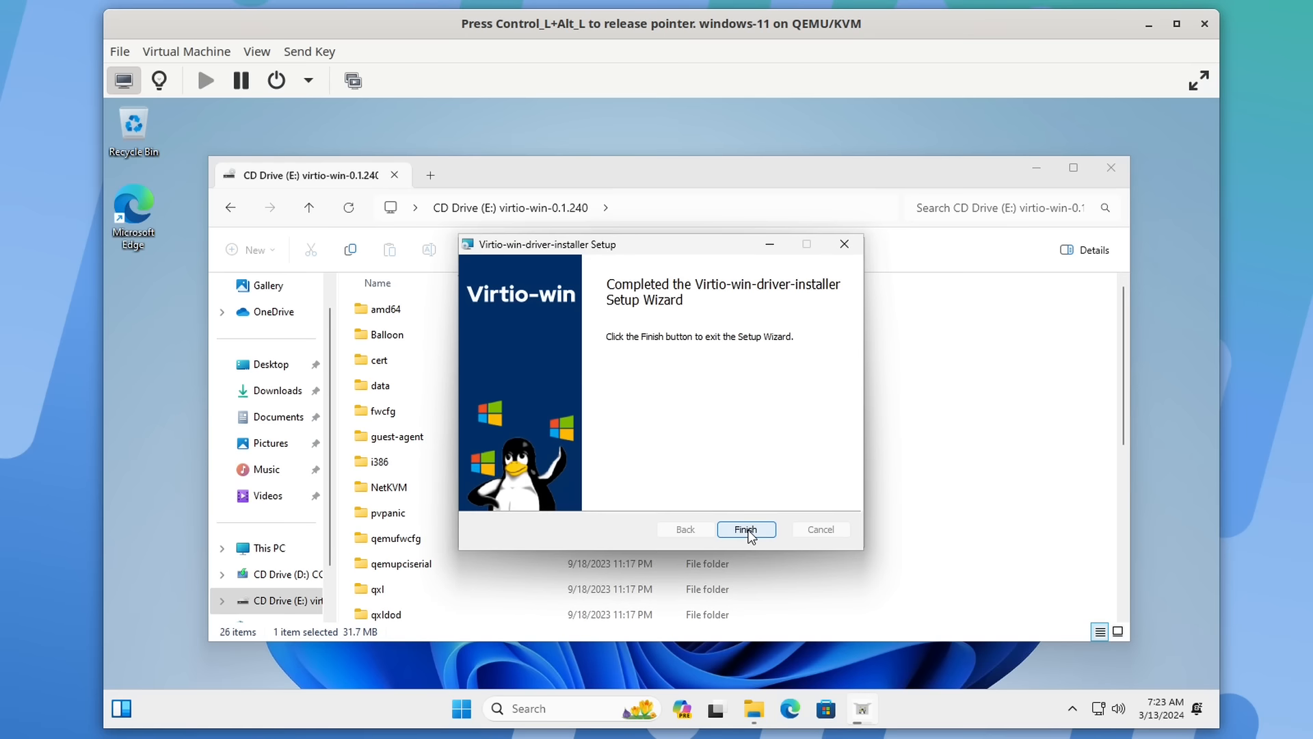
left_click(748, 531)
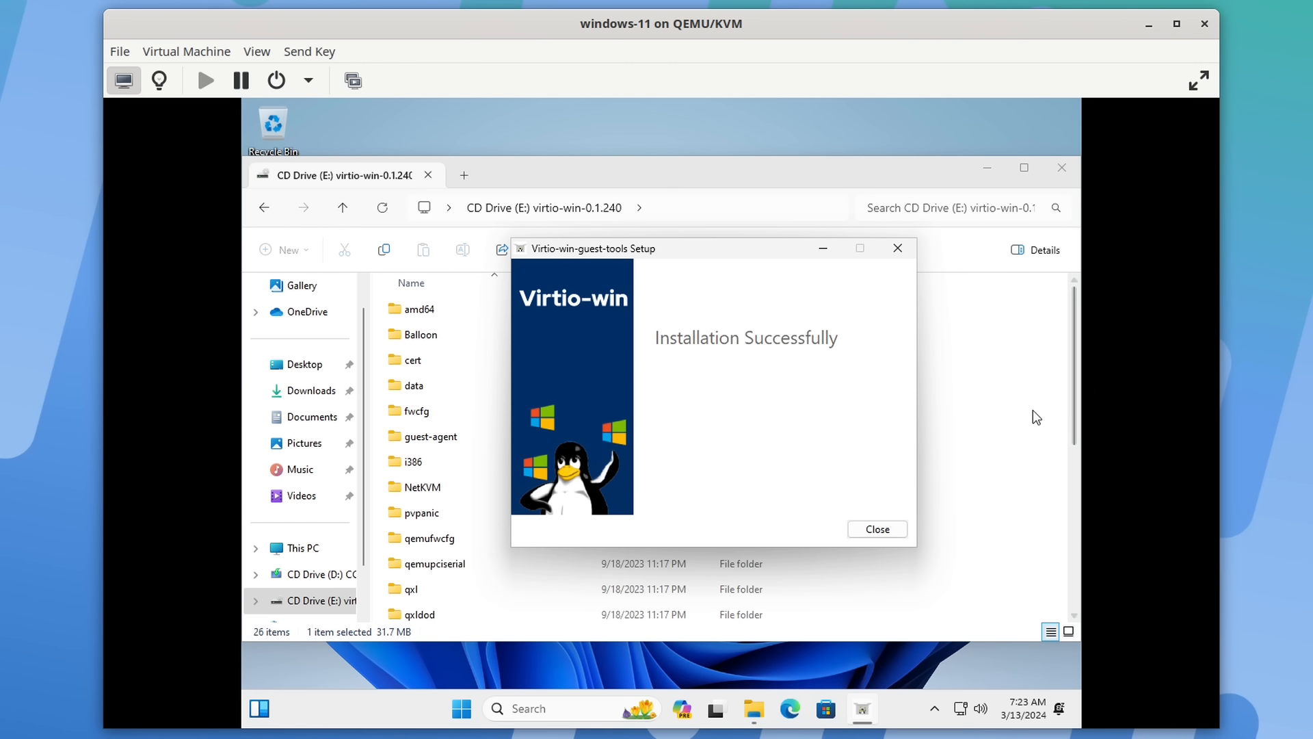
left_click(883, 535)
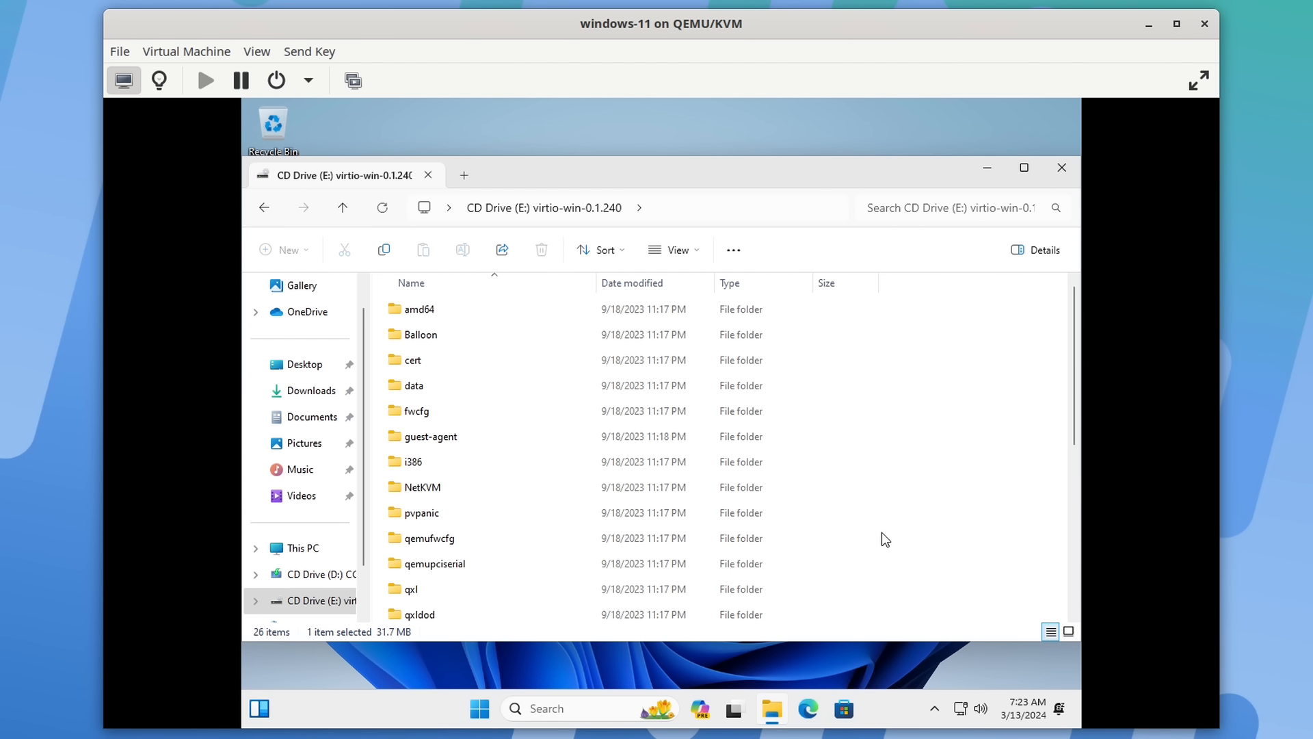
Enable Auto resize VM with window for the console display and move the File Explorer window toward the middle of the guest desktop
left_click(256, 52)
mouse_move(293, 199)
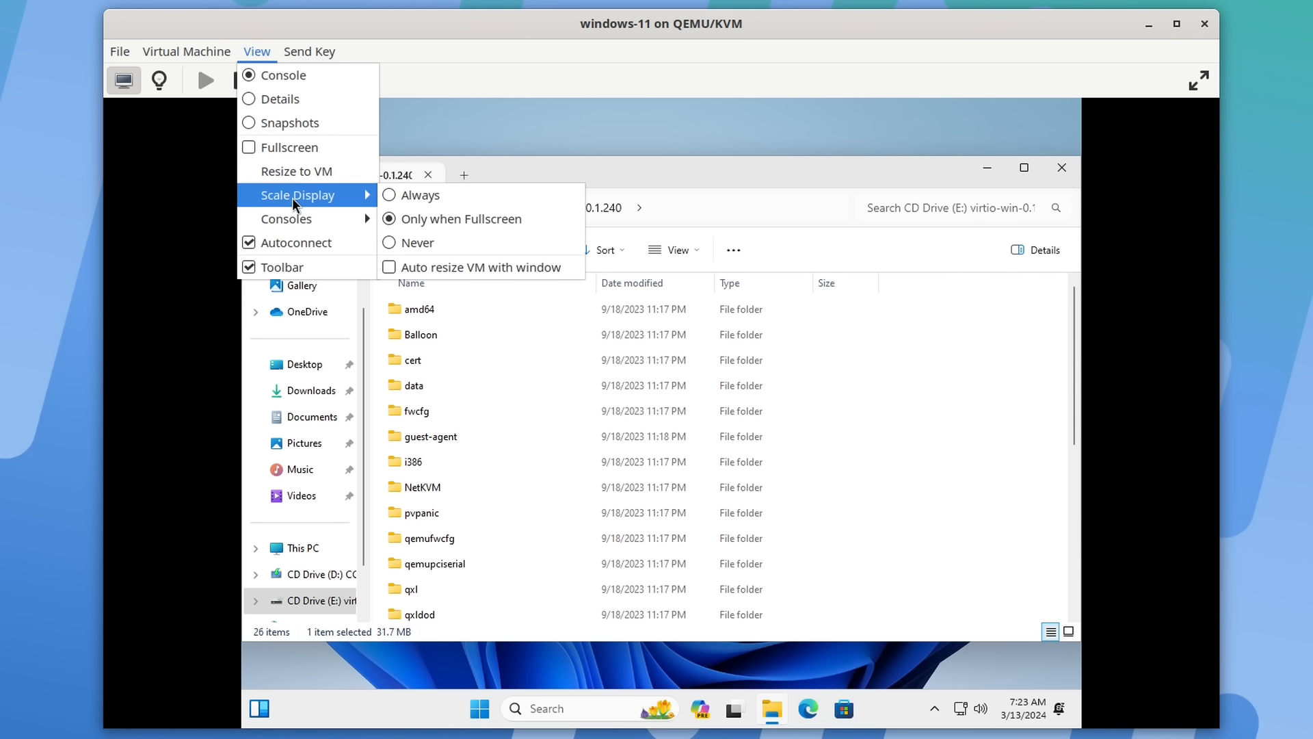
left_click(405, 271)
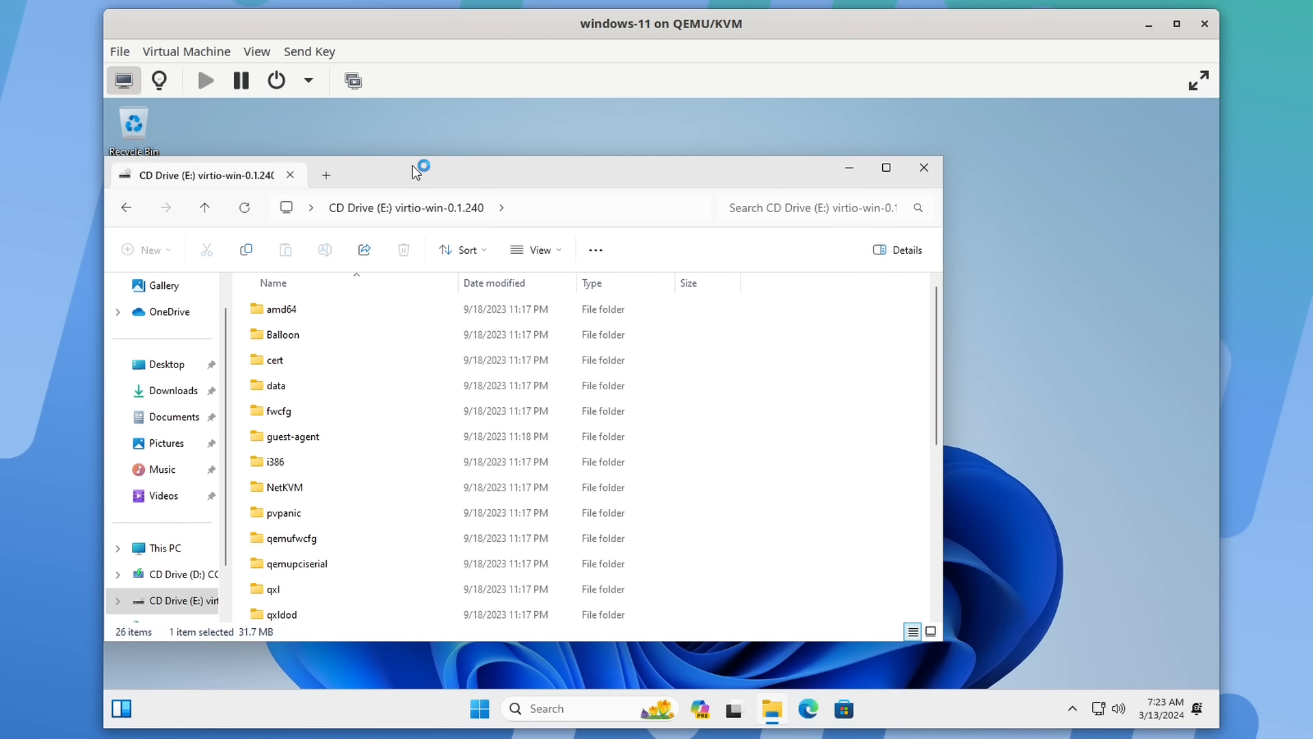
left_click_drag(418, 170, 615, 176)
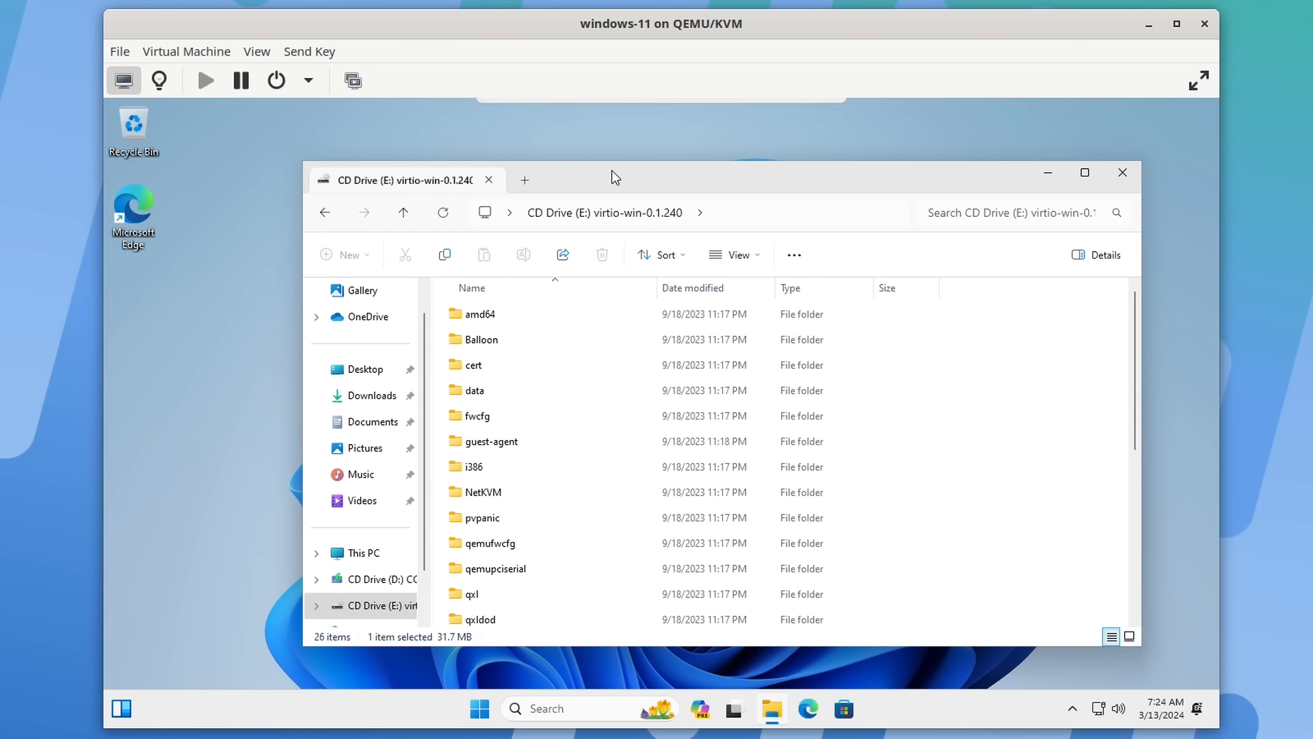
Test the automatic display resizing by maximizing the console window, switching to full screen, and restoring the normal window
double_click(609, 23)
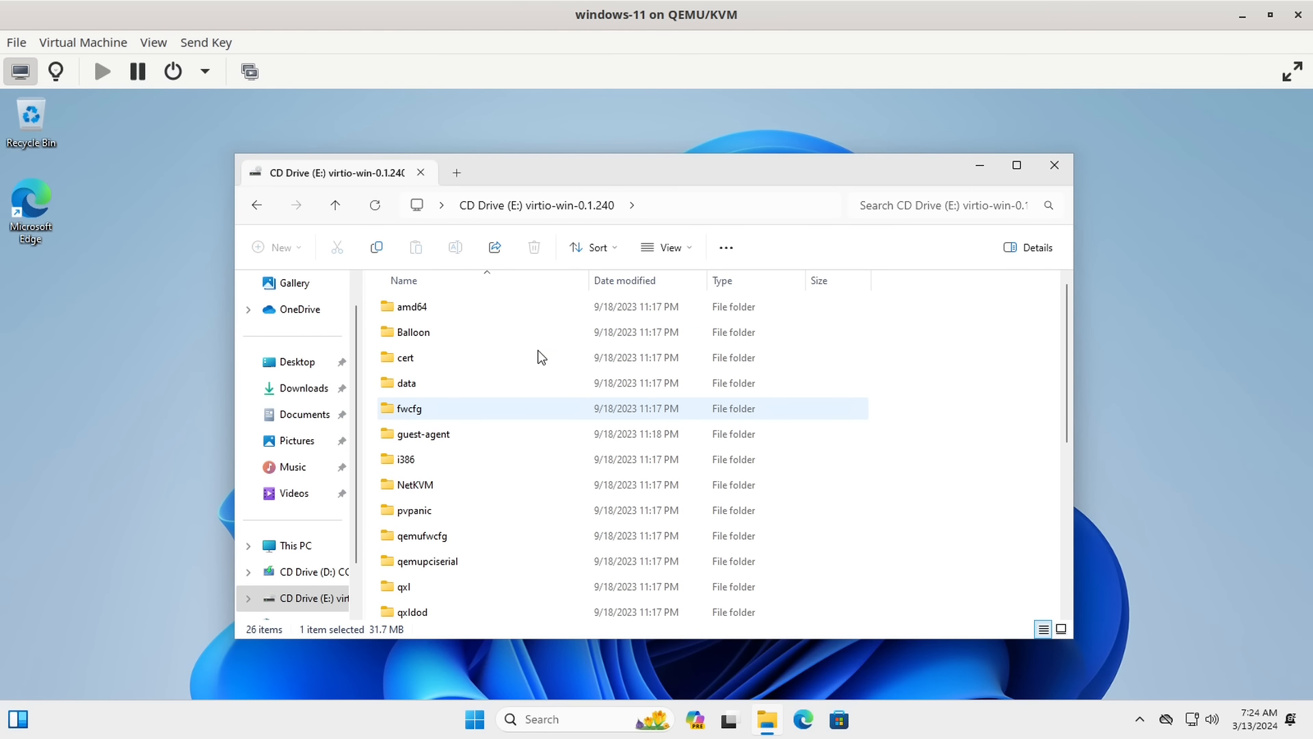
left_click(1293, 71)
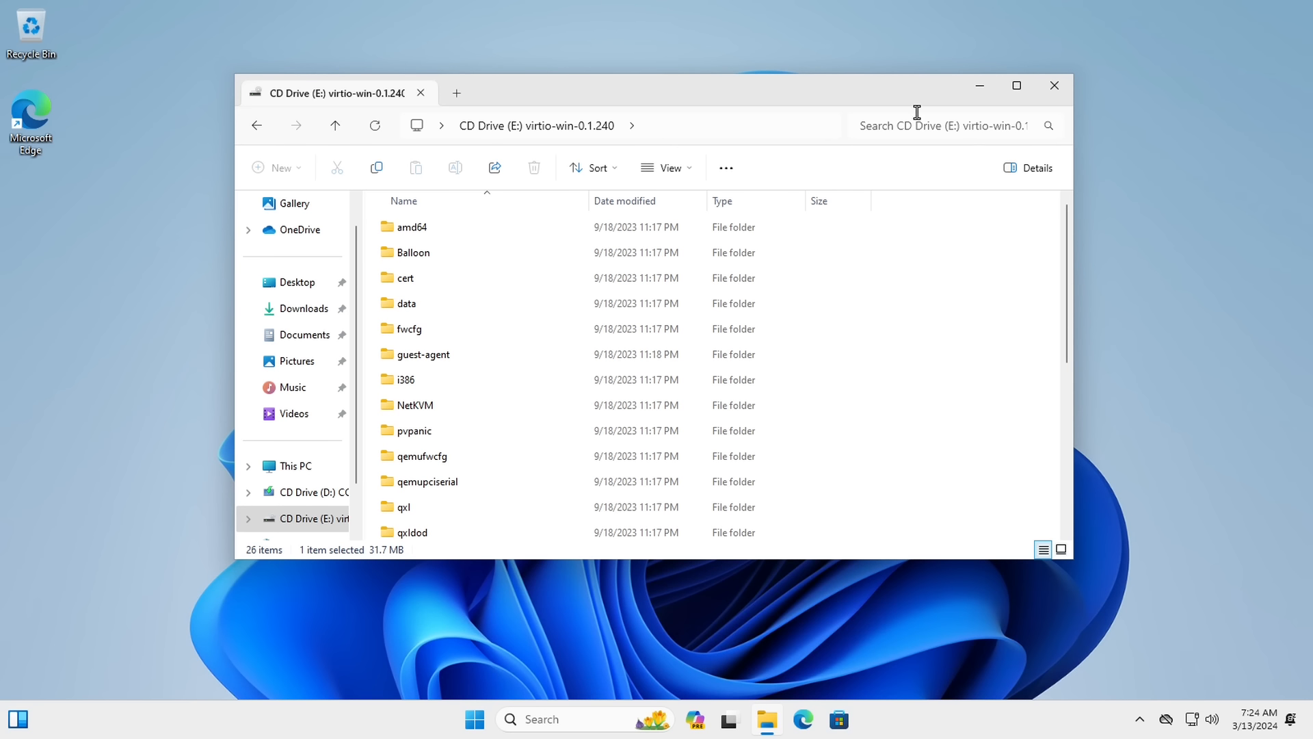
mouse_move(594, 7)
left_click(639, 19)
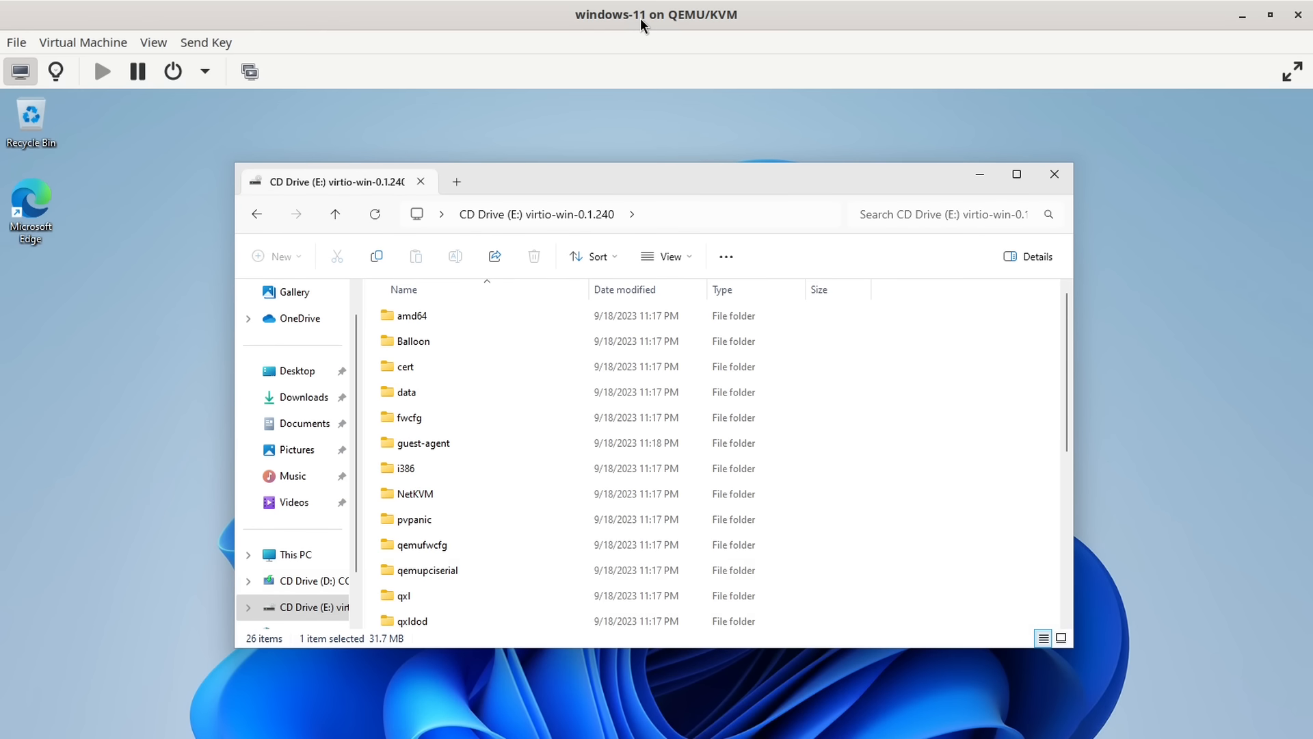
left_click_drag(640, 18, 598, 89)
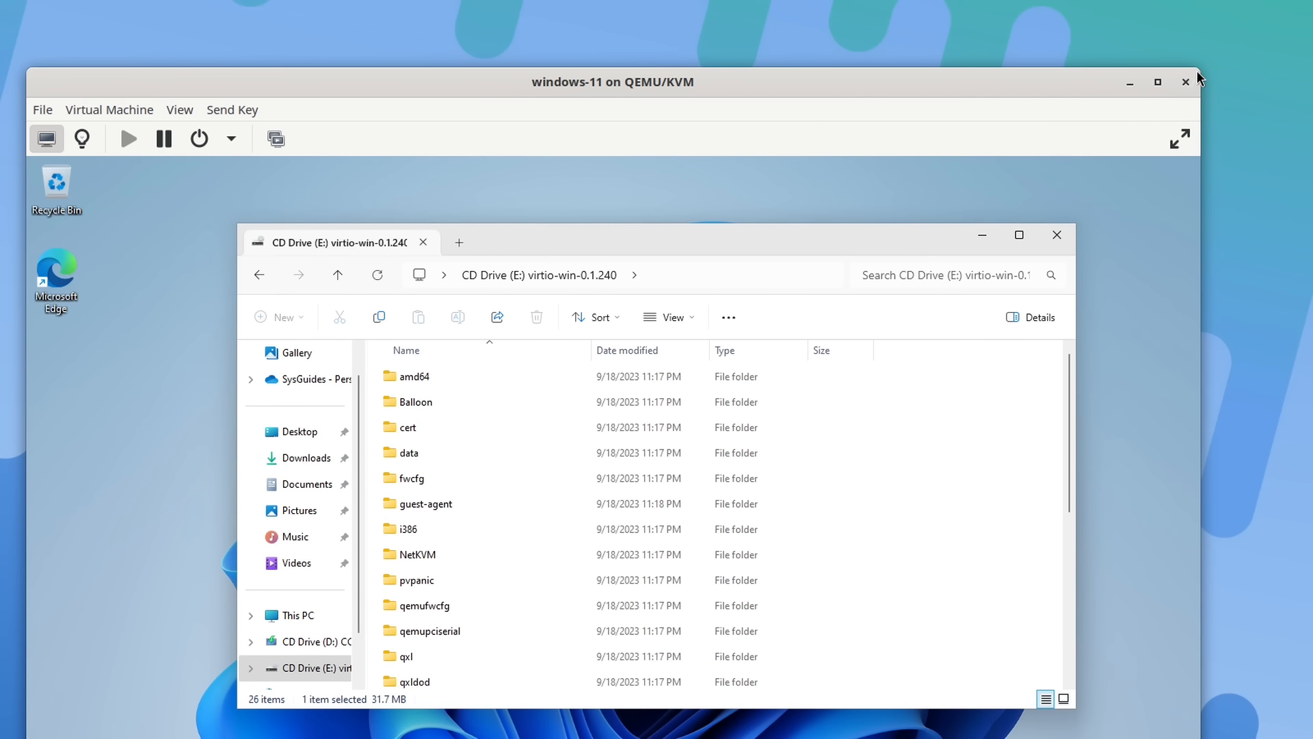
Shrink the console window, enlarge it again in stages and reposition it to try the guest display's automatic resizing
left_click_drag(1199, 69, 975, 407)
left_click_drag(741, 413, 881, 132)
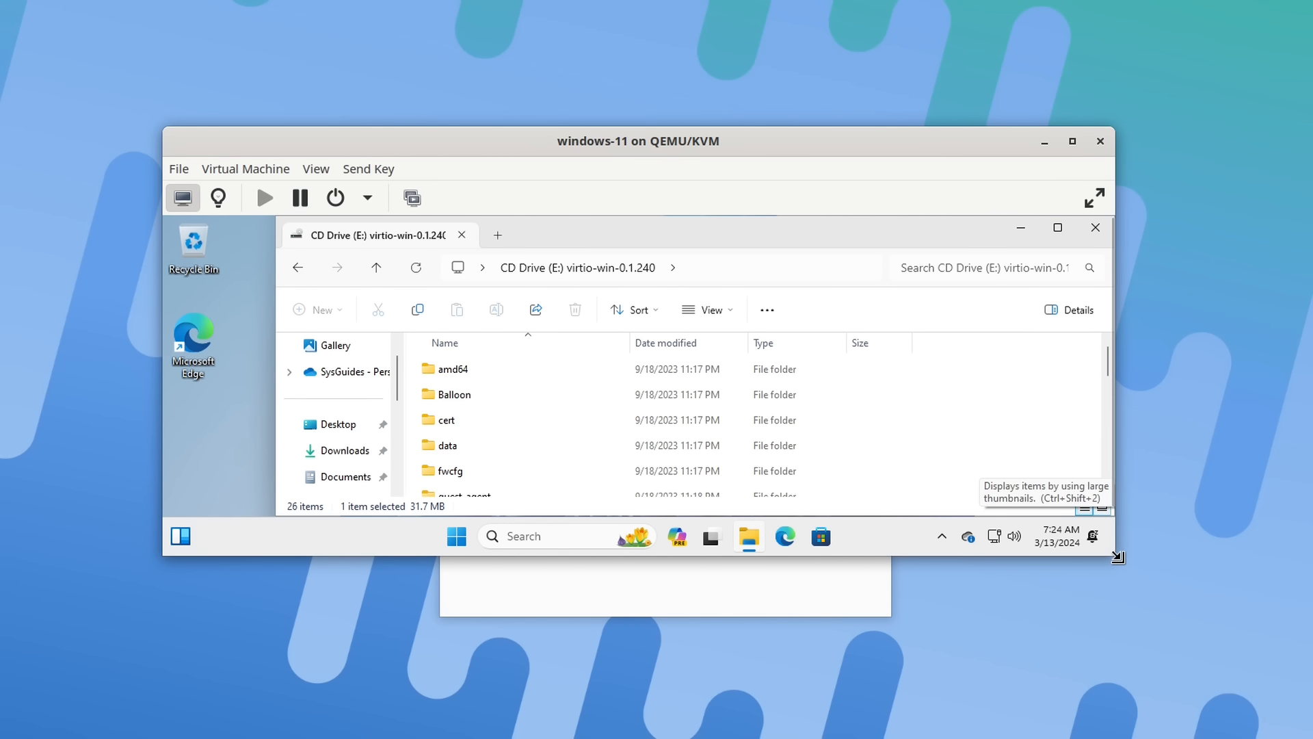
left_click_drag(1114, 563, 1144, 723)
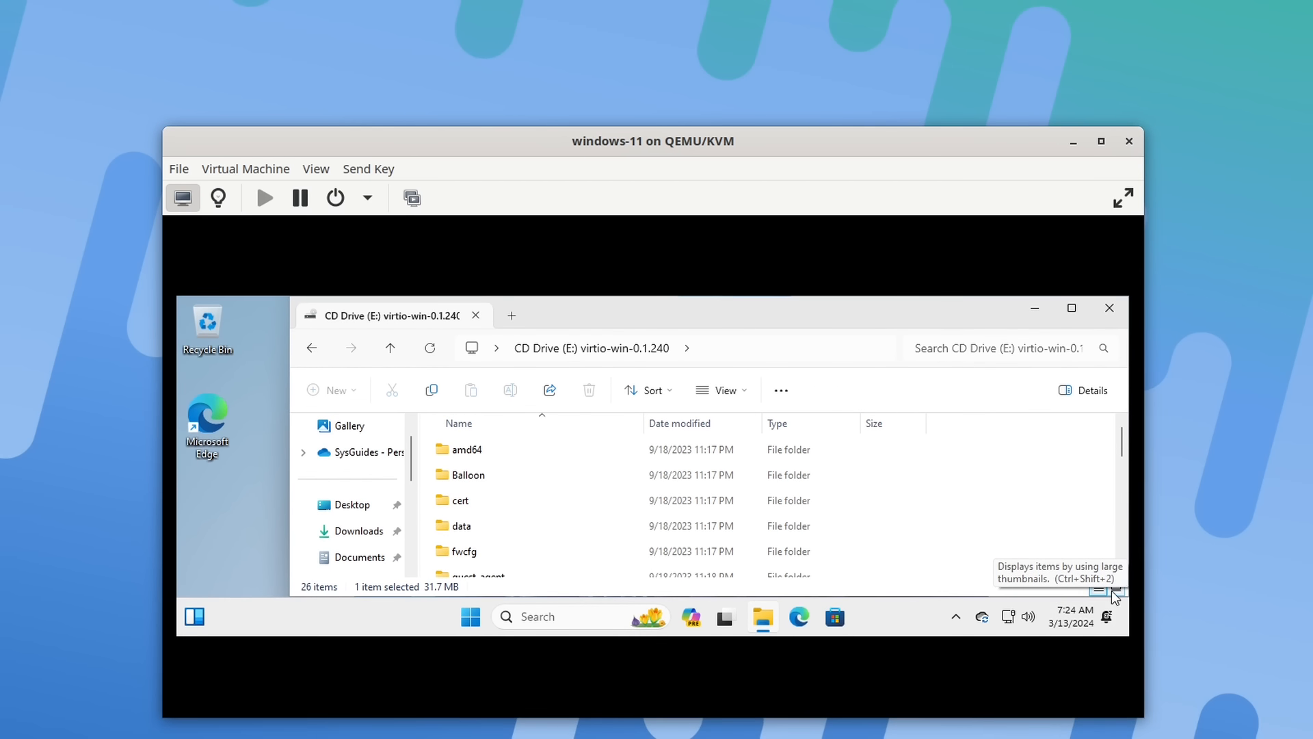
left_click_drag(812, 147, 810, 78)
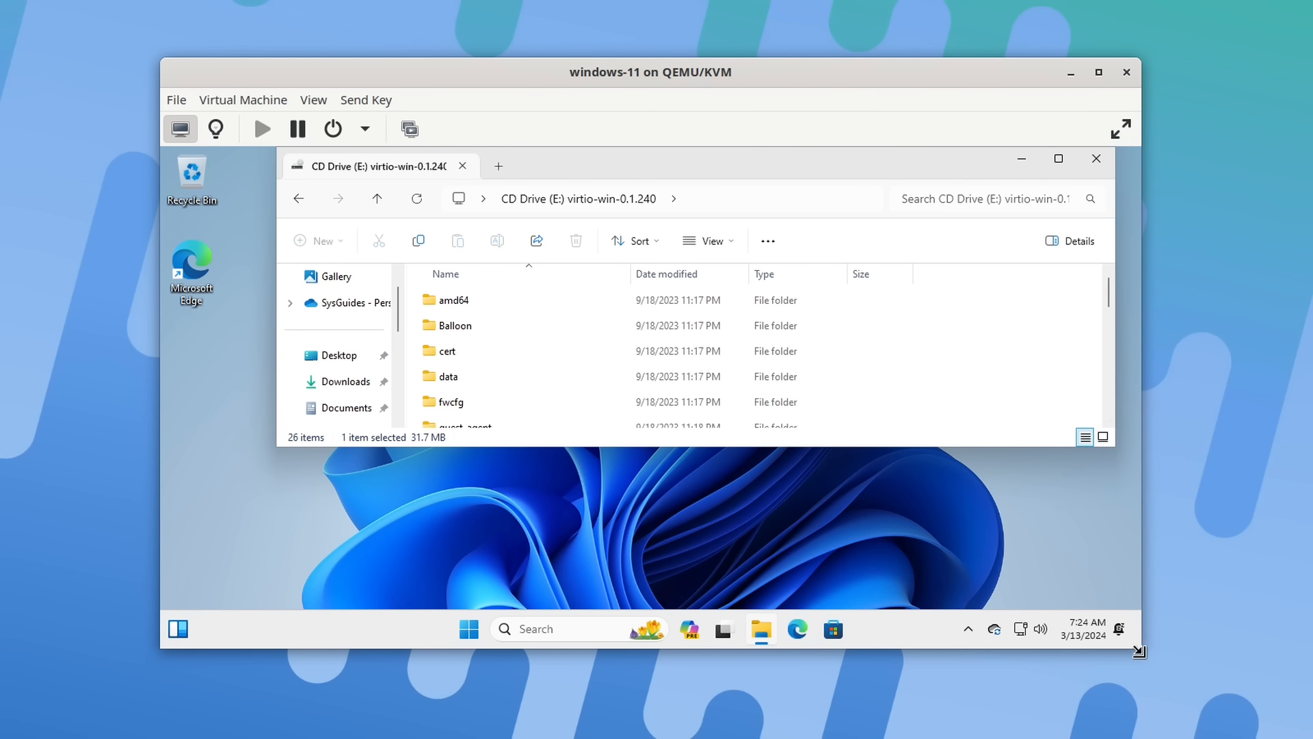
left_click_drag(1141, 647, 1208, 732)
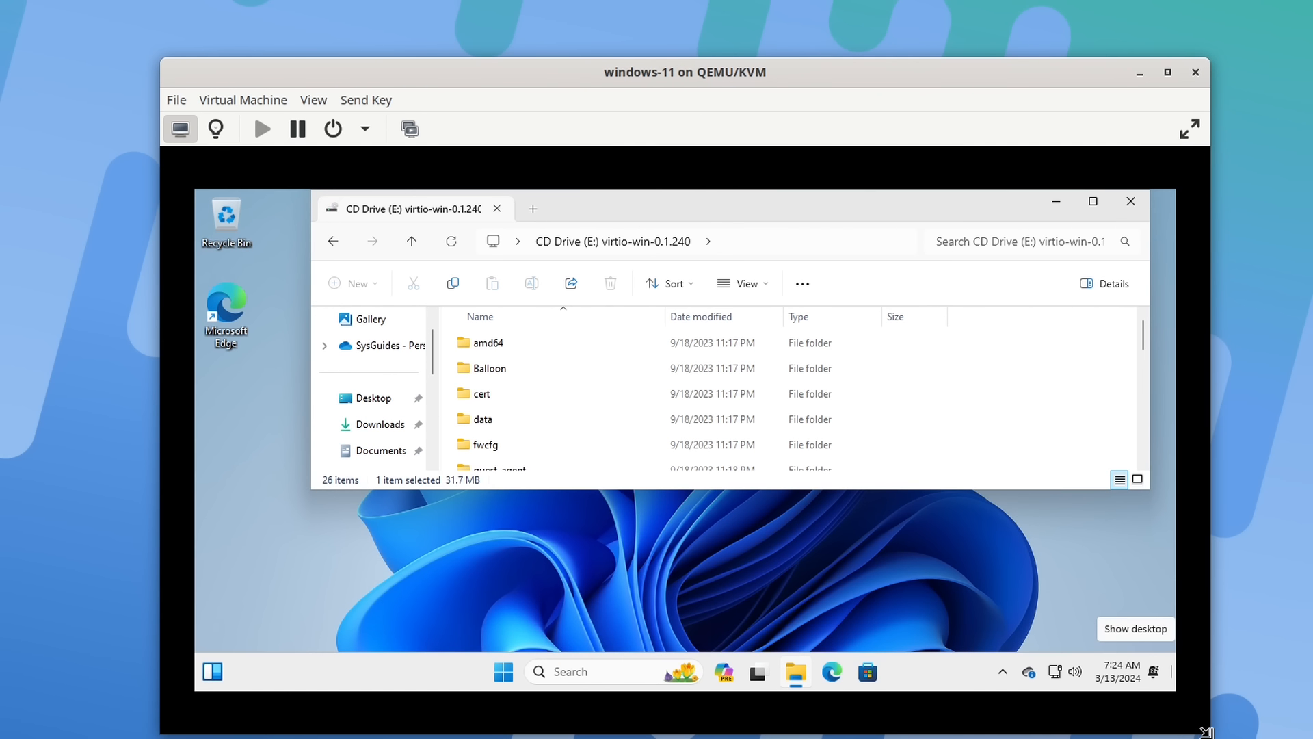
left_click_drag(738, 60, 690, 23)
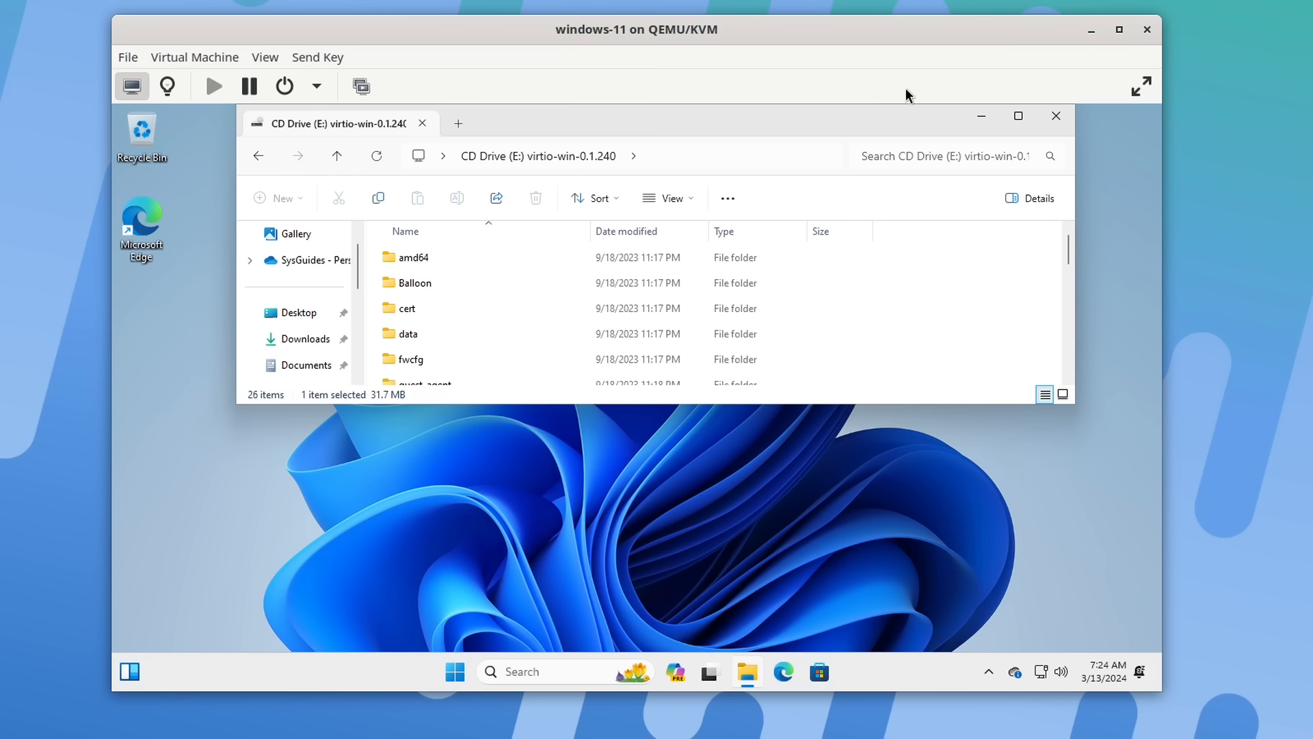
Close File Explorer in the guest and shut down Windows 11
left_click(1056, 116)
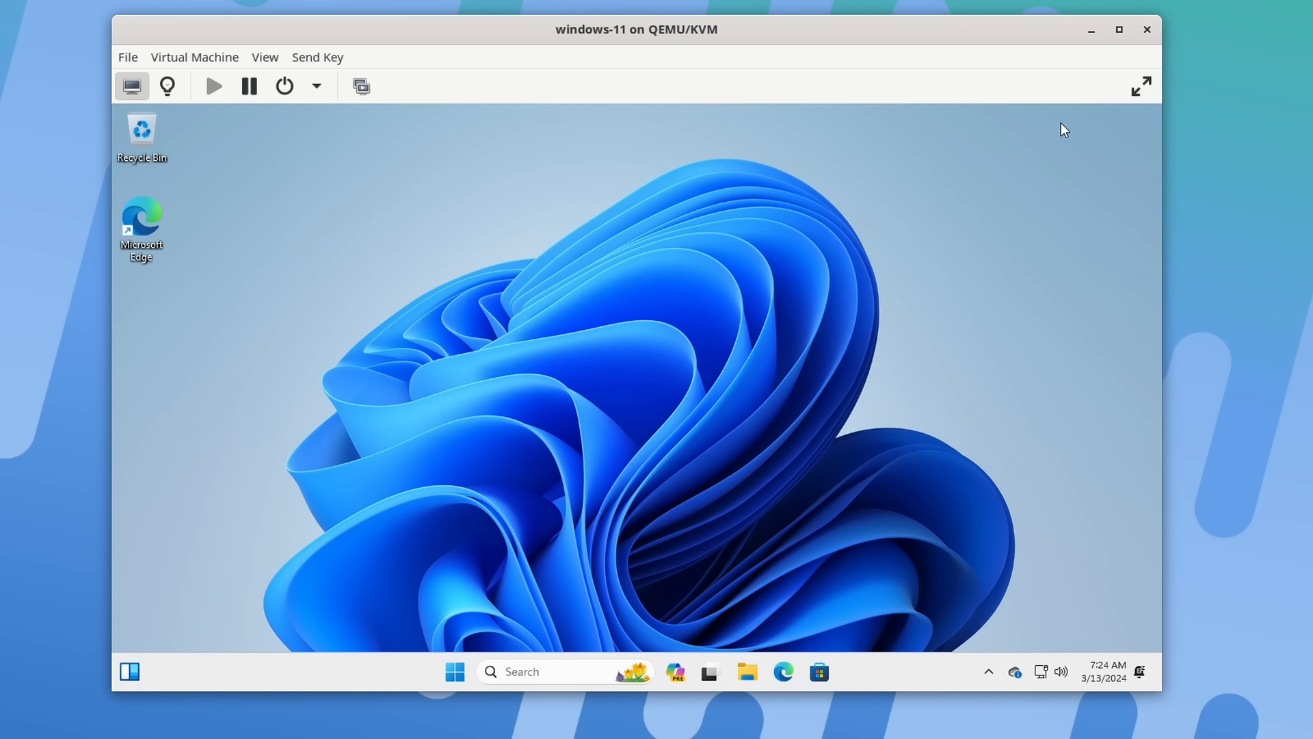
left_click(455, 672)
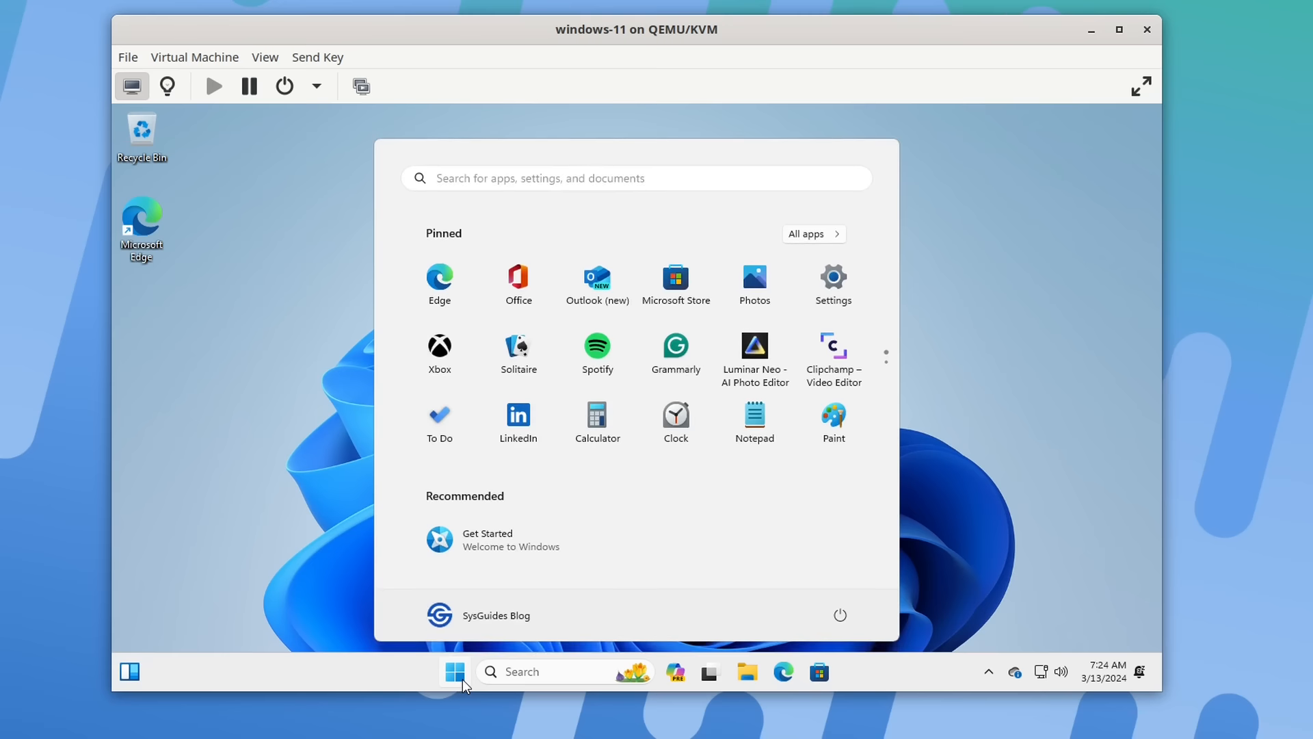
left_click(841, 616)
left_click(868, 556)
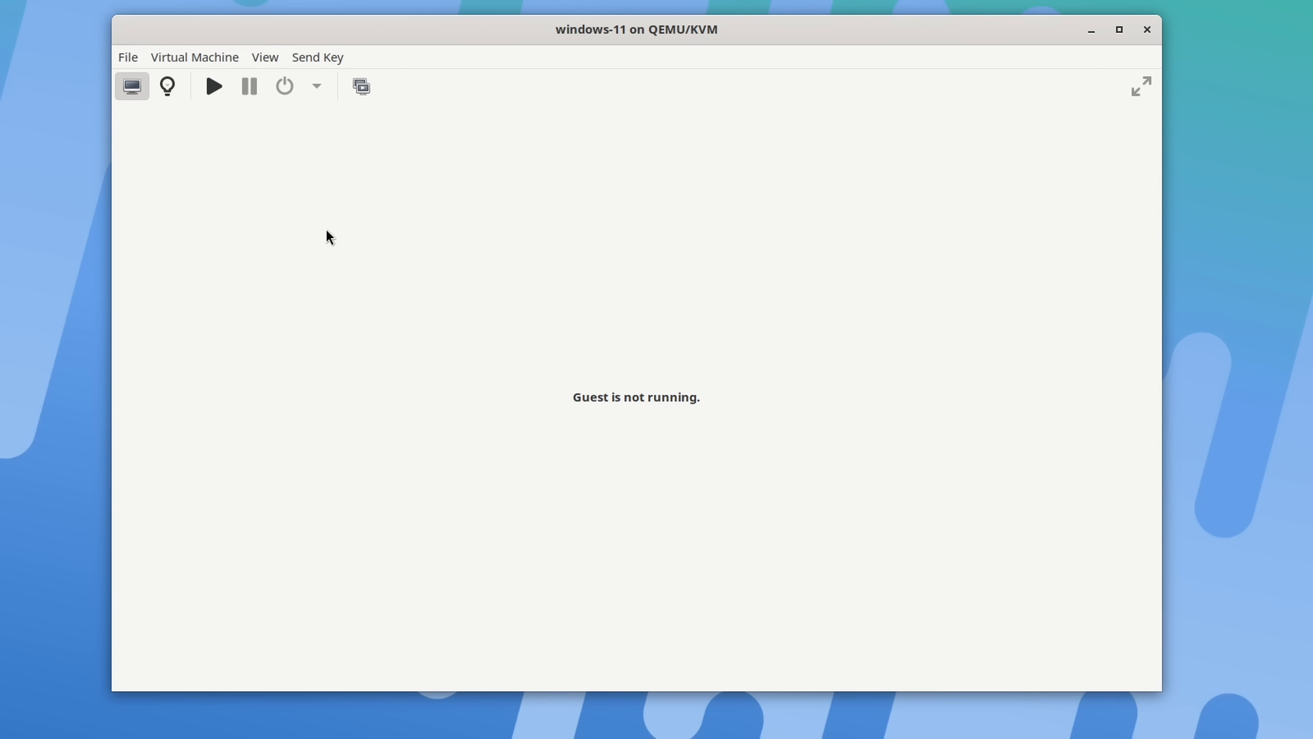
Remove the SATA CDROM 2 device holding virtio-win.iso from the virtual machine's hardware, without deleting its associated storage files
left_click(169, 85)
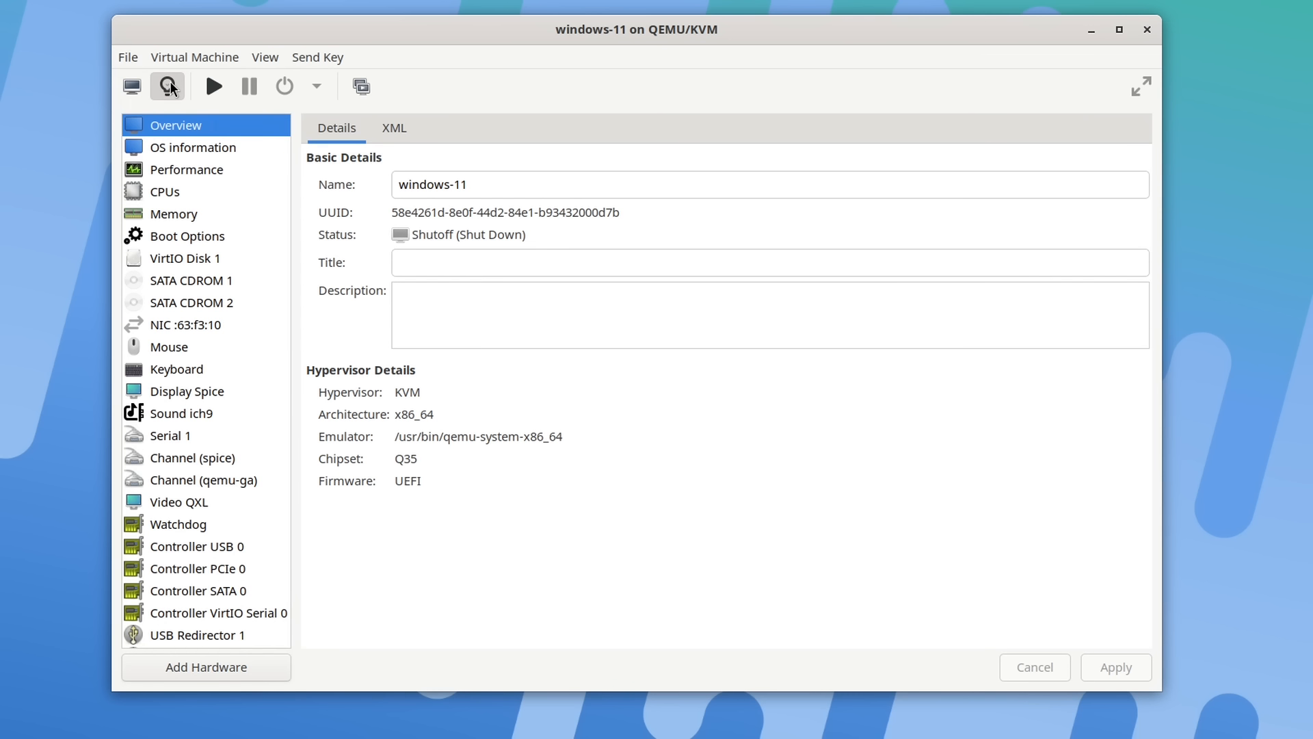
left_click(213, 309)
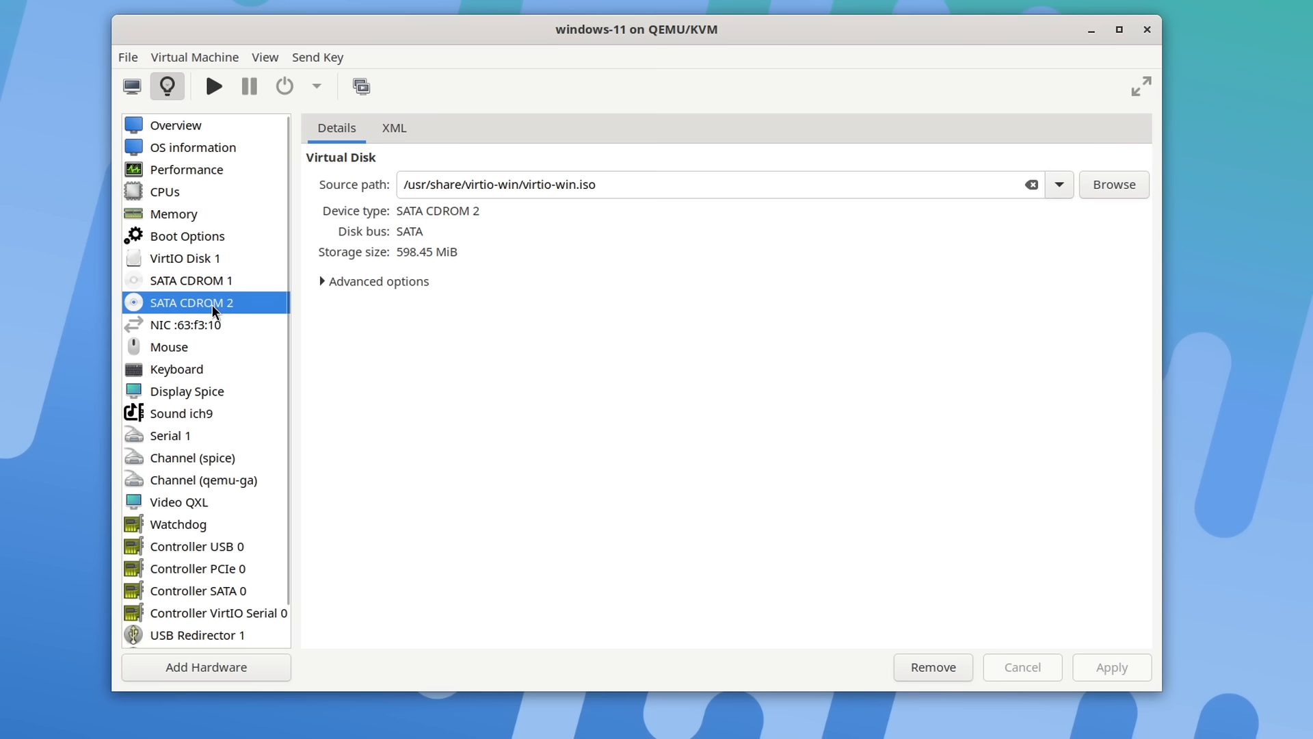
left_click(1032, 186)
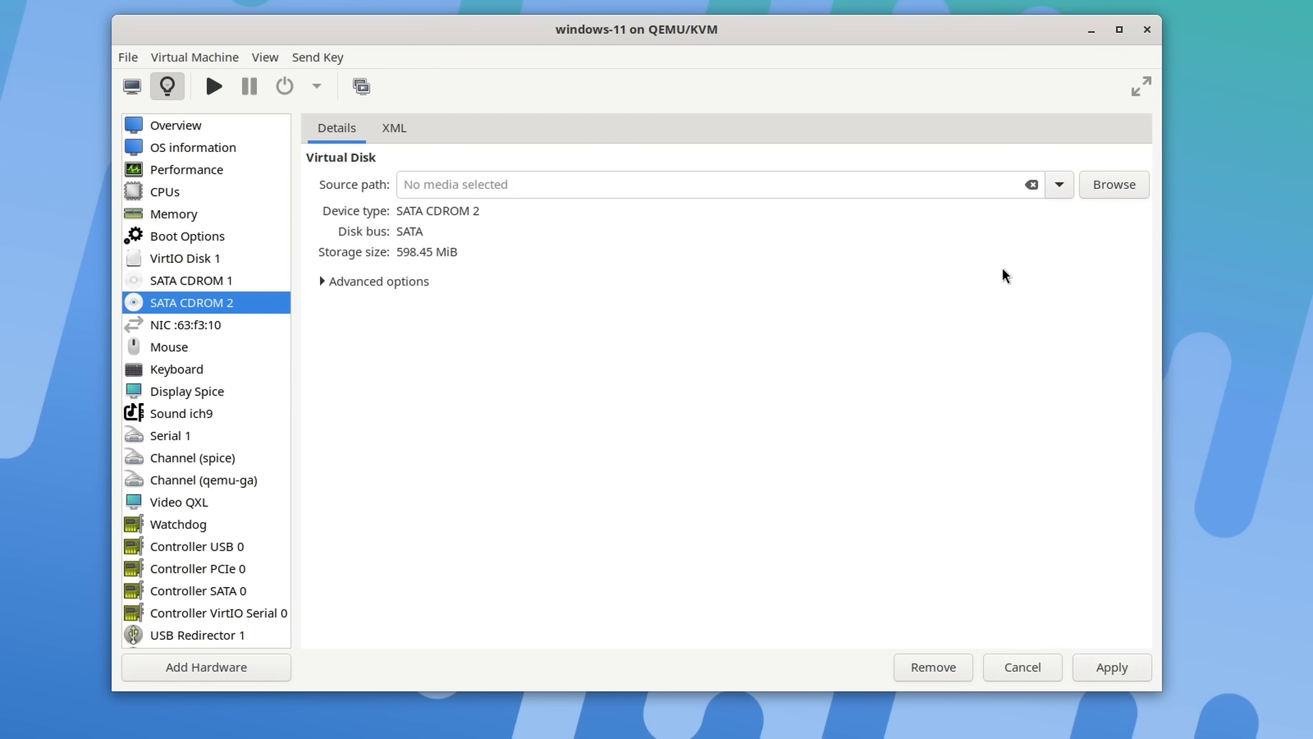
left_click(933, 667)
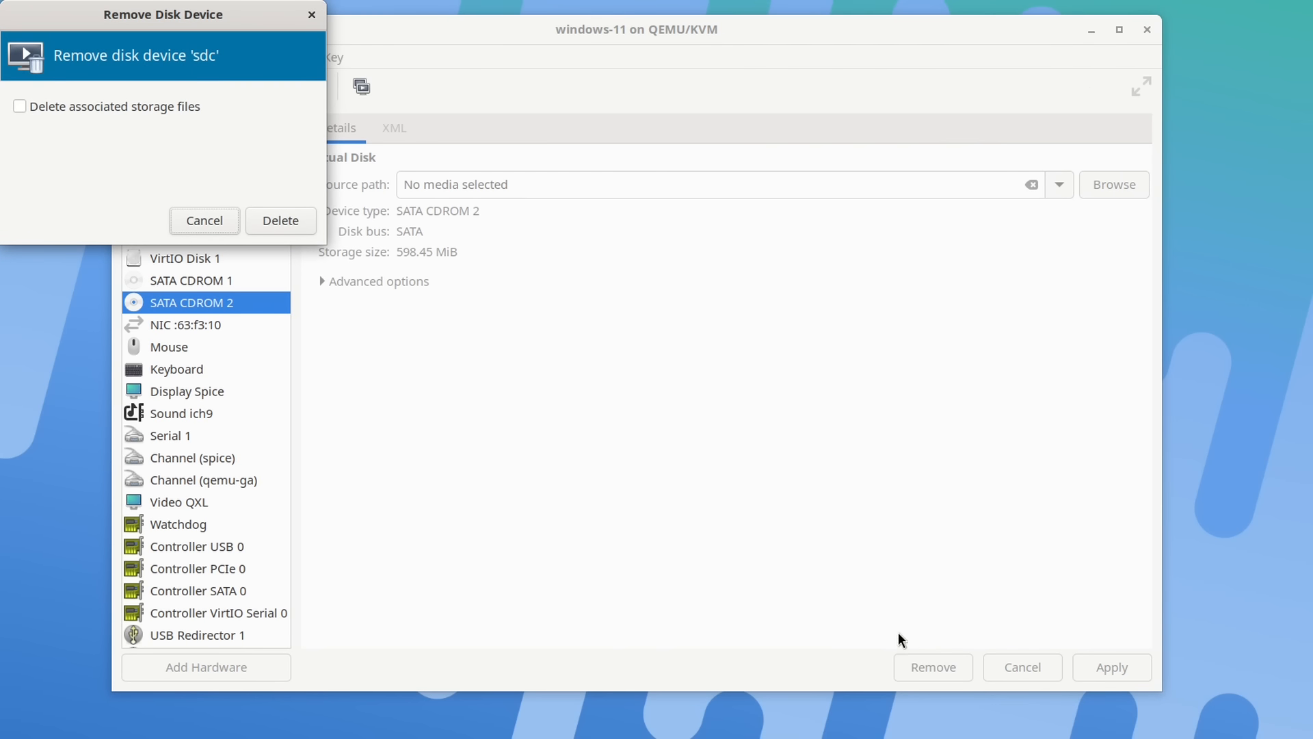
left_click(298, 225)
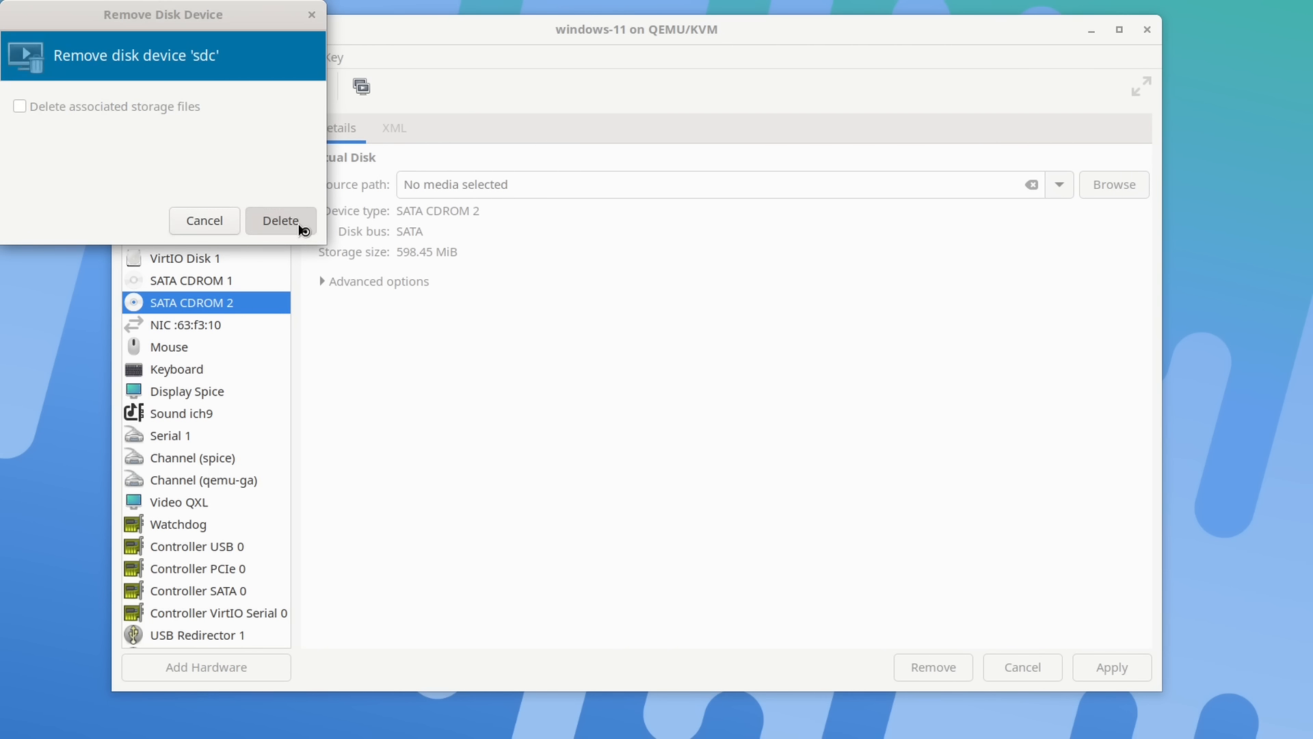
Eject the Windows 11 installation ISO from SATA CDROM 1 by clearing its source path, and apply the change
left_click(206, 281)
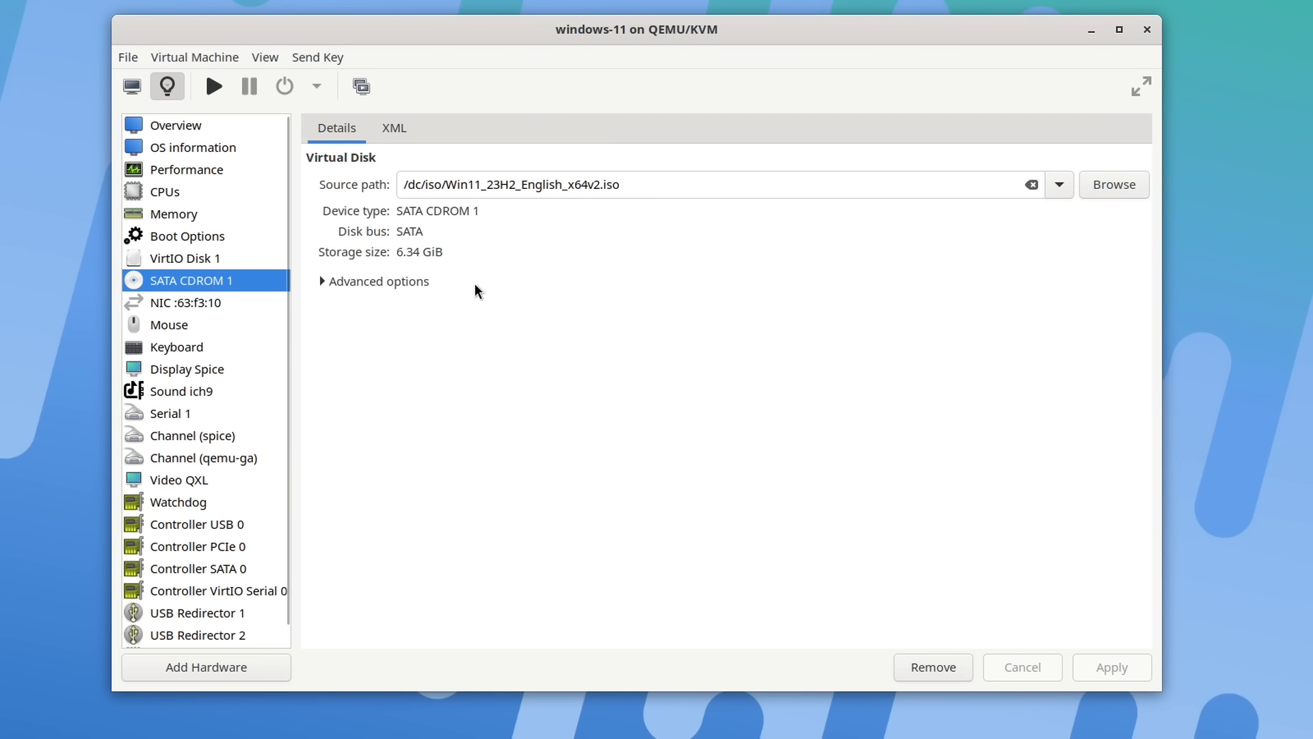
left_click(1031, 185)
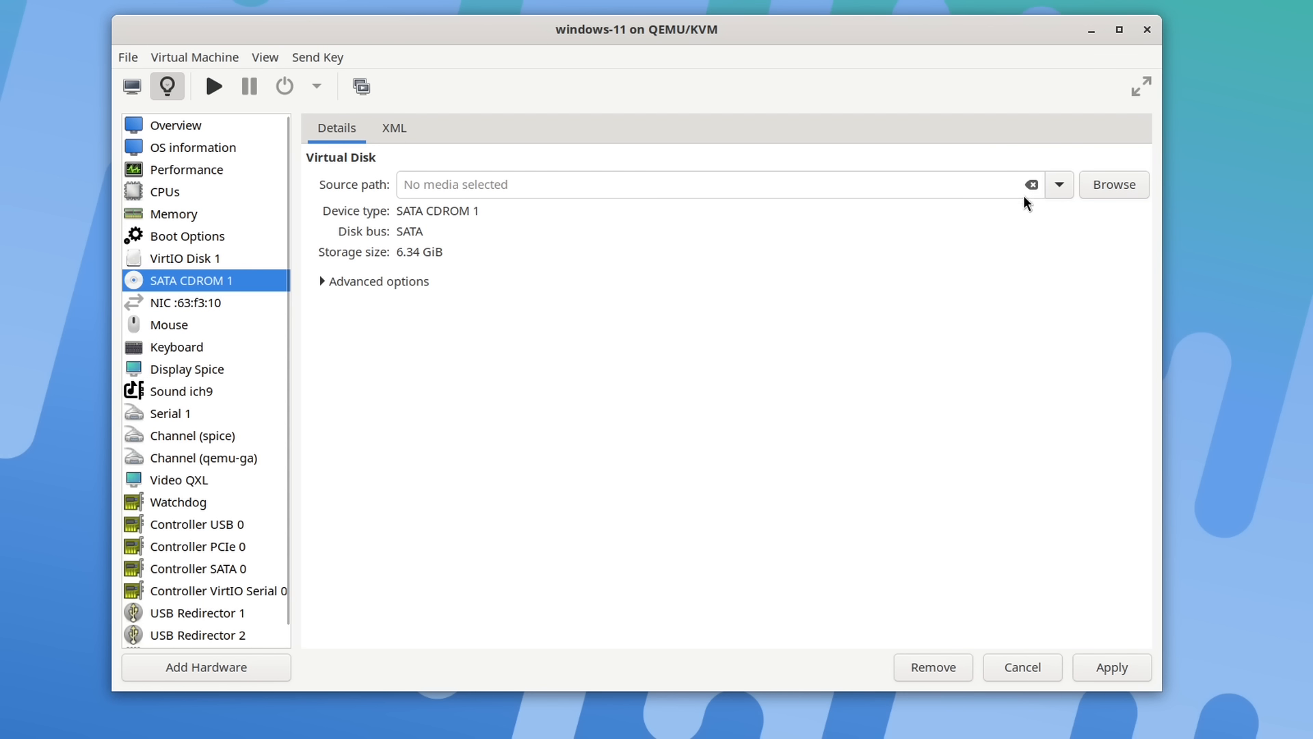
left_click(1108, 671)
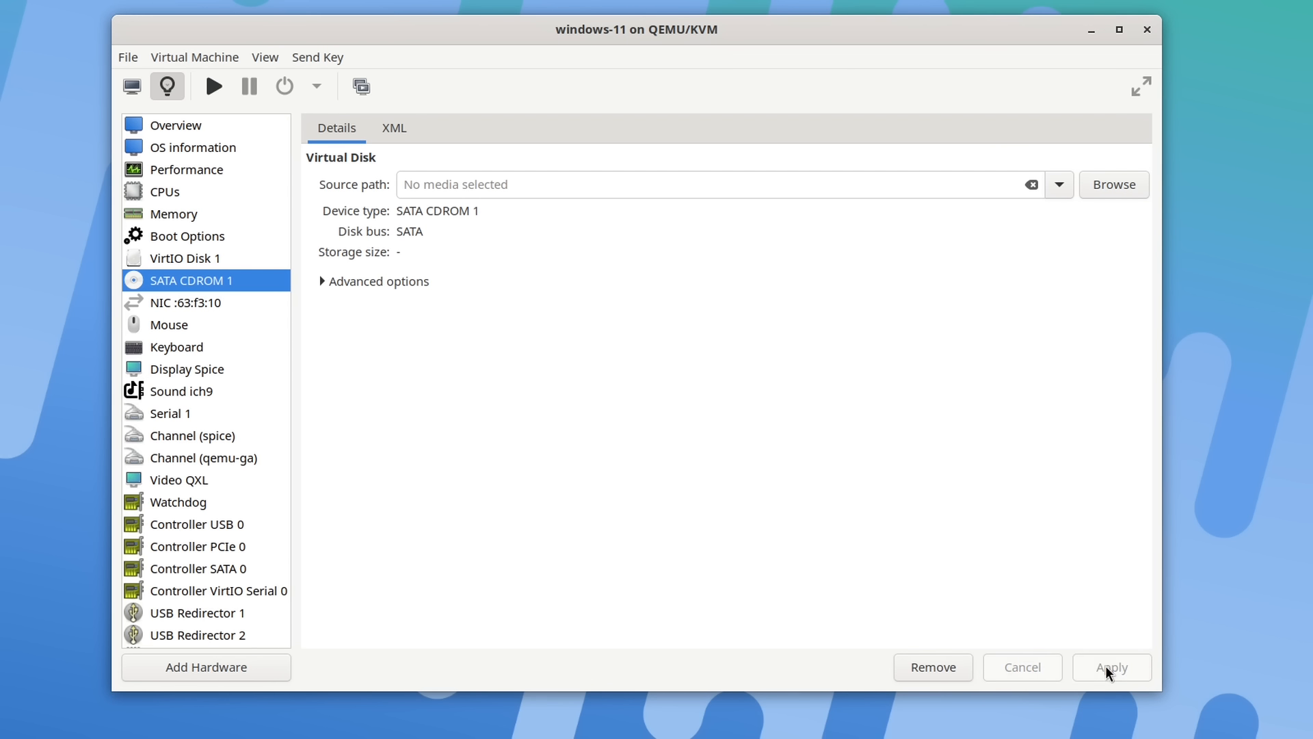
Power on the virtual machine from its console and resize the window to the VM, moving it slightly up
left_click(140, 87)
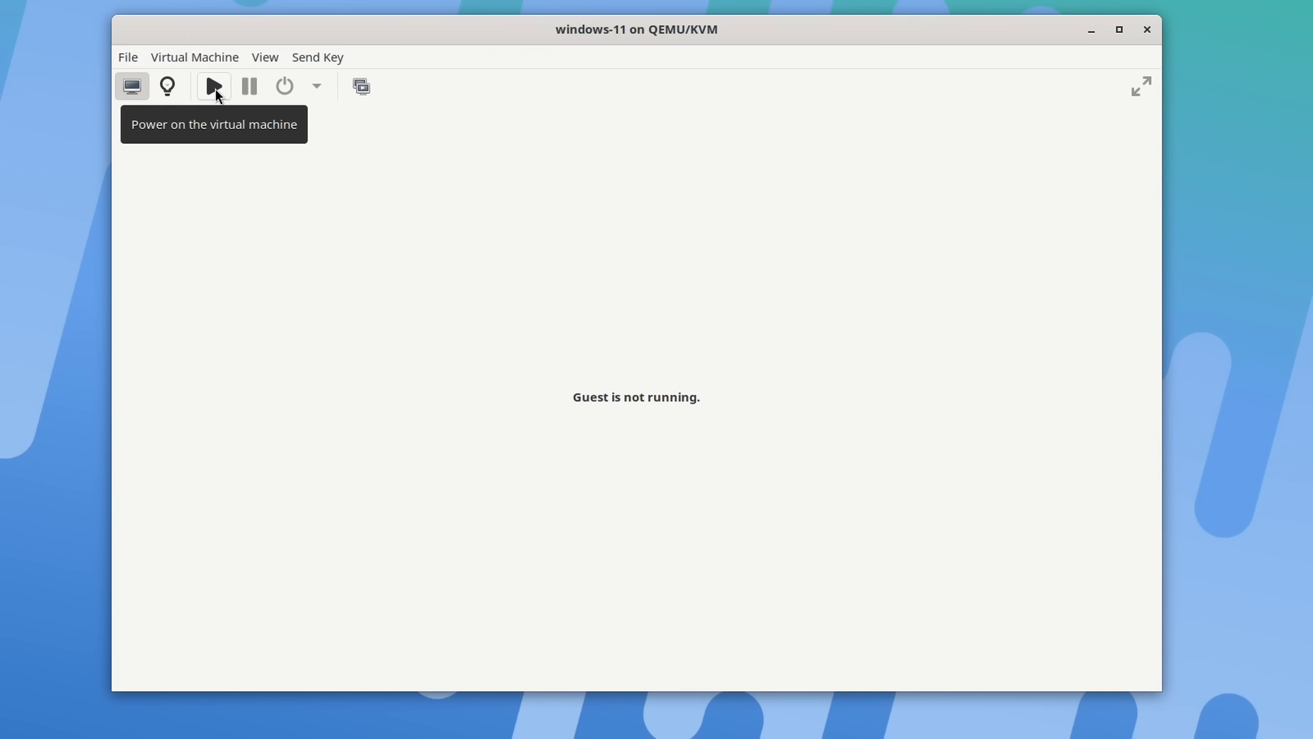
left_click(215, 89)
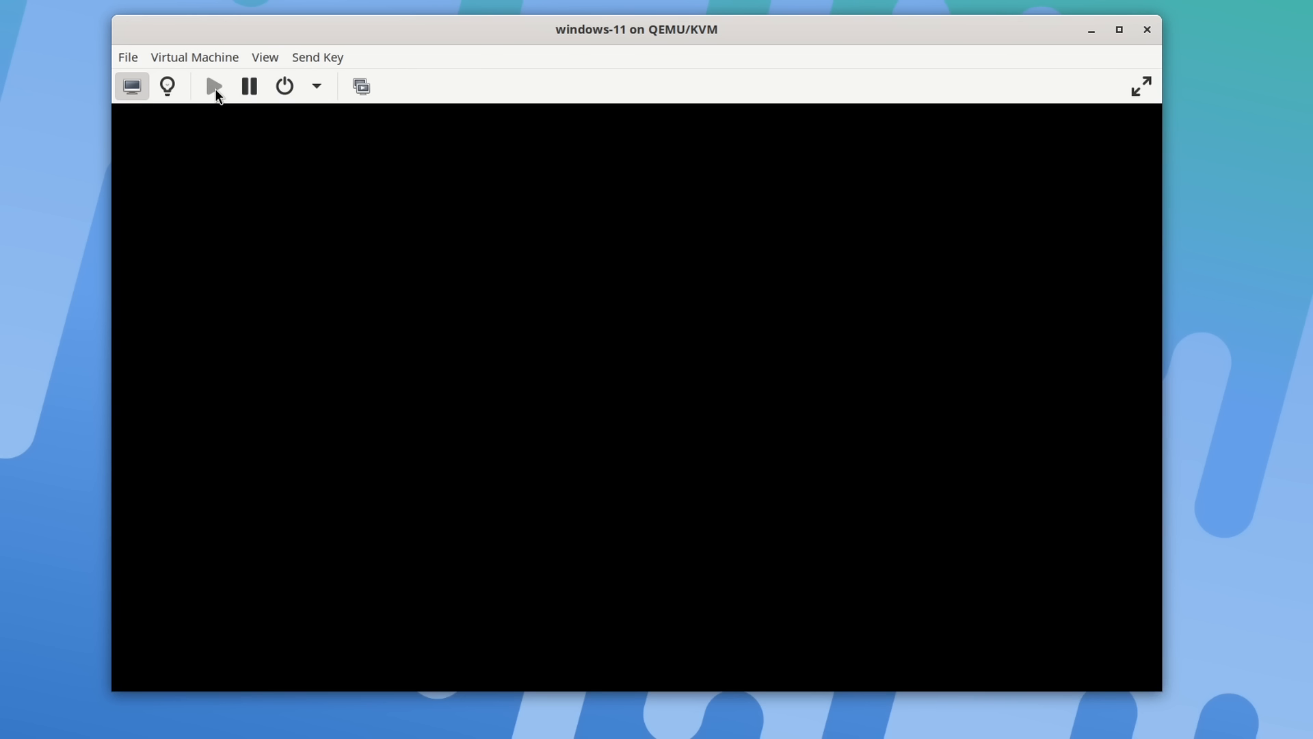
left_click(273, 59)
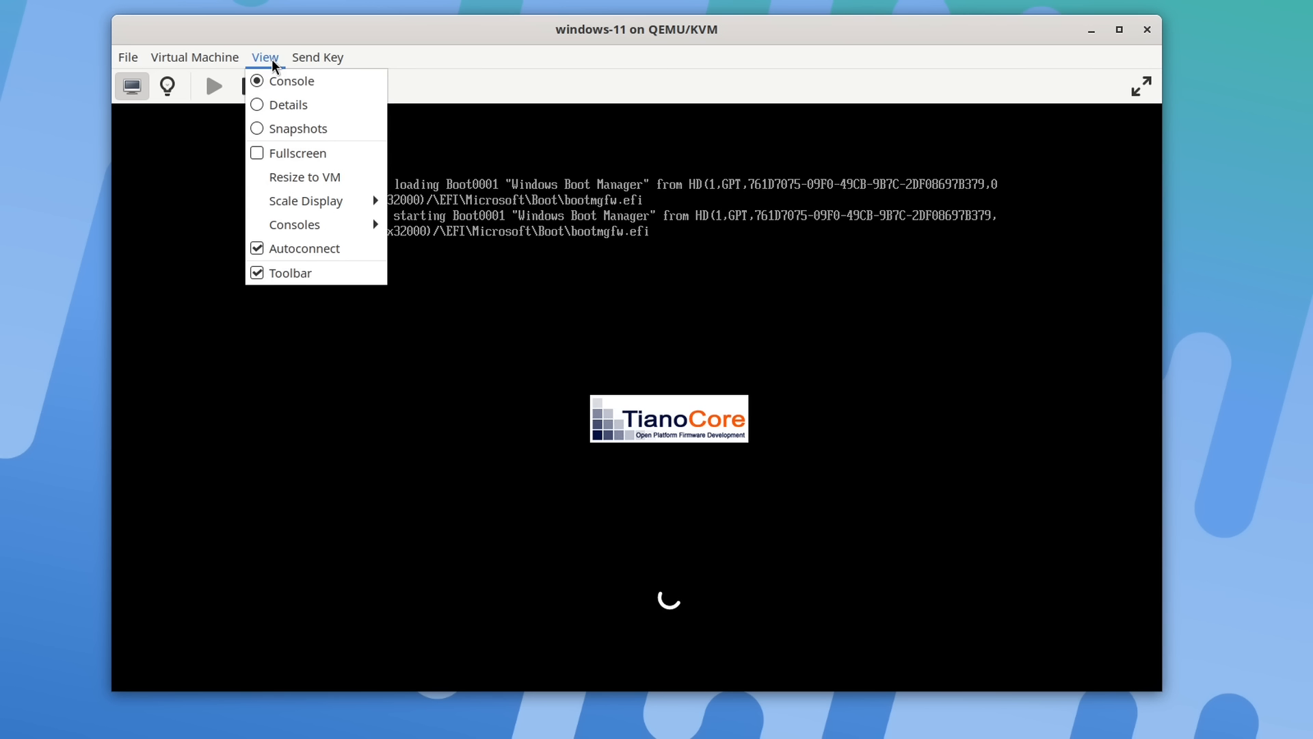
left_click(288, 175)
left_click_drag(372, 27, 370, 15)
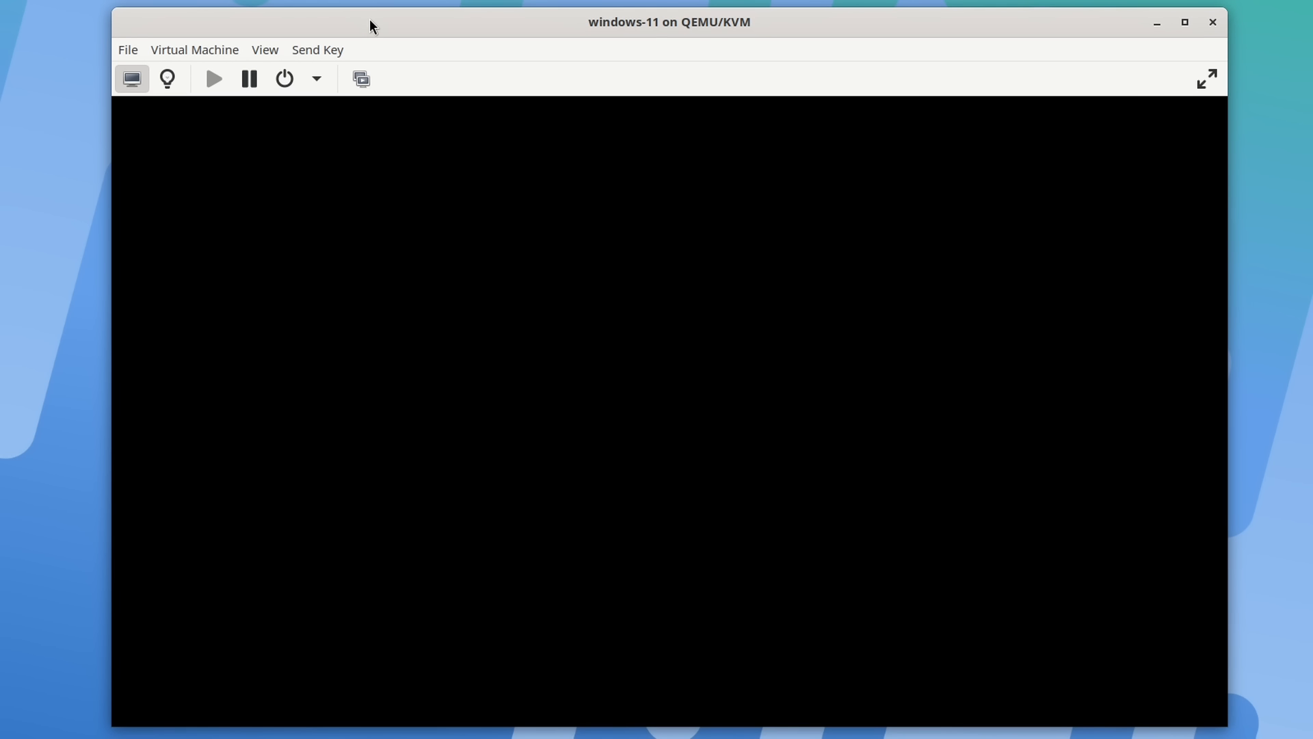
Dismiss the guest's lock screen and sign in to Windows 11 with the account PIN
key("Return")
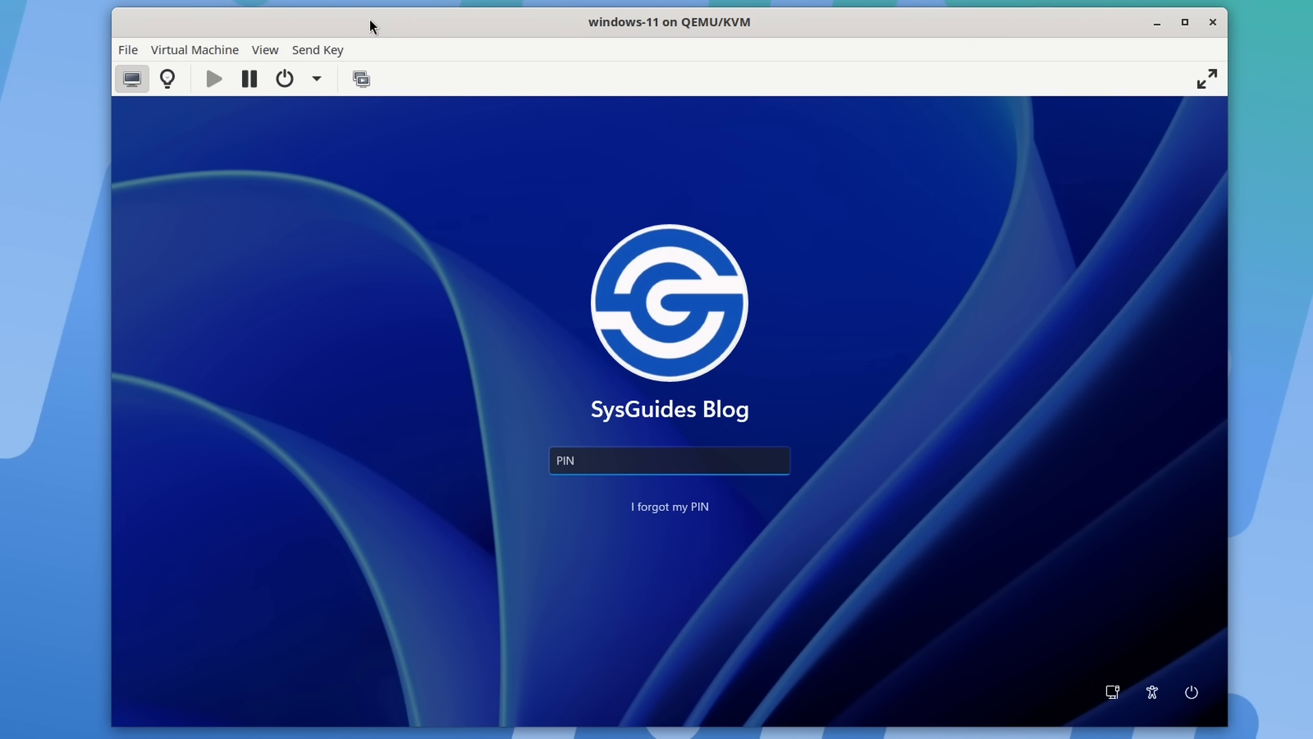
type("••••")
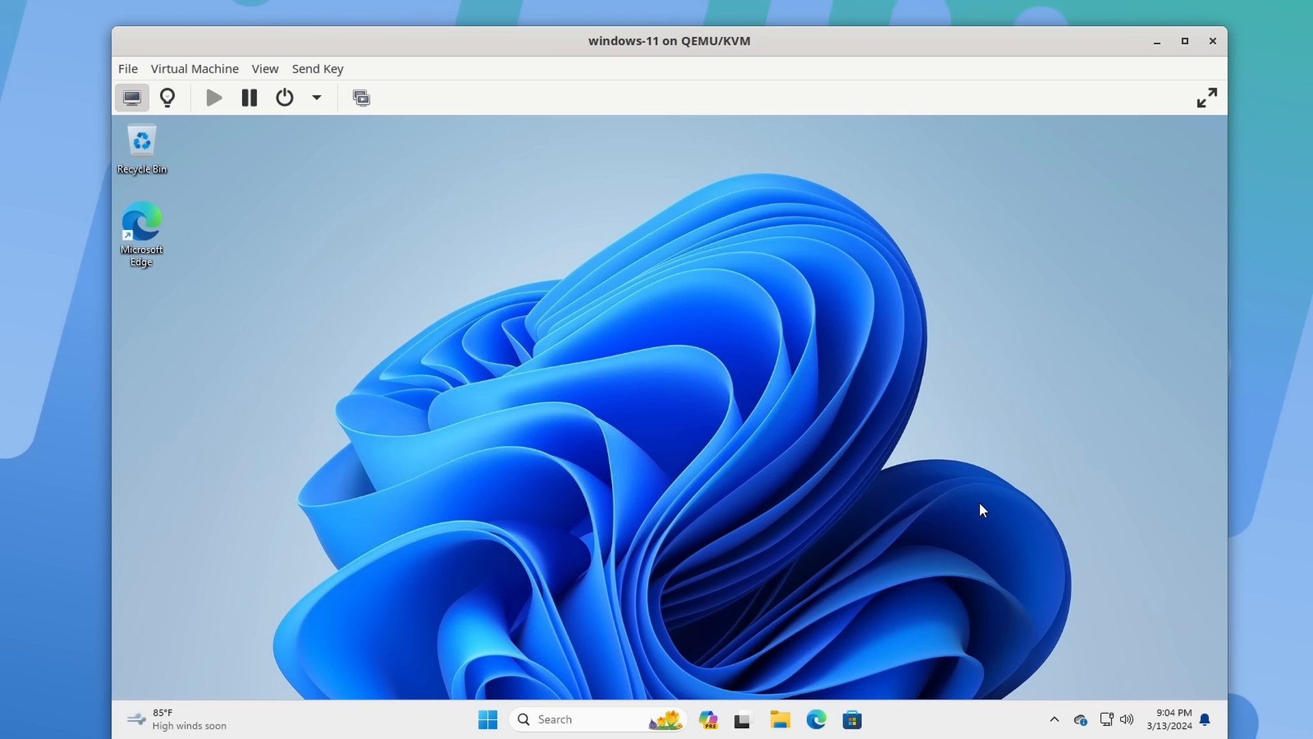
Open Device security from the Windows Security page under Privacy & security in the guest's Settings
left_click(490, 720)
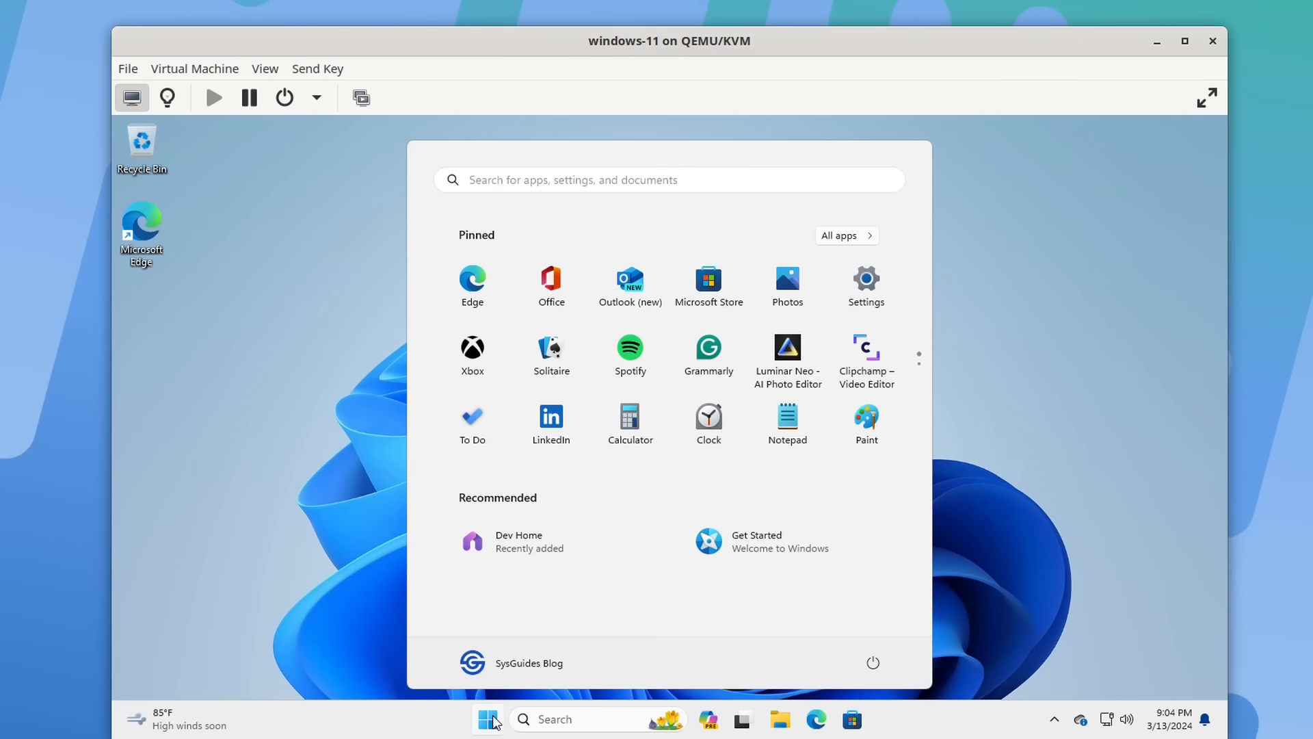
left_click(865, 294)
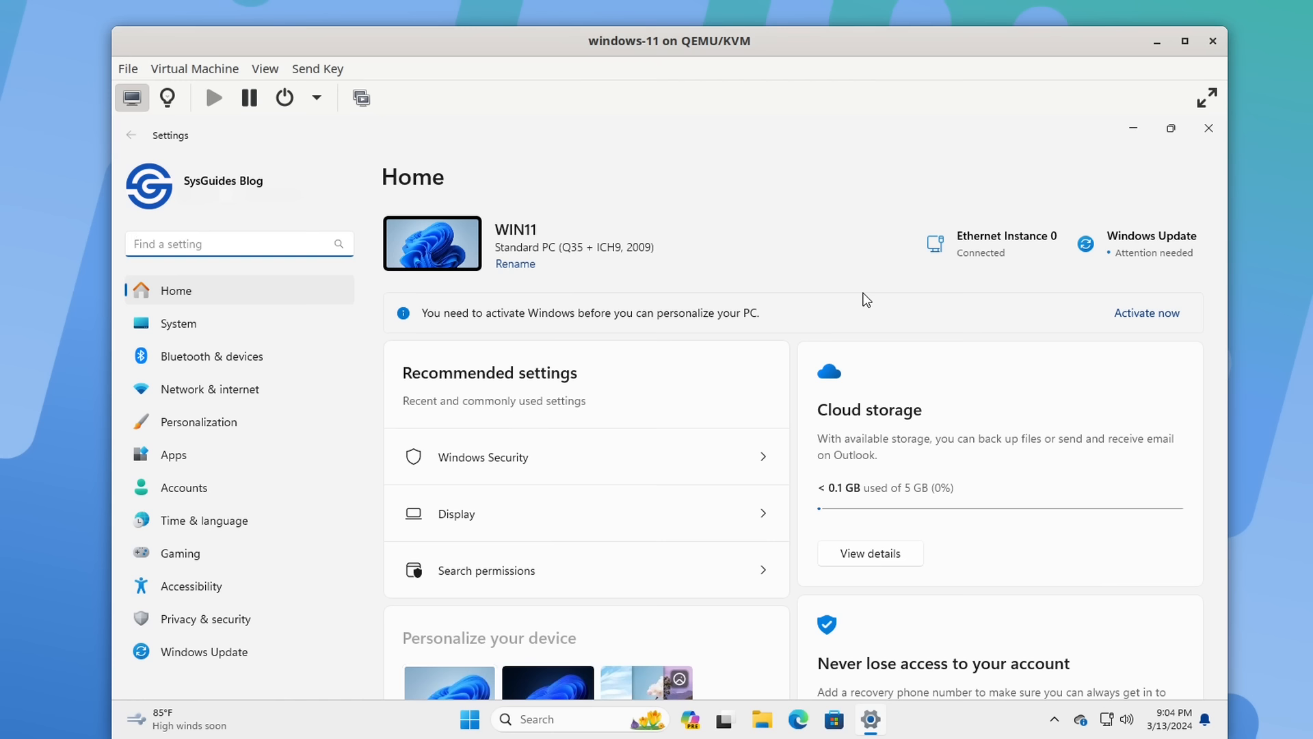
left_click(231, 619)
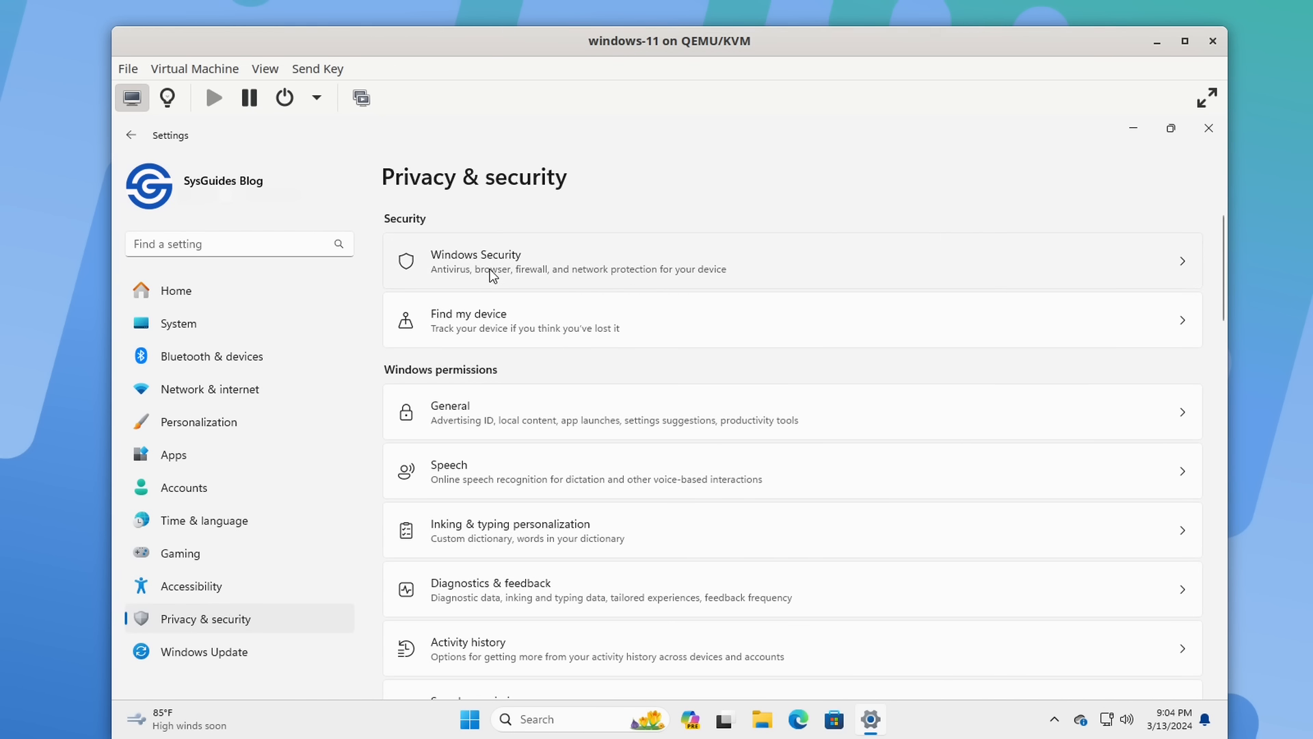
left_click(489, 275)
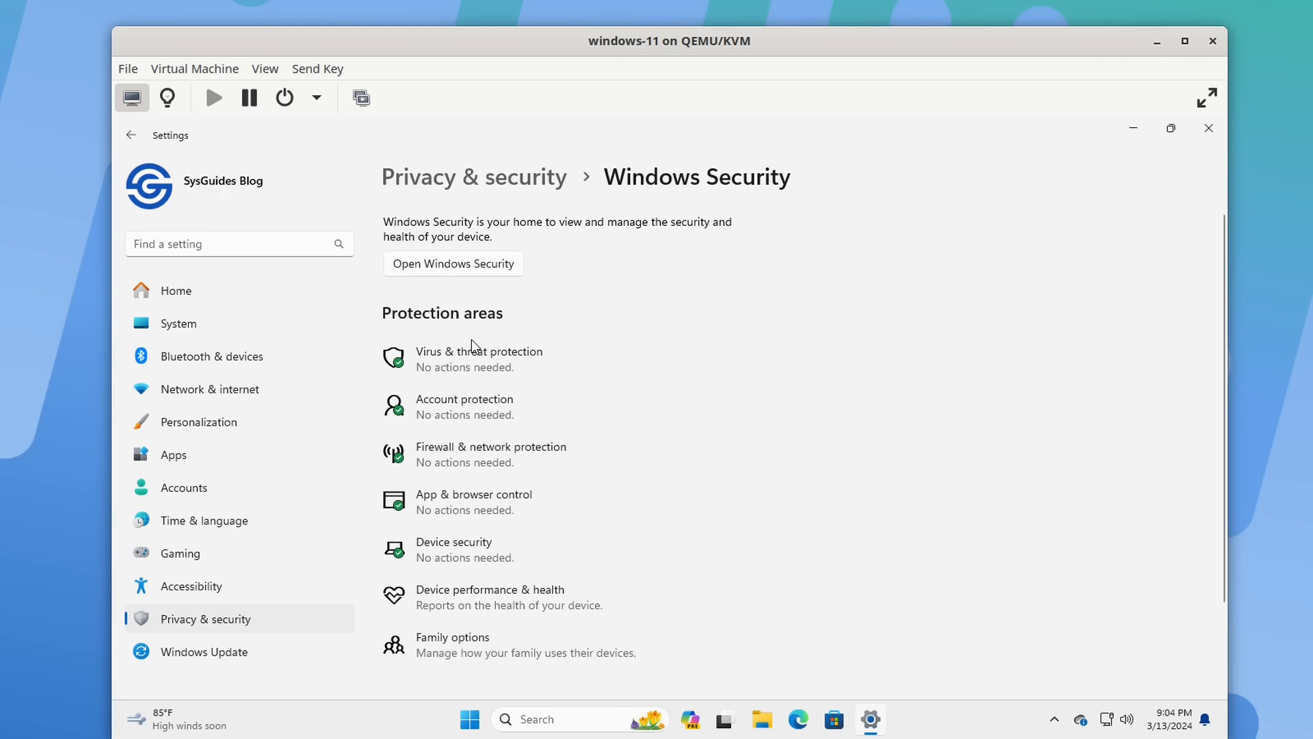
left_click(458, 547)
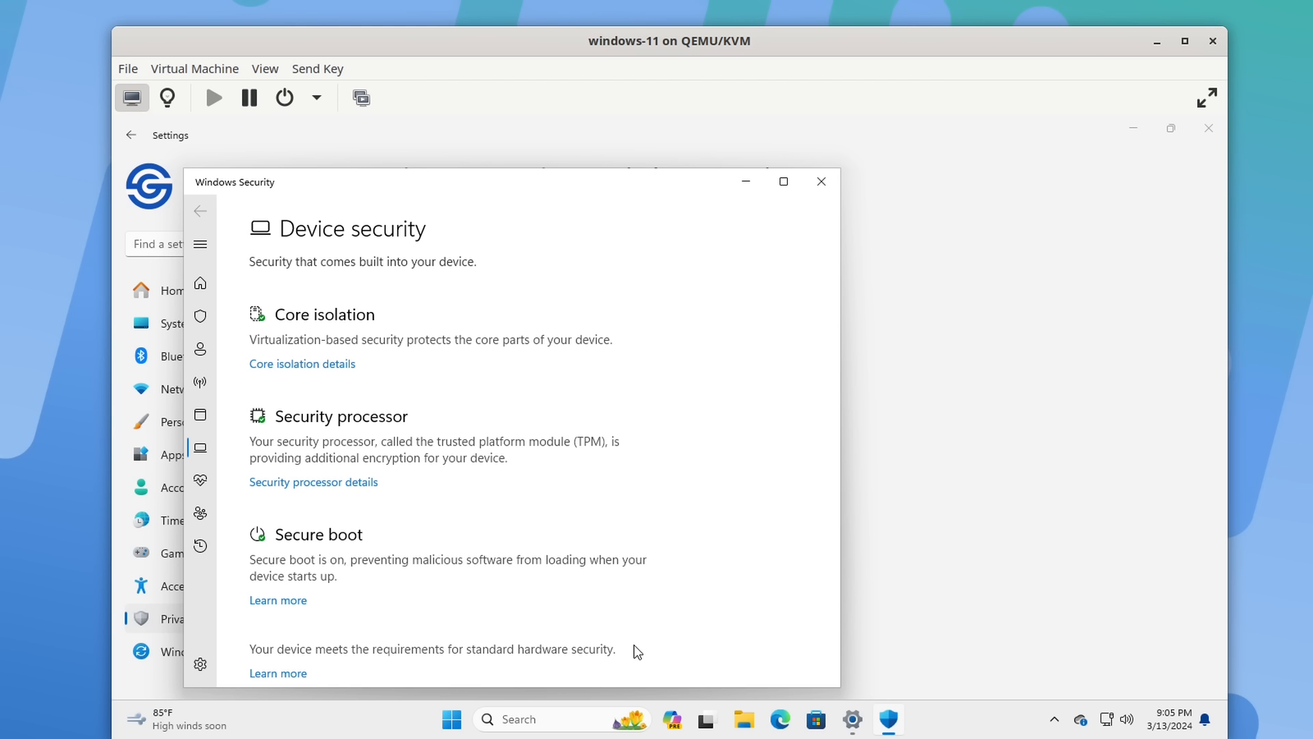
Review the Core isolation details, including the Memory integrity option, and close Windows Security
left_click(330, 366)
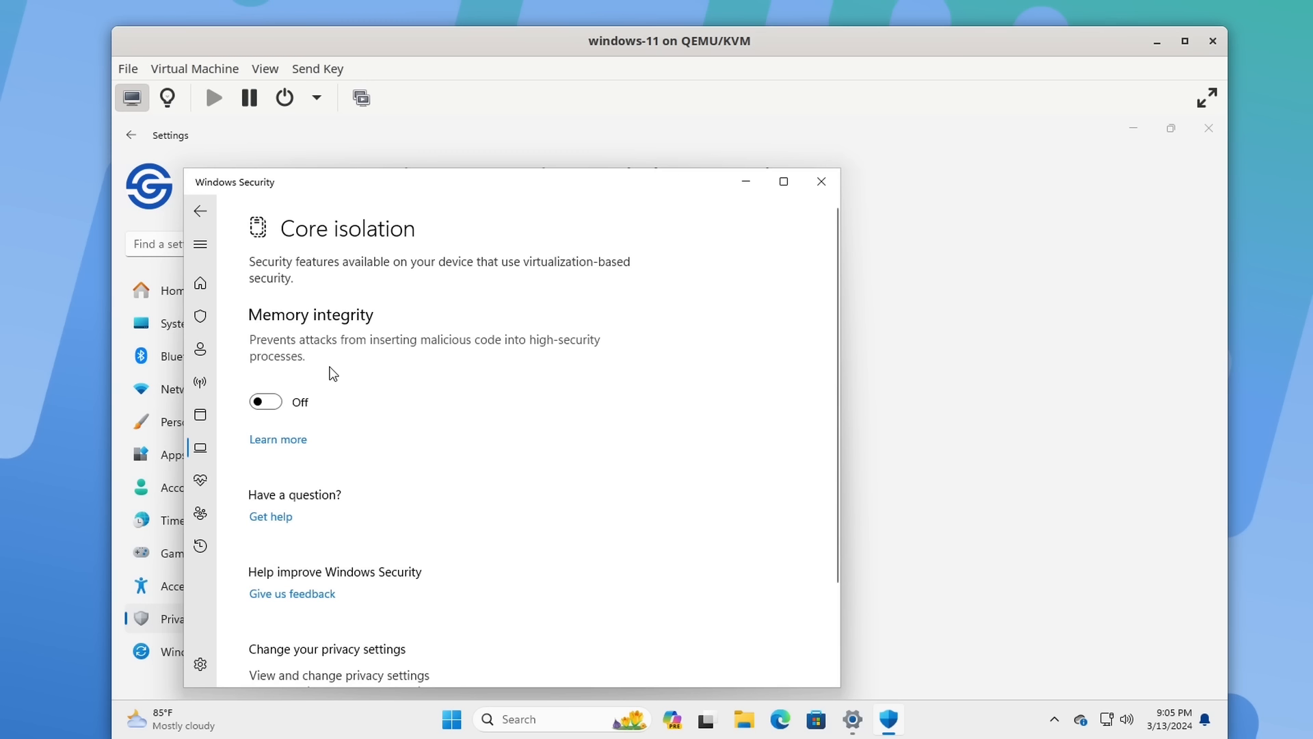
scroll(432, 425, "down", 3)
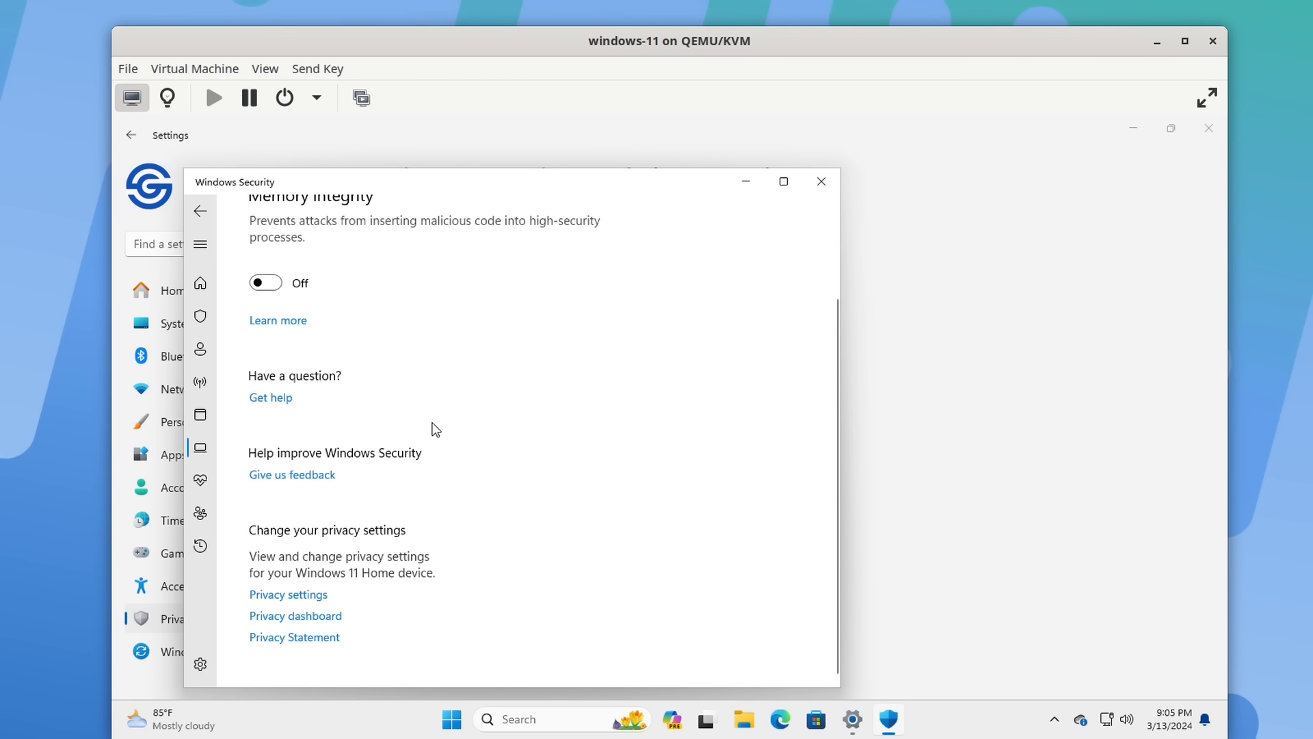
scroll(432, 425, "up", 3)
left_click(821, 182)
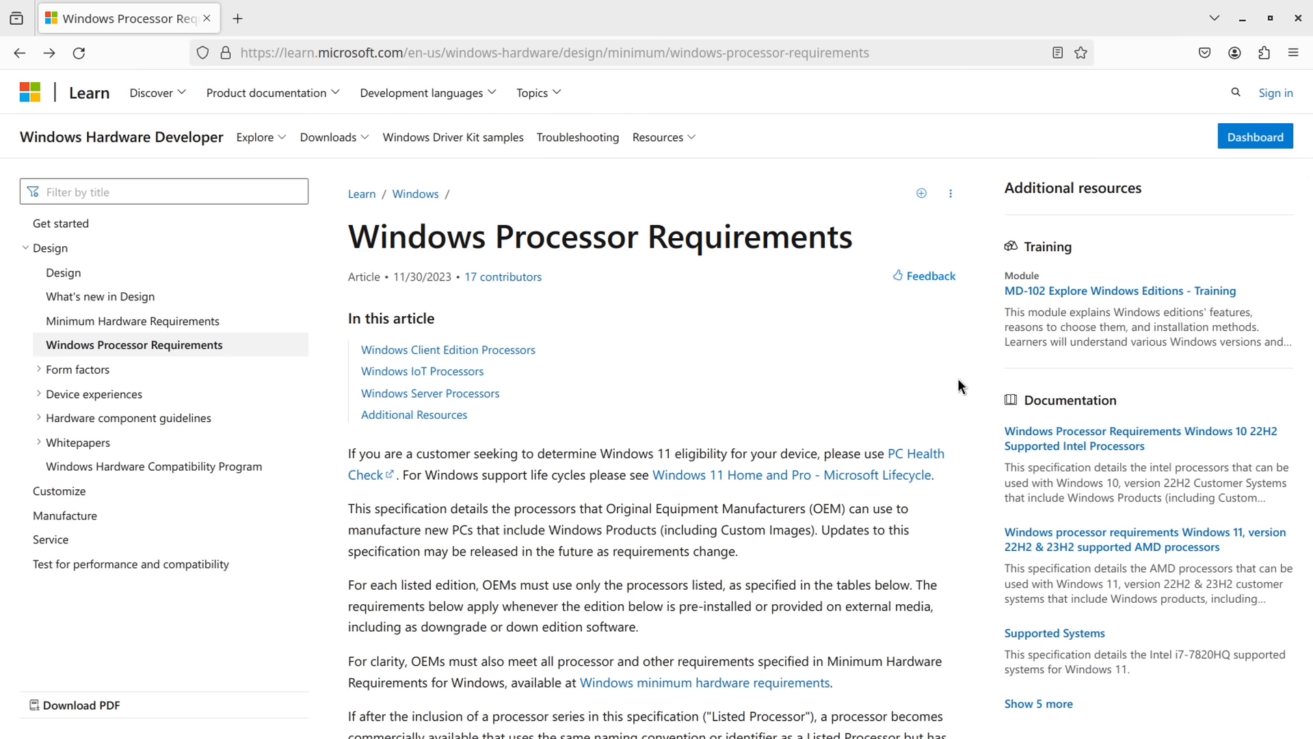
In the web browser, open the supported Intel processors list for Windows 11 version 22H2 & 23H2 from Microsoft's Windows Processor Requirements article
scroll(957, 383, "down", 15)
scroll(959, 404, "down", 10)
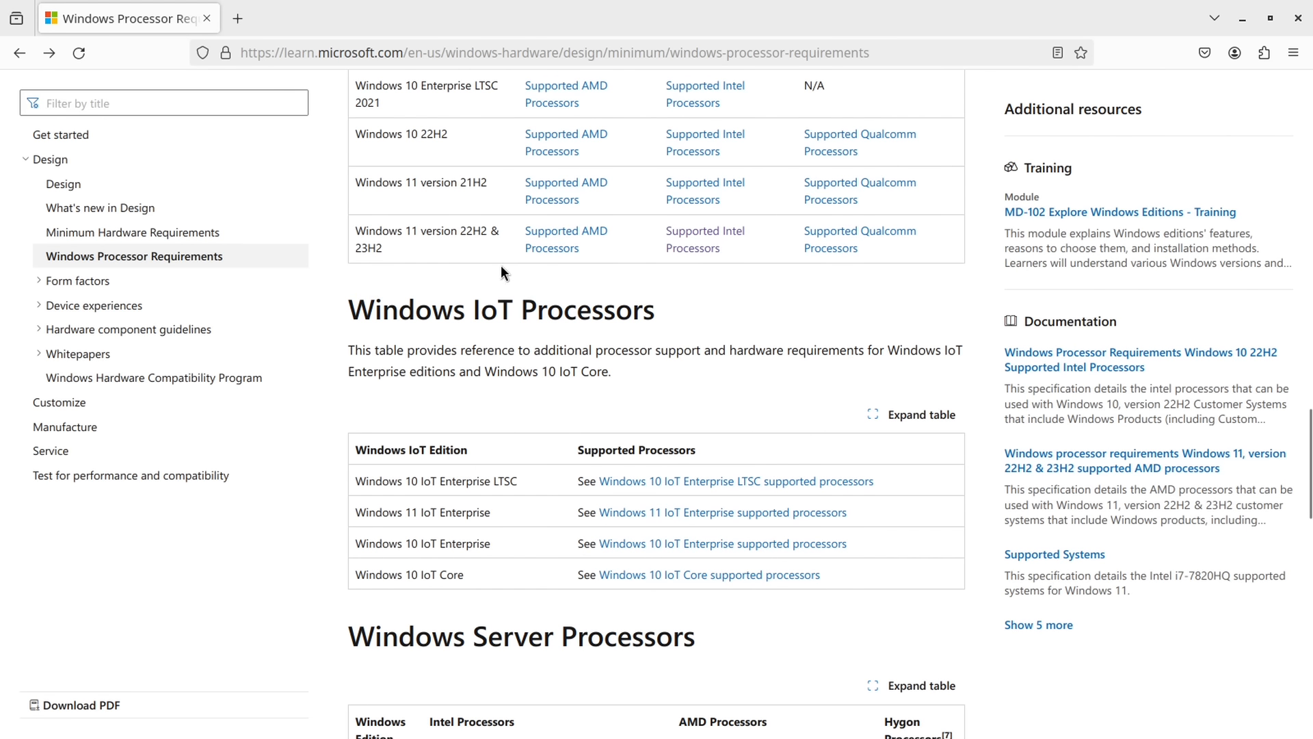
left_click(684, 227)
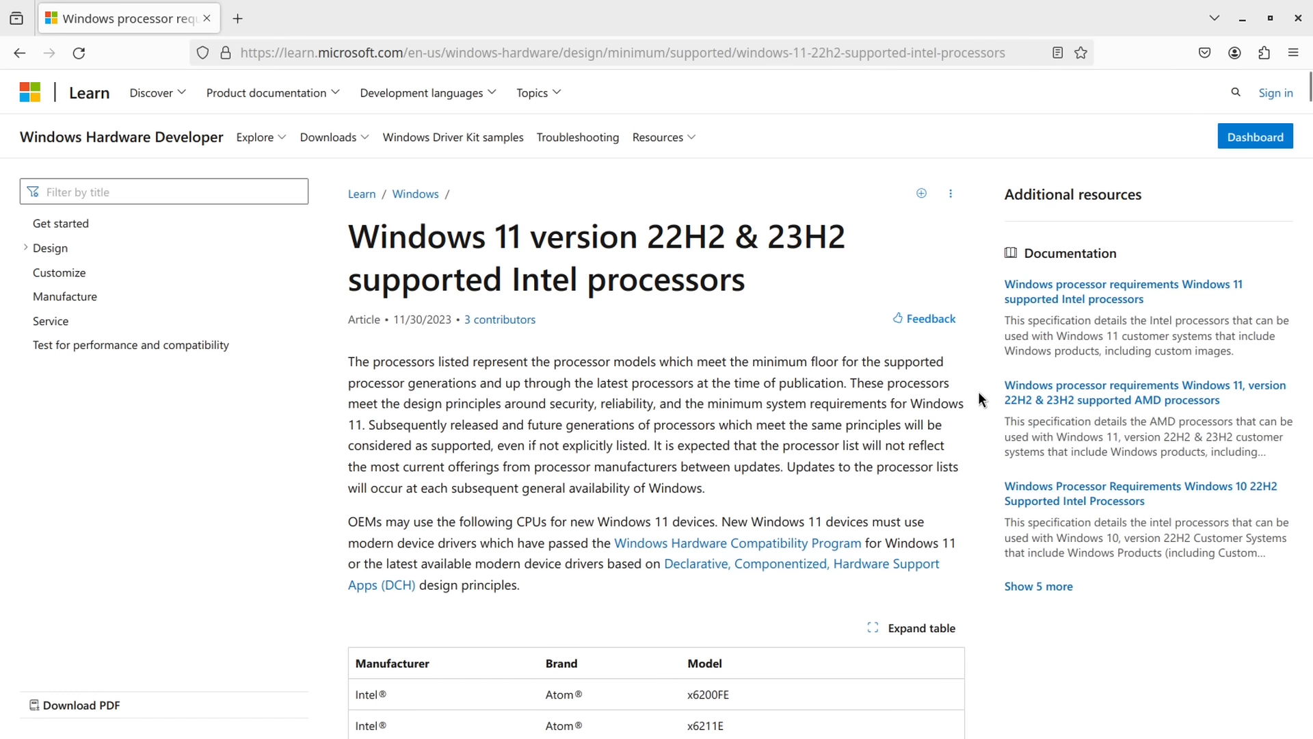
Examine the supported Intel processor models from Atom through Core i7, and return to the virtual machine to close its Settings
scroll(977, 396, "down", 5)
scroll(974, 398, "down", 15)
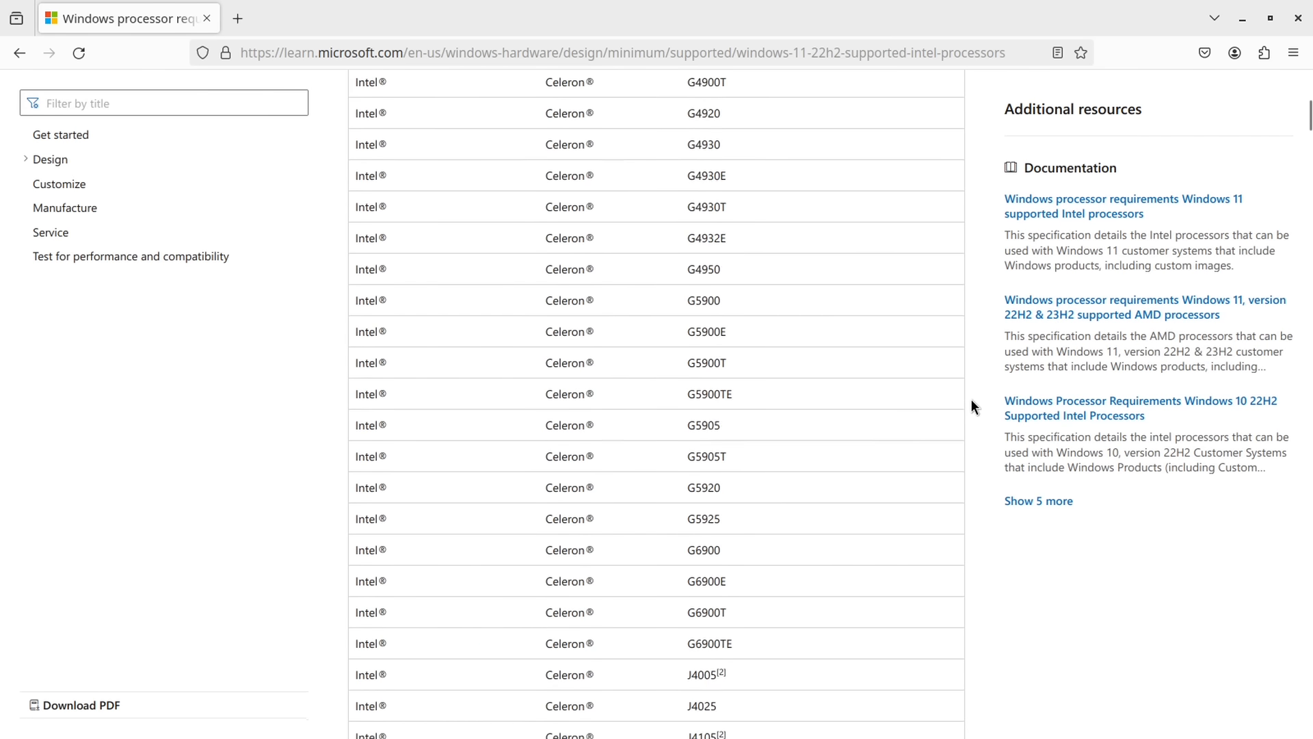
scroll(970, 400, "down", 20)
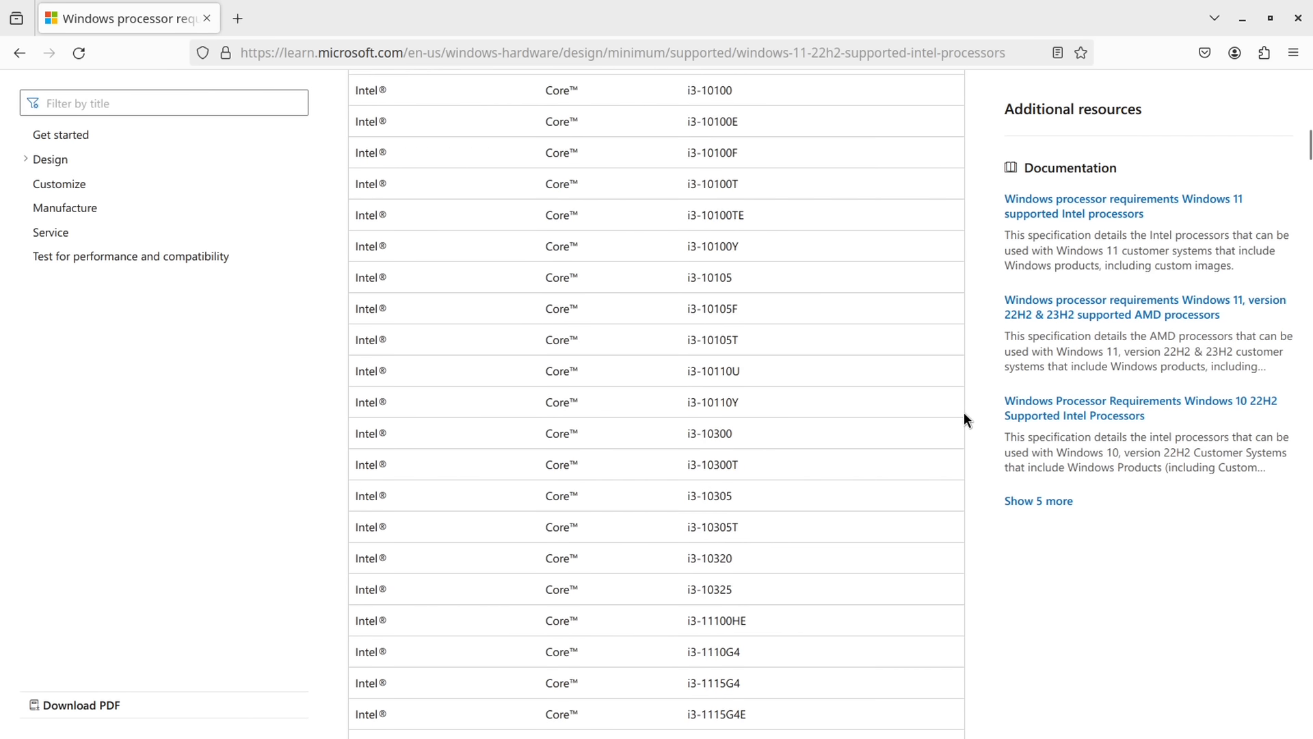
scroll(966, 420, "down", 10)
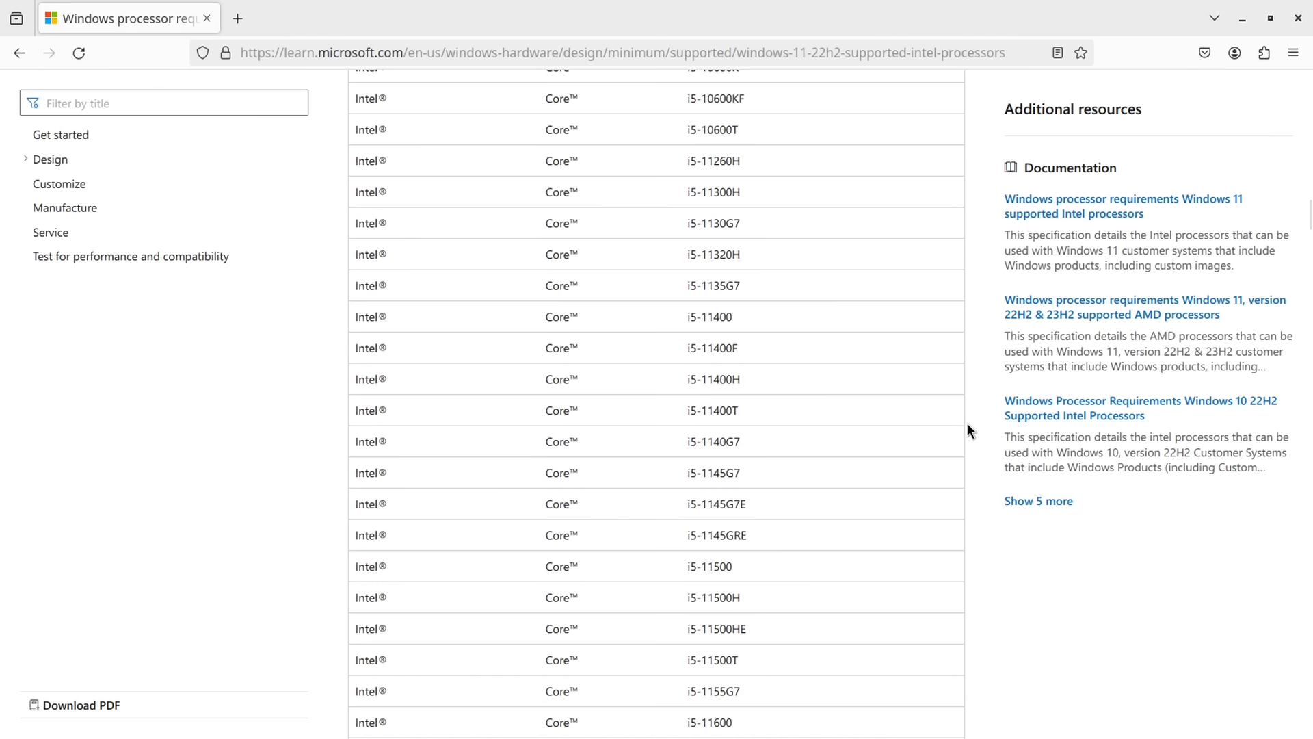
scroll(967, 425, "down", 10)
scroll(972, 444, "down", 20)
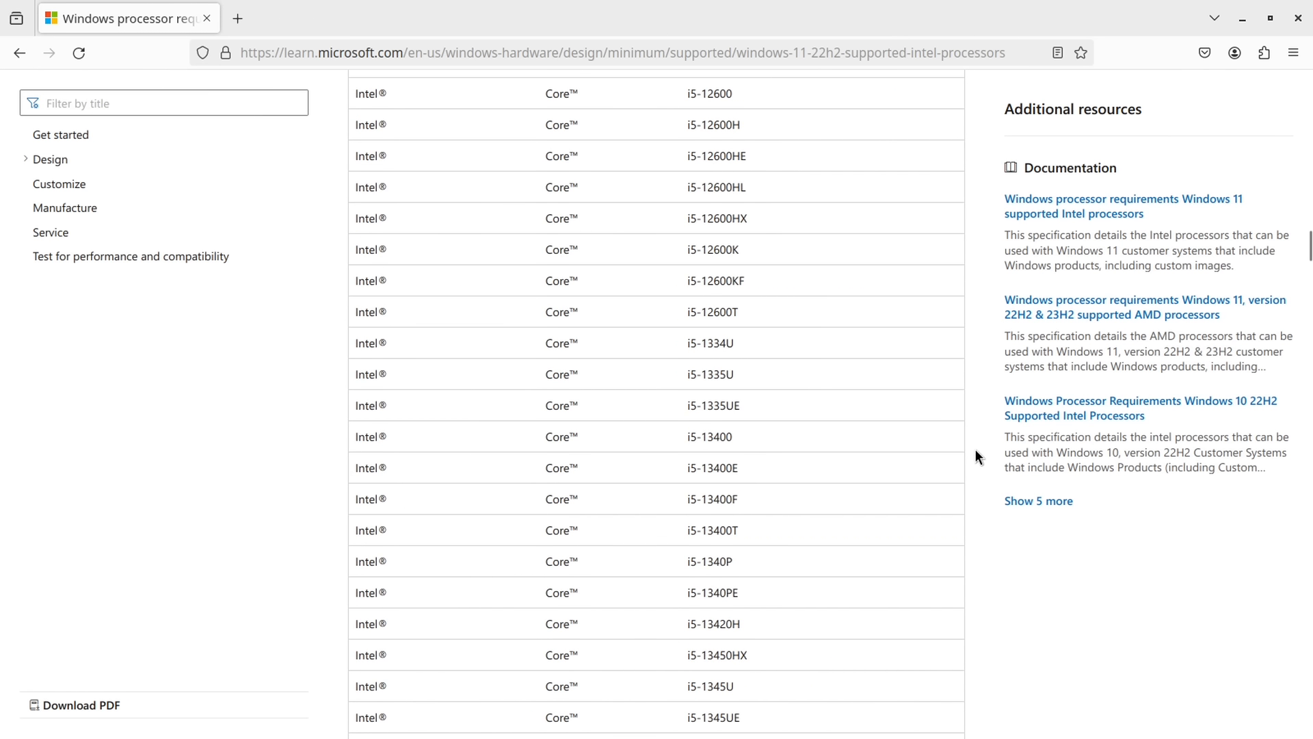
scroll(982, 465, "down", 20)
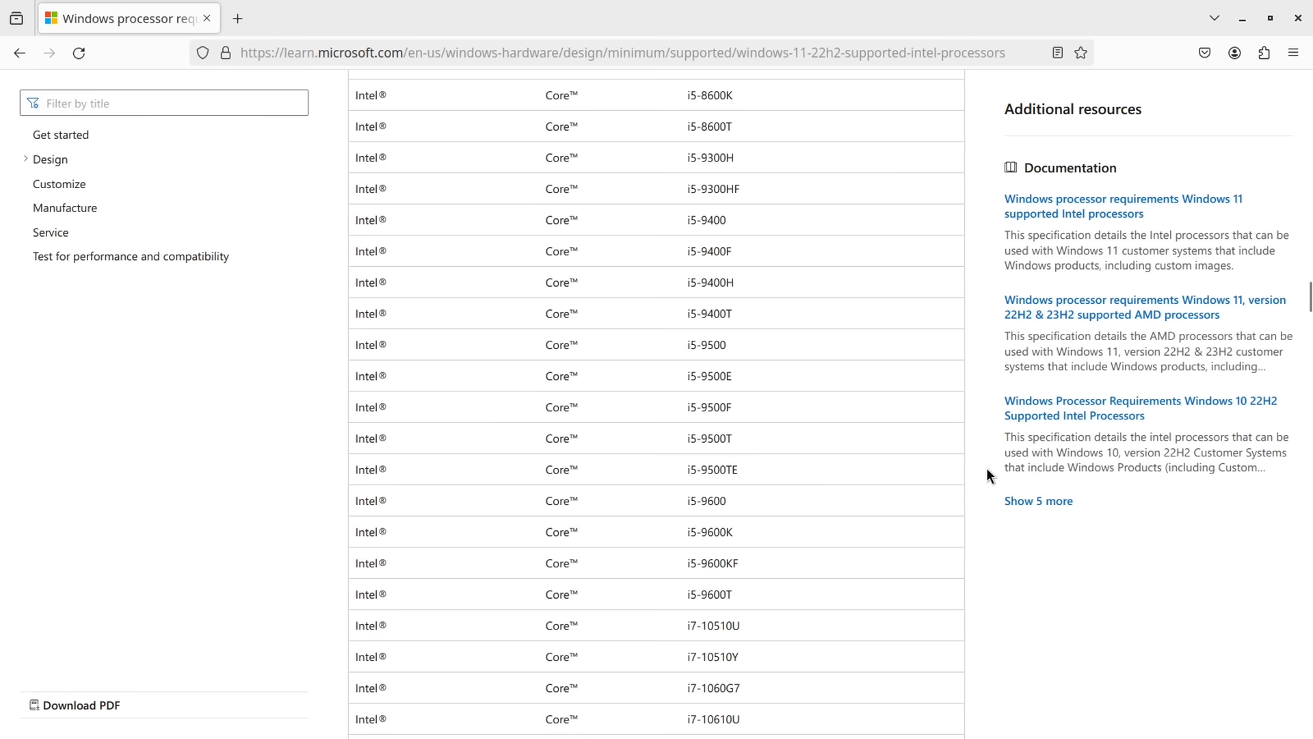
scroll(987, 468, "down", 20)
scroll(990, 474, "down", 20)
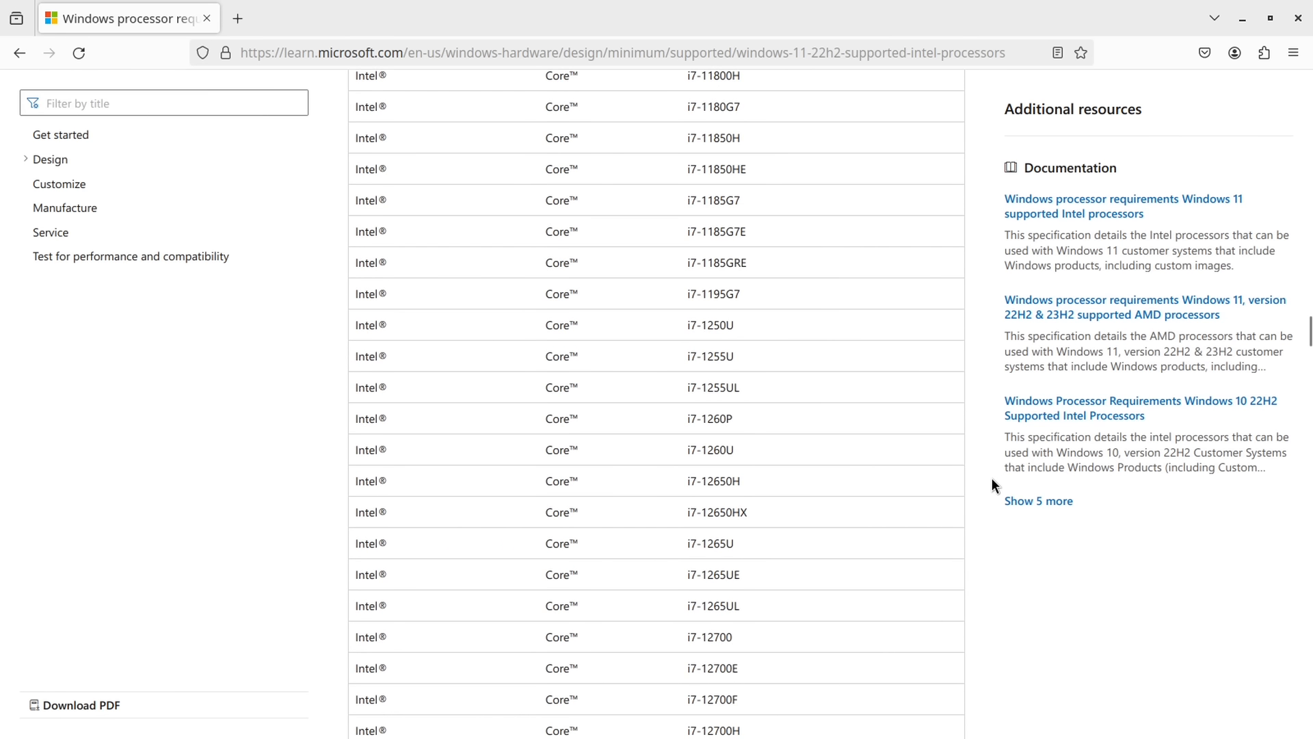
scroll(992, 477, "down", 20)
scroll(994, 483, "down", 20)
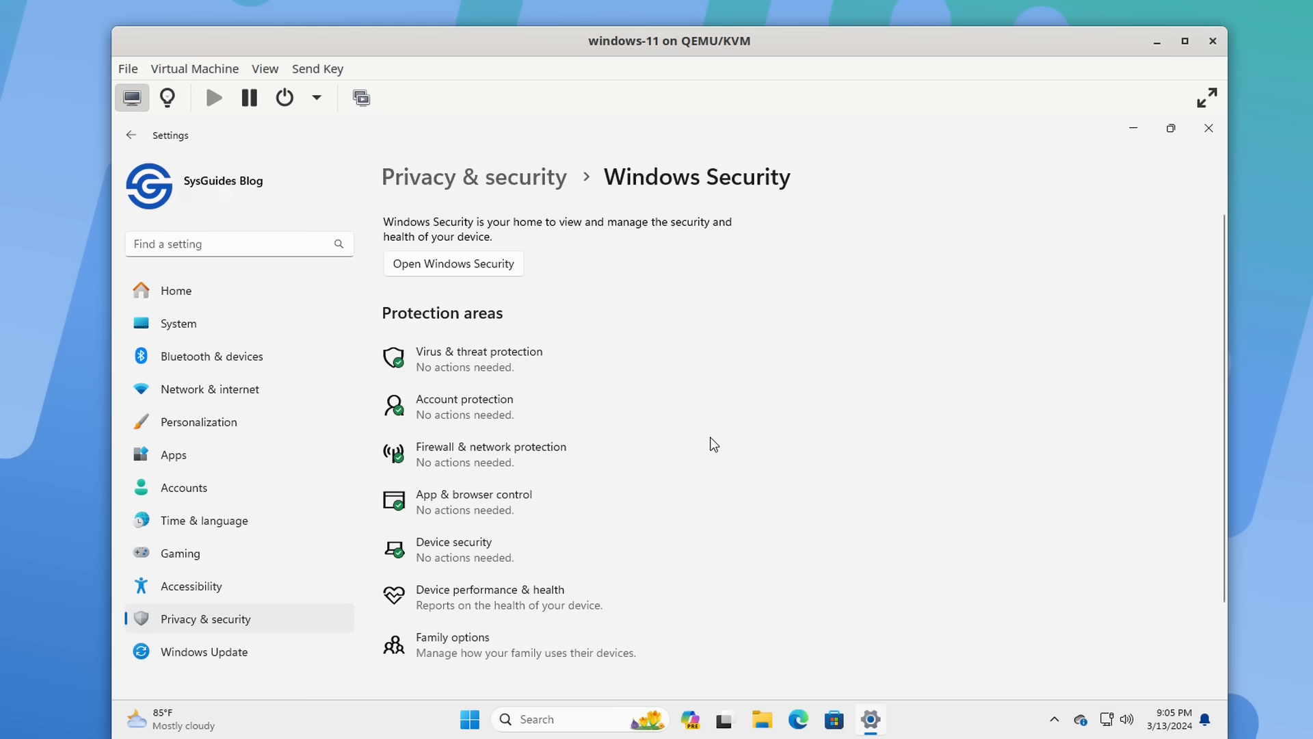
left_click(1209, 128)
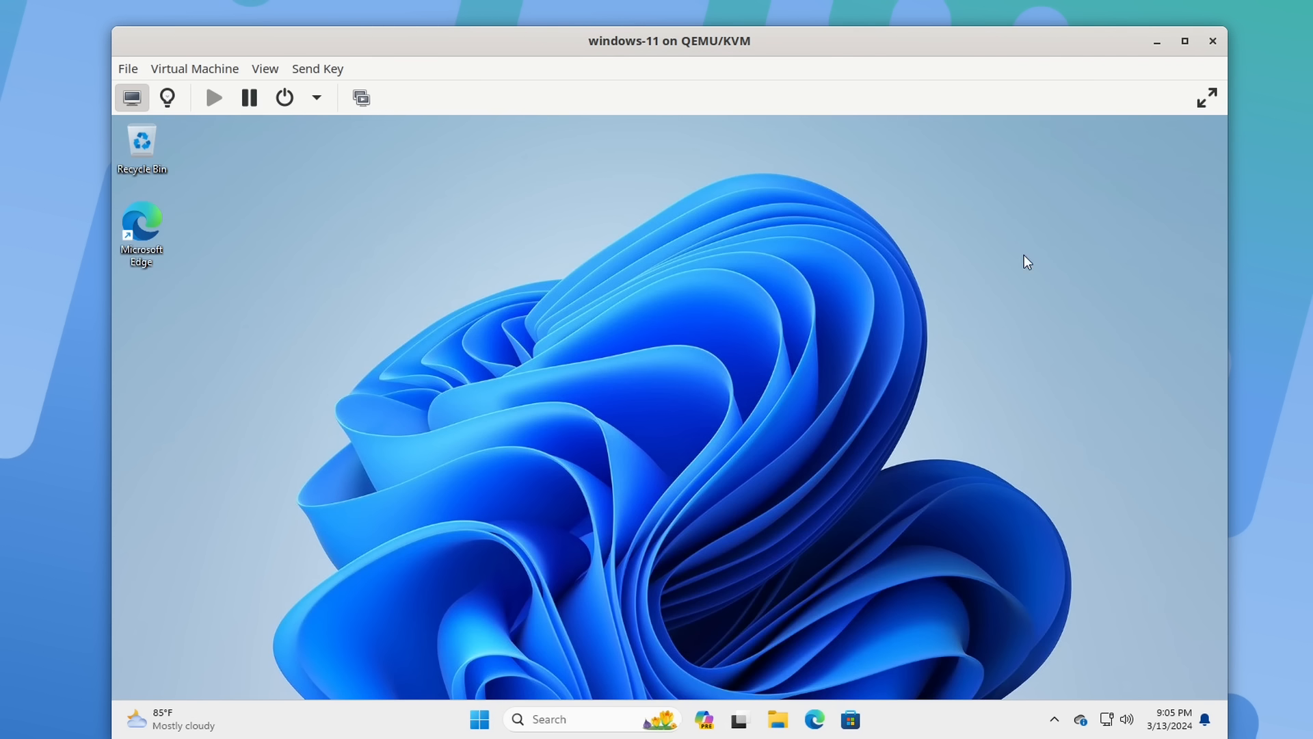
Shut down the Windows 11 guest from within Windows
left_click(487, 719)
left_click(881, 666)
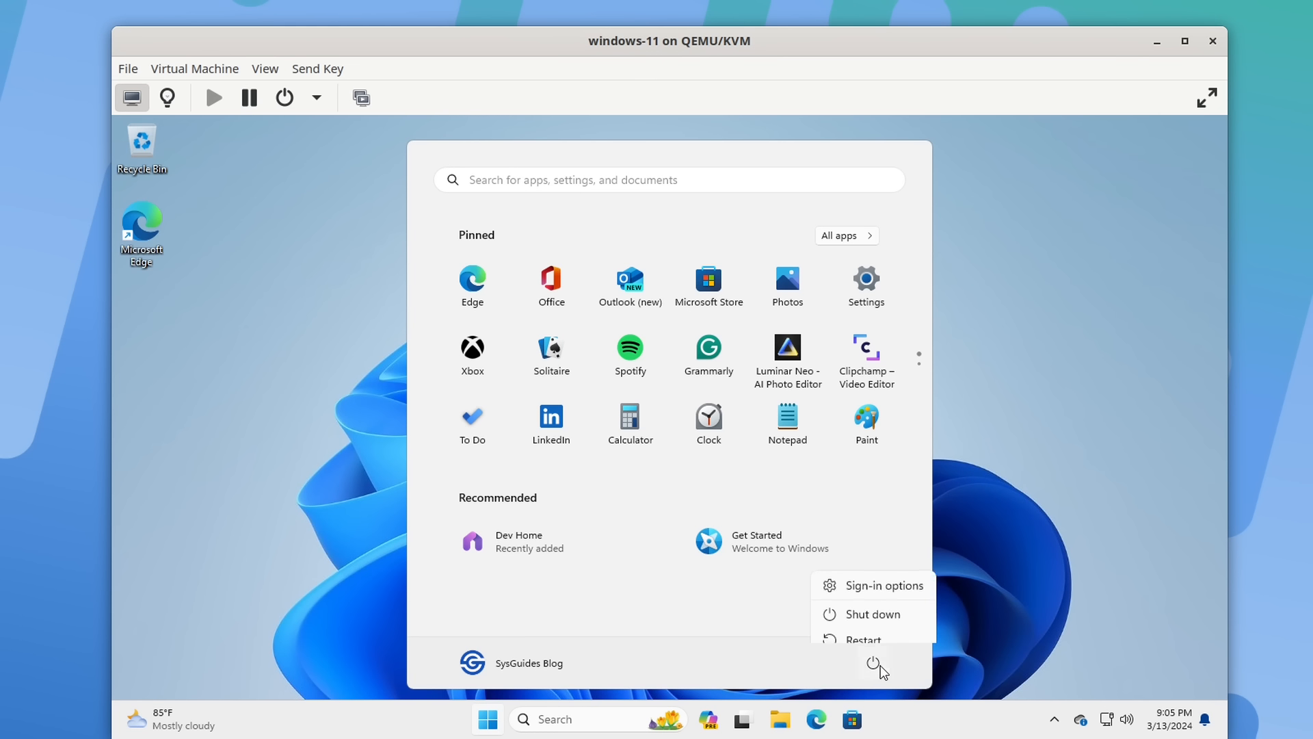
left_click(892, 600)
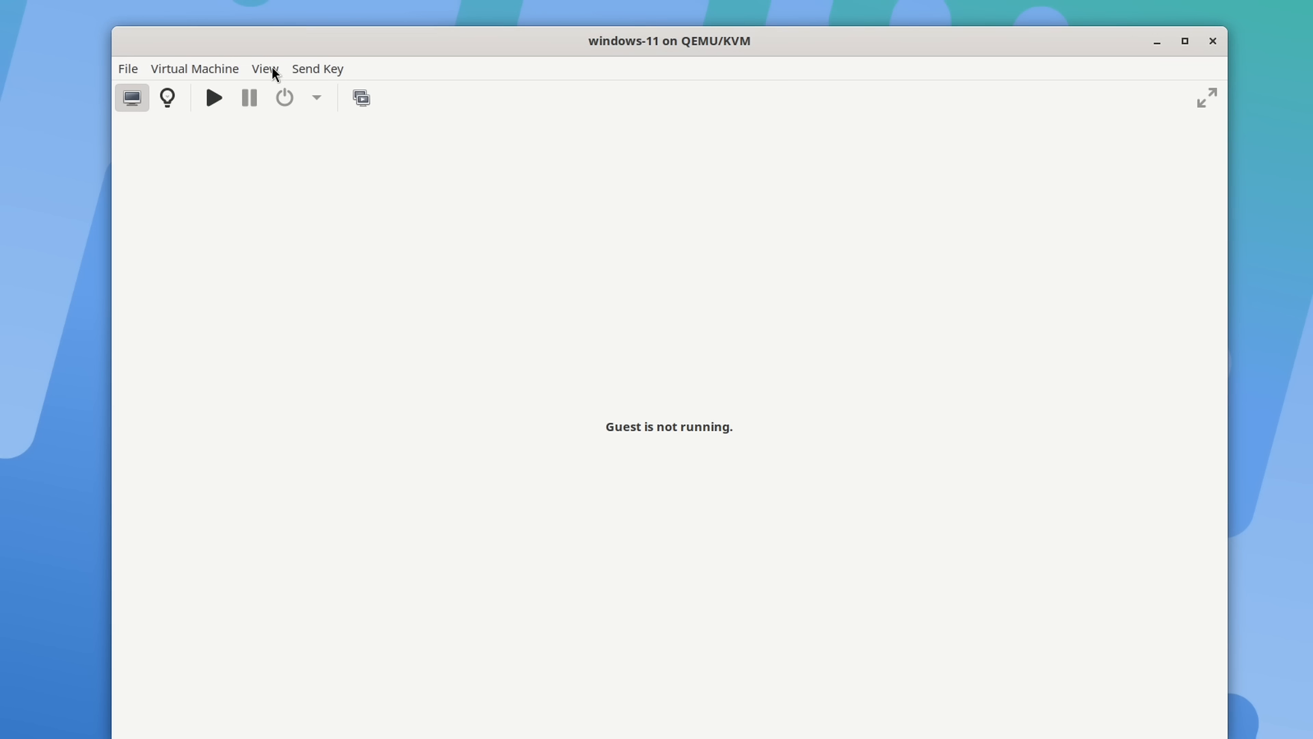
left_click_drag(276, 48, 276, 35)
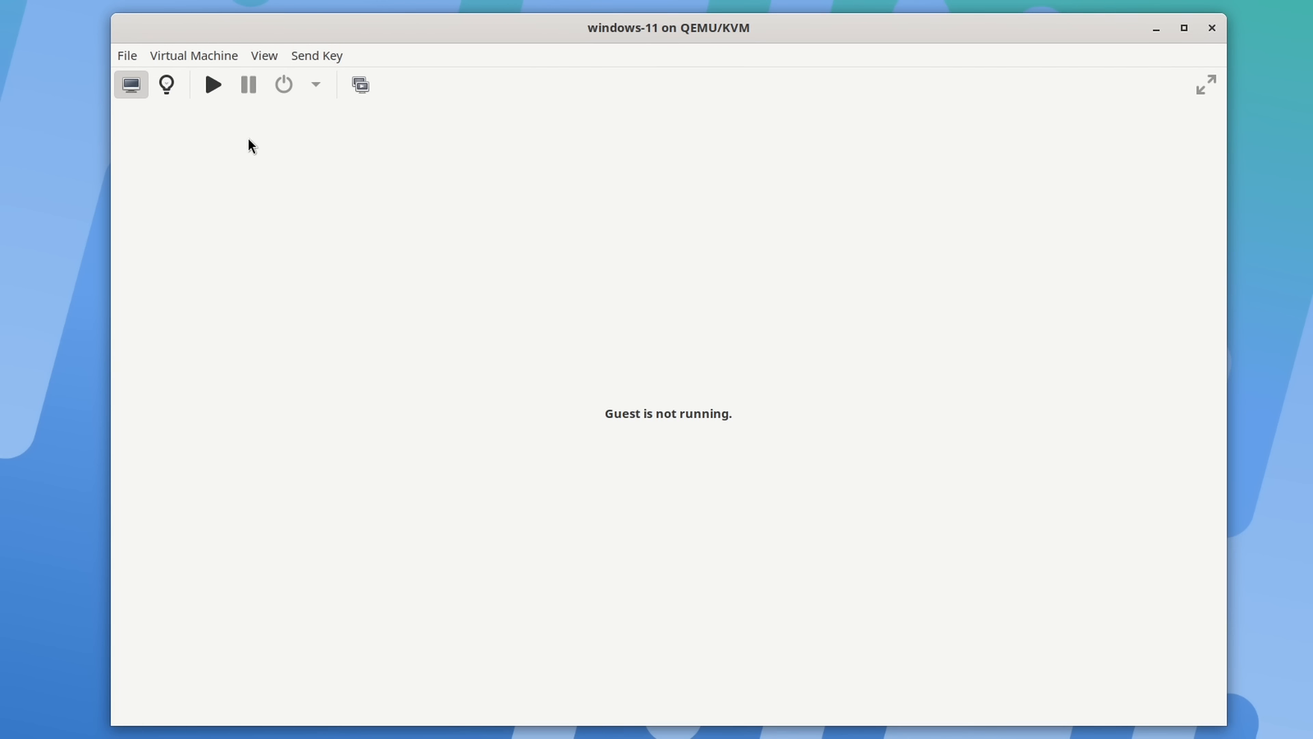
Open the virtual machine's overview XML and turn the self-closing cpu element into an opening tag followed by a new line
left_click(166, 85)
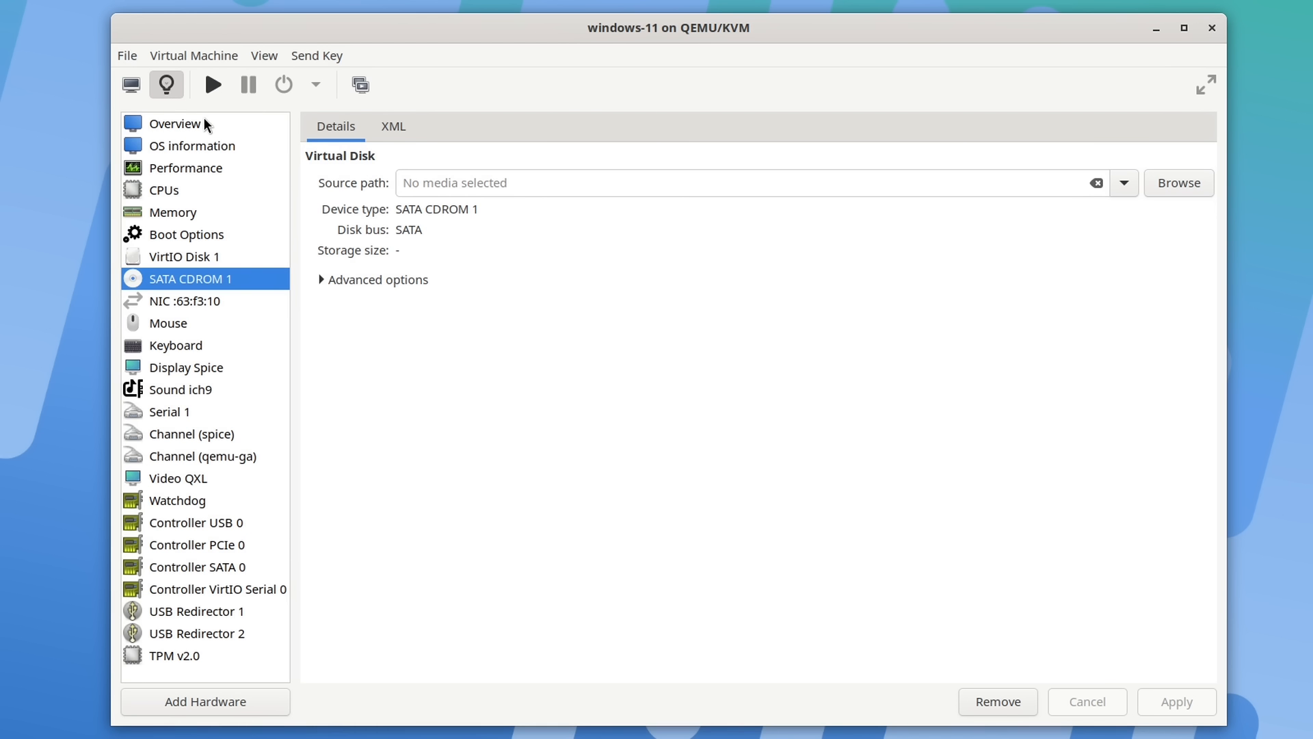
left_click(204, 124)
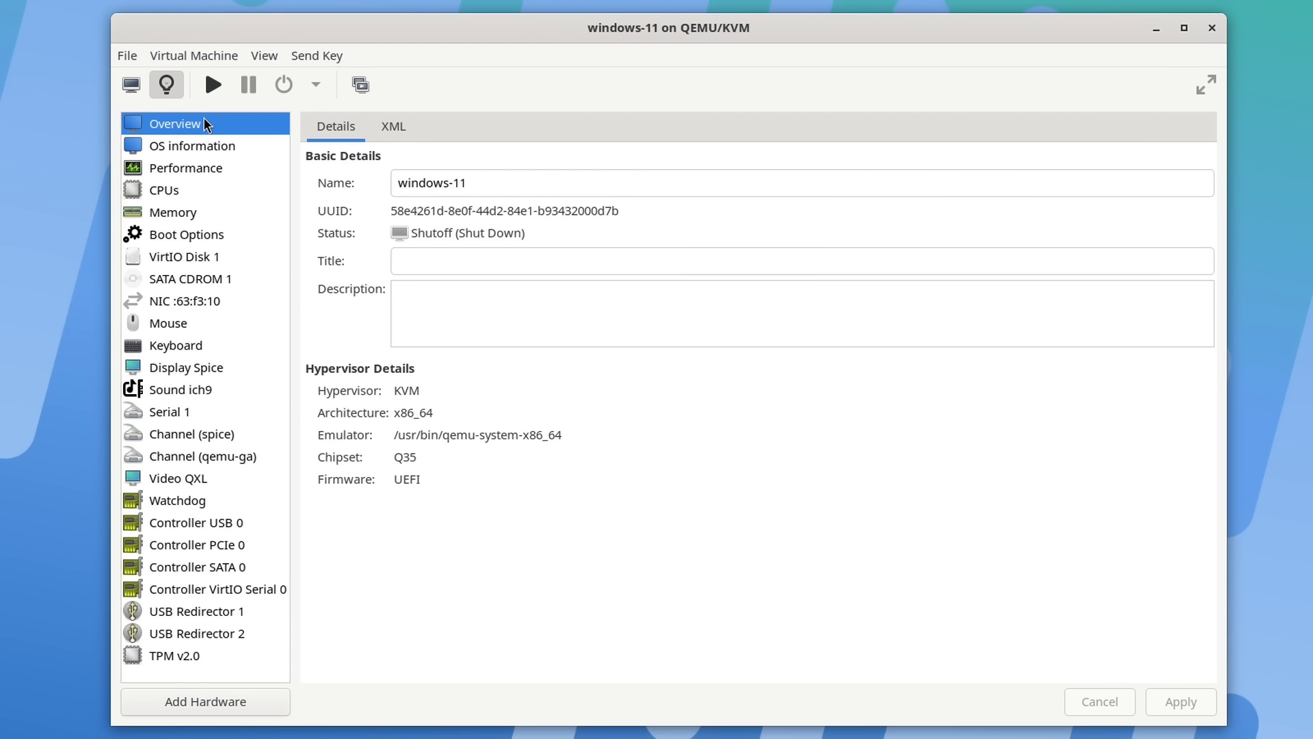
left_click(387, 129)
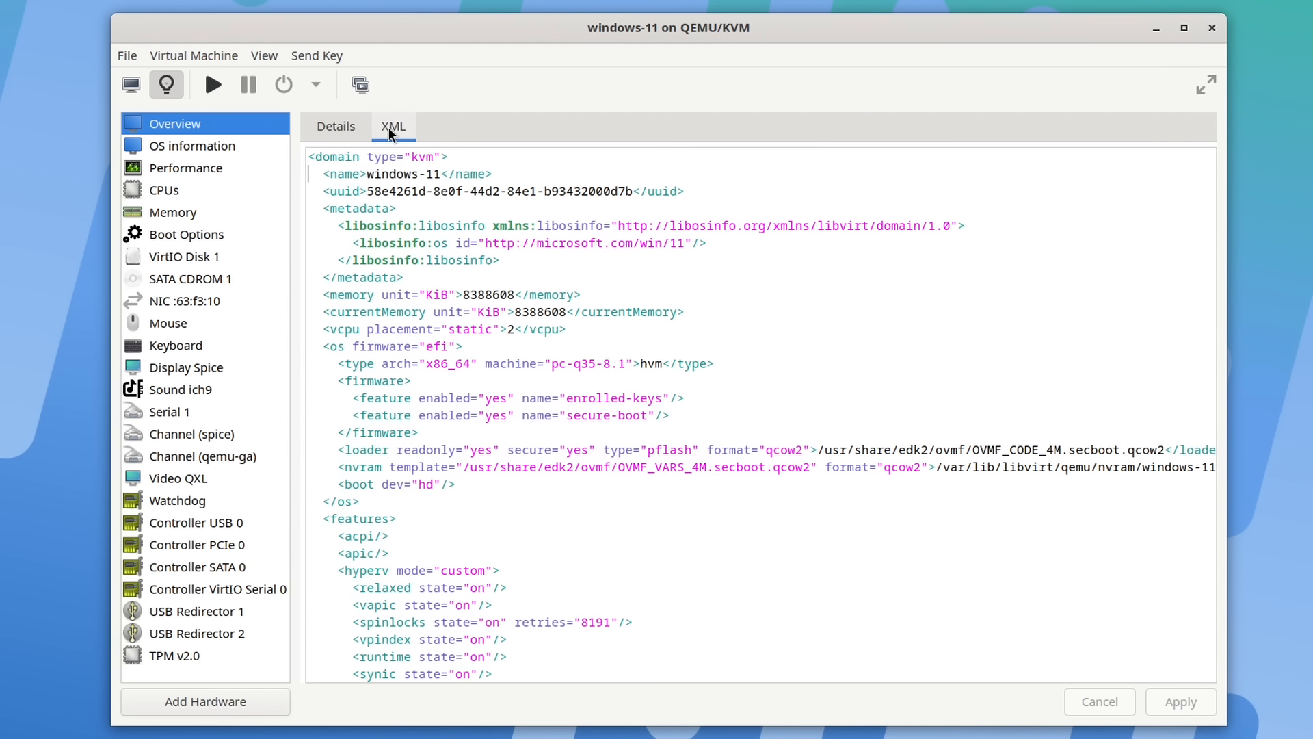
scroll(529, 415, "down", 8)
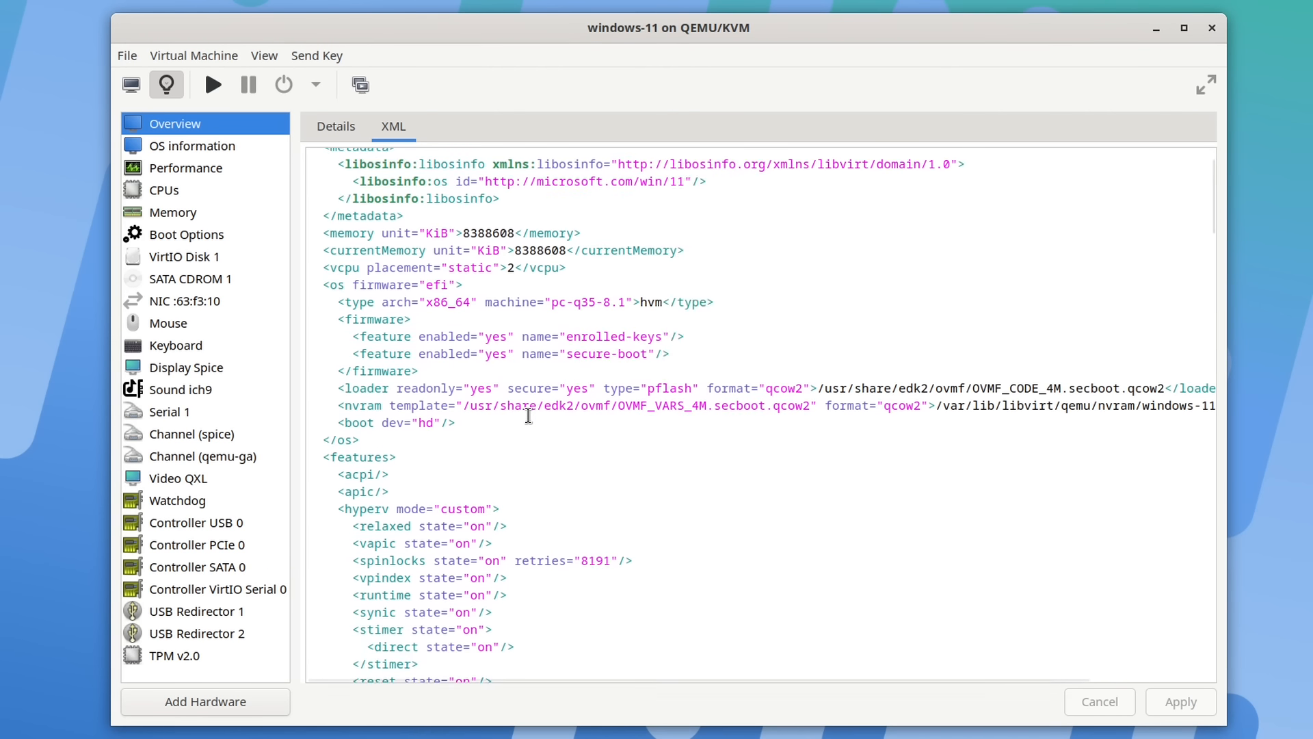
scroll(530, 421, "down", 2)
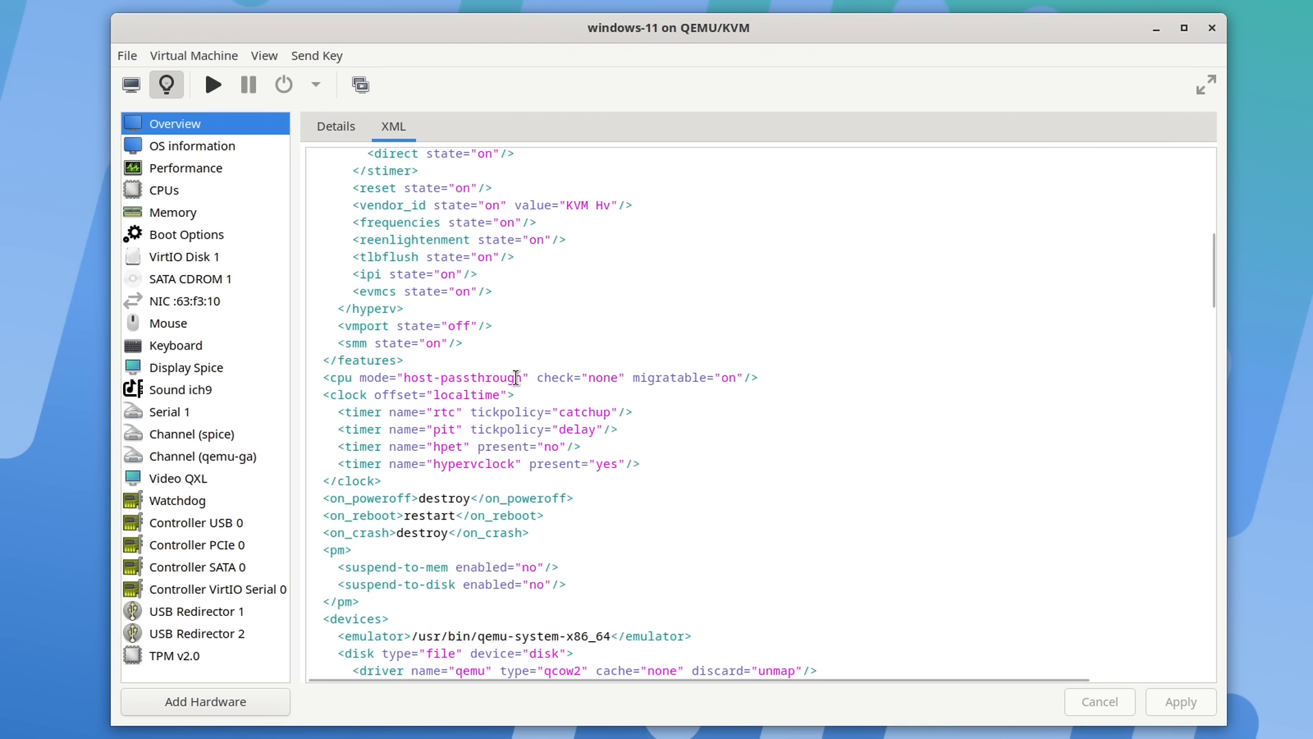
left_click(745, 387)
key("Delete")
key("Return")
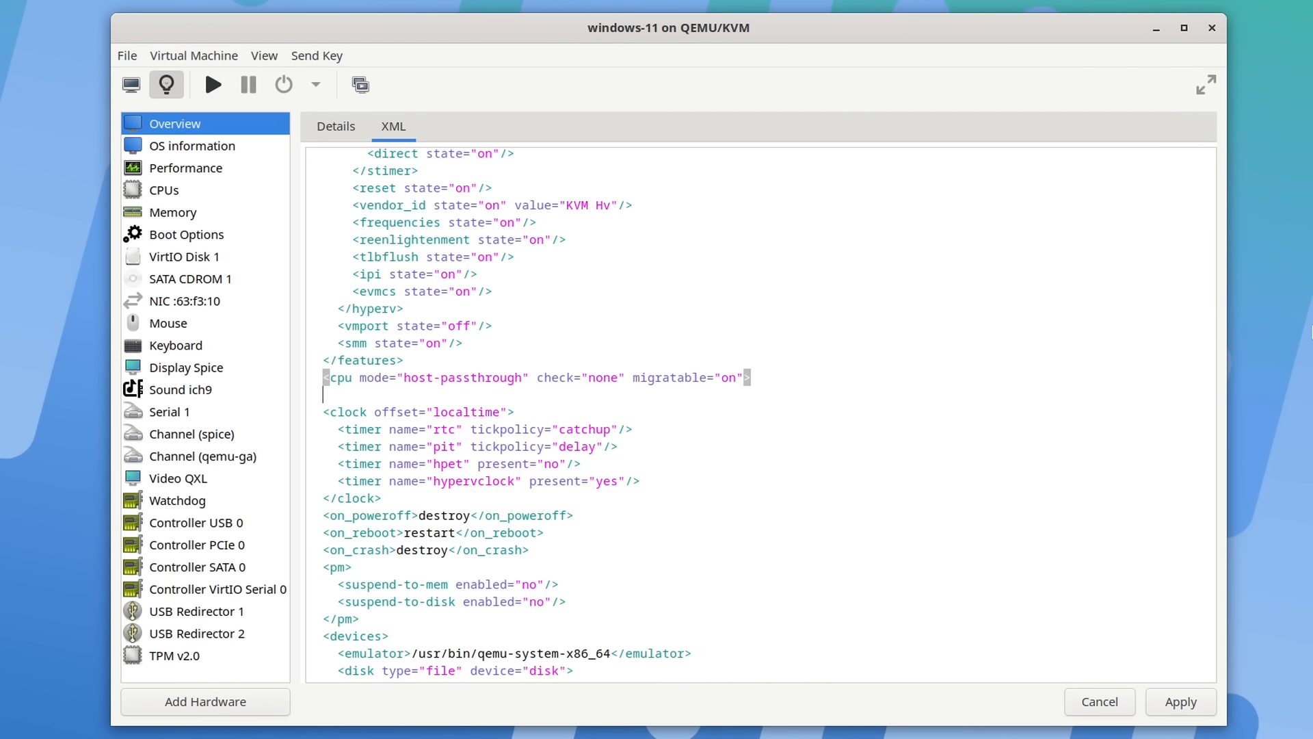
Add <feature policy="require" name="vmx"/> inside the cpu element, close it with </cpu>, and apply the XML changes
type("<feat")
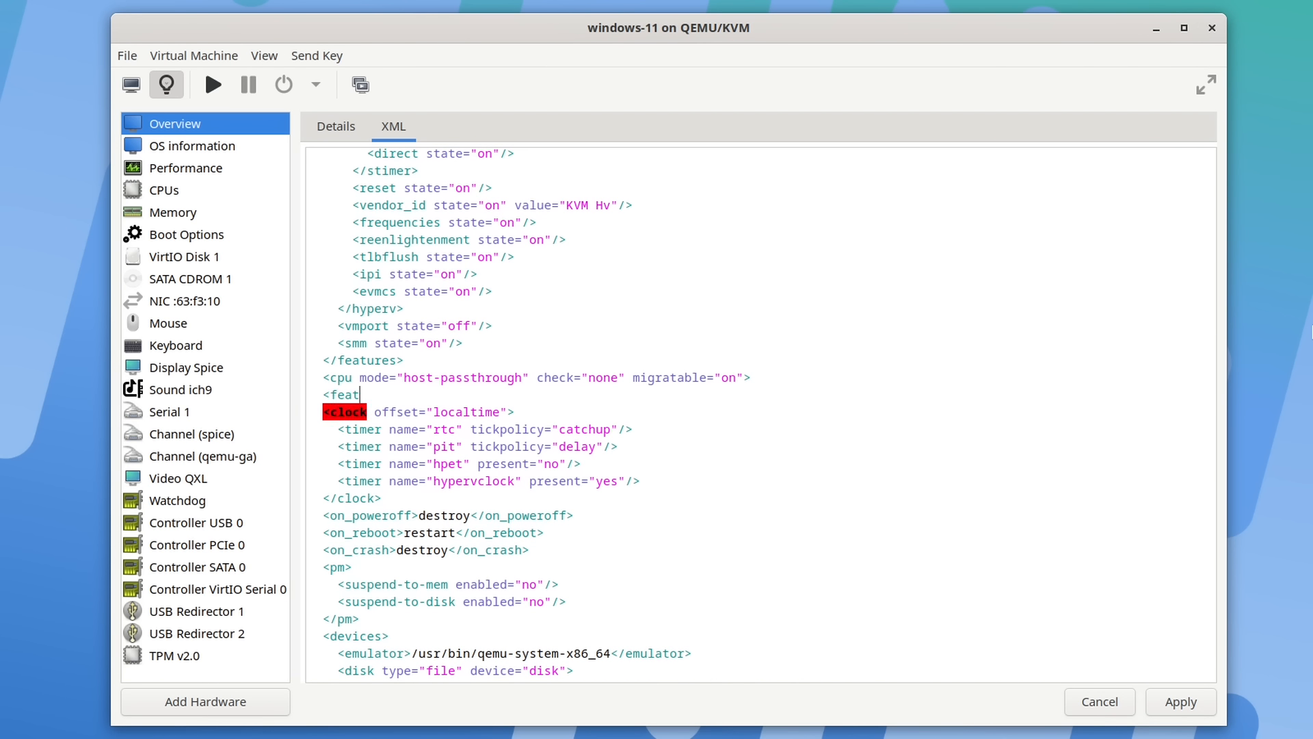
type("ure policy=\"require")
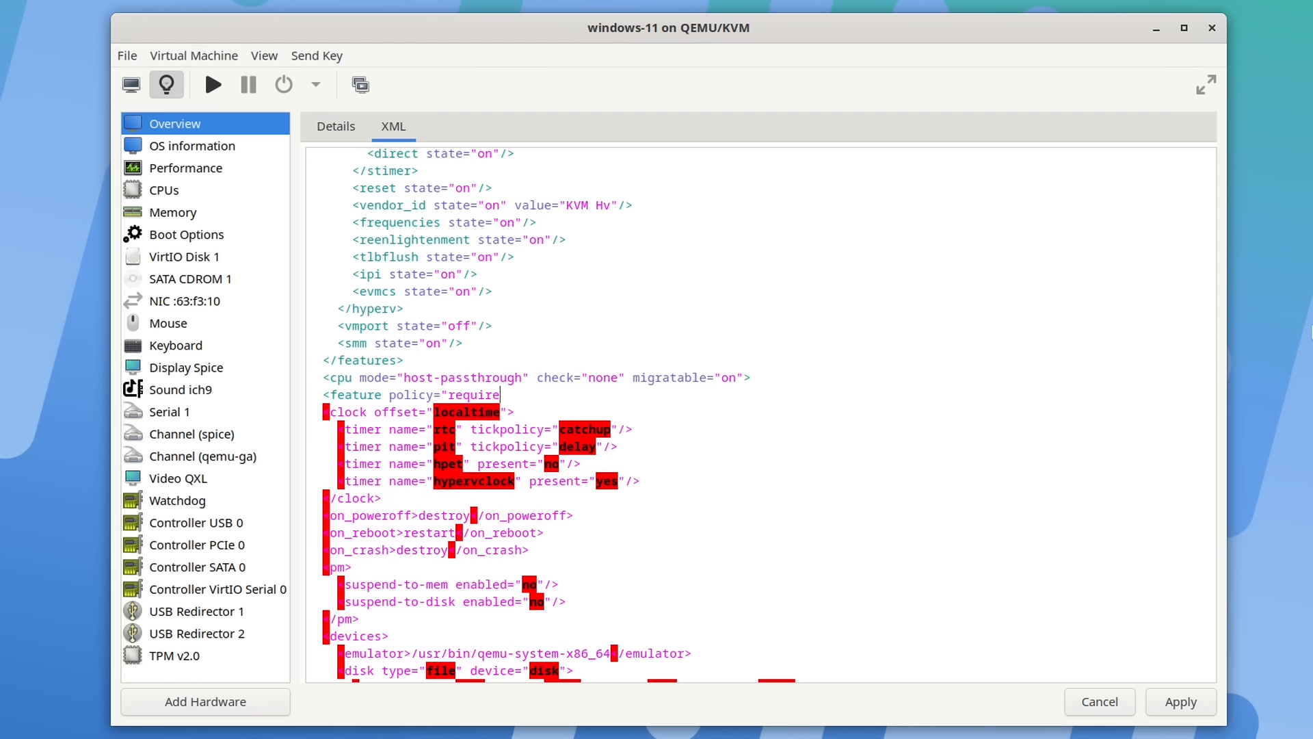
type("\"")
type(" nam")
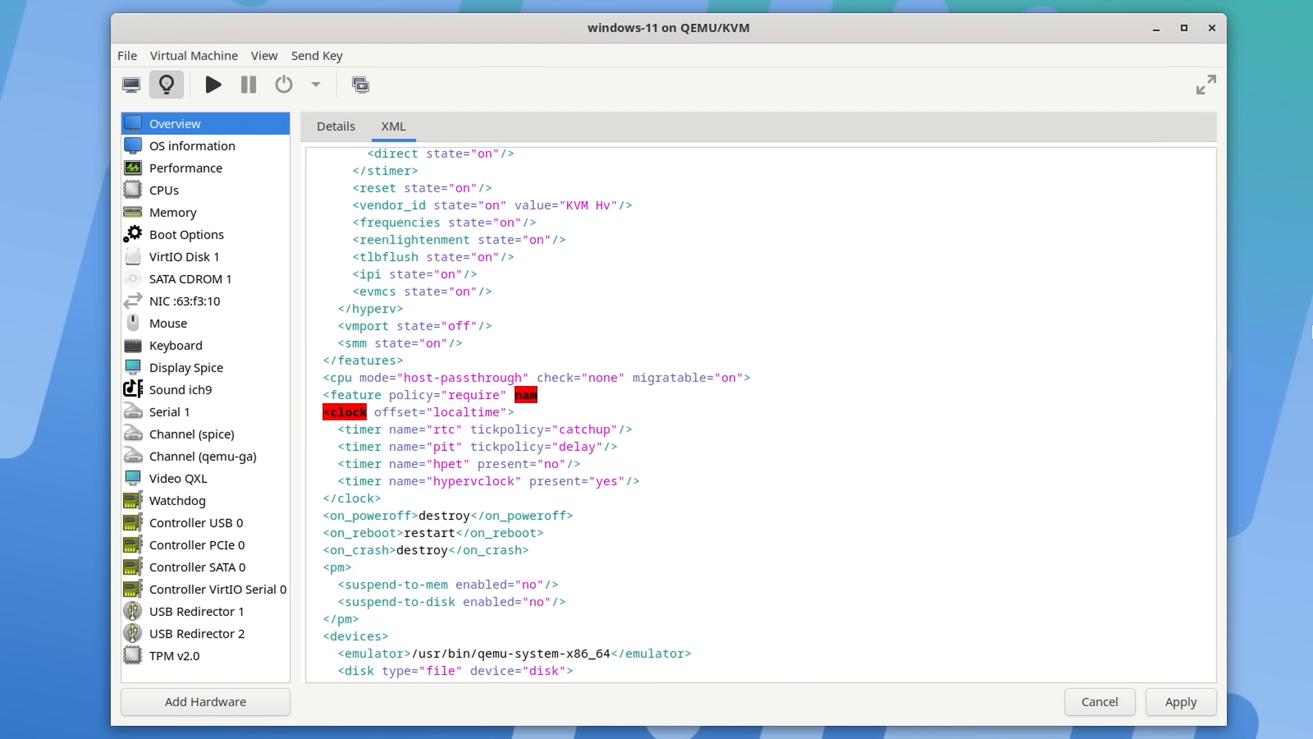
type("e=\"vmx\"/>")
key("Return")
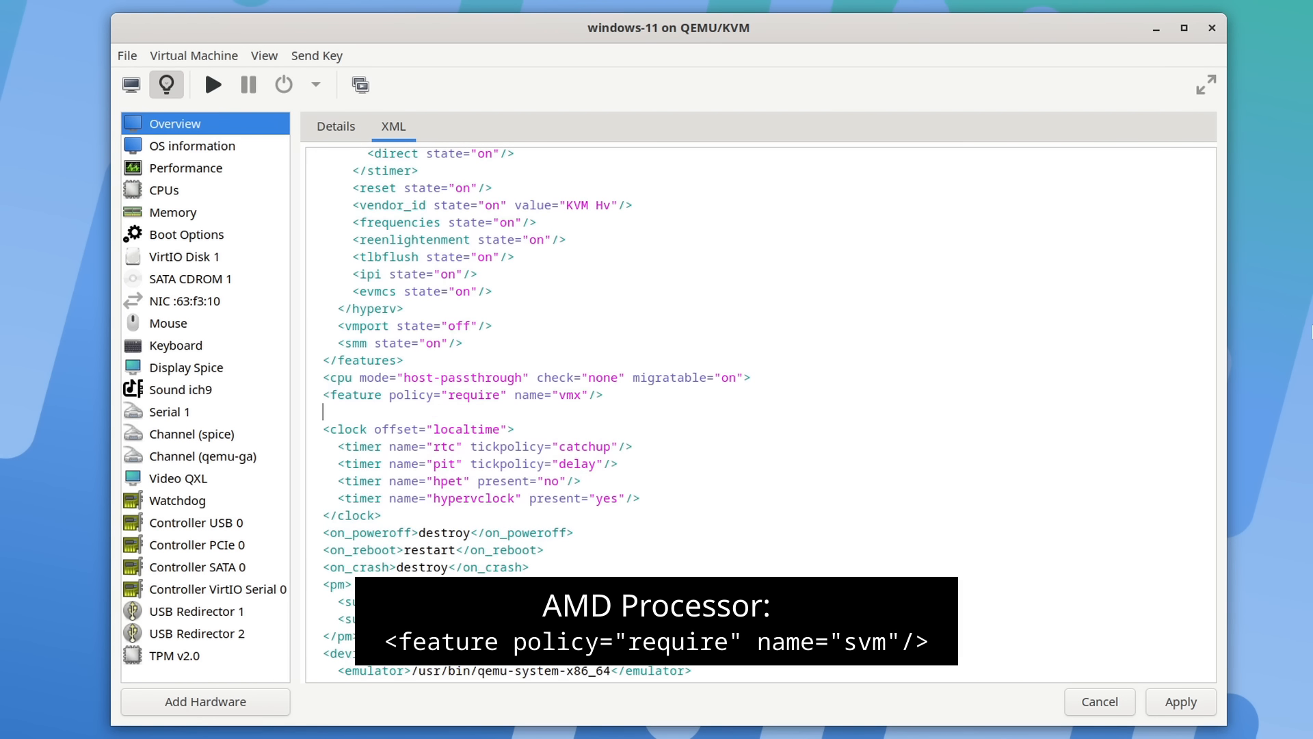
type("</cpu")
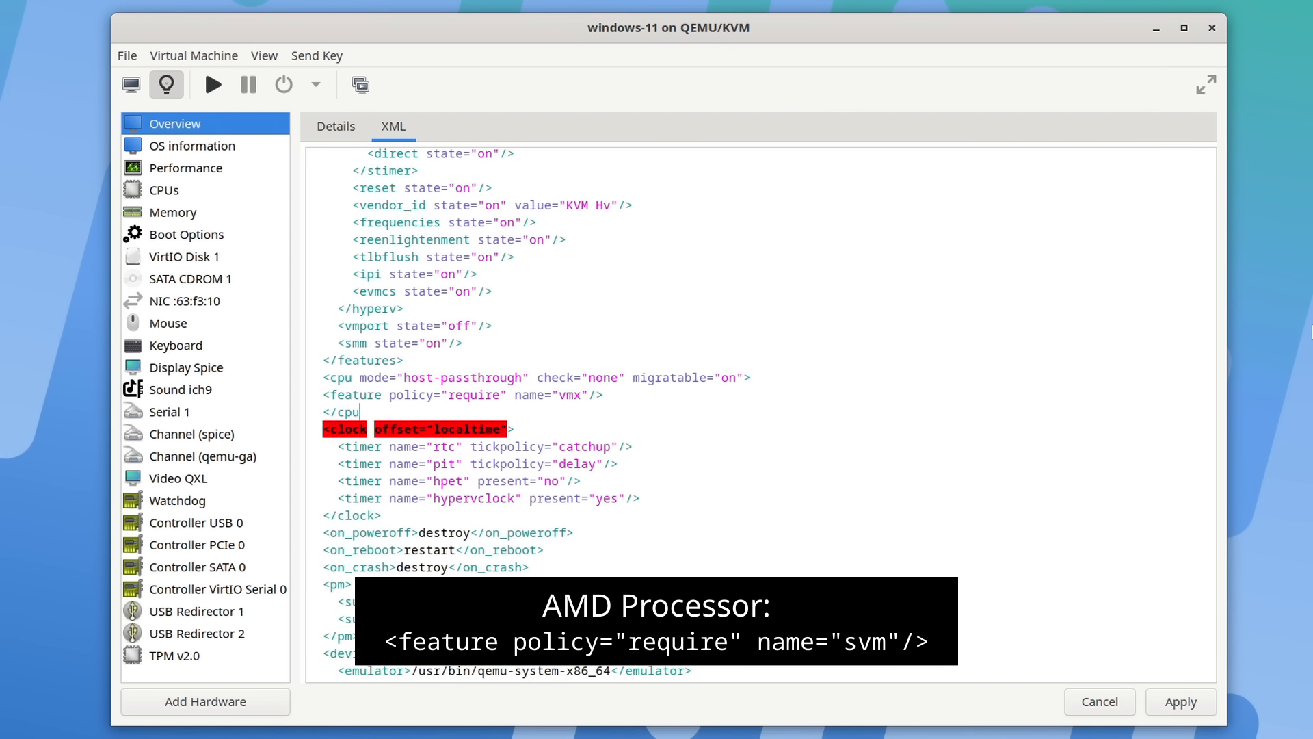
type(">")
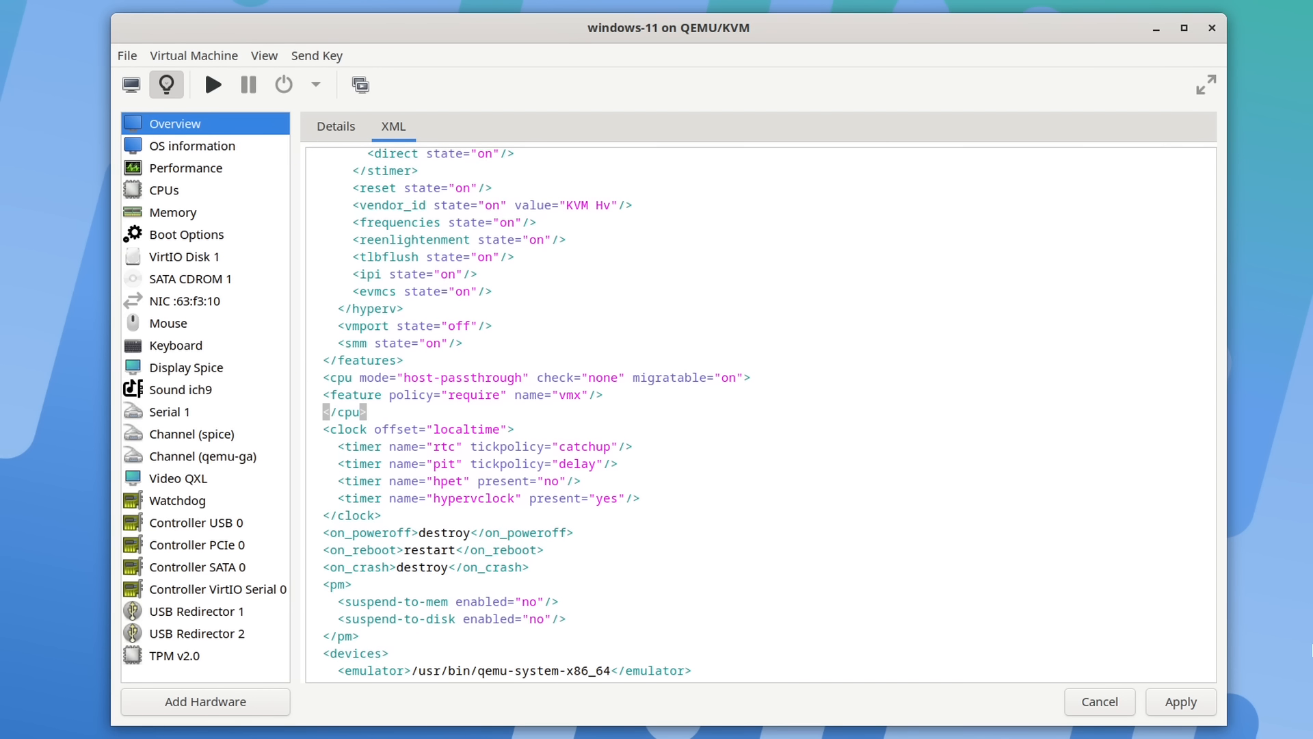
left_click(1170, 717)
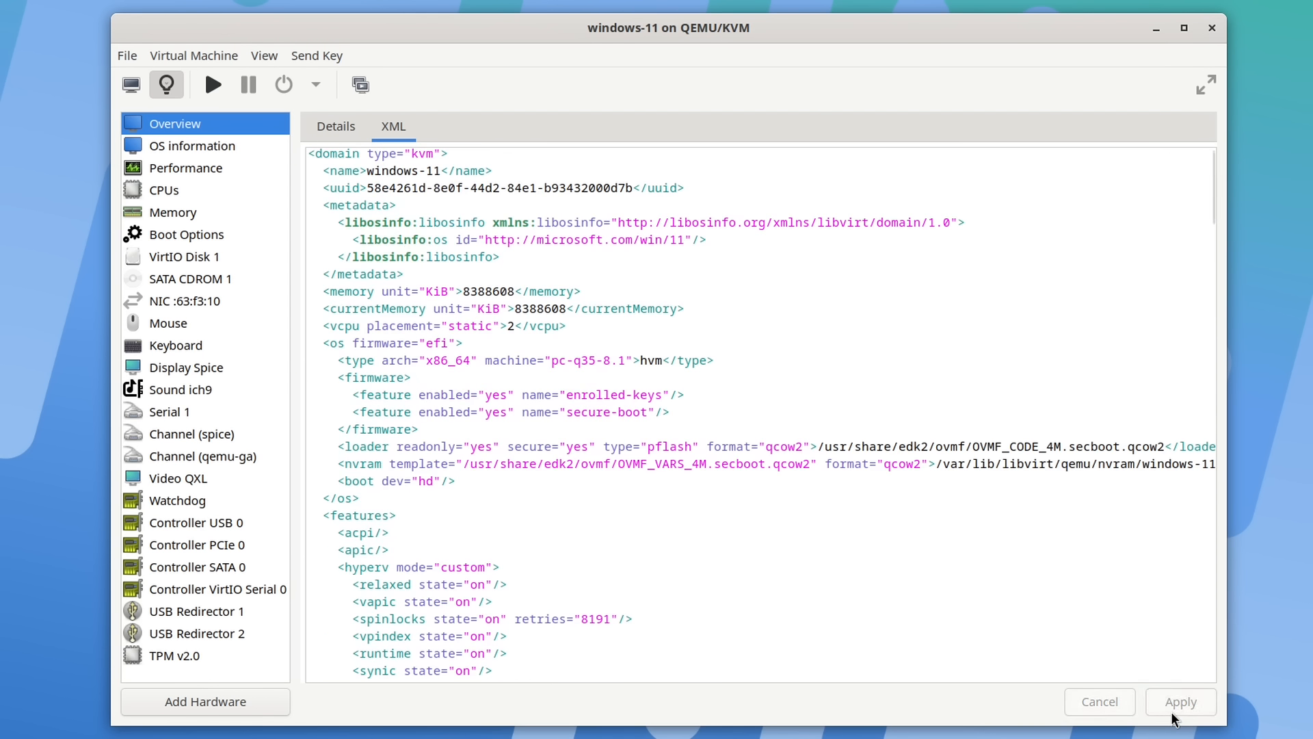
Remove the vmx feature line and the closing cpu tag, make the cpu element self-closing again, and apply the XML changes
scroll(928, 571, "down", 10)
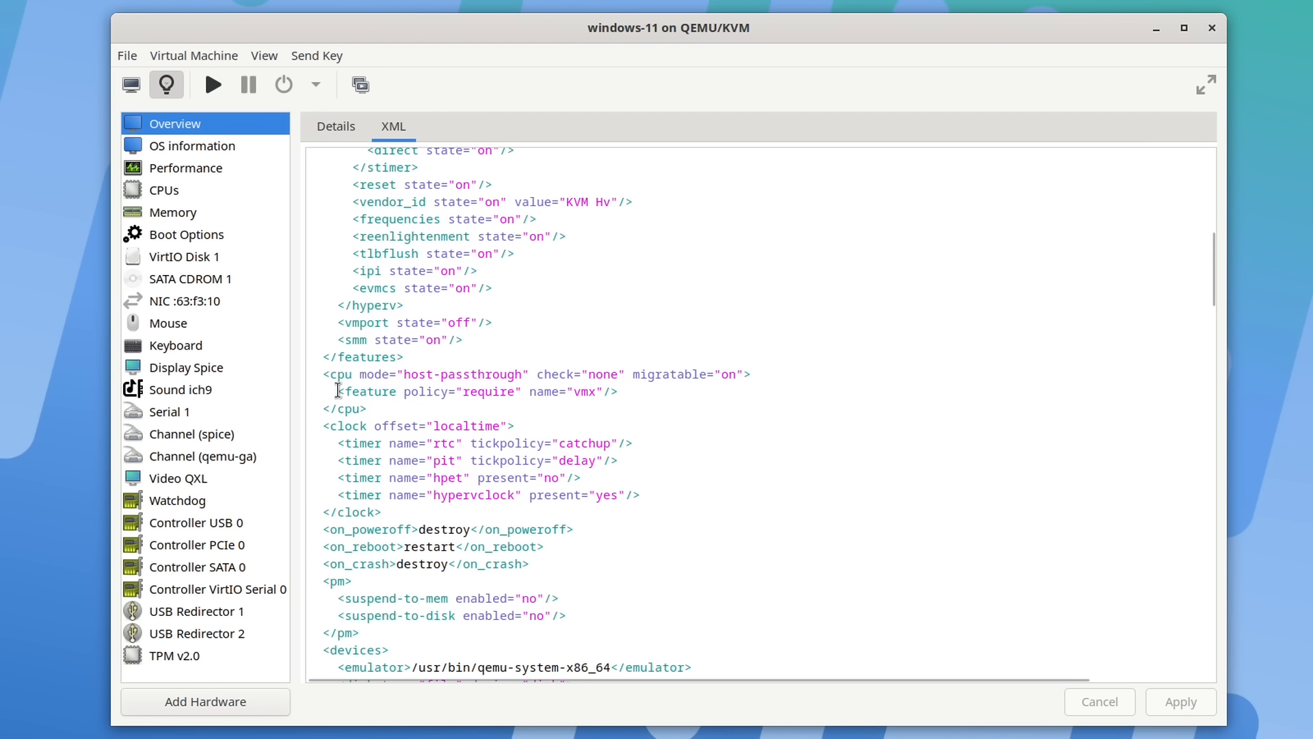
left_click_drag(338, 390, 619, 393)
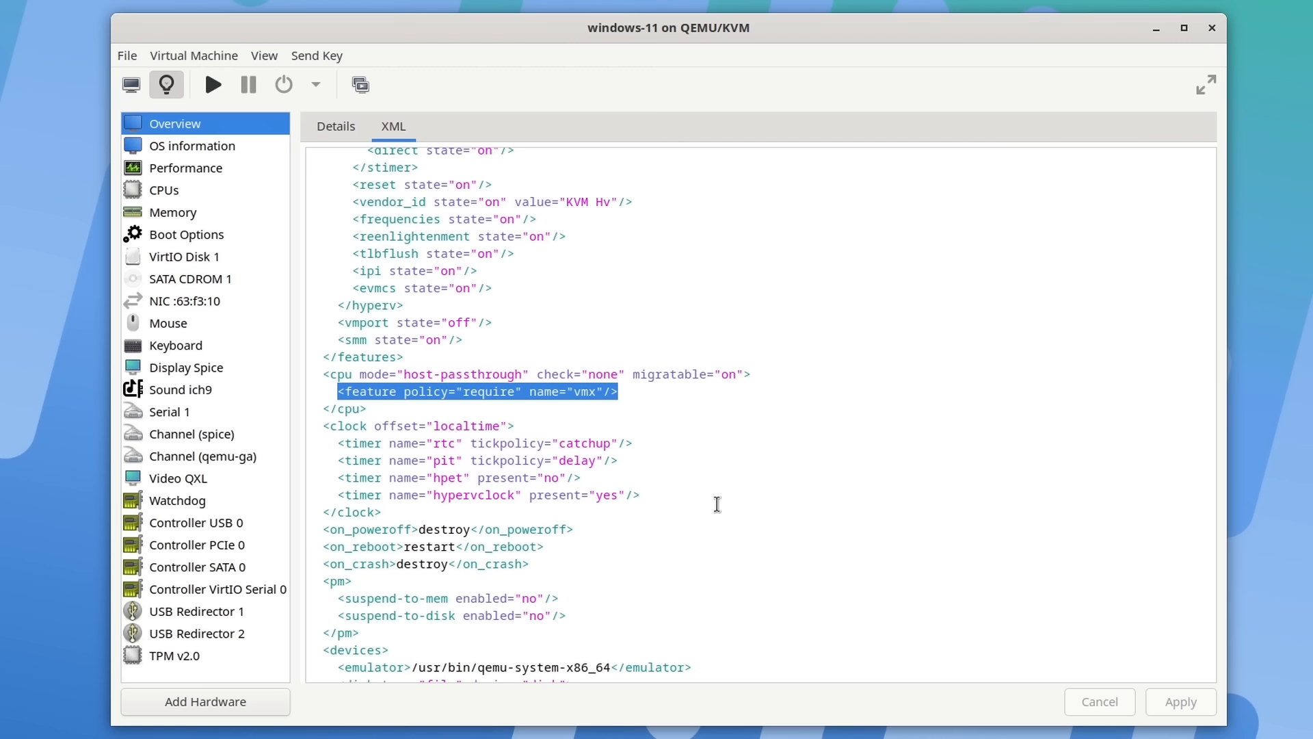
key("Delete")
key("Delete")
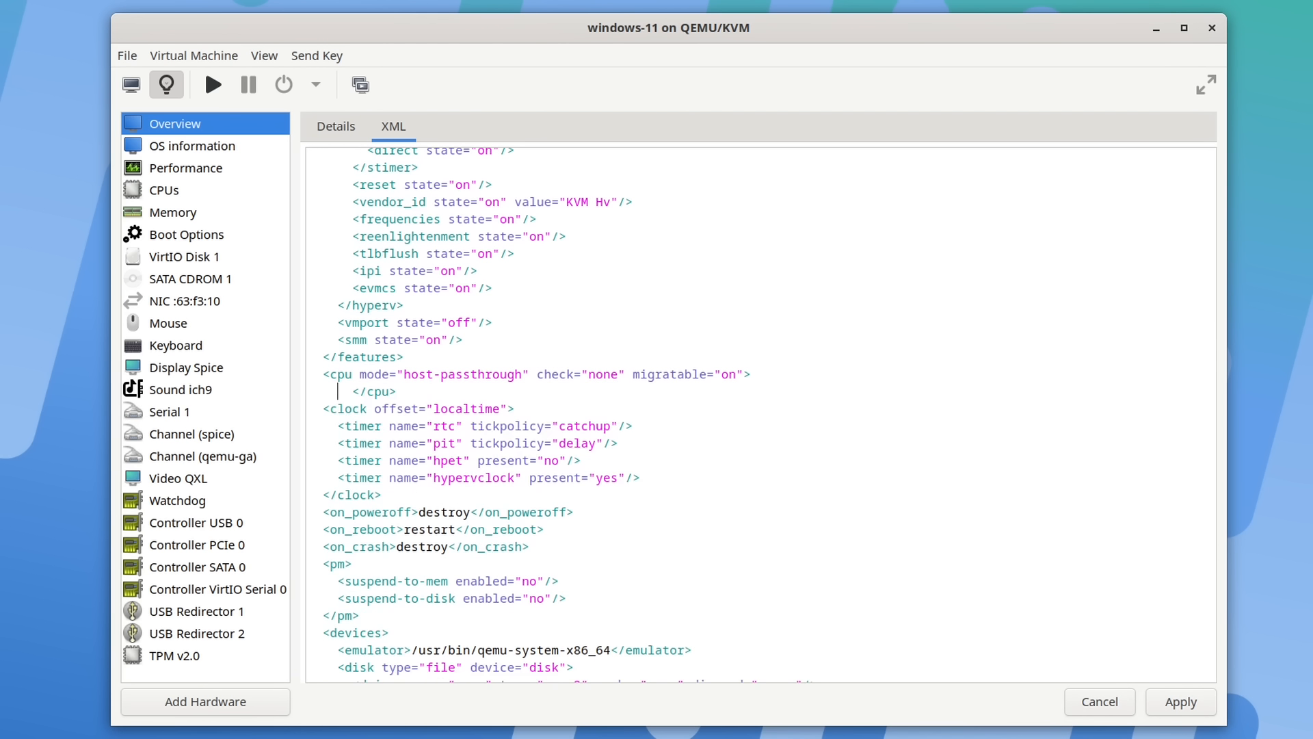
key("Delete")
key("Delete")
key("Delete")
key("Delete")
key("Delete")
key("Delete")
key("Up")
key("End")
type("/")
left_click(1183, 708)
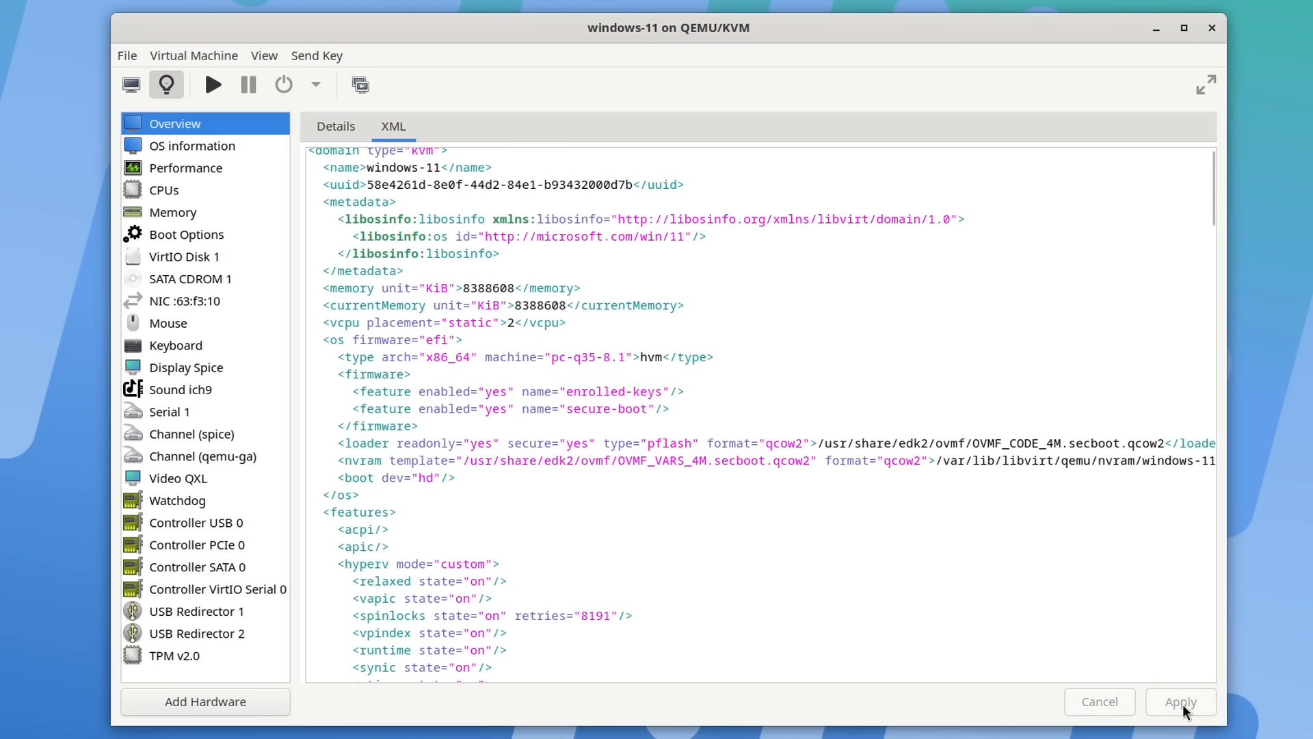
Start the virtual machine from its console view and review the Memory Integrity instructions in the web browser's SysGuides article
left_click(125, 86)
left_click(212, 84)
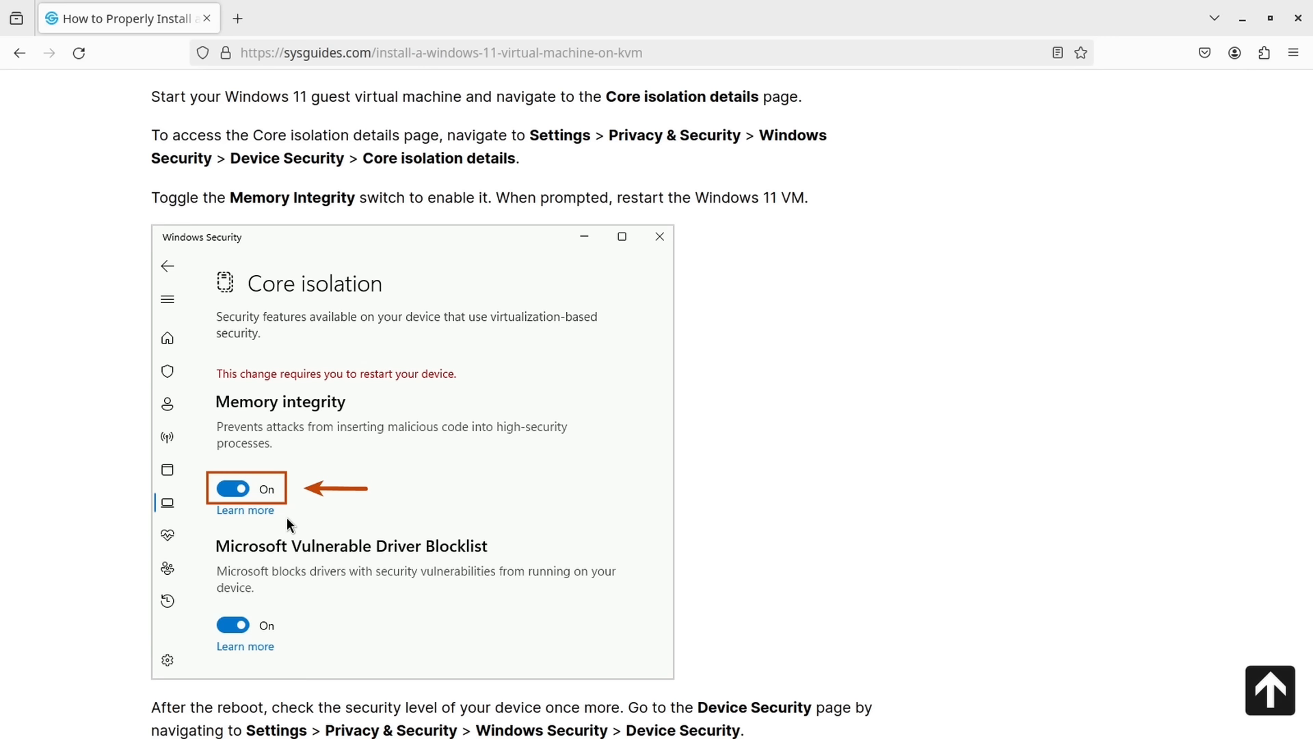
scroll(285, 517, "down", 10)
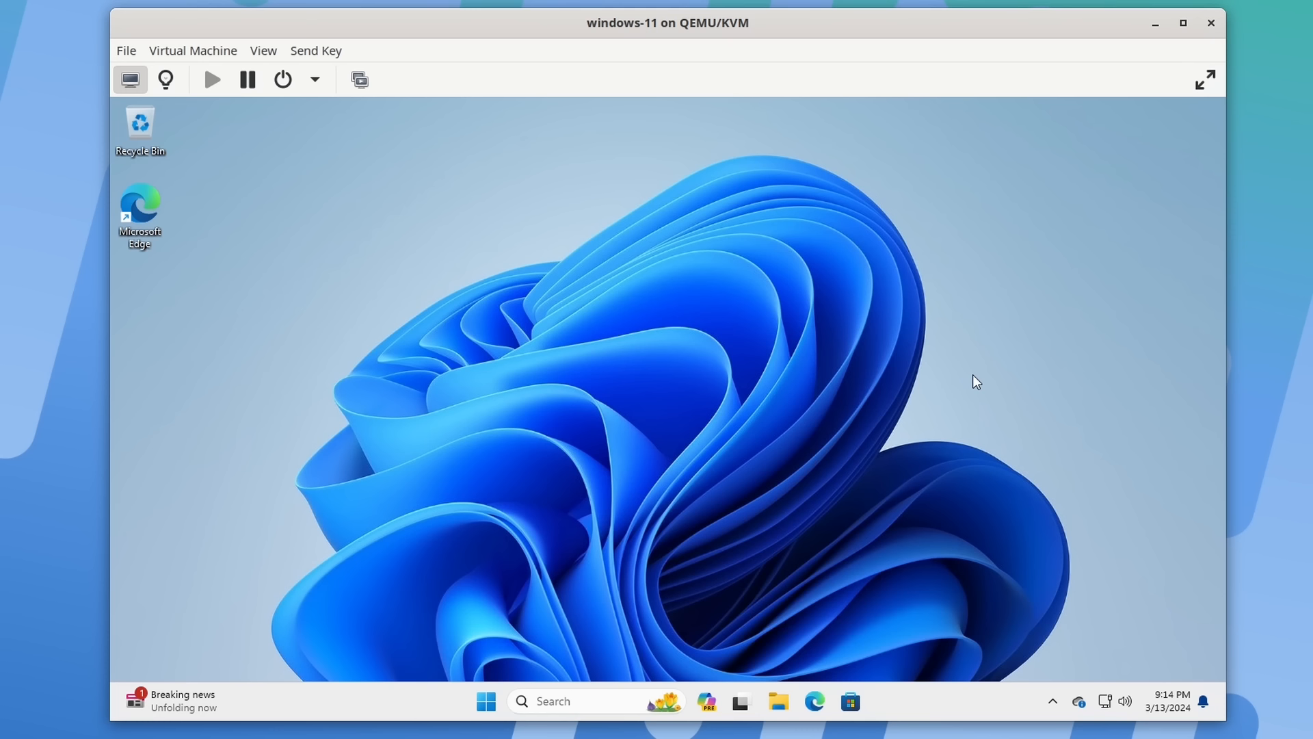
Search the guest for services, open the Services console, maximize it, and switch it to the Standard view
left_click(586, 697)
type("s")
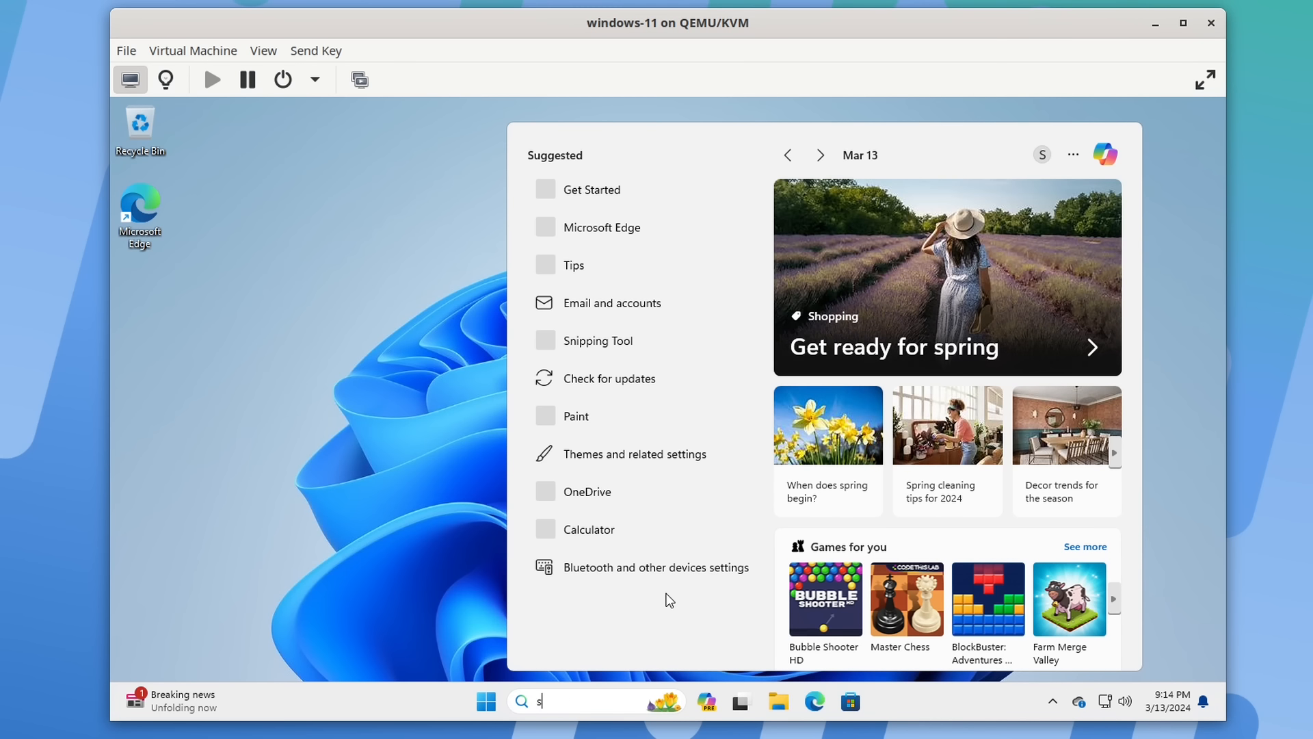
type("ervices")
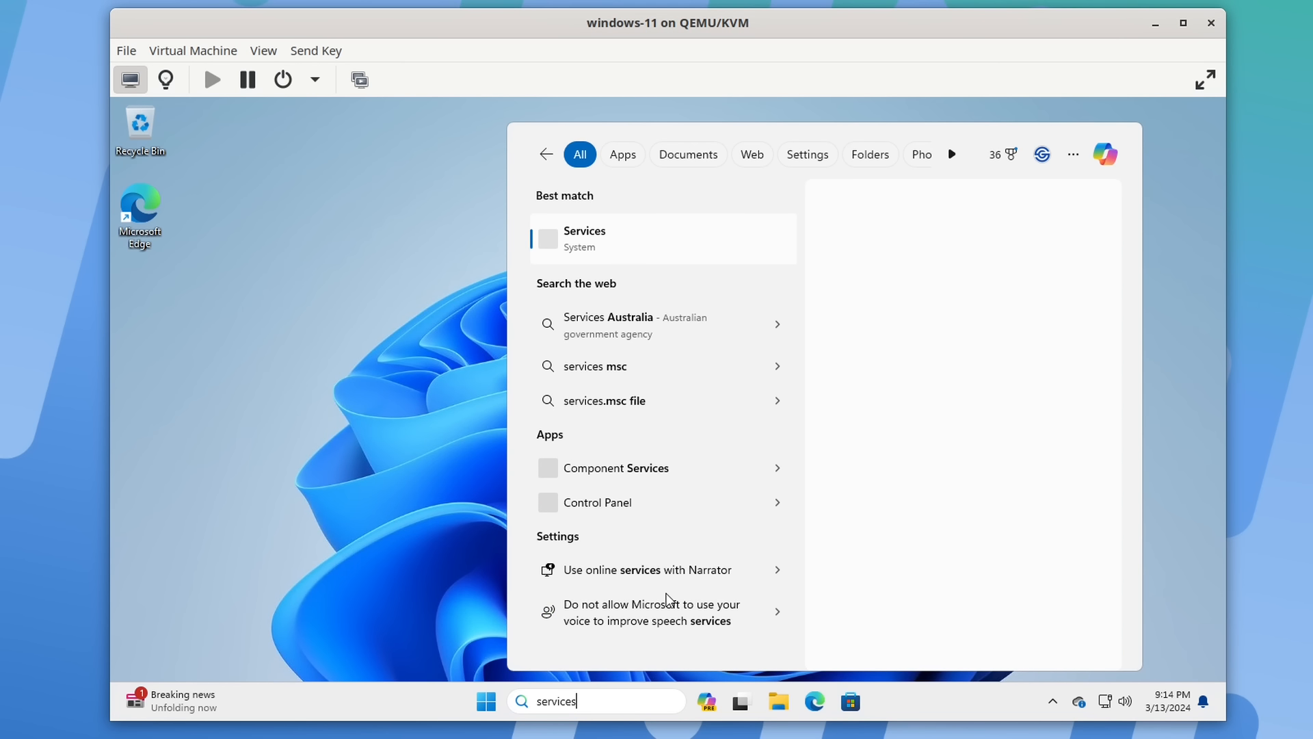
left_click(605, 236)
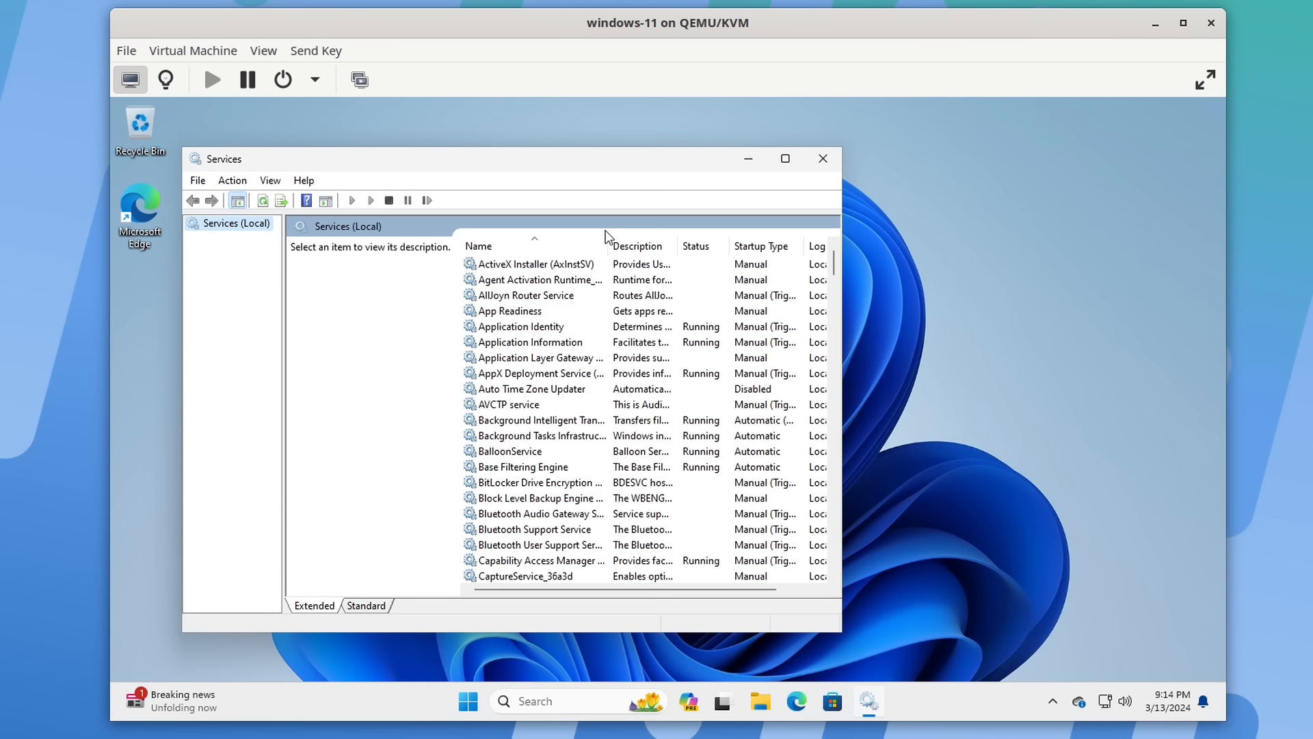
double_click(616, 152)
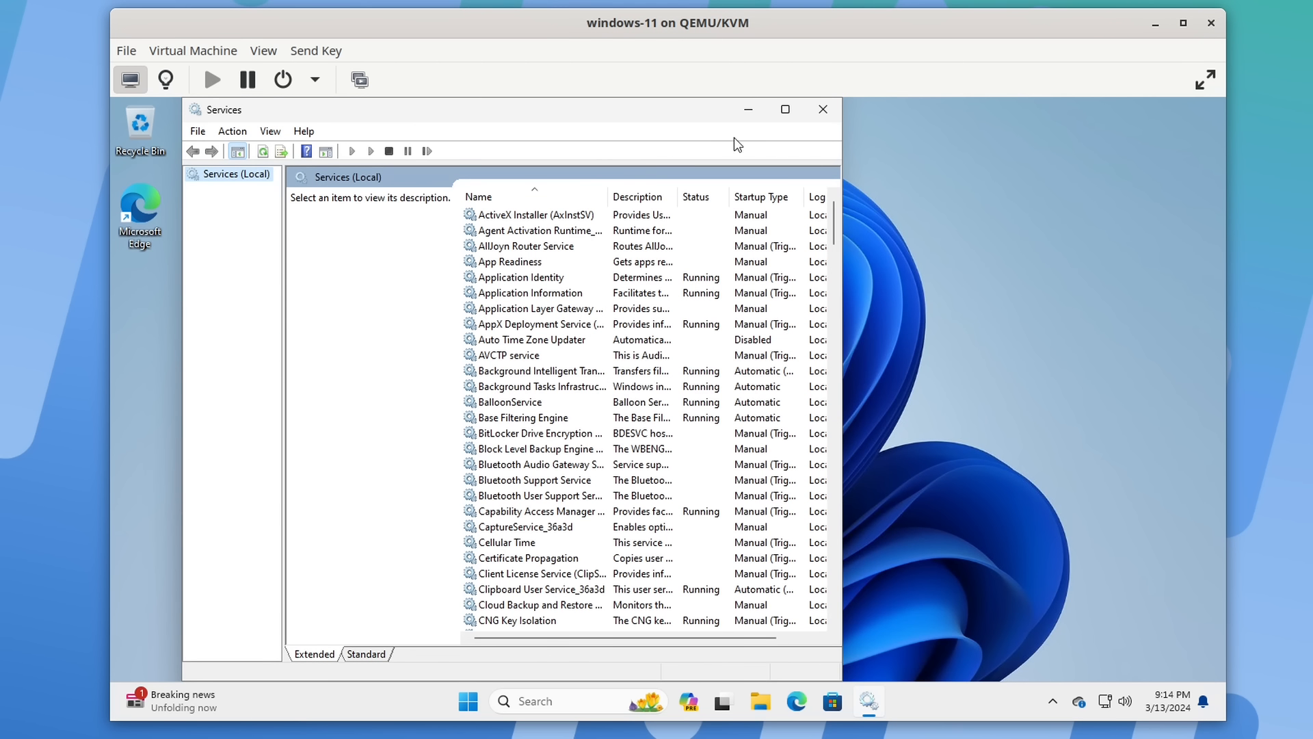
left_click(785, 108)
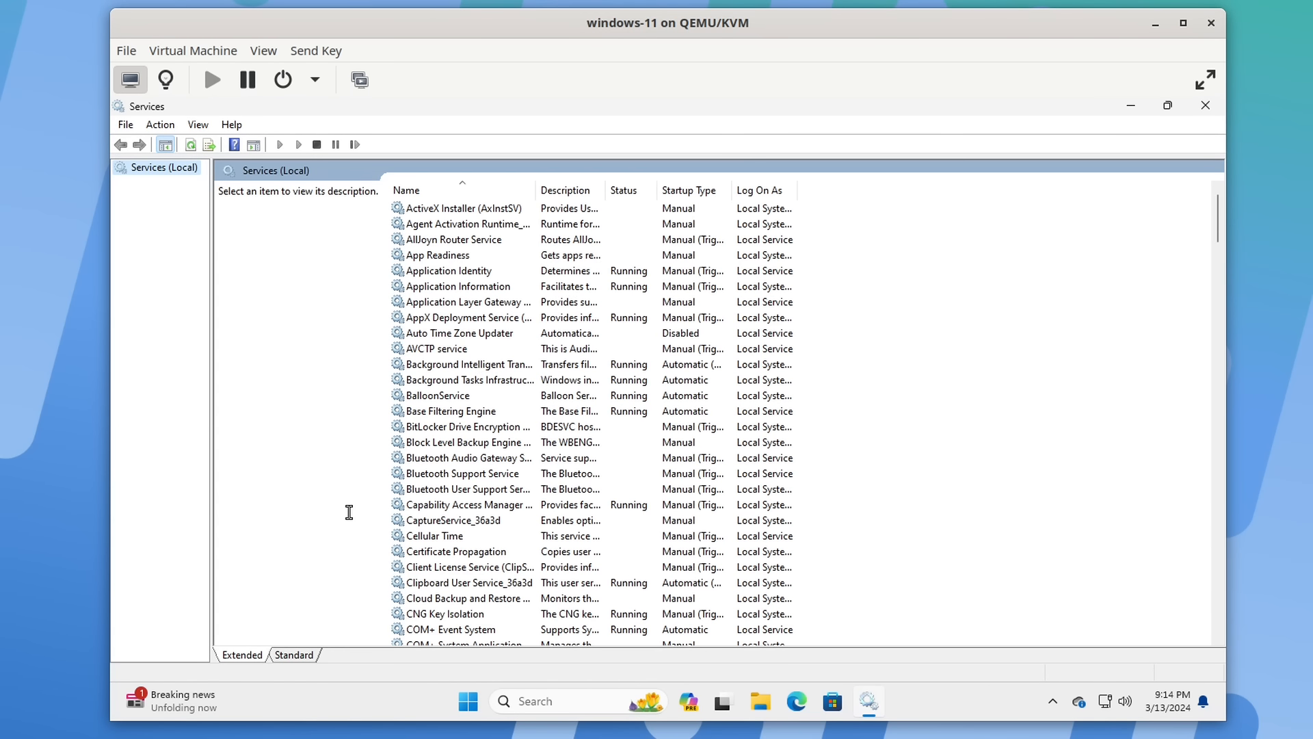
left_click(294, 655)
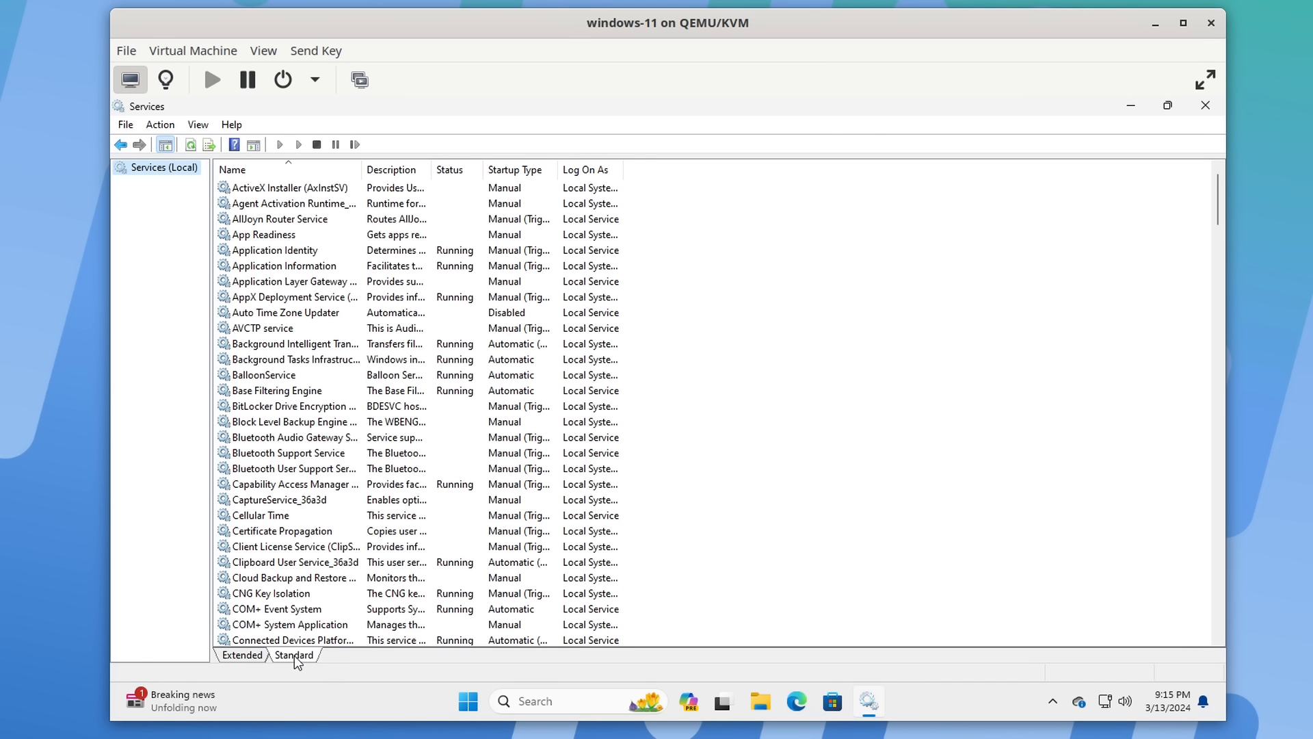
Find the SysMain service in the services list and open its properties
scroll(288, 508, "down", 3)
scroll(288, 507, "down", 12)
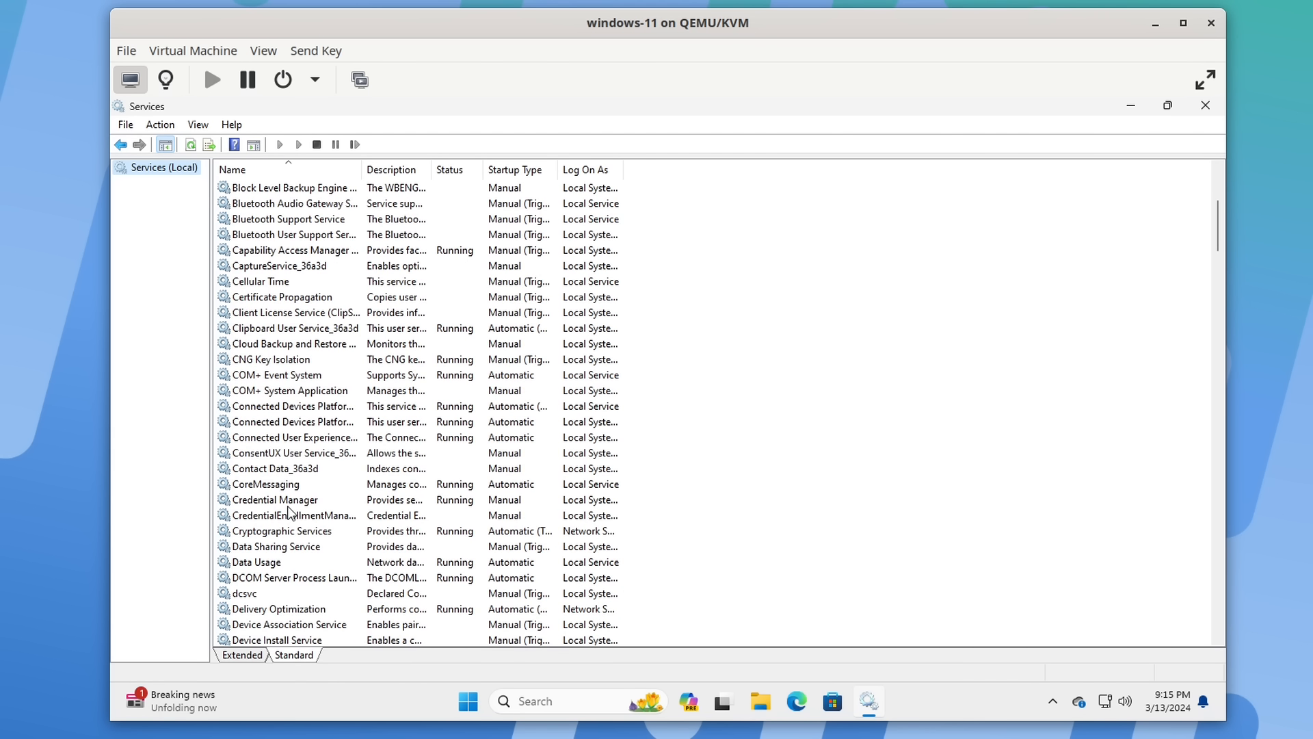
scroll(290, 525, "down", 17)
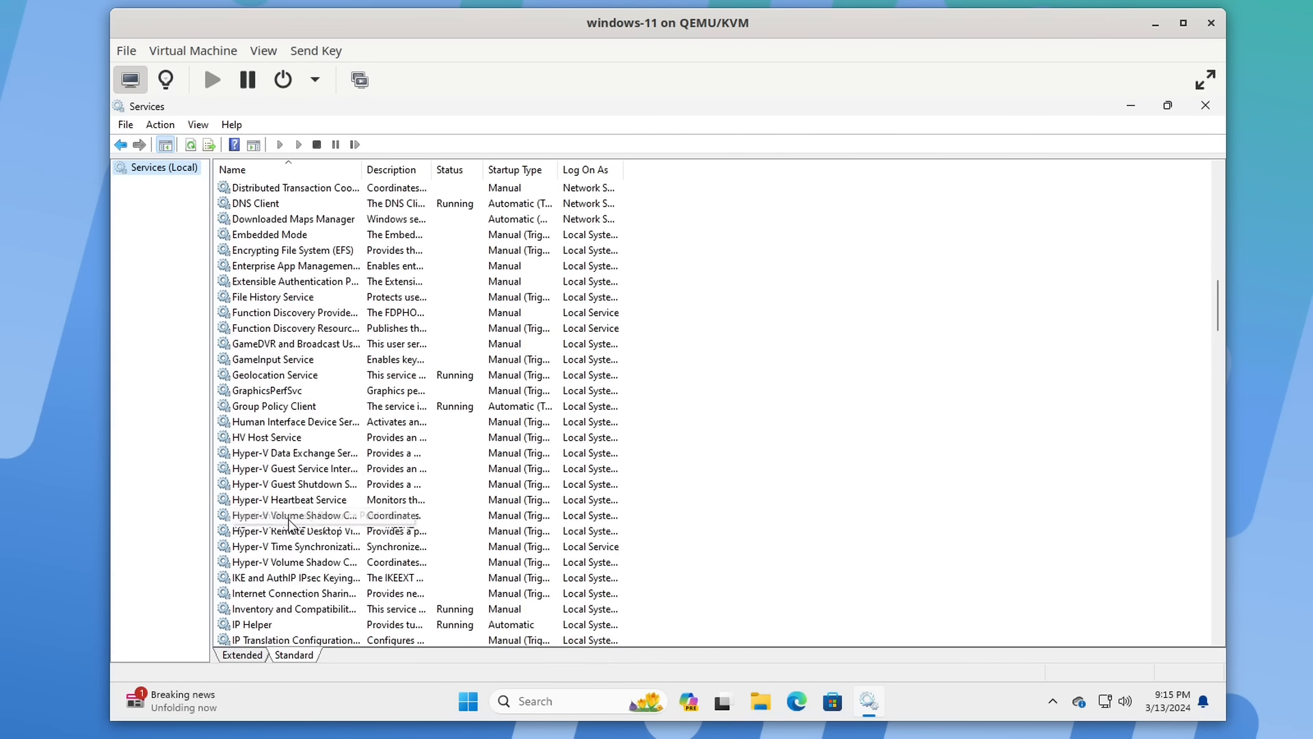
scroll(293, 539, "down", 15)
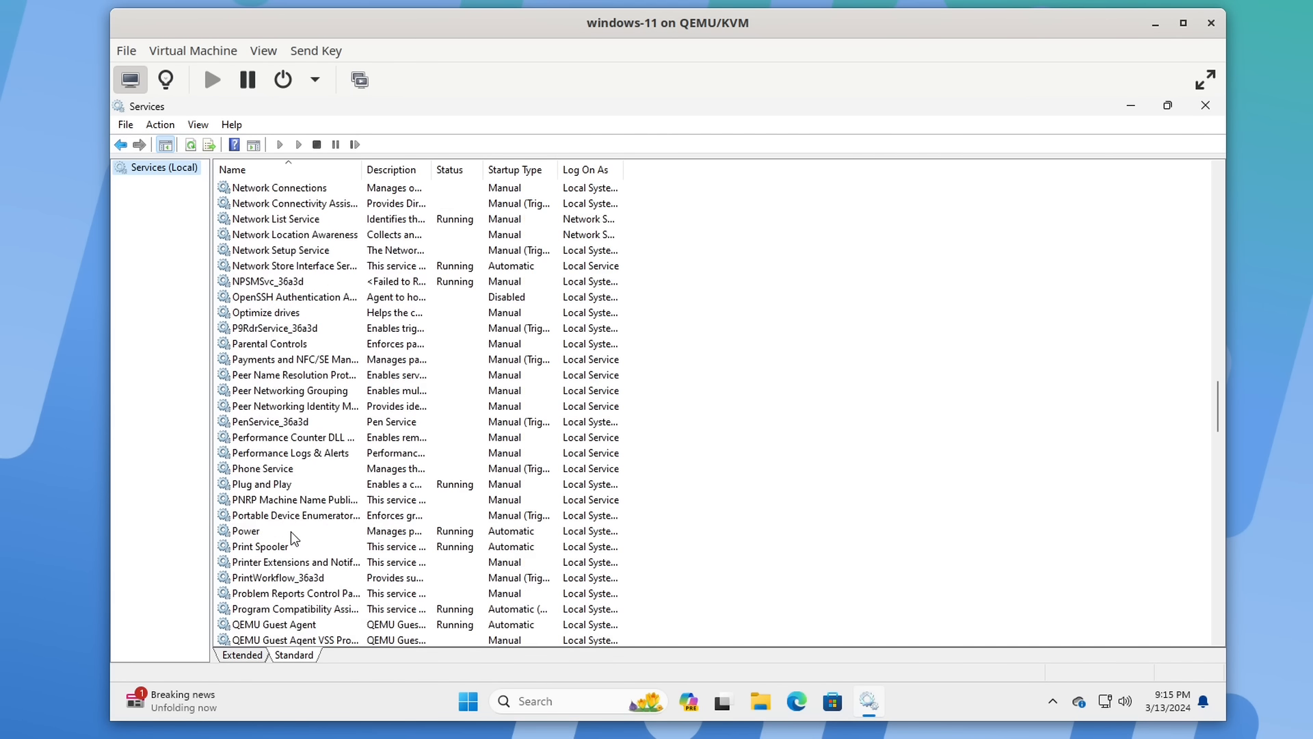
scroll(293, 539, "down", 5)
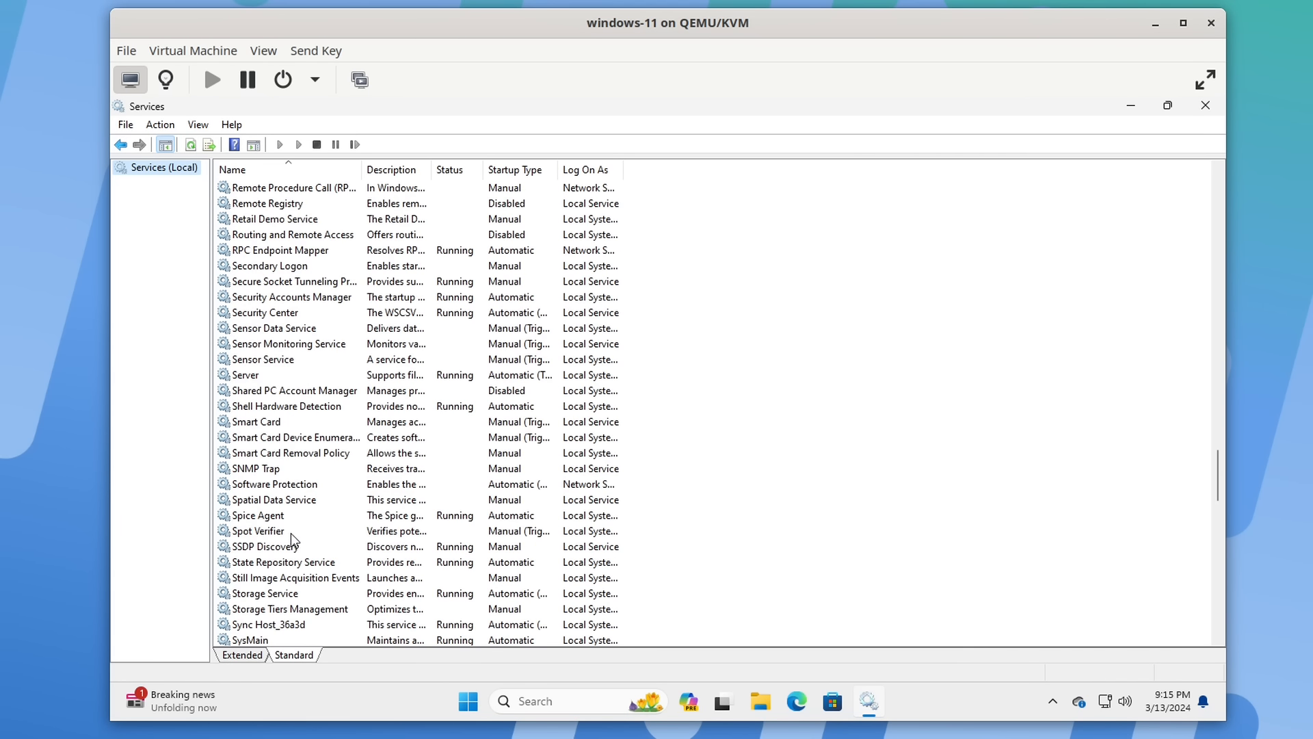
scroll(293, 543, "down", 5)
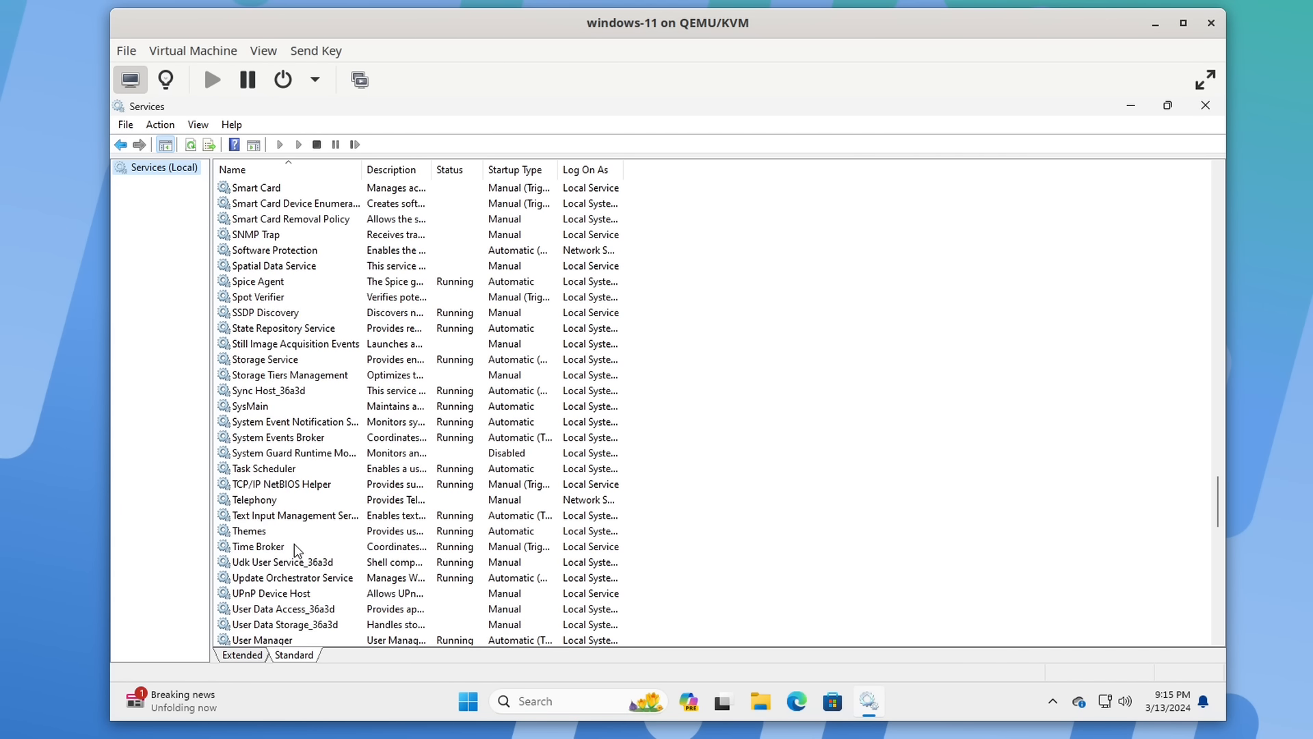
left_click(275, 408)
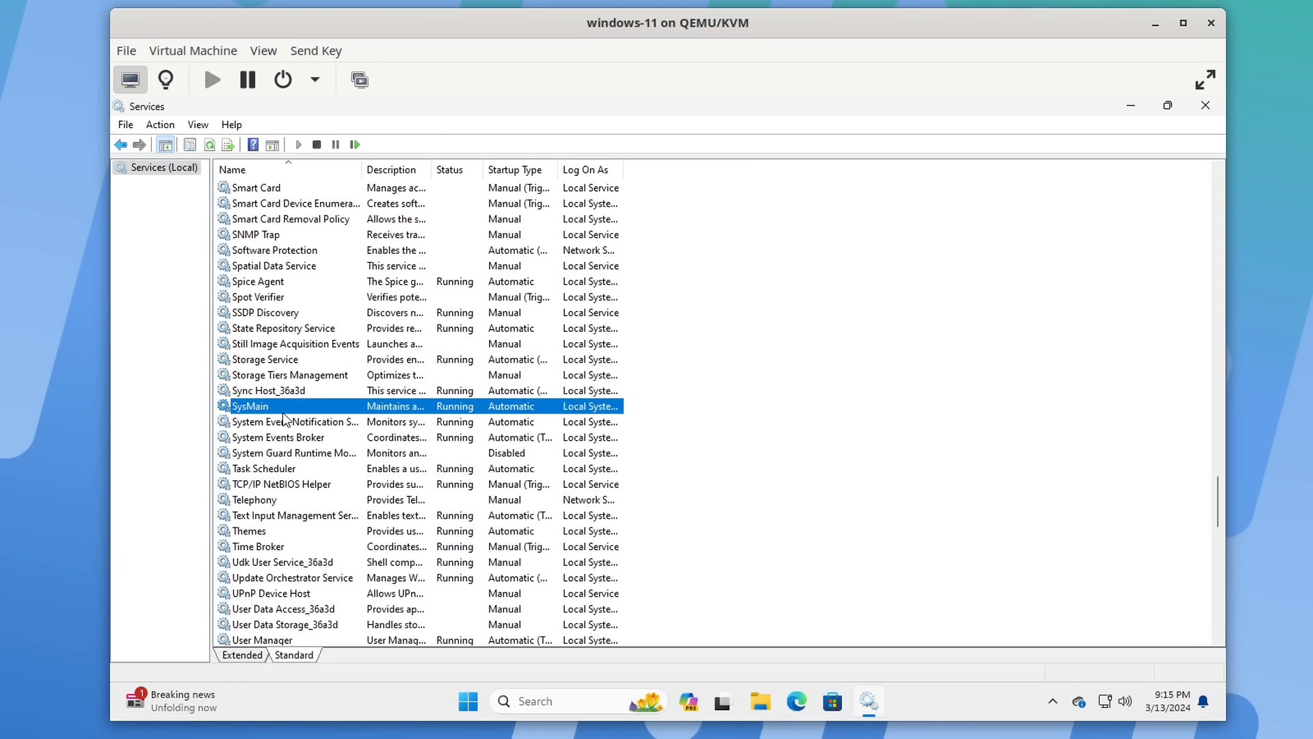
right_click(316, 415)
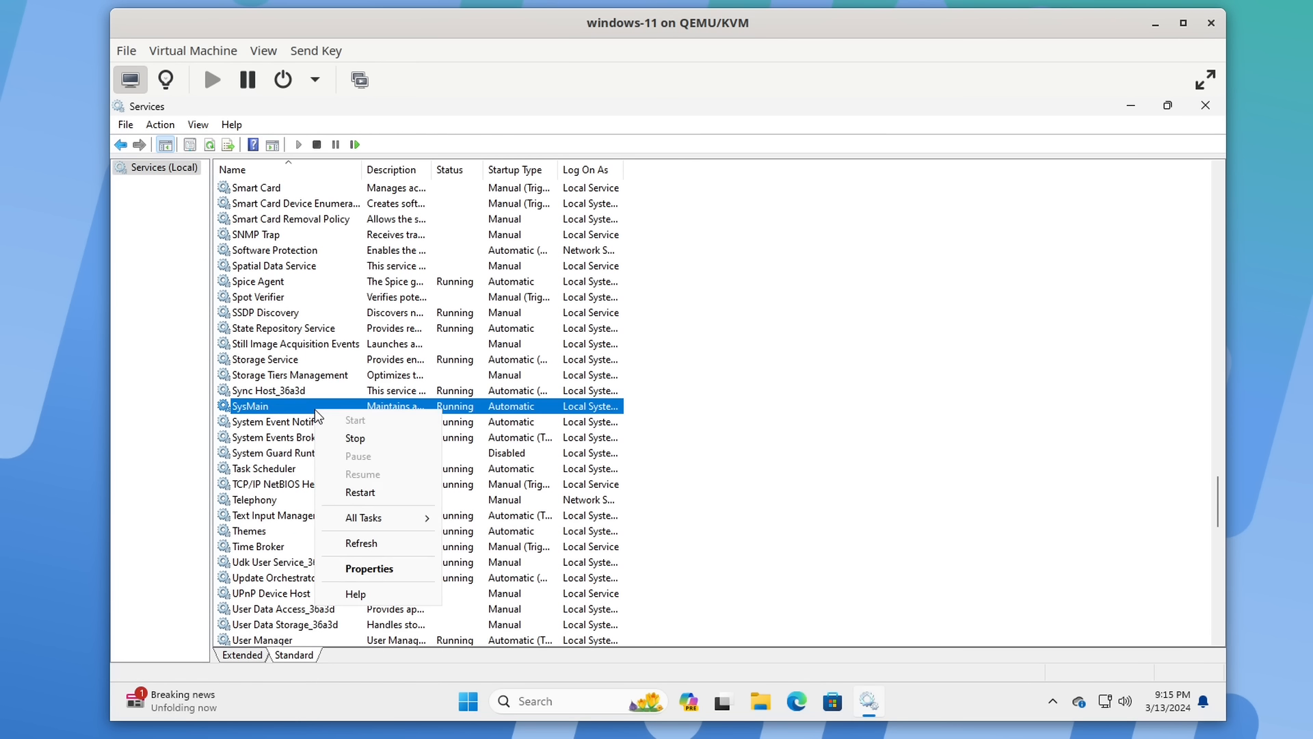
left_click(383, 575)
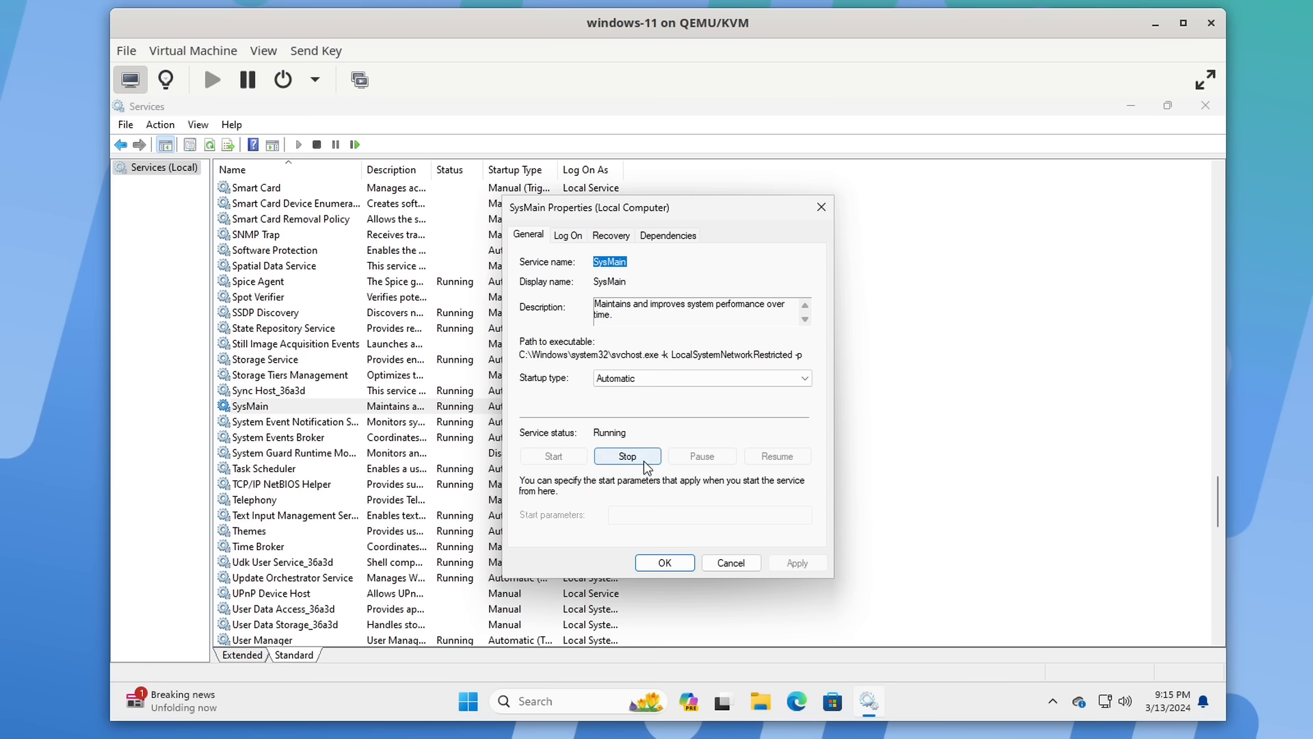
Stop the SysMain service, set its startup type to Disabled, apply the change, and close the Services console
left_click(645, 457)
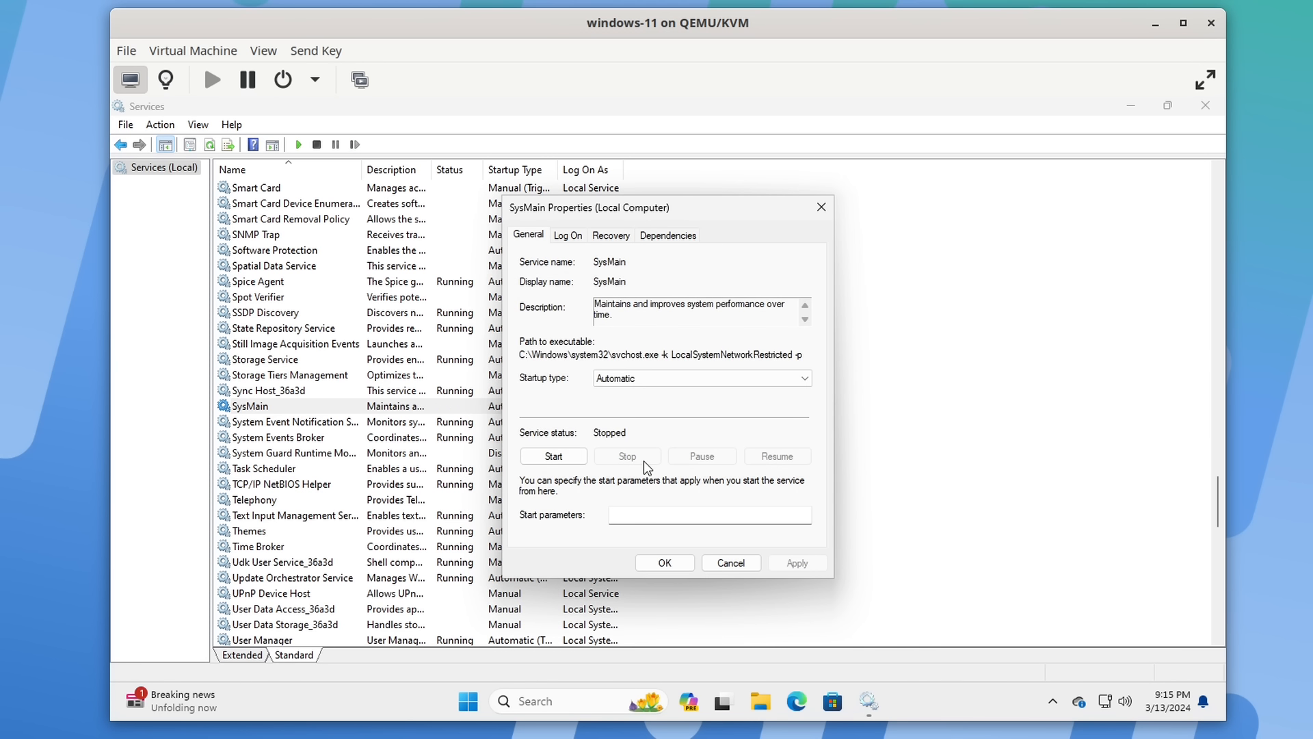
left_click(657, 381)
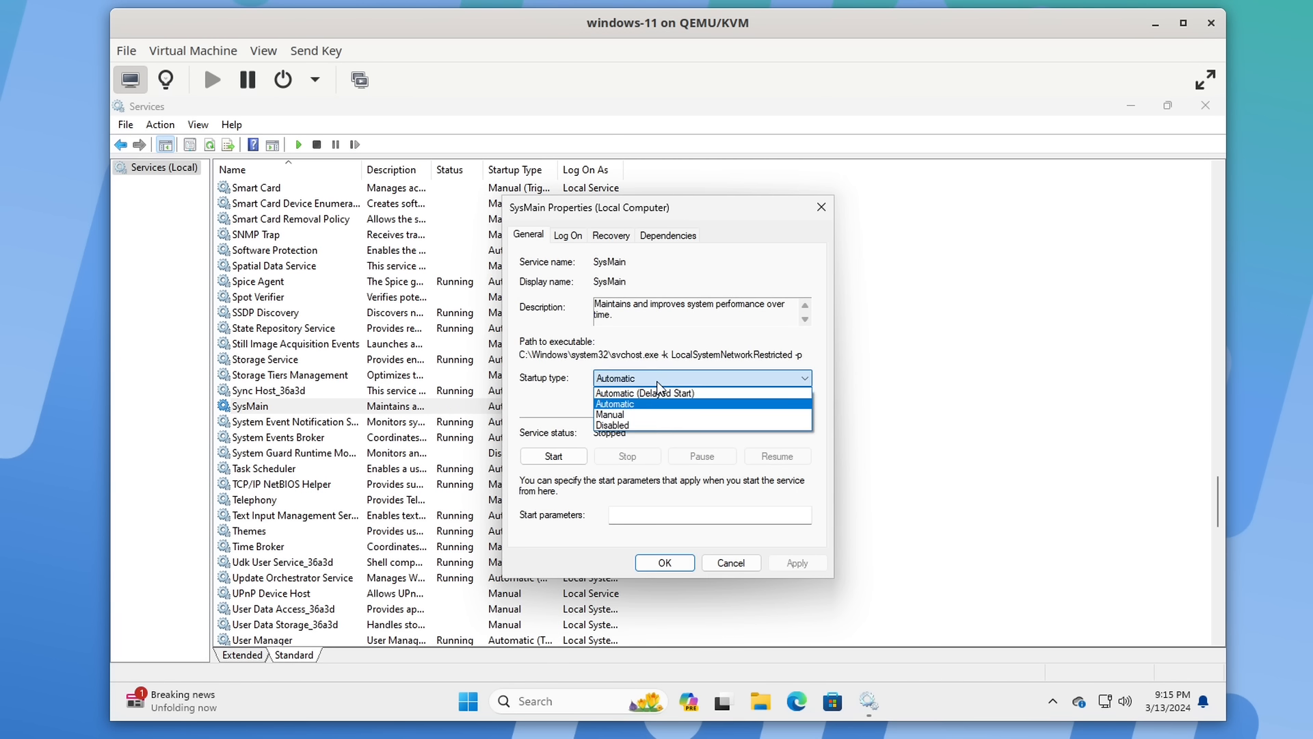
left_click(635, 424)
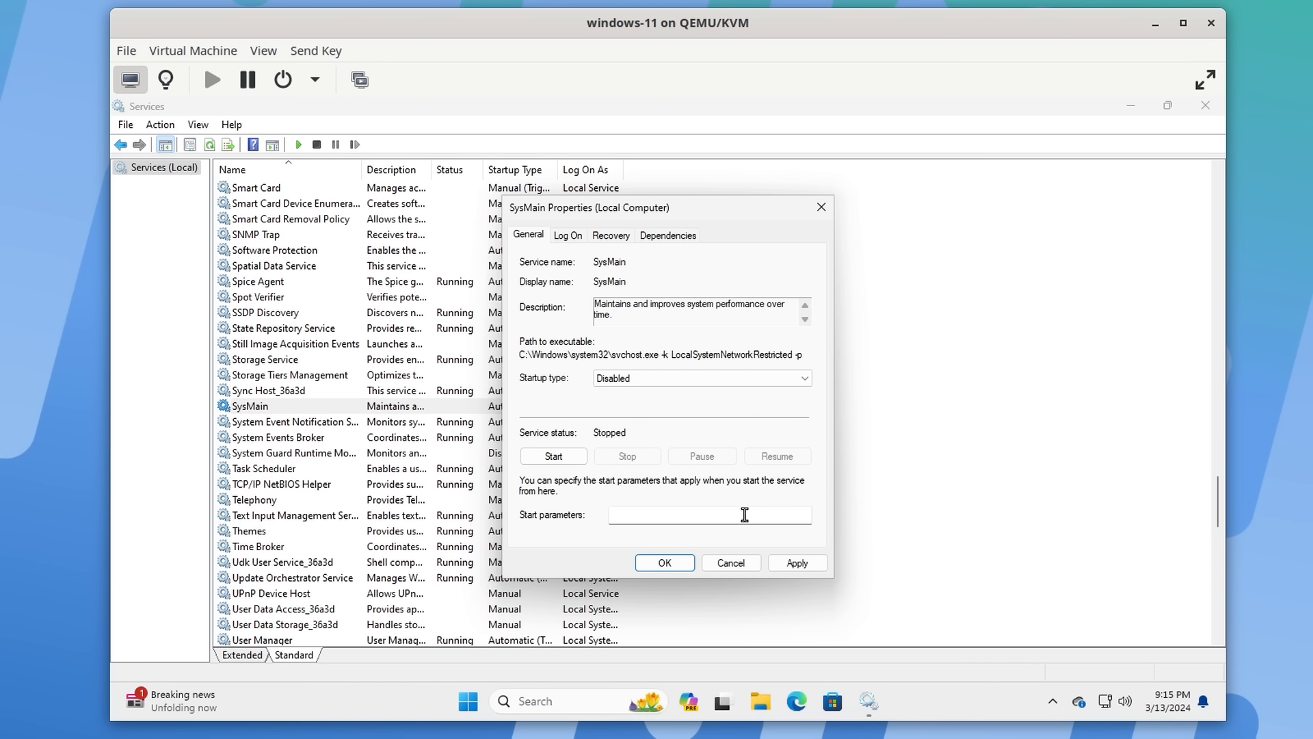
left_click(792, 564)
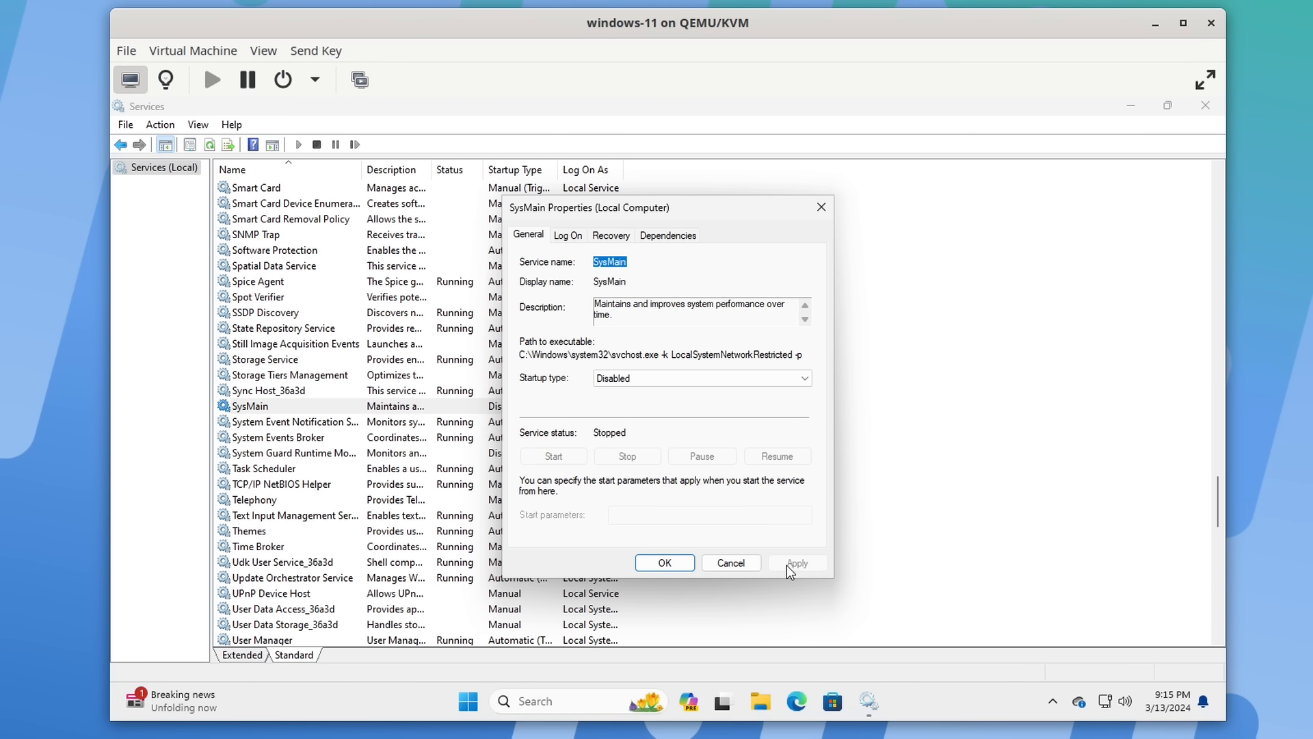
left_click(665, 563)
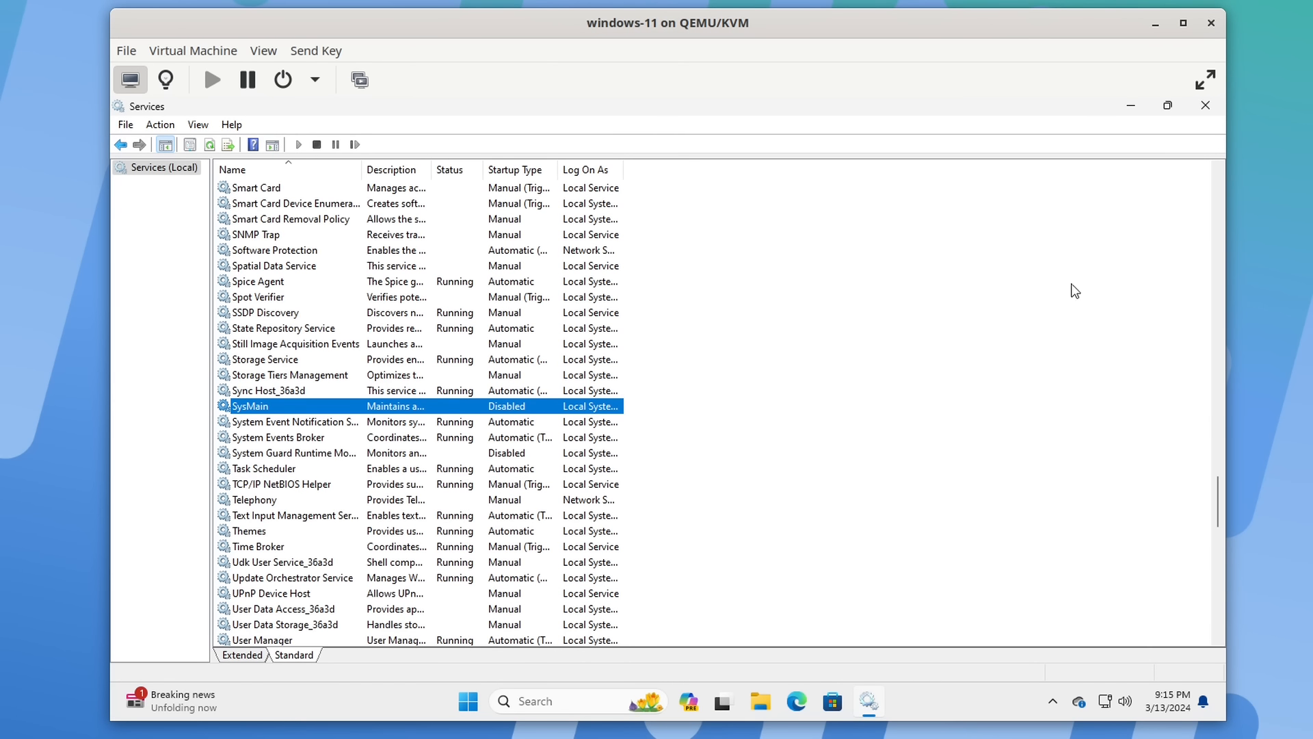
left_click(1204, 107)
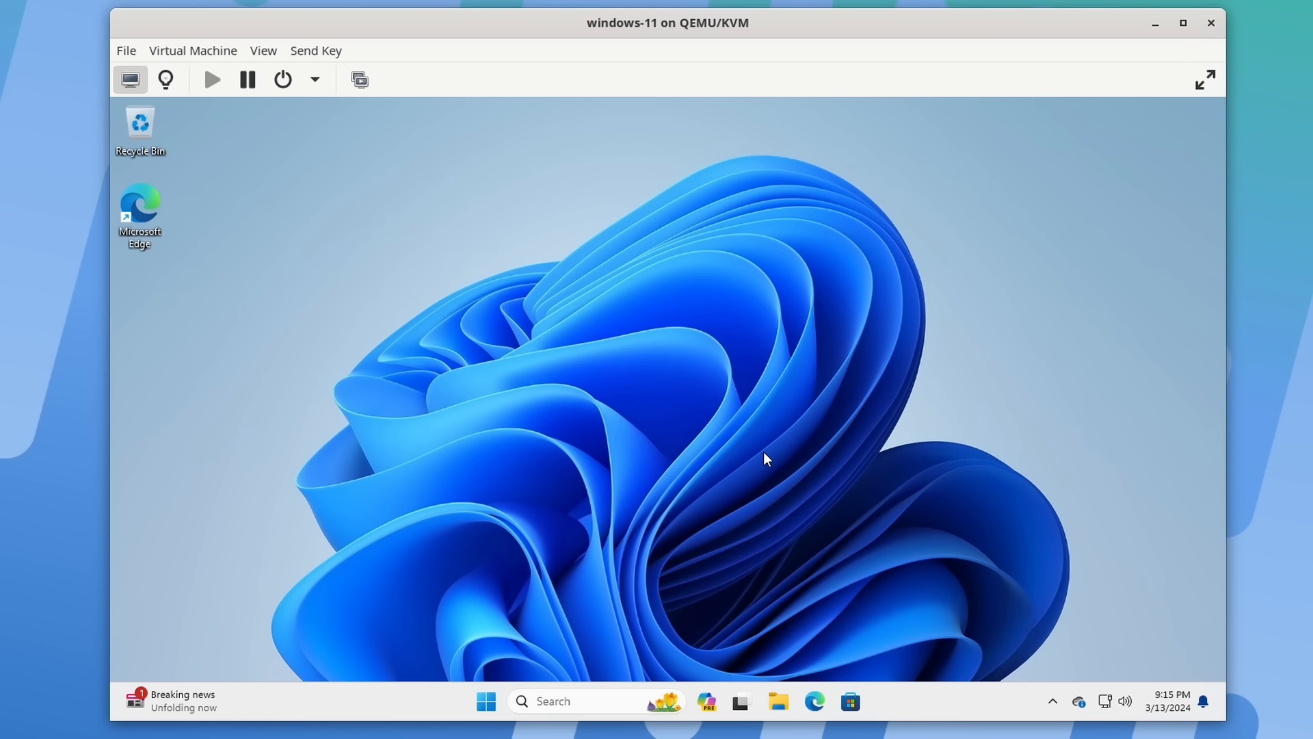
Search the guest for regedit, open Registry Editor with permission to make changes, and maximize its window
left_click(587, 701)
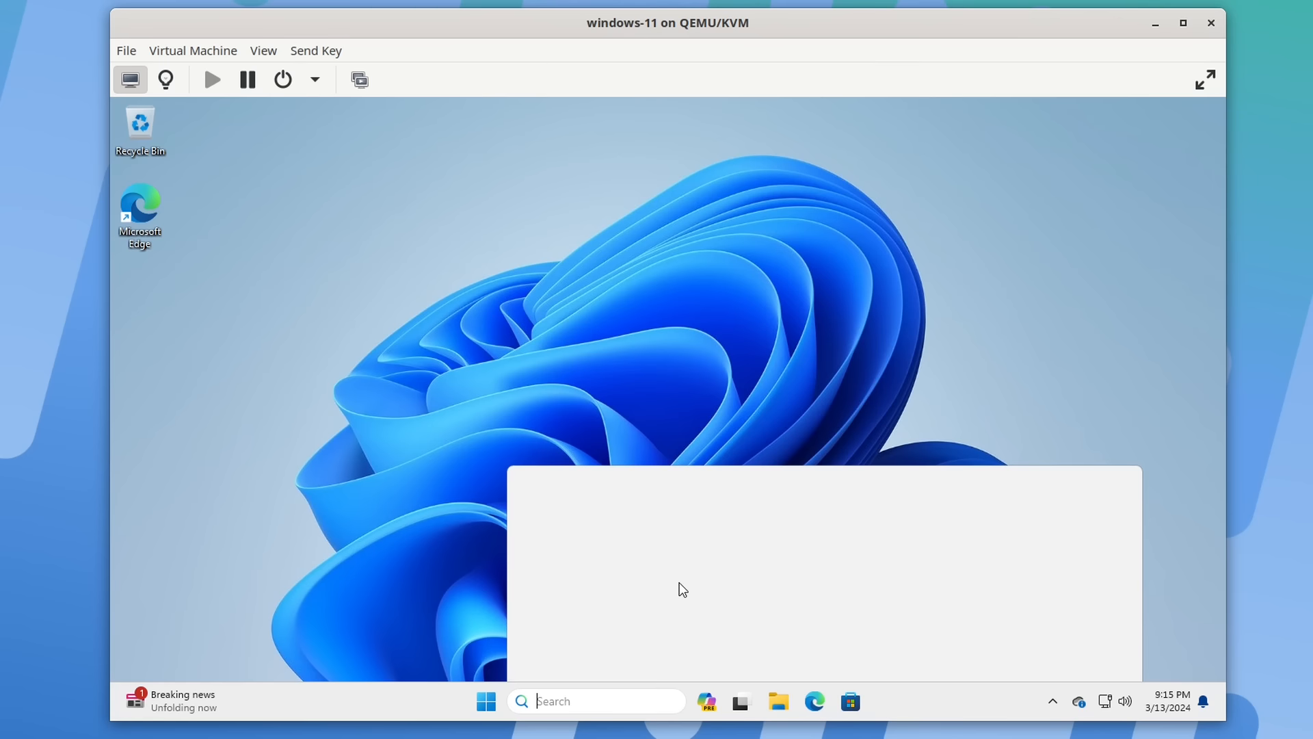
type("re")
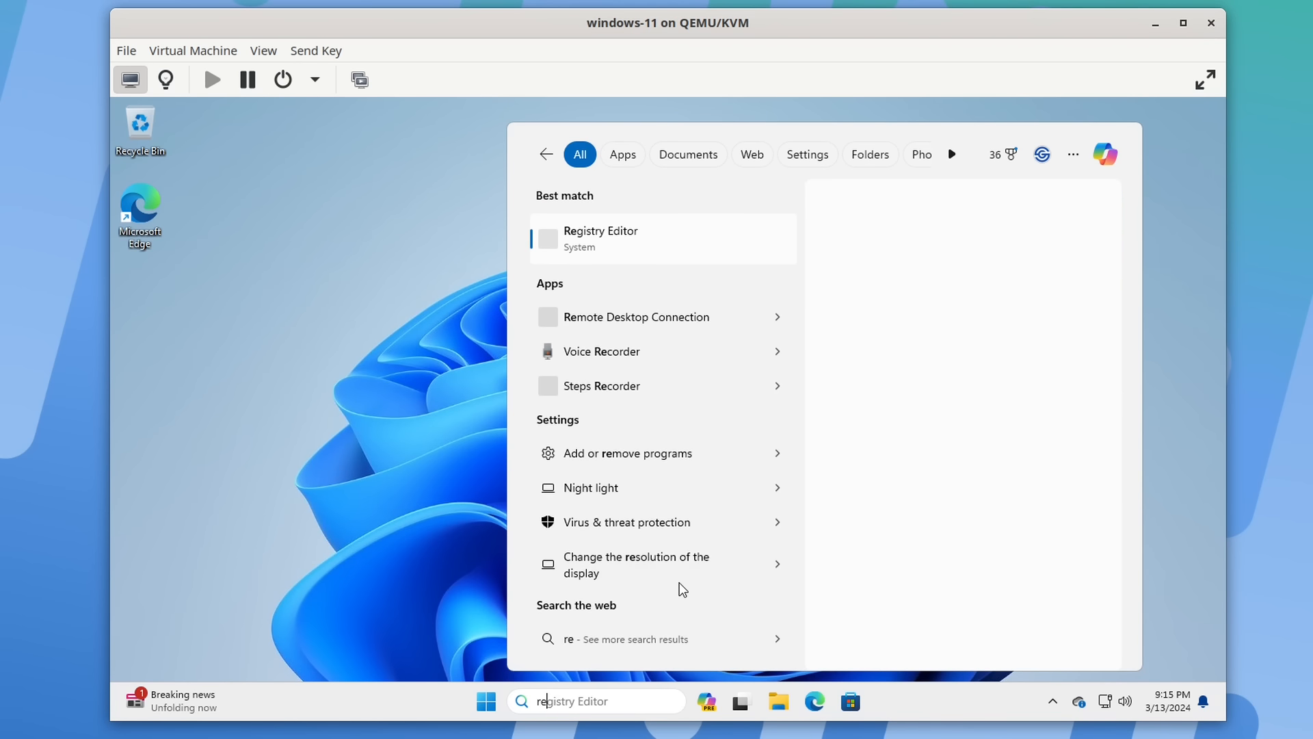
type("gedit")
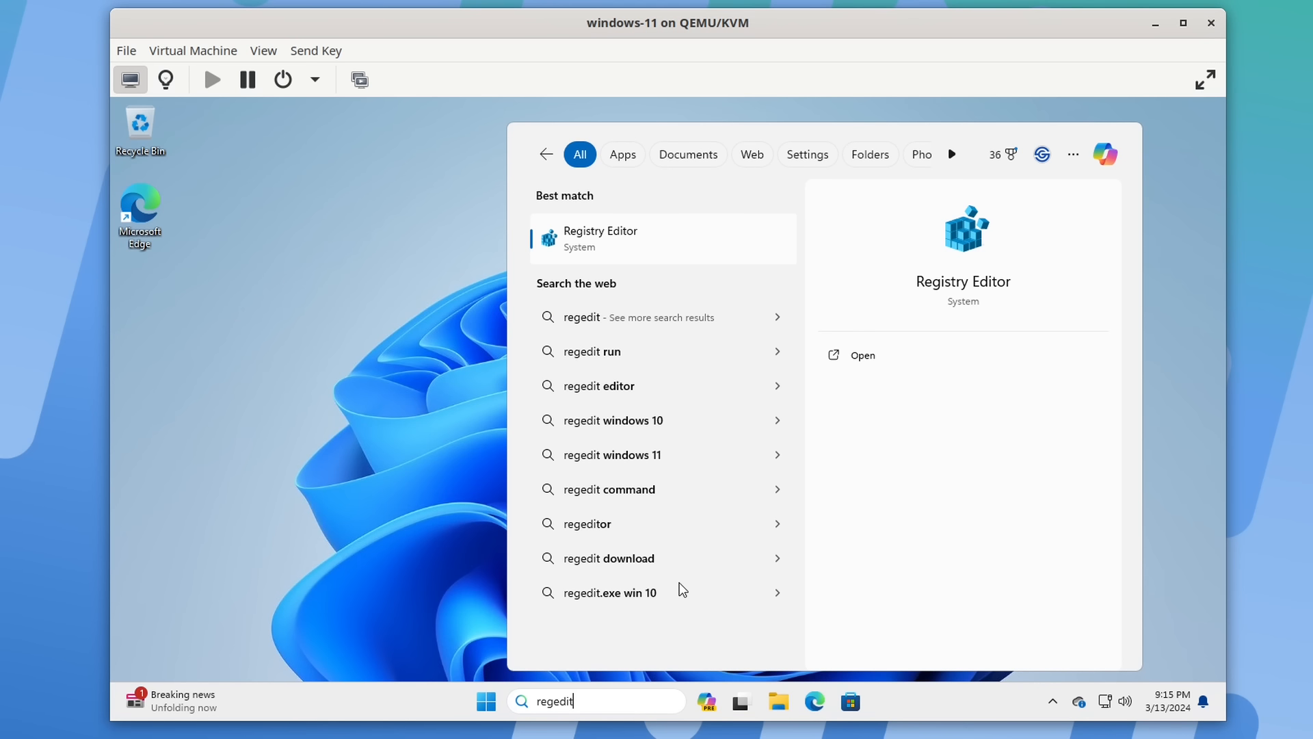
left_click(631, 249)
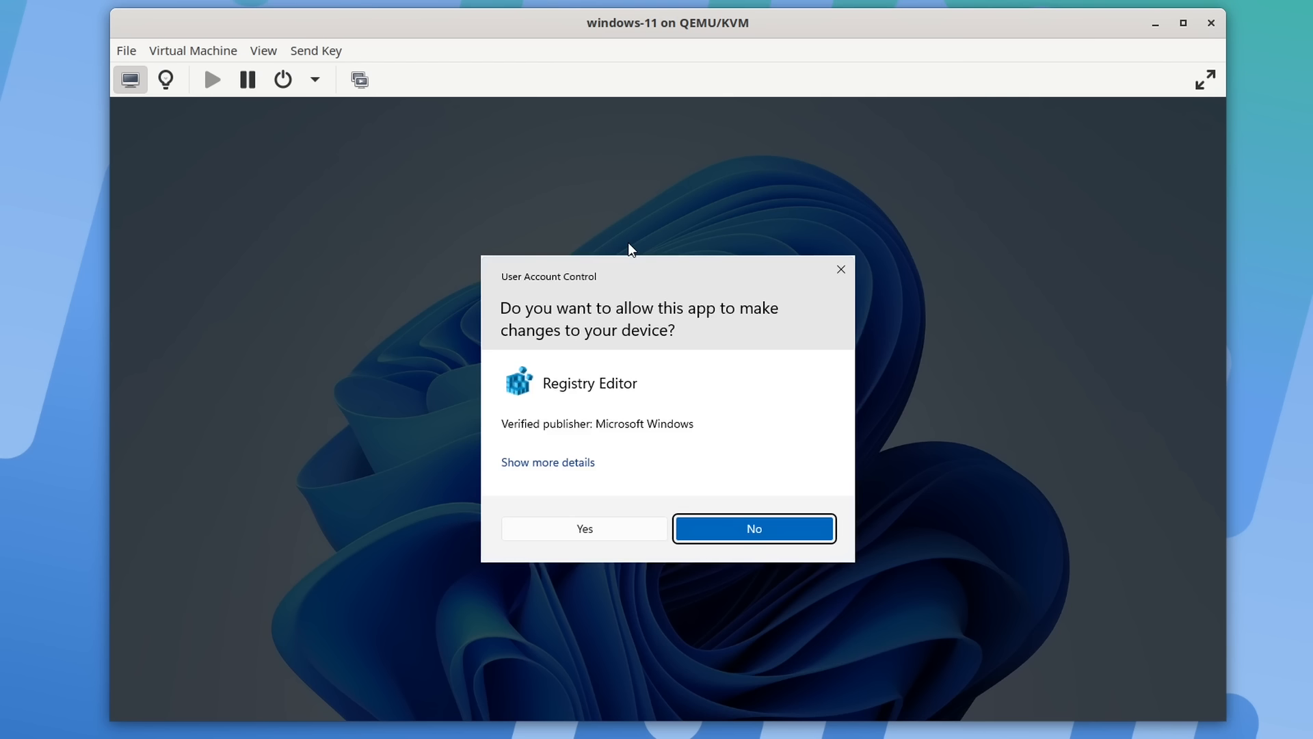
left_click(592, 527)
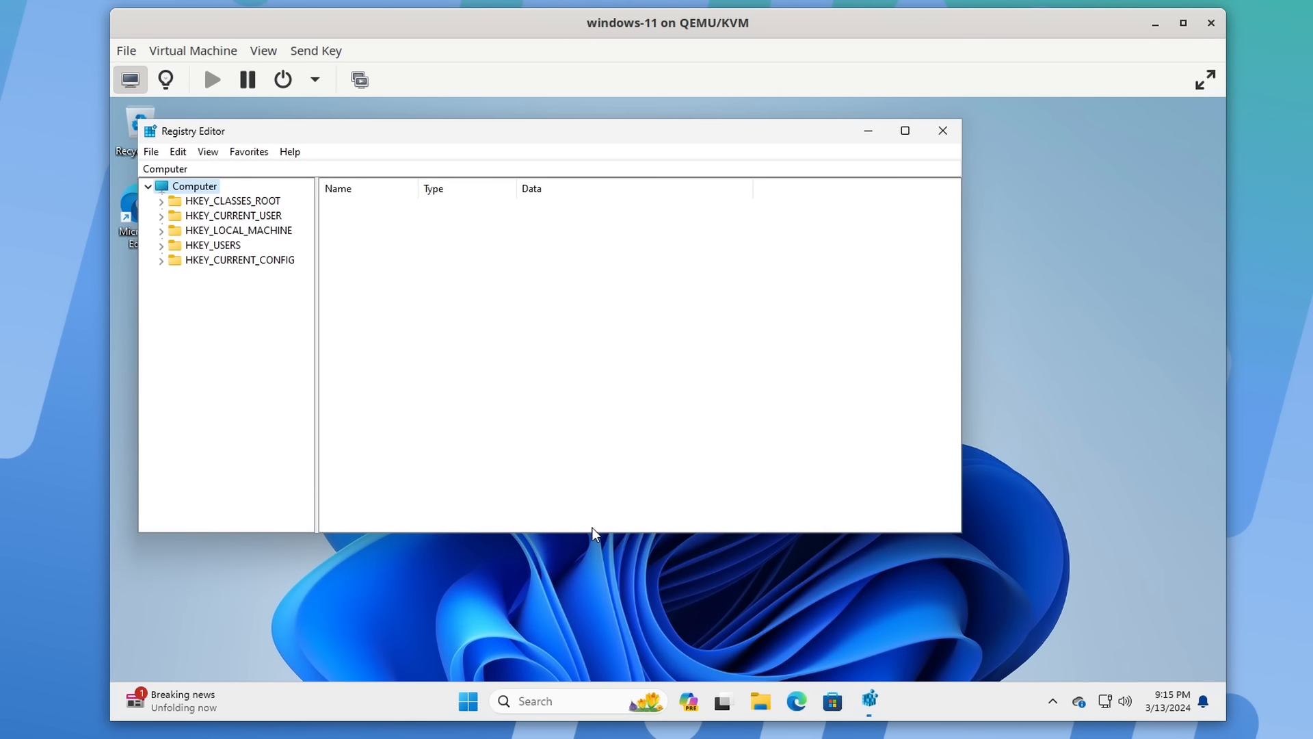
left_click(905, 131)
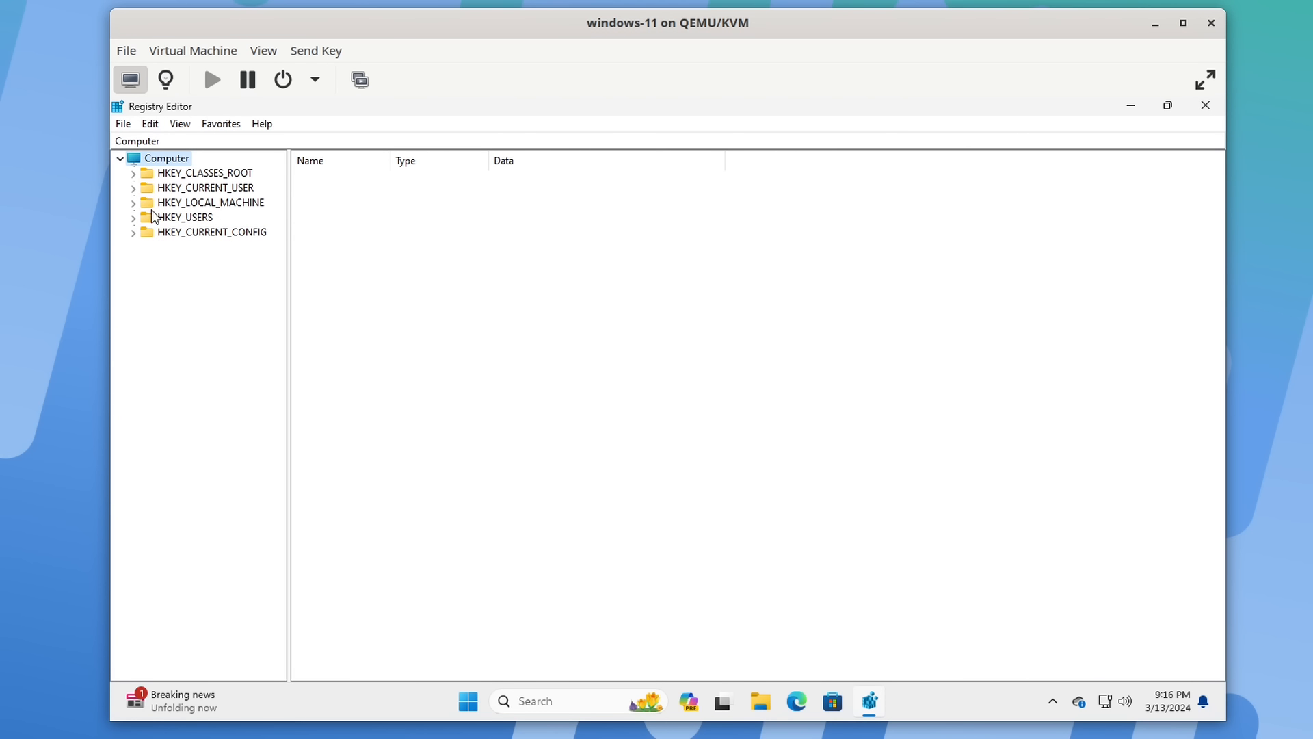
Browse the registry to HKEY_CURRENT_USER\Software\Policies\Microsoft and select the Windows key
left_click(133, 188)
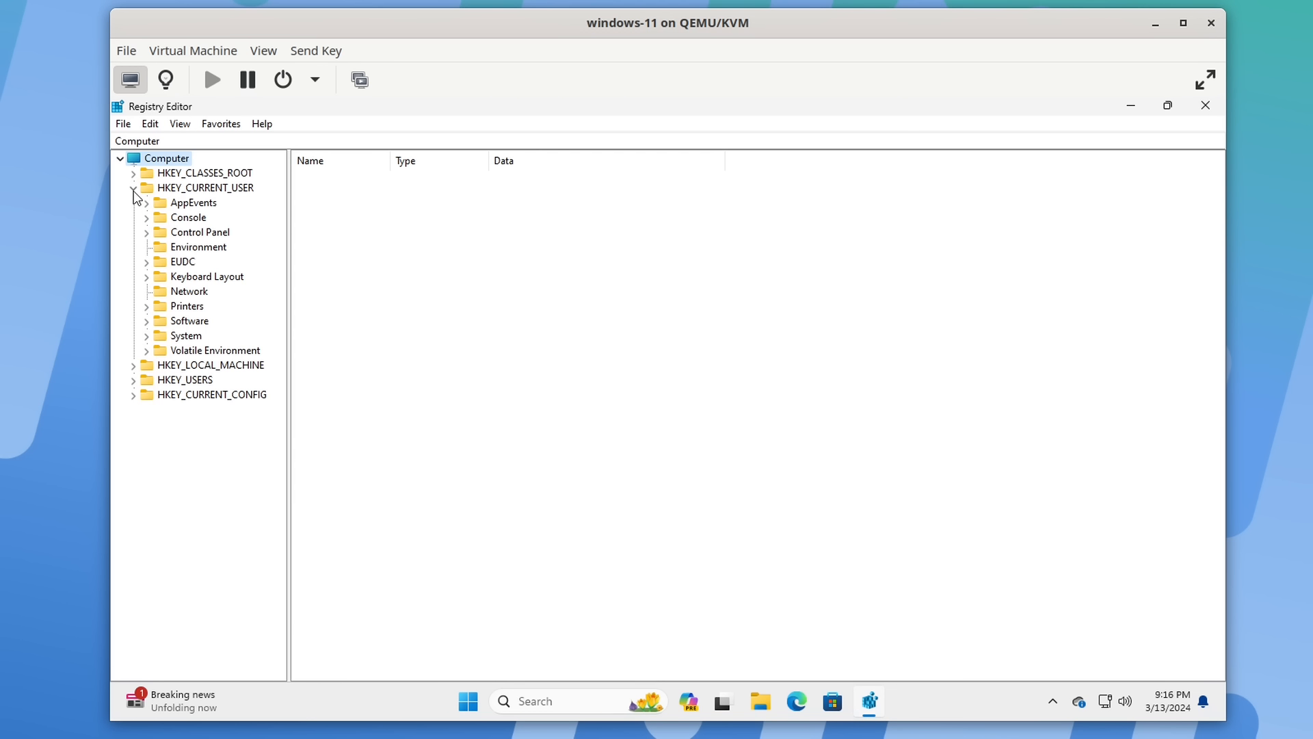
left_click(146, 321)
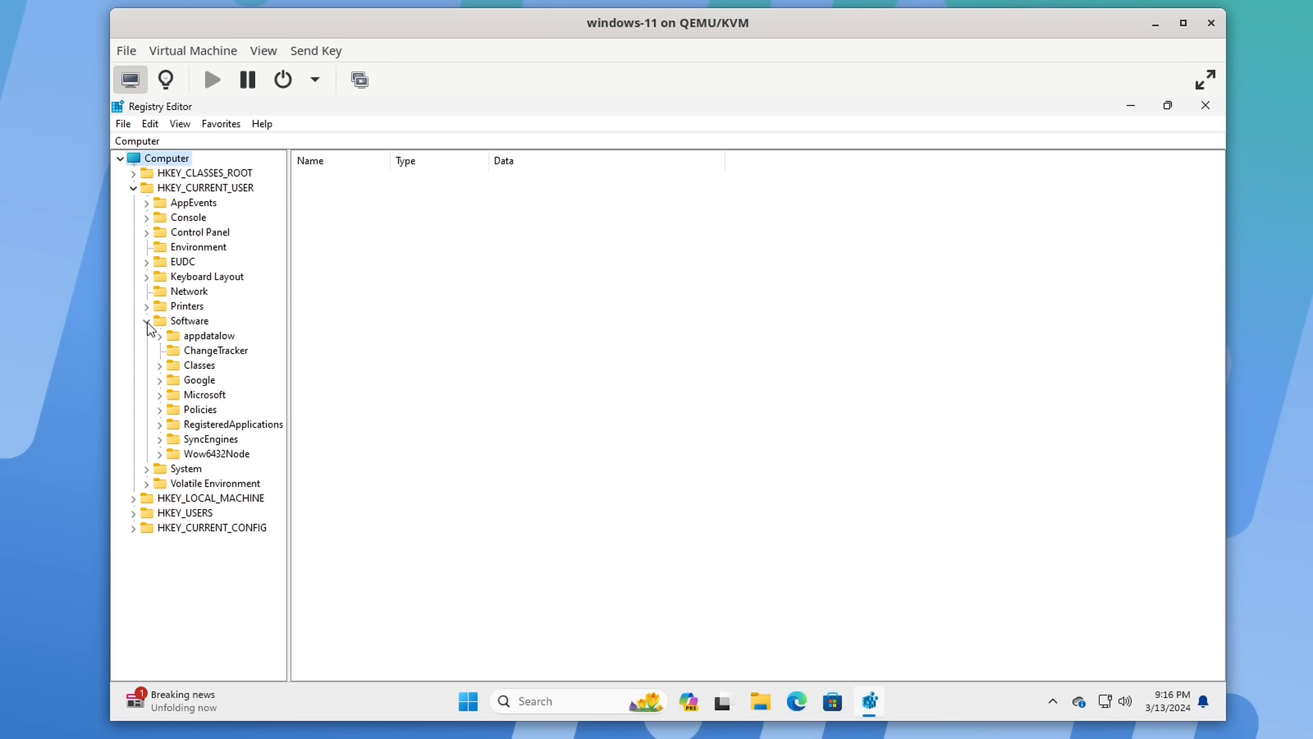
left_click(160, 410)
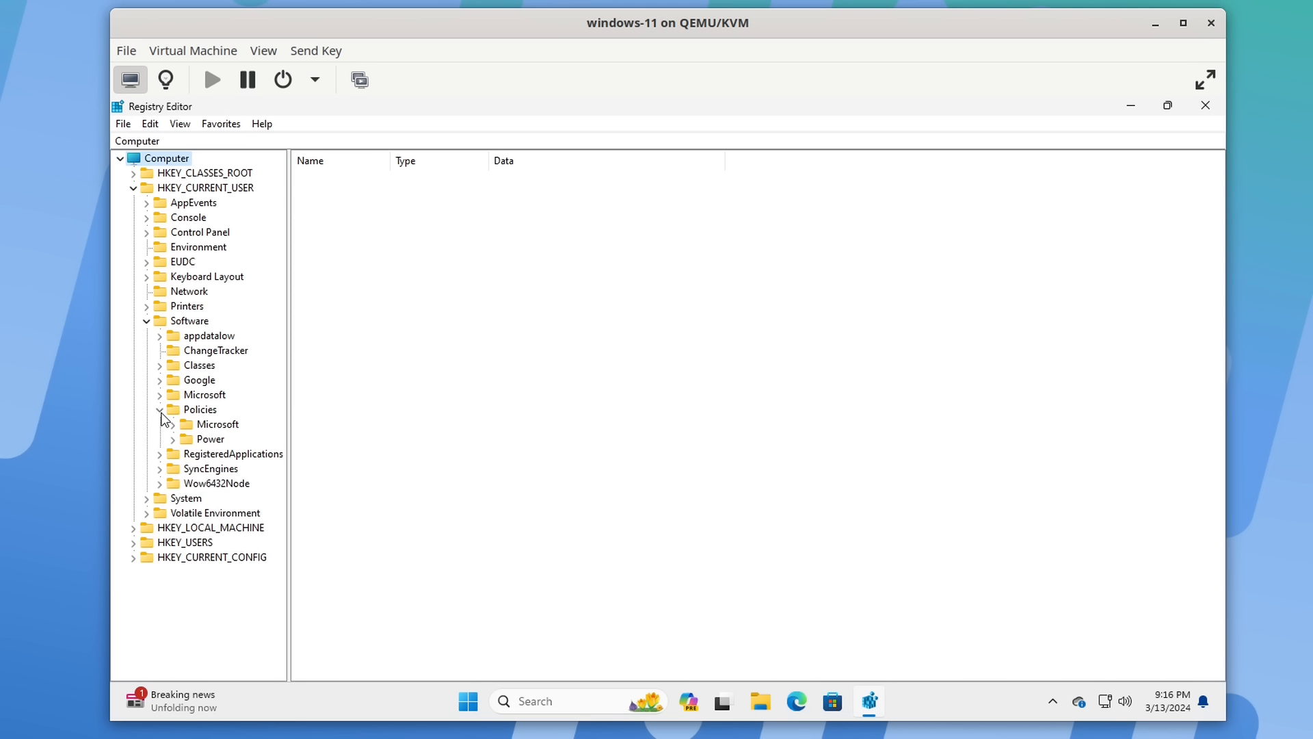
left_click(172, 425)
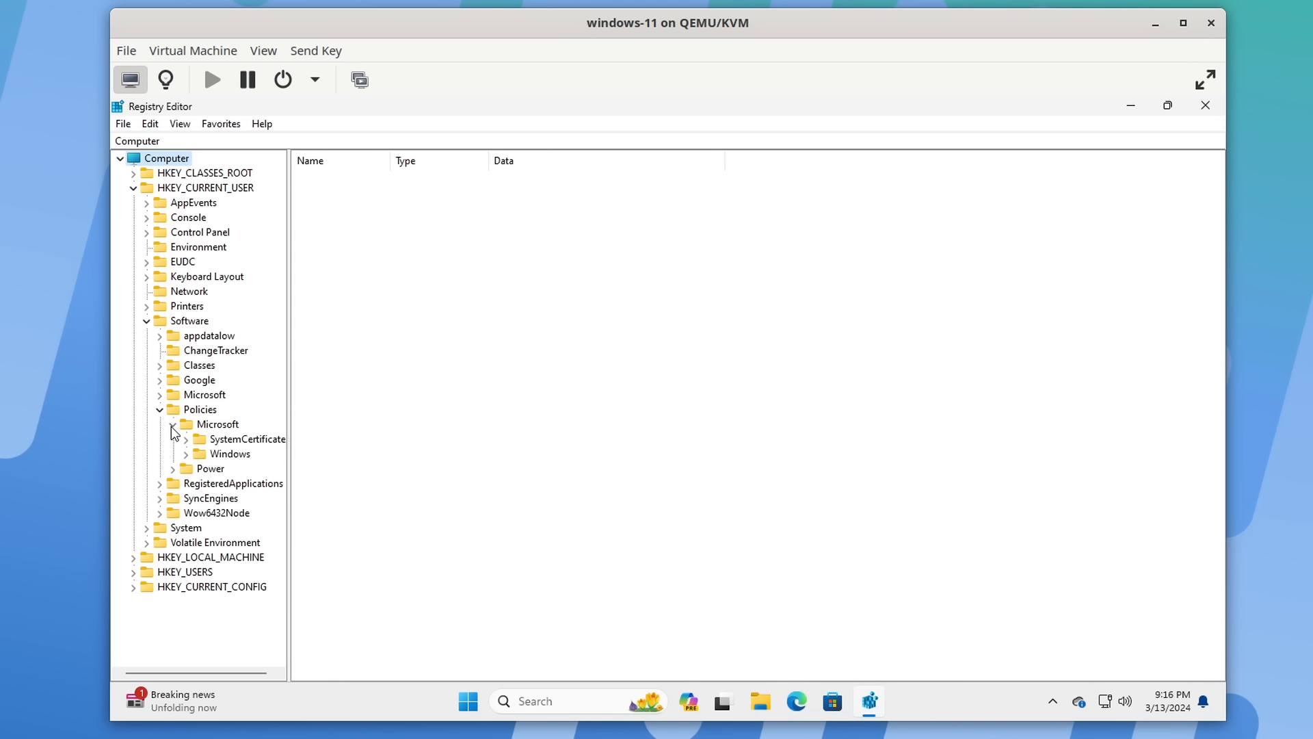
left_click(233, 456)
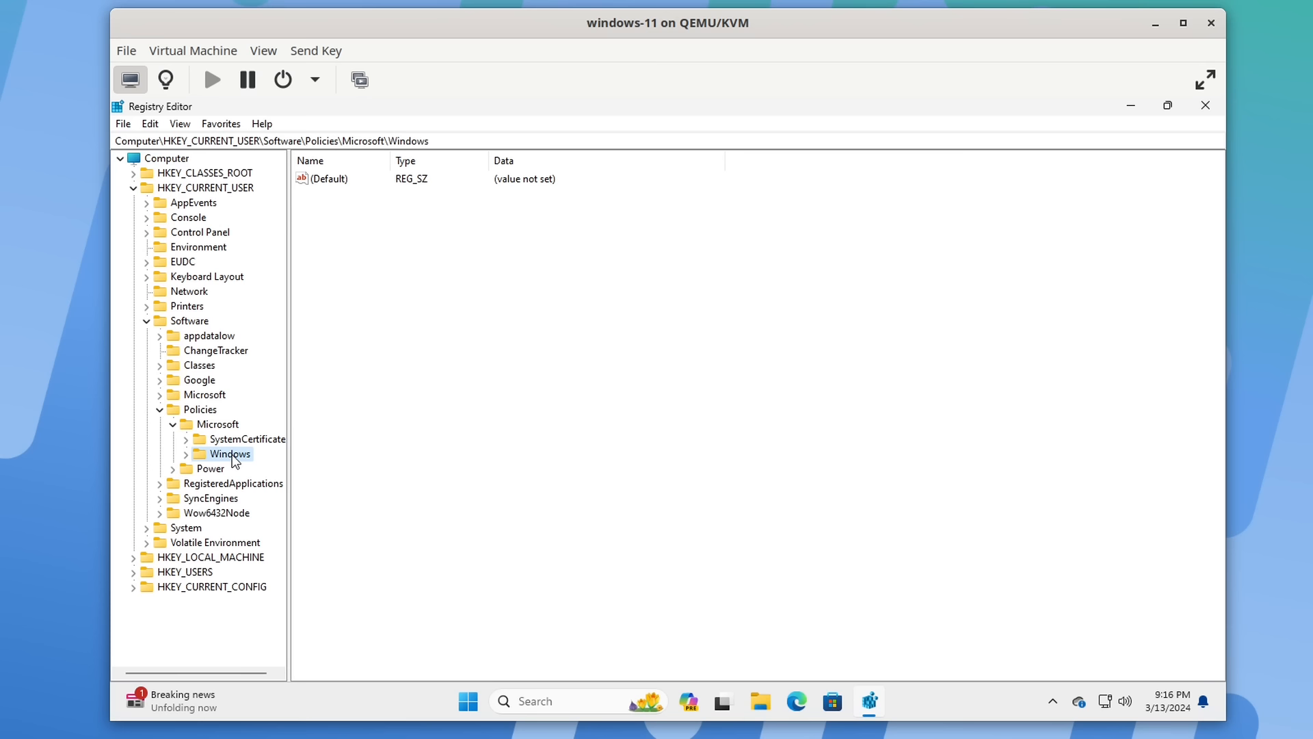
Create a new key named Explorer under the Windows policies key
right_click(233, 457)
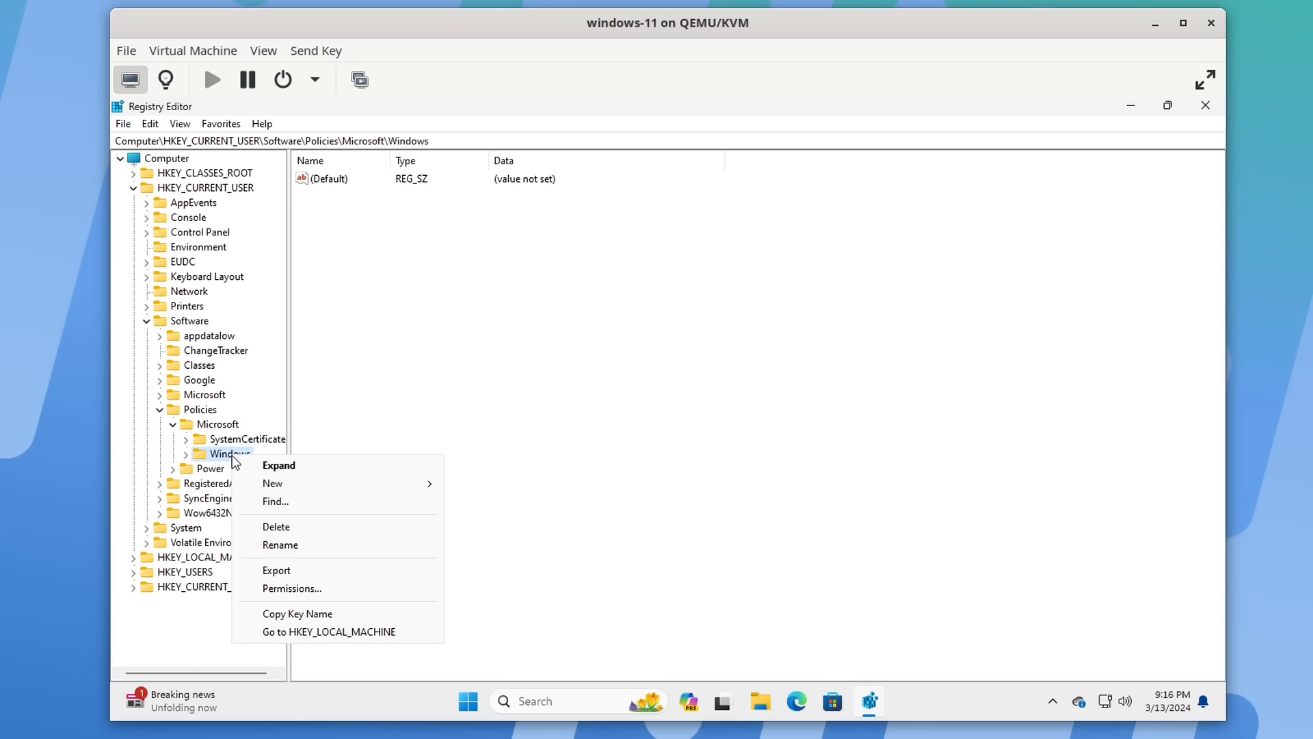
mouse_move(292, 489)
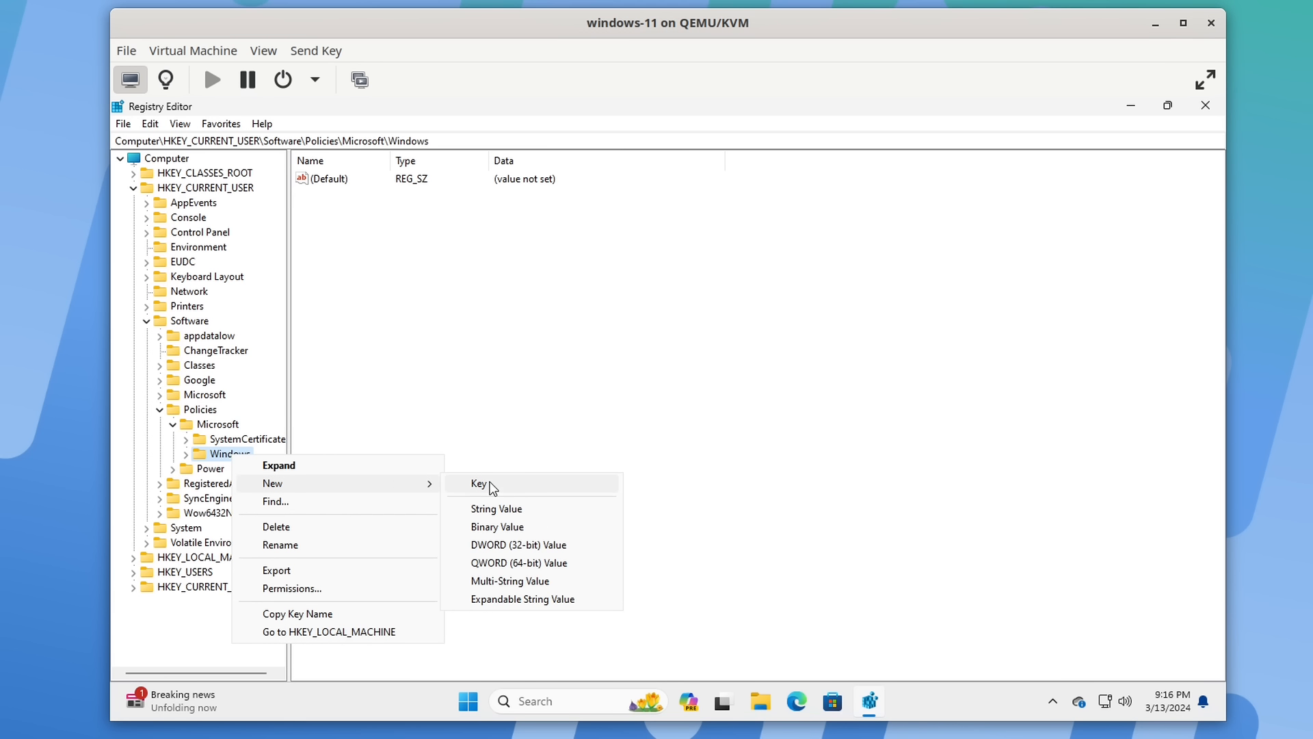
left_click(489, 486)
type("E")
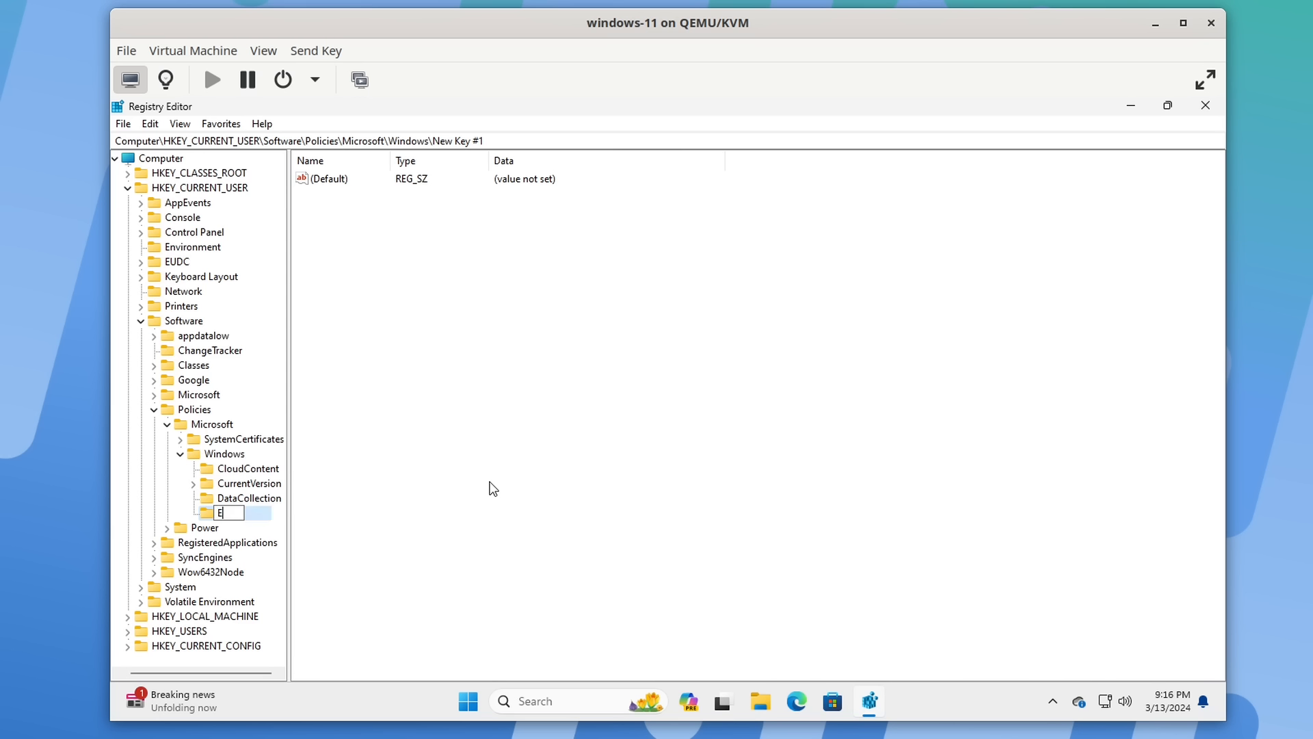
type("xplorer")
key("Return")
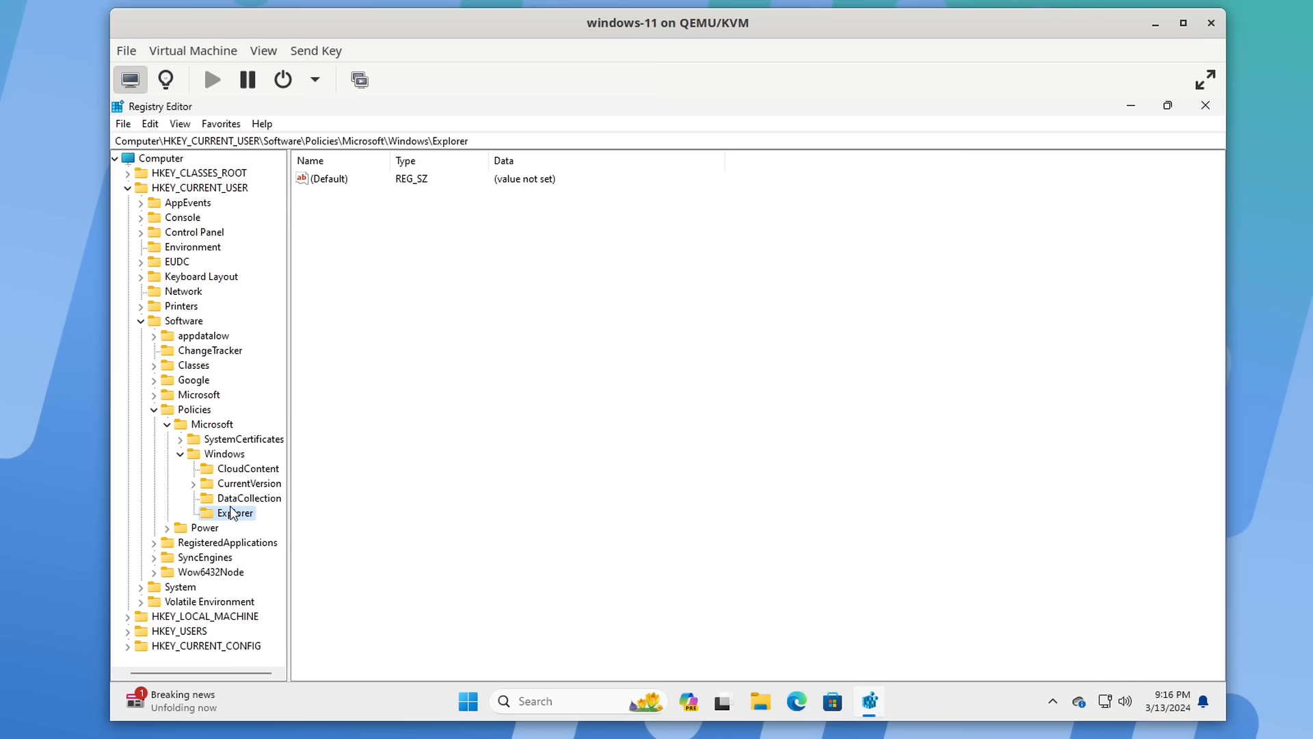
Add a DWORD (32-bit) value named DisableSearchBoxSuggestions to the Explorer key
right_click(236, 517)
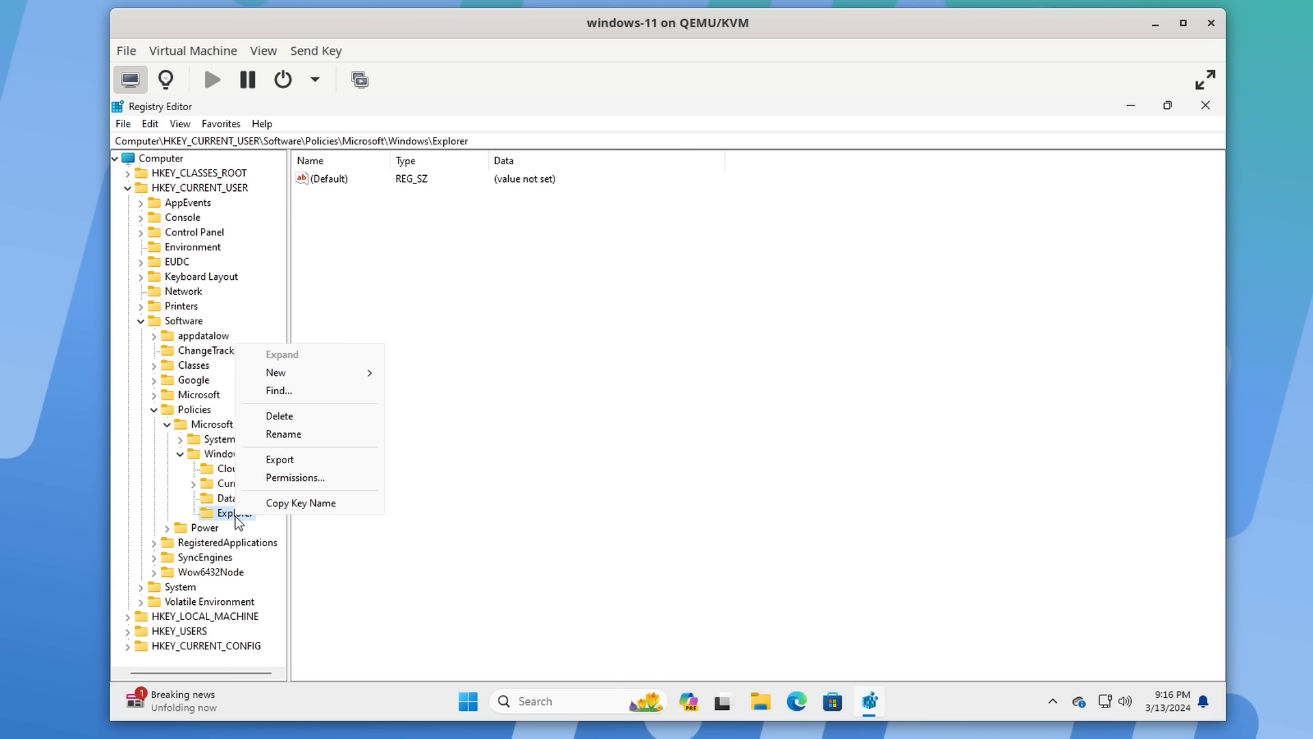
mouse_move(331, 372)
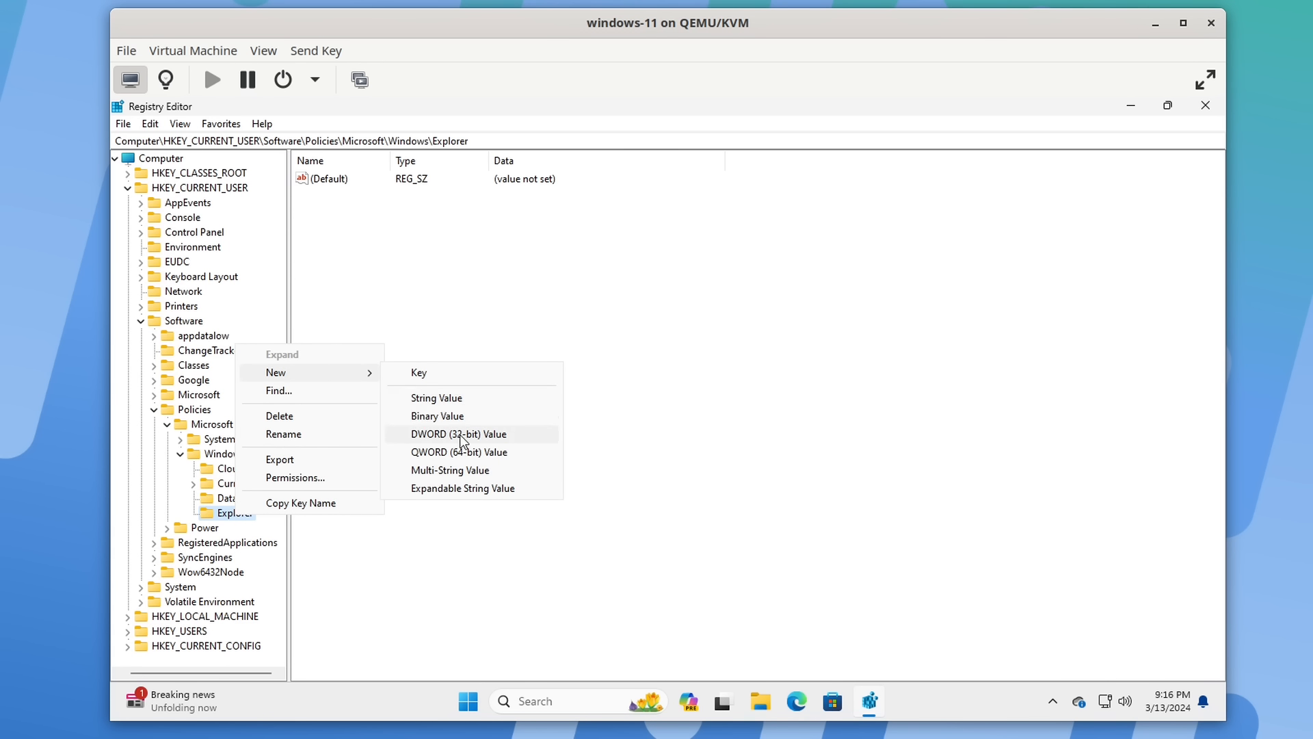
left_click(460, 435)
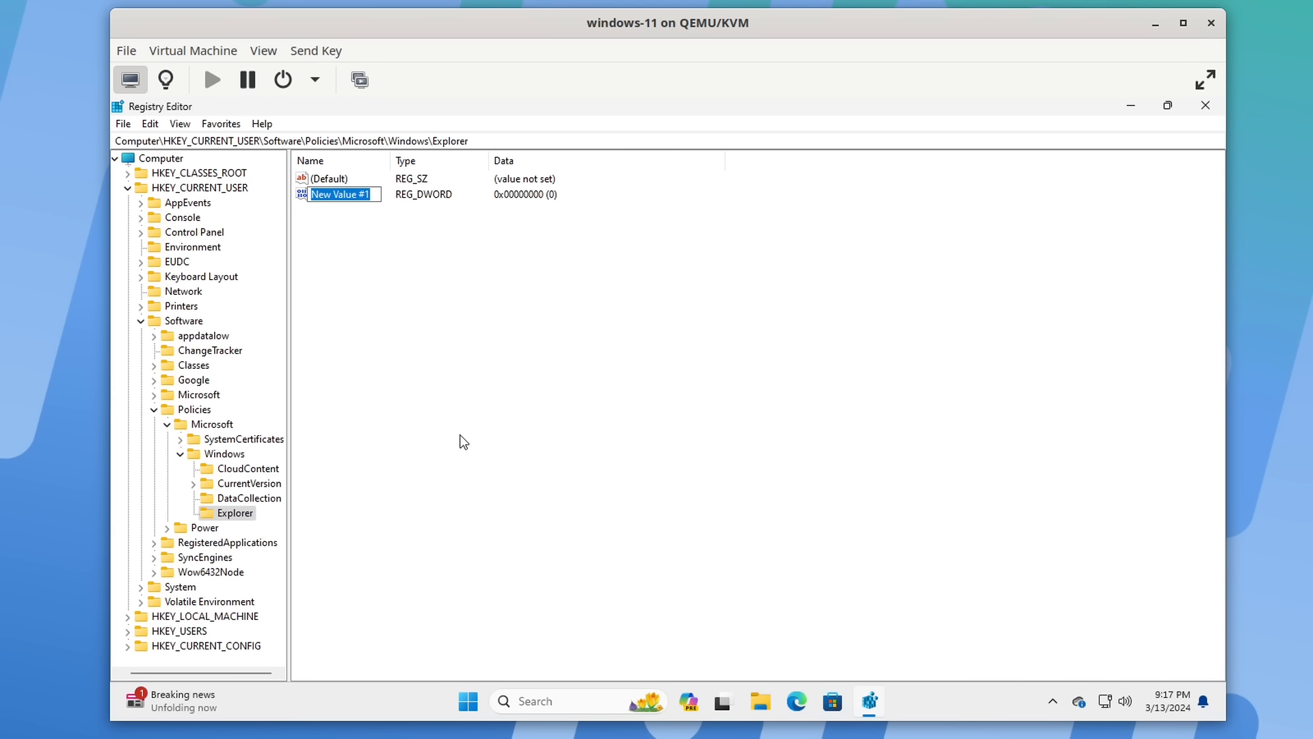
type("Disable")
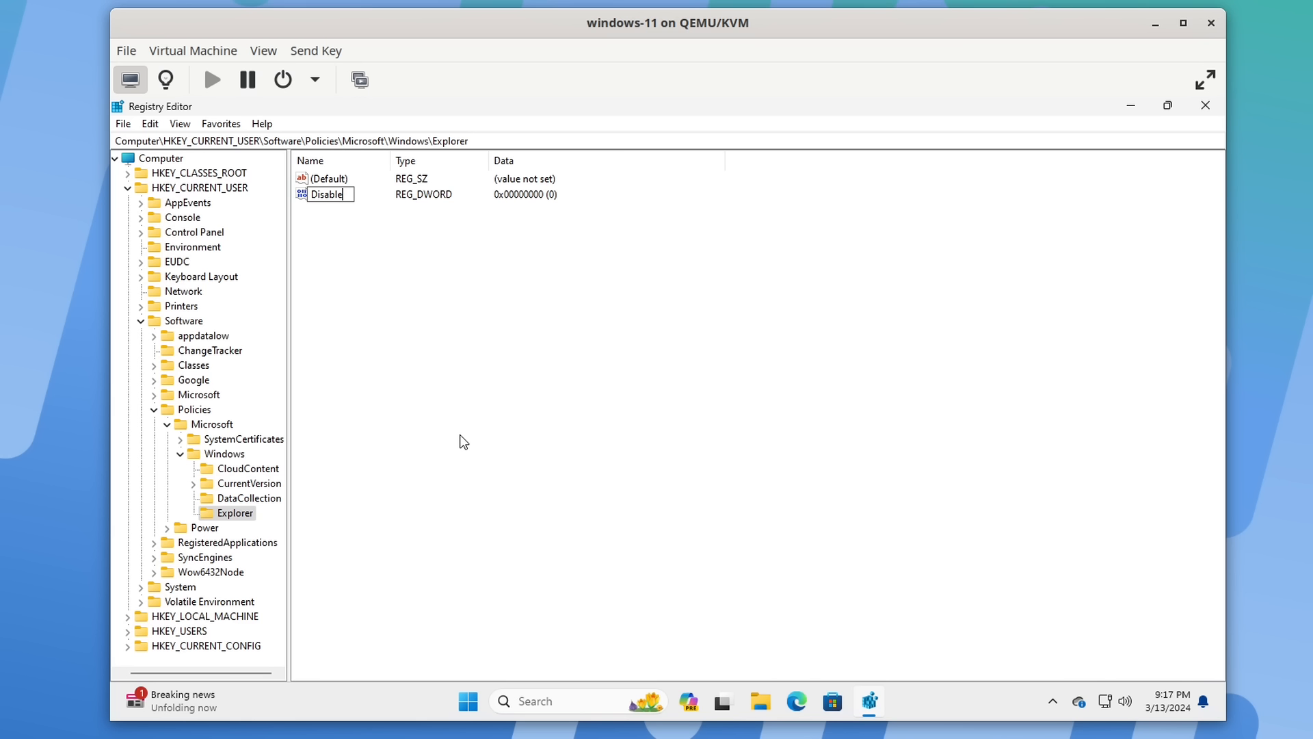
type("Searc")
type("hBoxSuggestions")
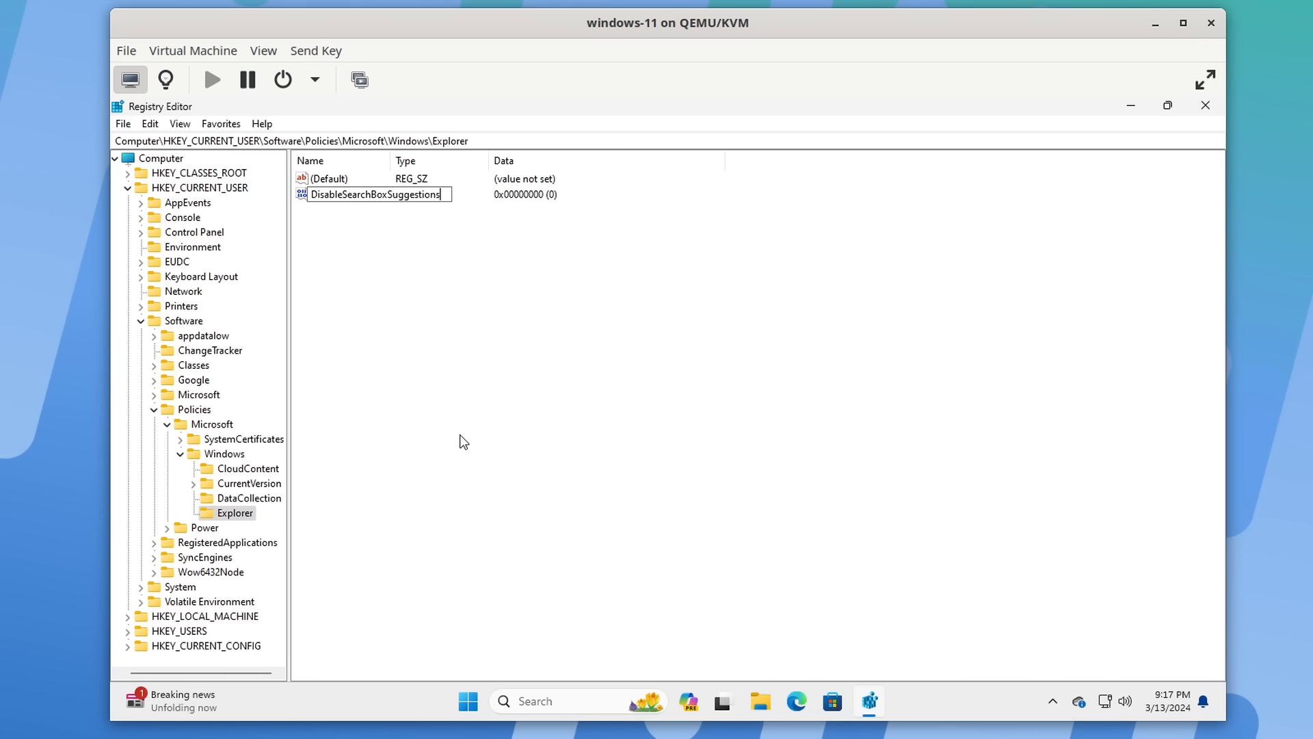
key("Return")
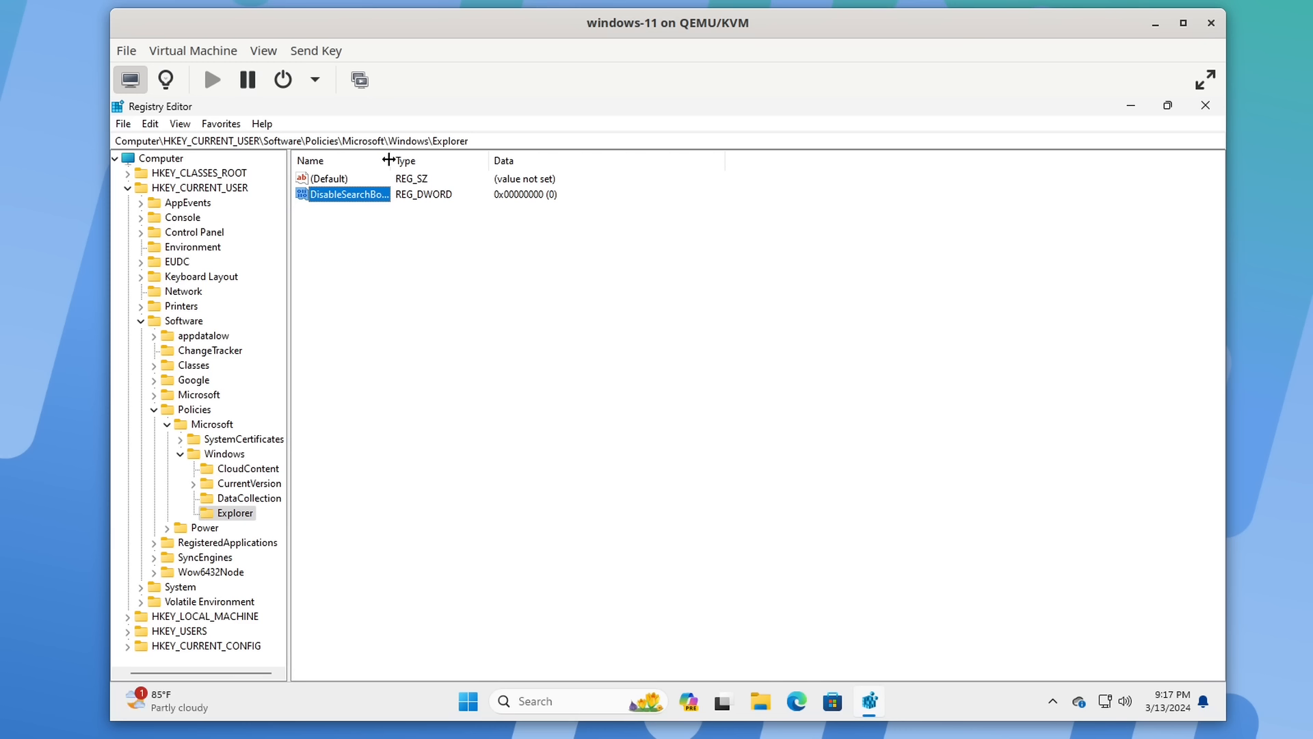
Widen the Name column, set the DisableSearchBoxSuggestions value data to 1, and close Registry Editor
left_click_drag(389, 159, 481, 160)
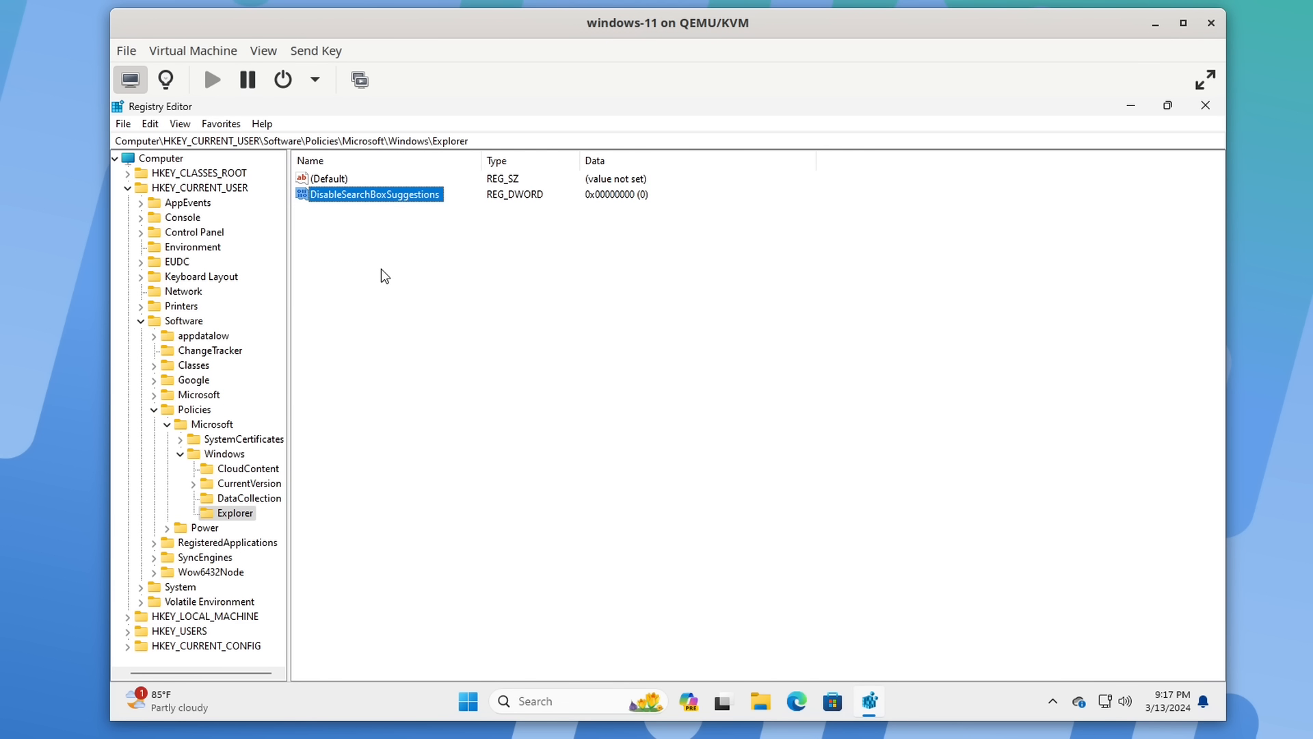
double_click(409, 195)
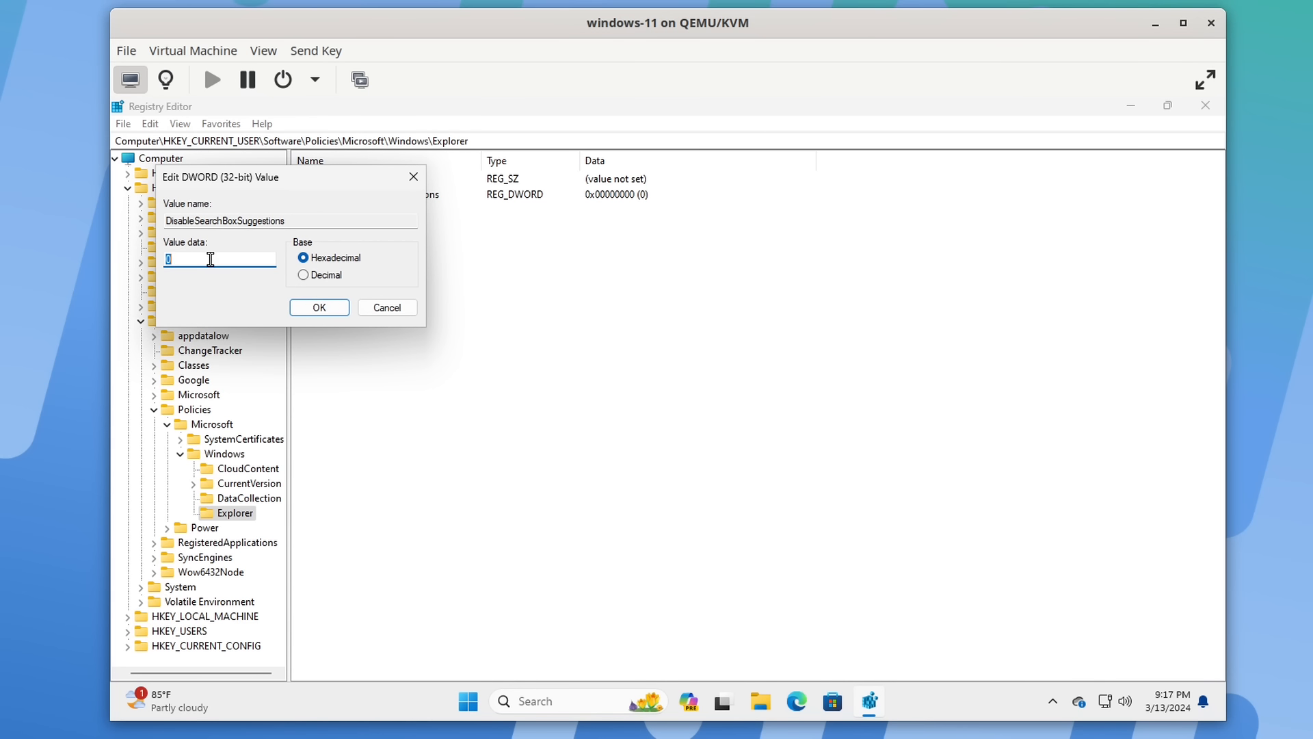
type("1")
left_click(306, 309)
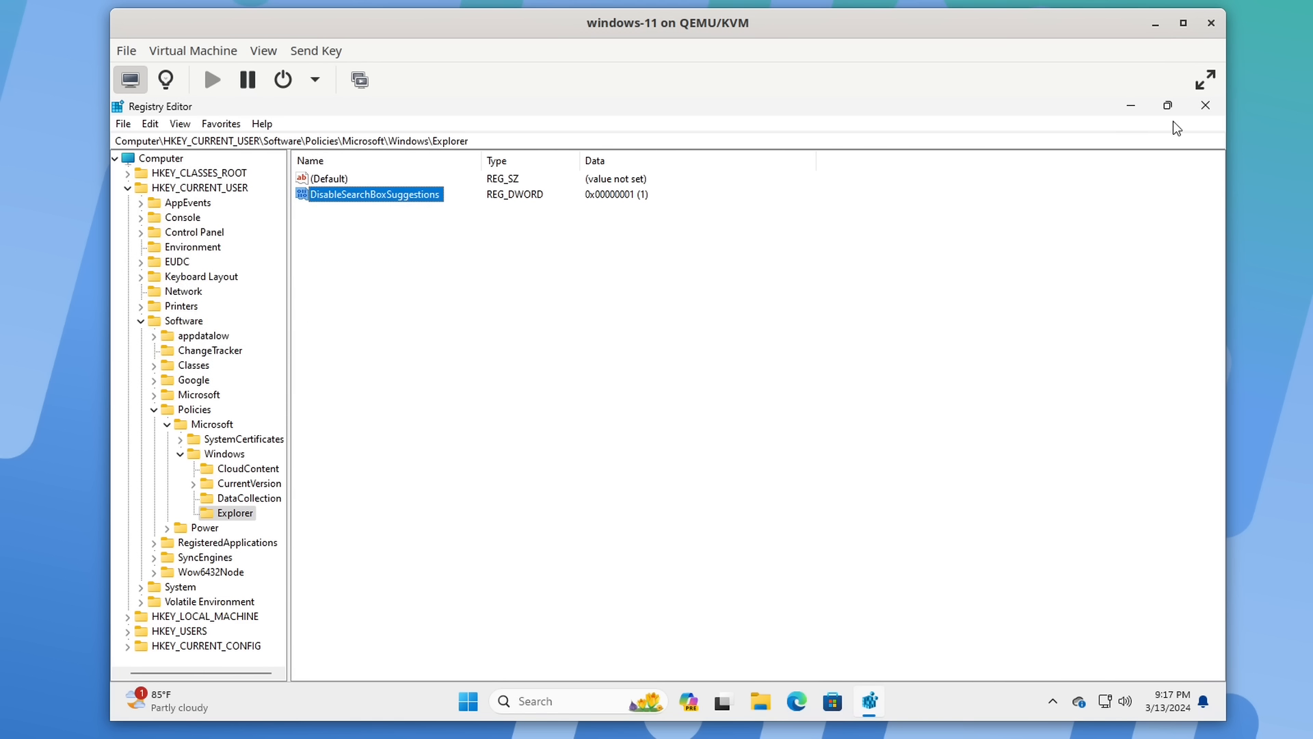
left_click(1207, 109)
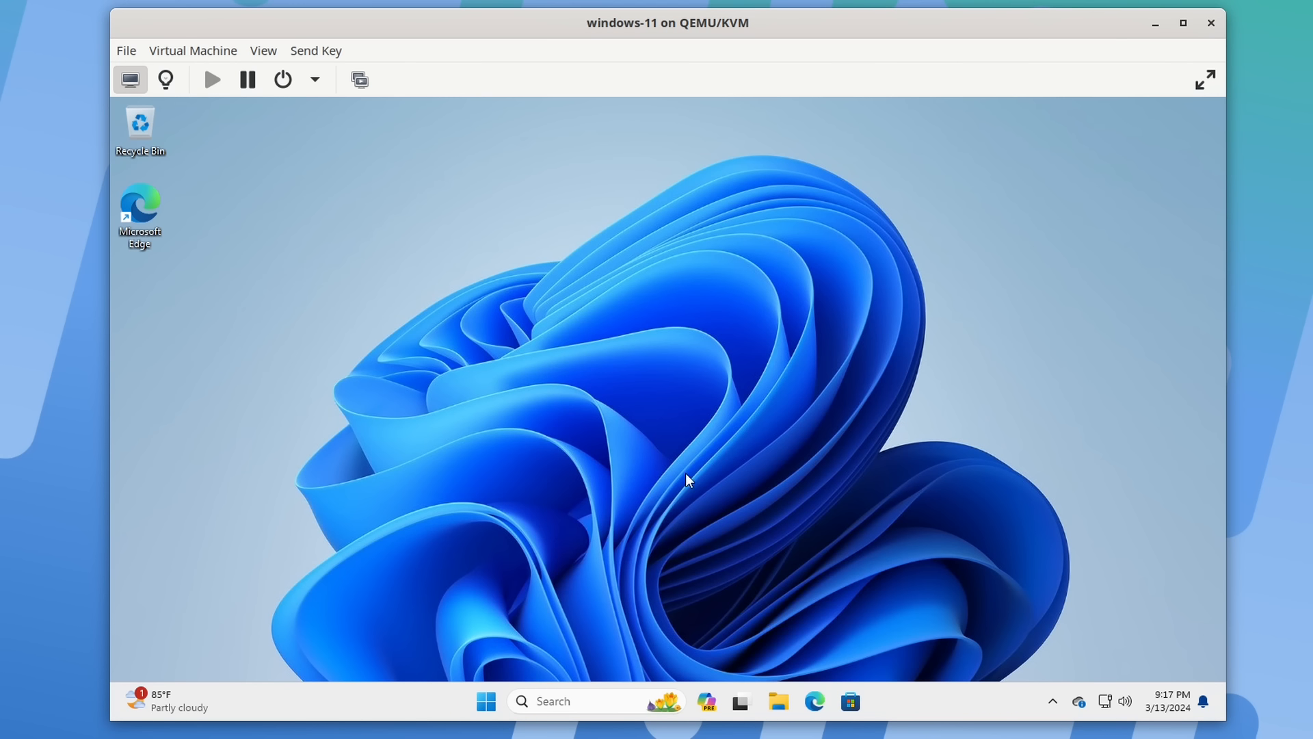
Restart the Windows 11 guest from within Windows
left_click(484, 702)
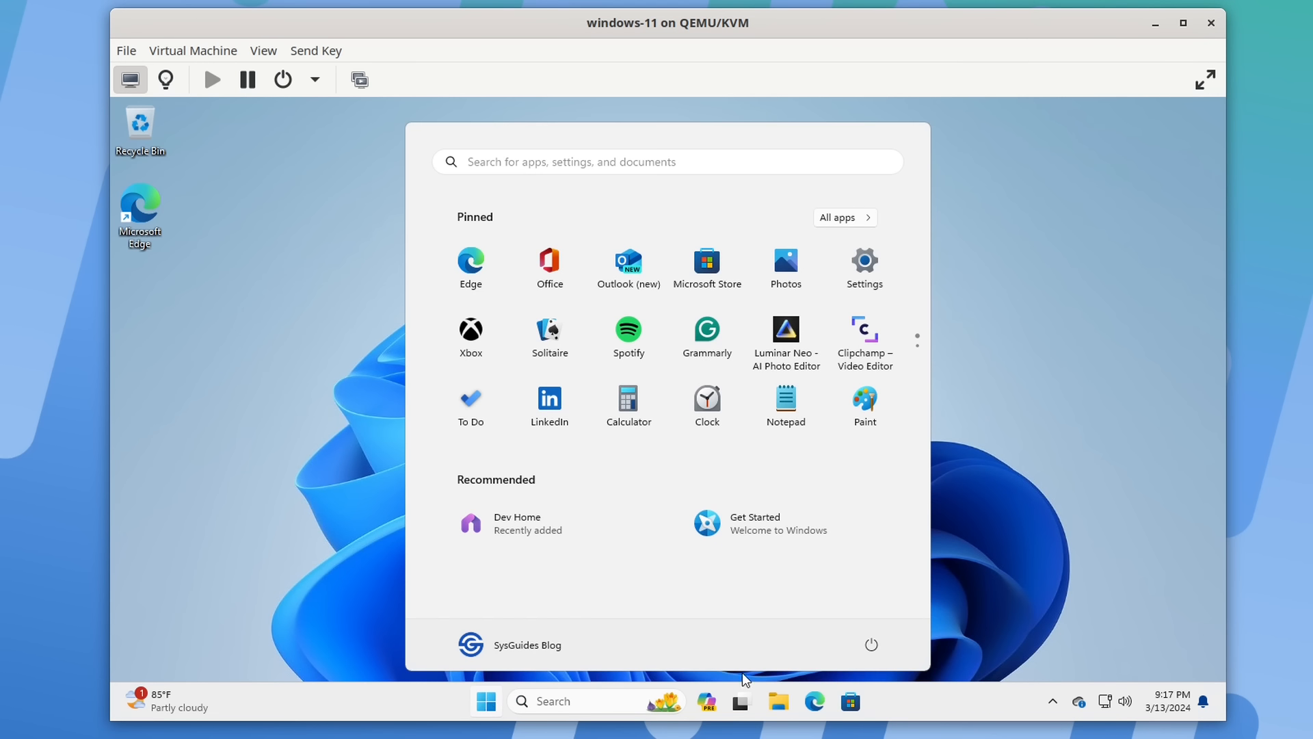
left_click(874, 647)
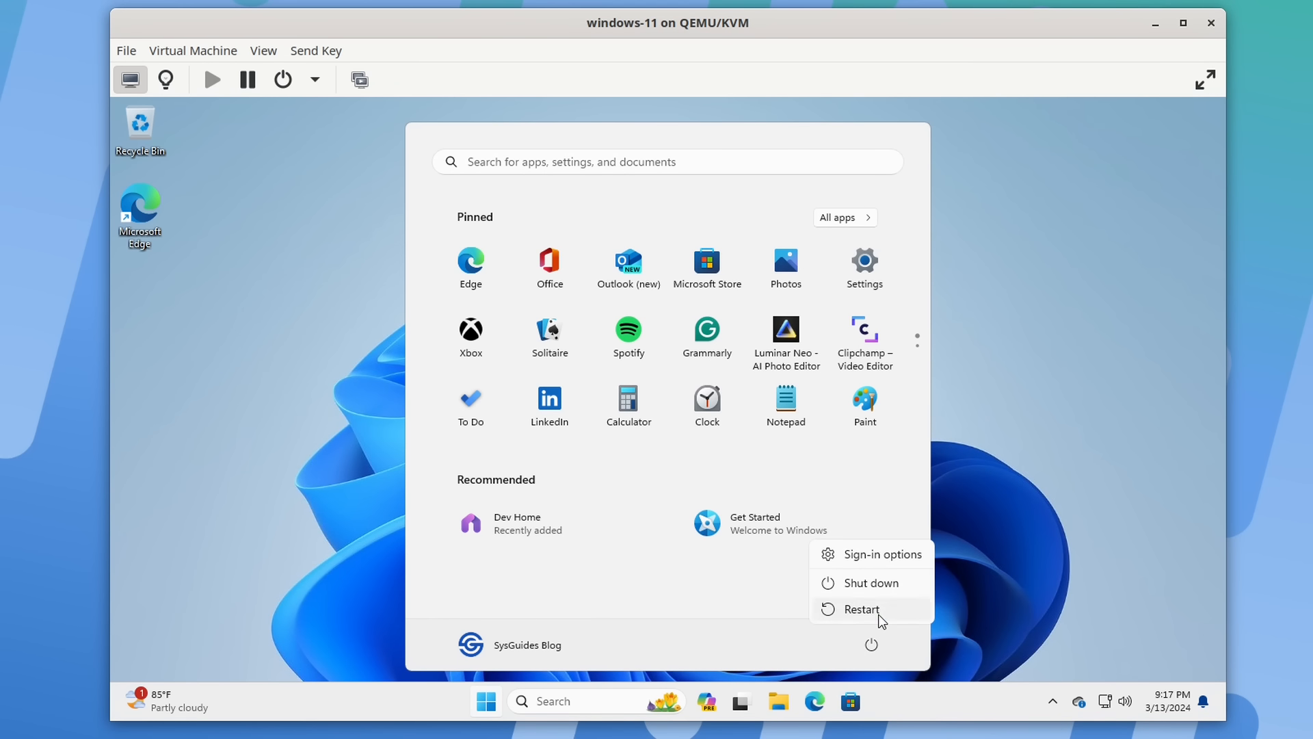
left_click(880, 619)
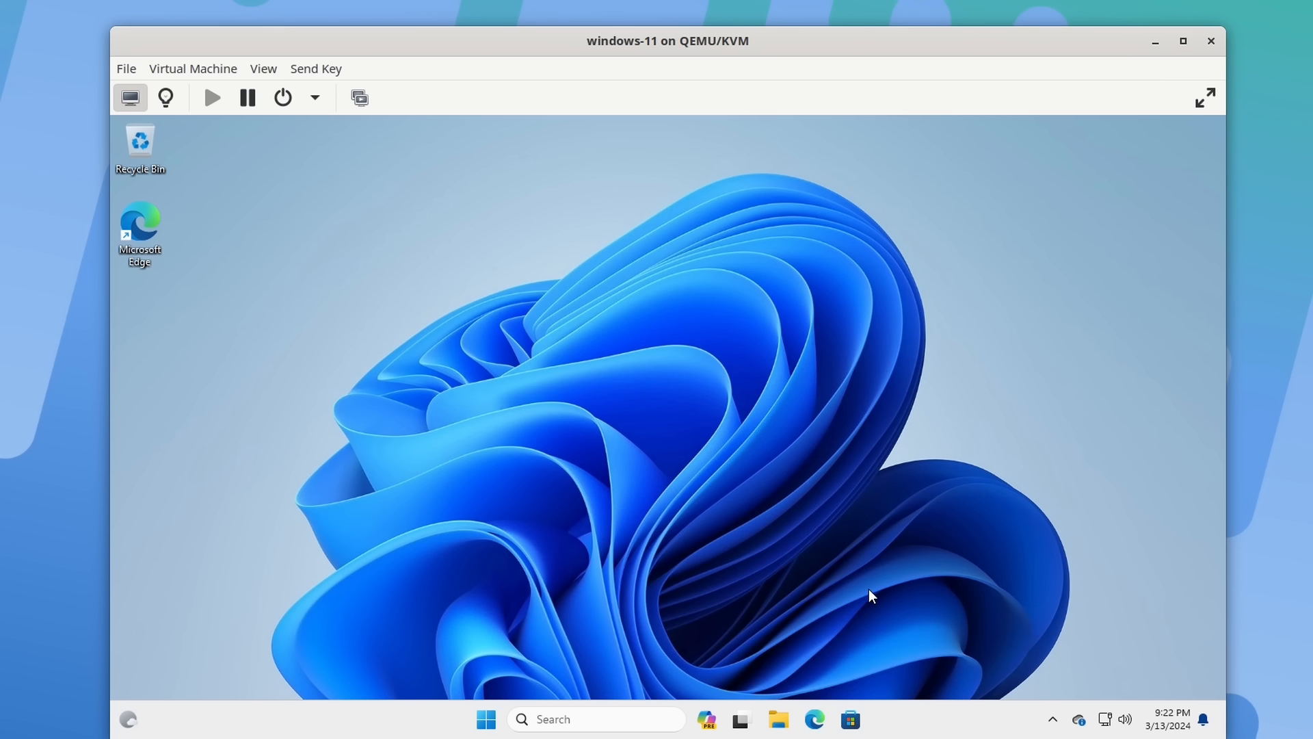
Open Terminal as administrator in the guest, allow it to make changes, and maximize its window
right_click(484, 722)
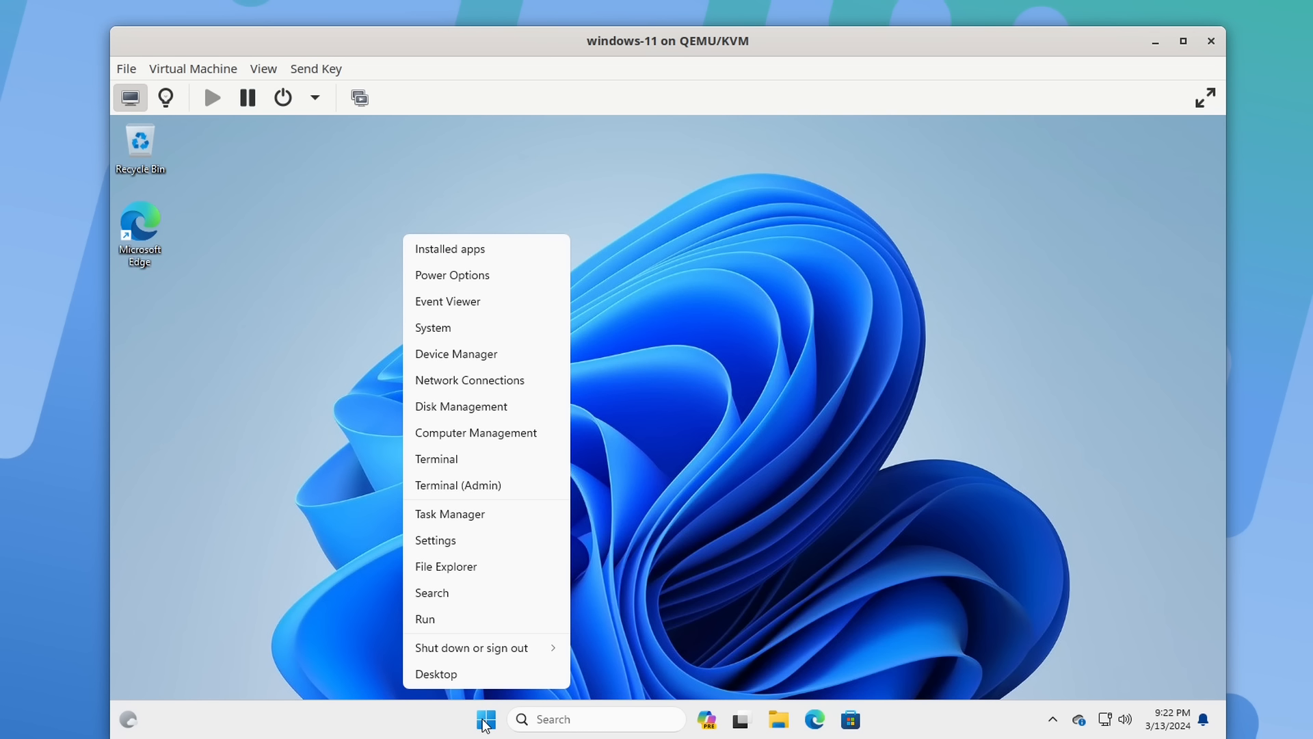
left_click(515, 487)
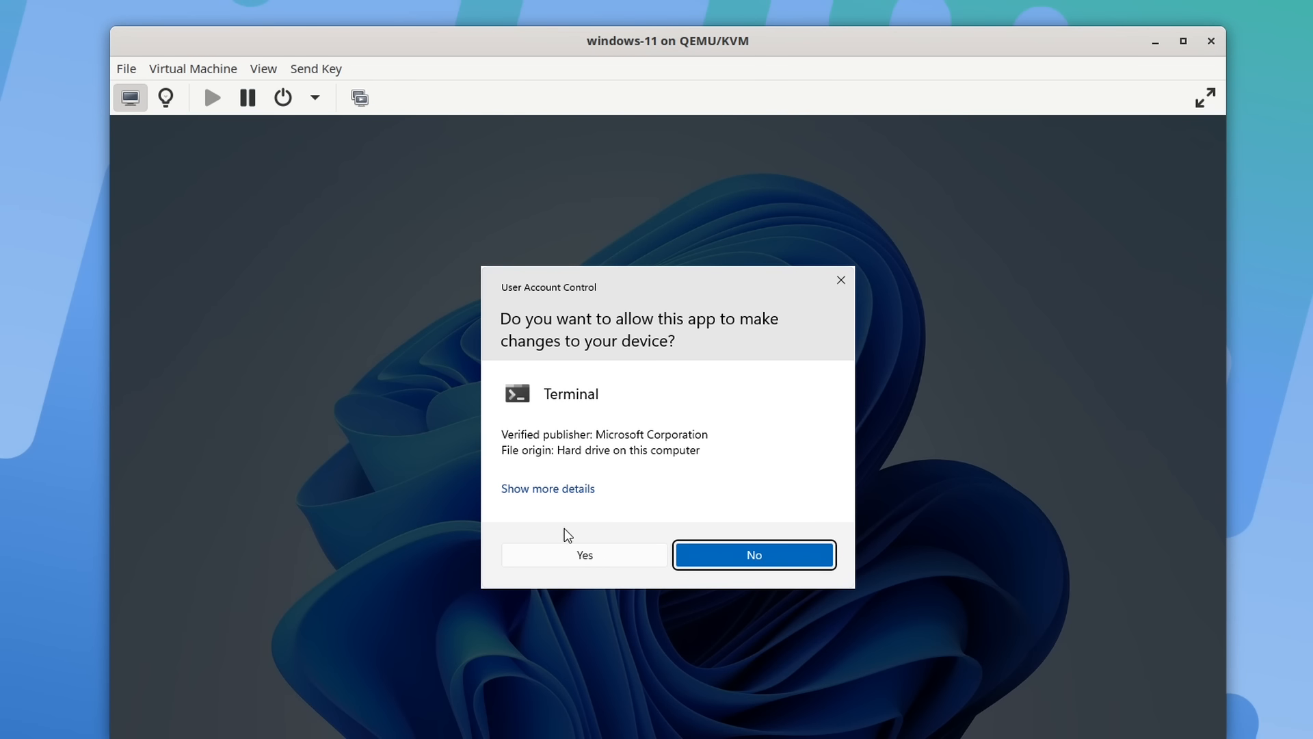
left_click(581, 557)
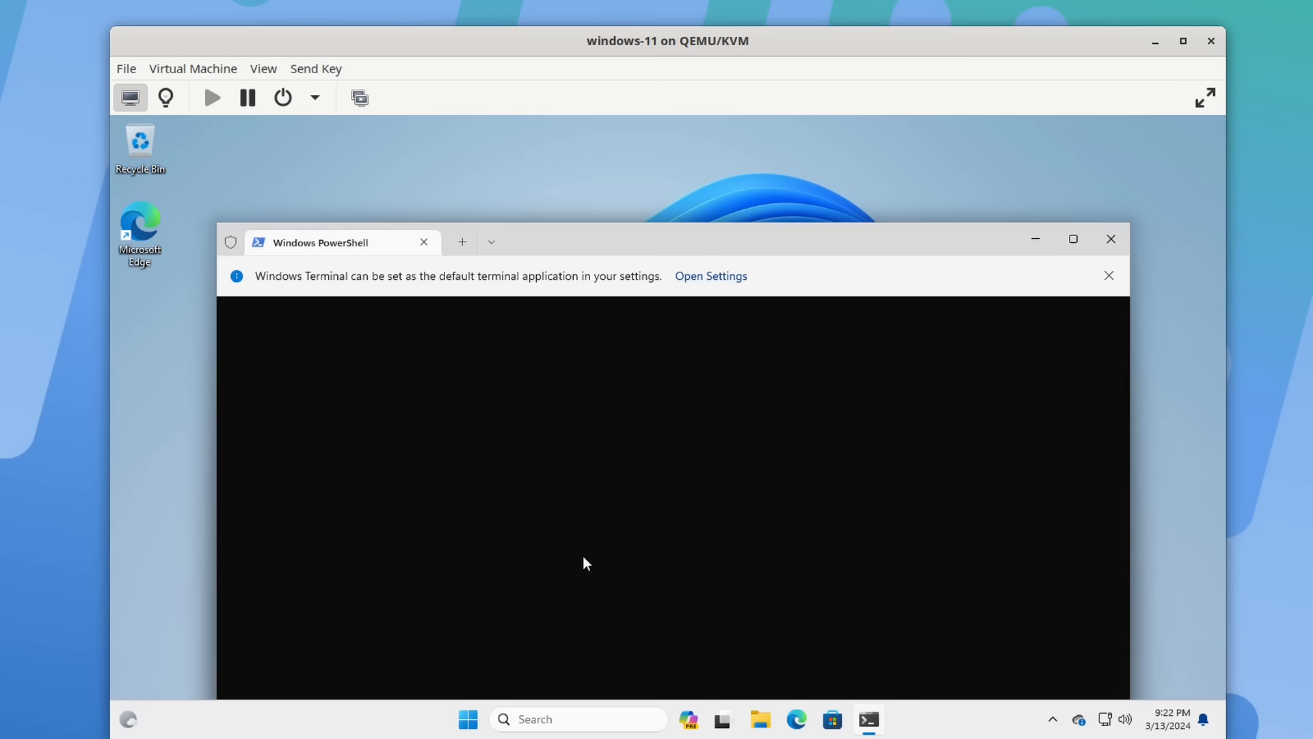
left_click(1073, 248)
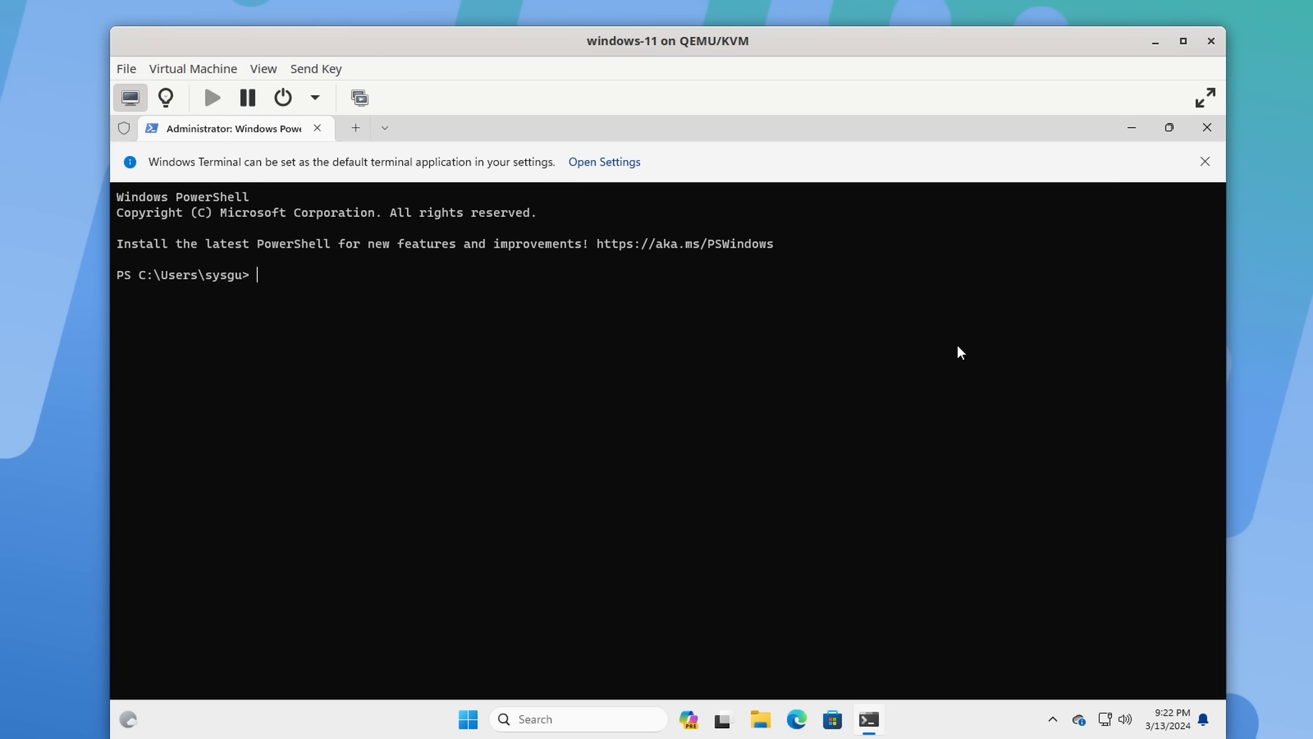
Run bcdedit /set useplatformclock No in PowerShell, then clear the terminal output
type("bcdedit /set useplatformclock ")
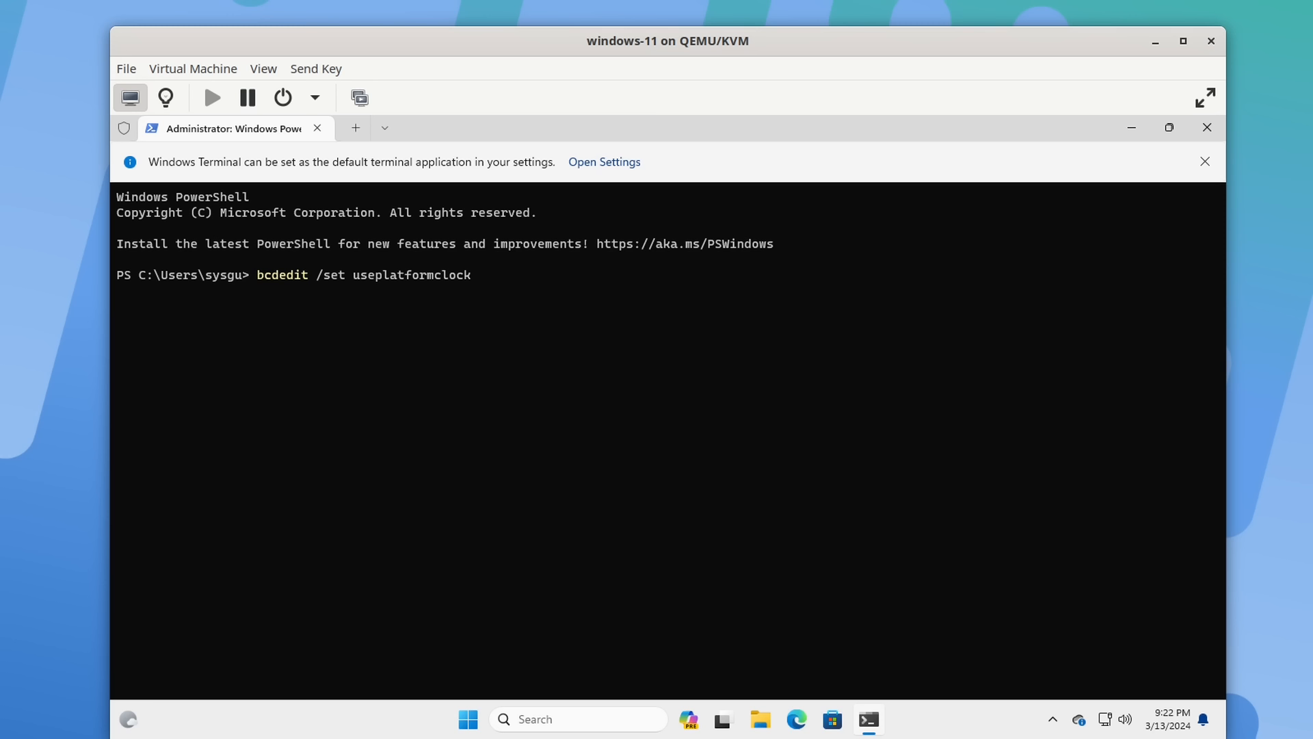
type("No")
key("Return")
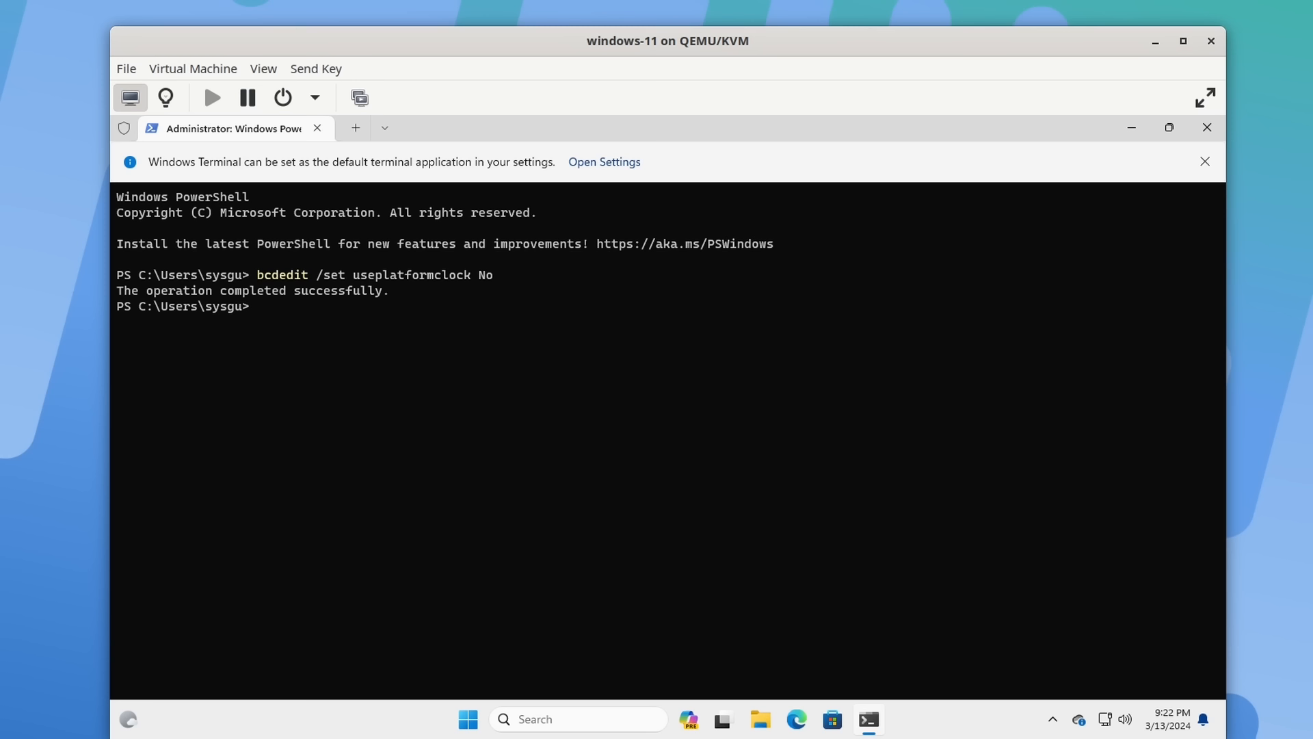
type("clear")
key("Return")
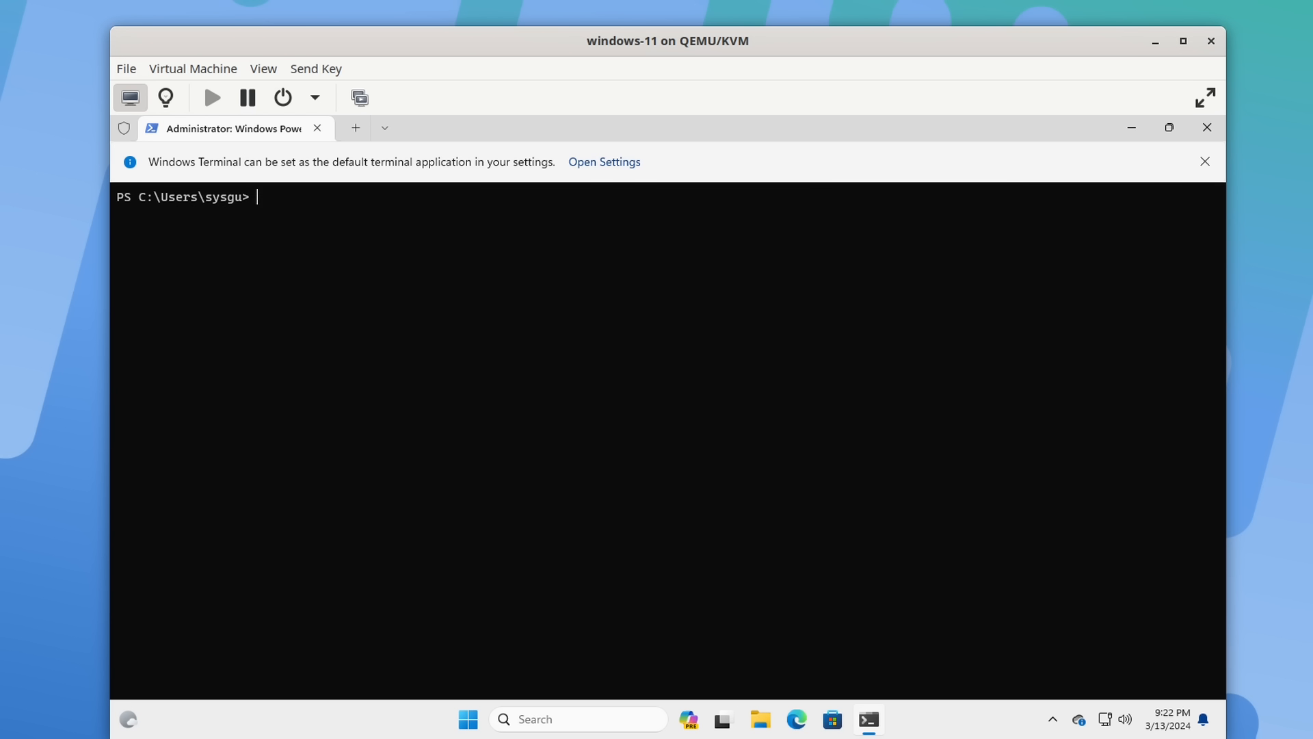
List all scheduled tasks with Get-ScheduledTask, review the list up to its beginning, and clear the output
type("Get-ScheduledTask")
key("Return")
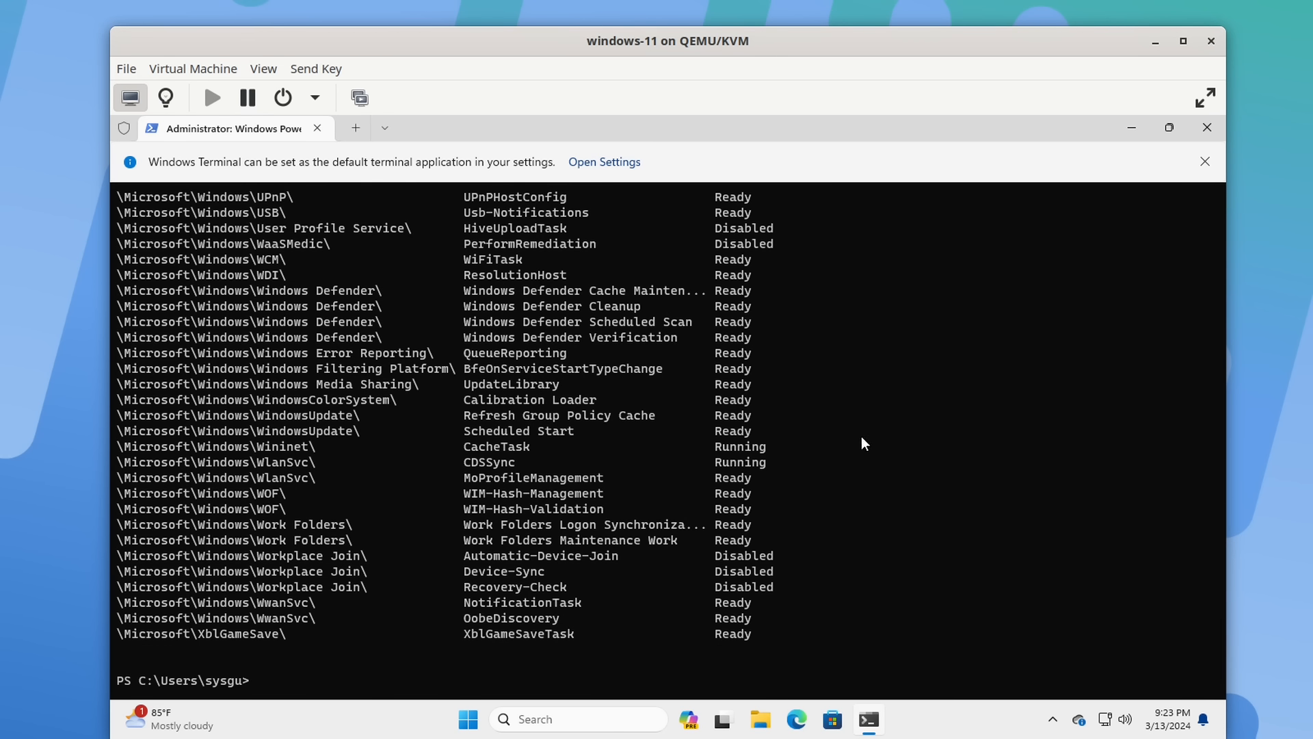
scroll(861, 438, "up", 20)
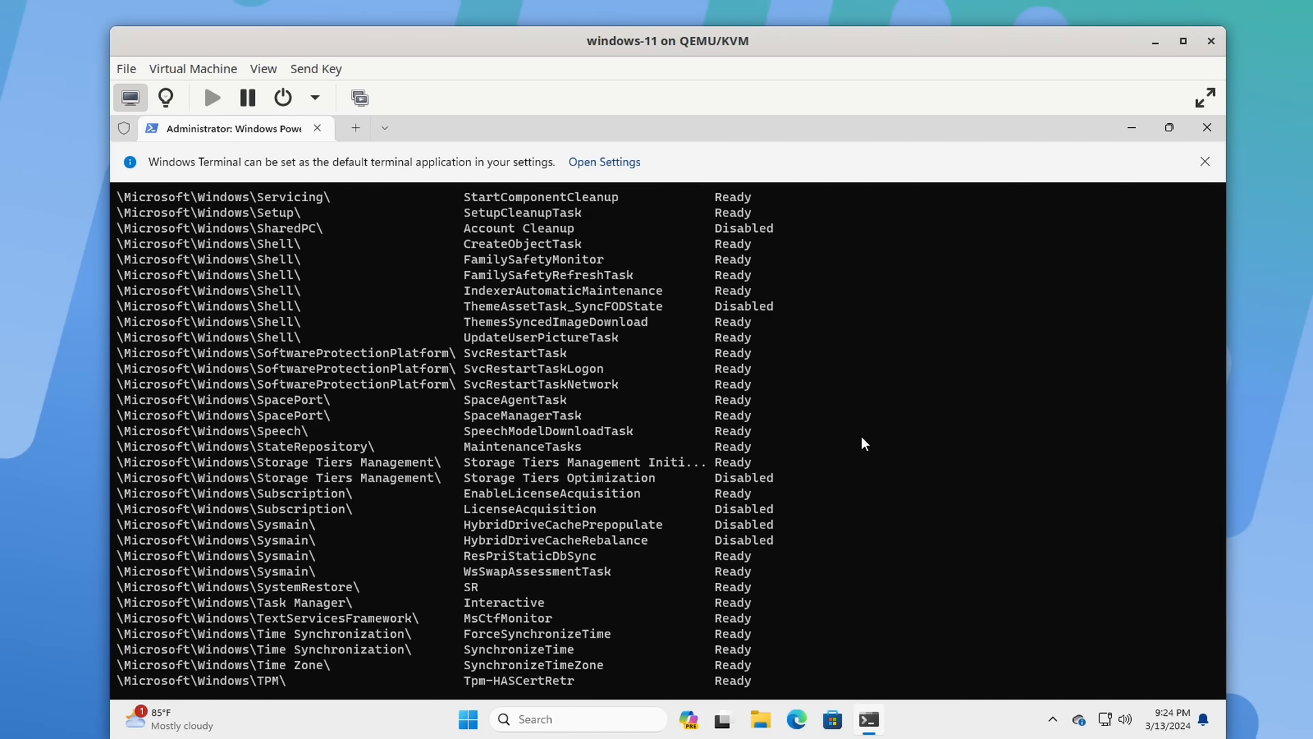
scroll(862, 438, "up", 20)
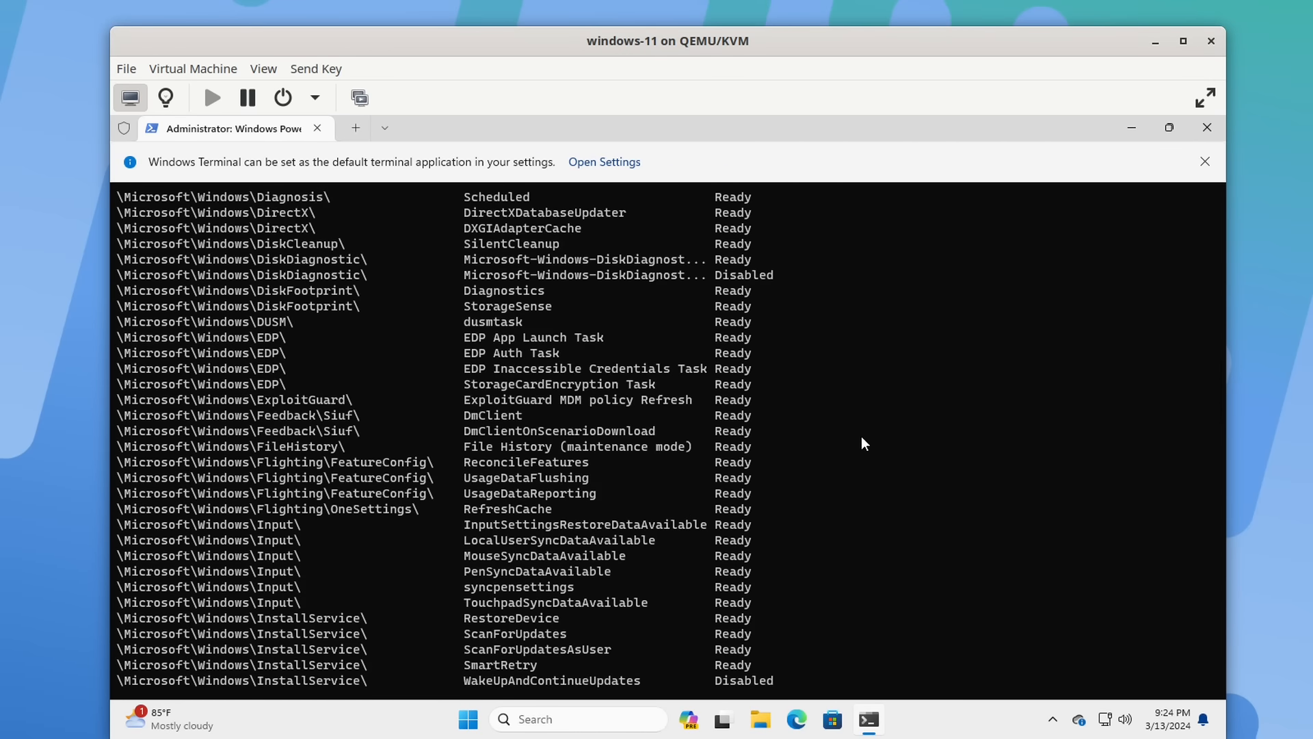
scroll(862, 443, "up", 20)
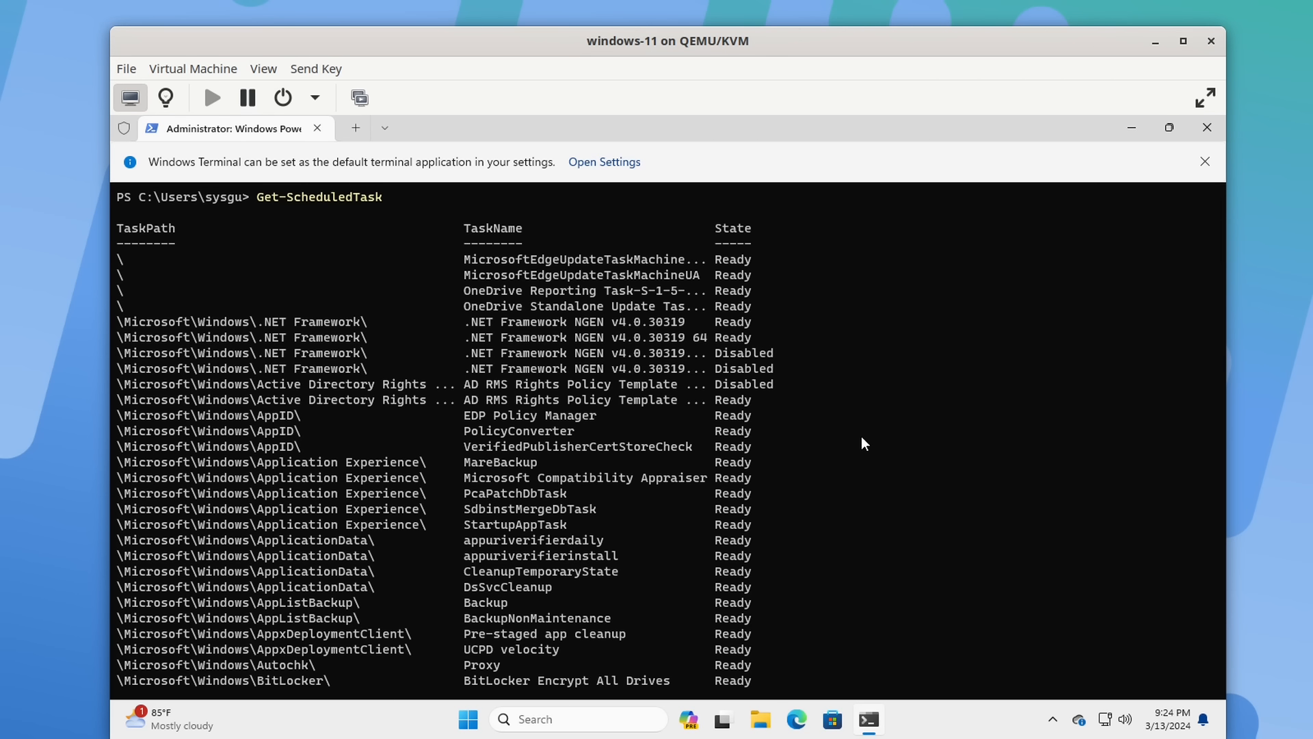
key("Return")
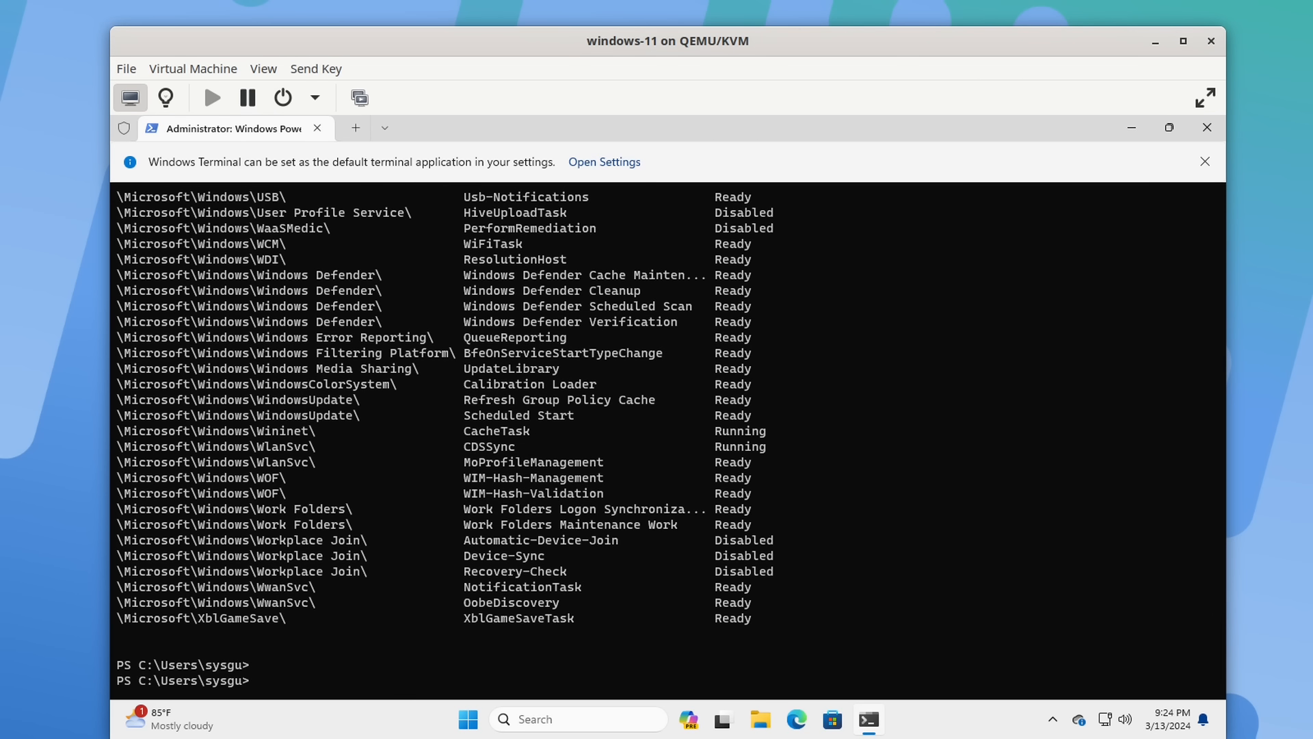
type("clear")
key("Return")
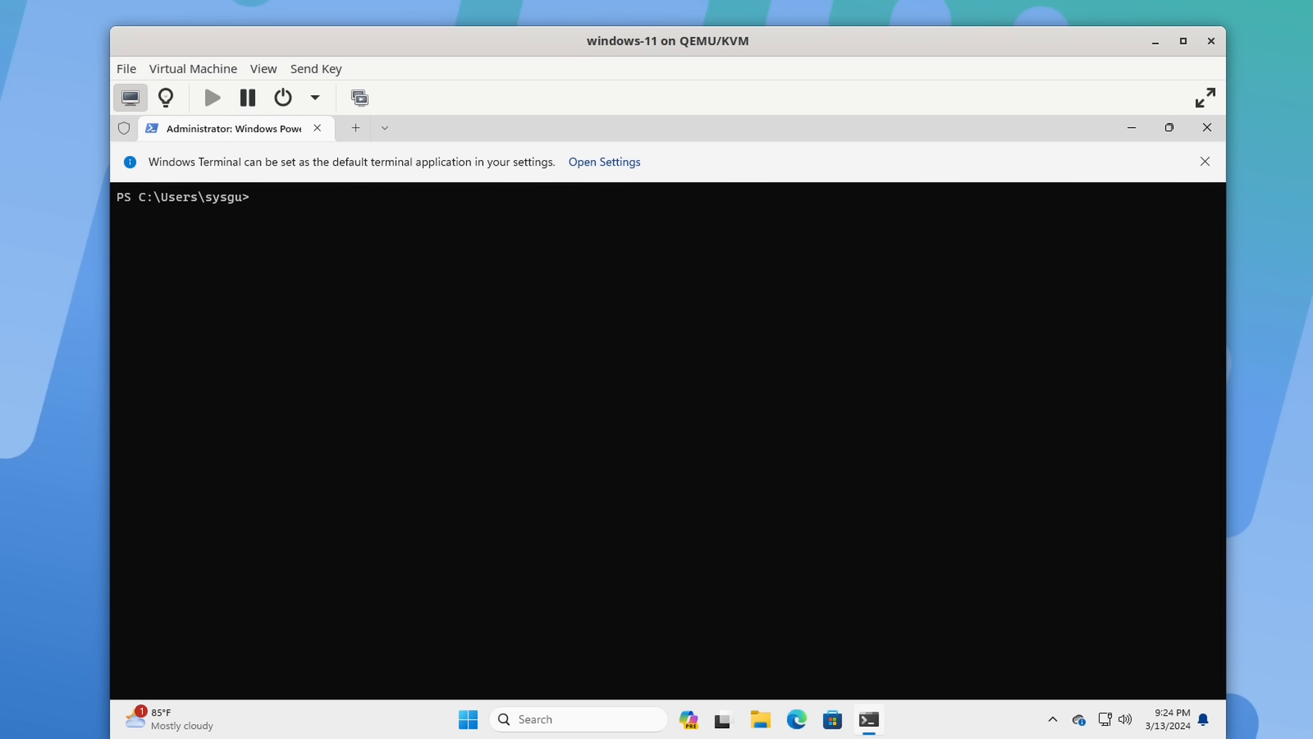
Filter the scheduled tasks by name with Get-ScheduledTask -TaskName '*schedule*' and copy the task name ScheduledDefrag
key("Up")
key("Up")
type("-Task")
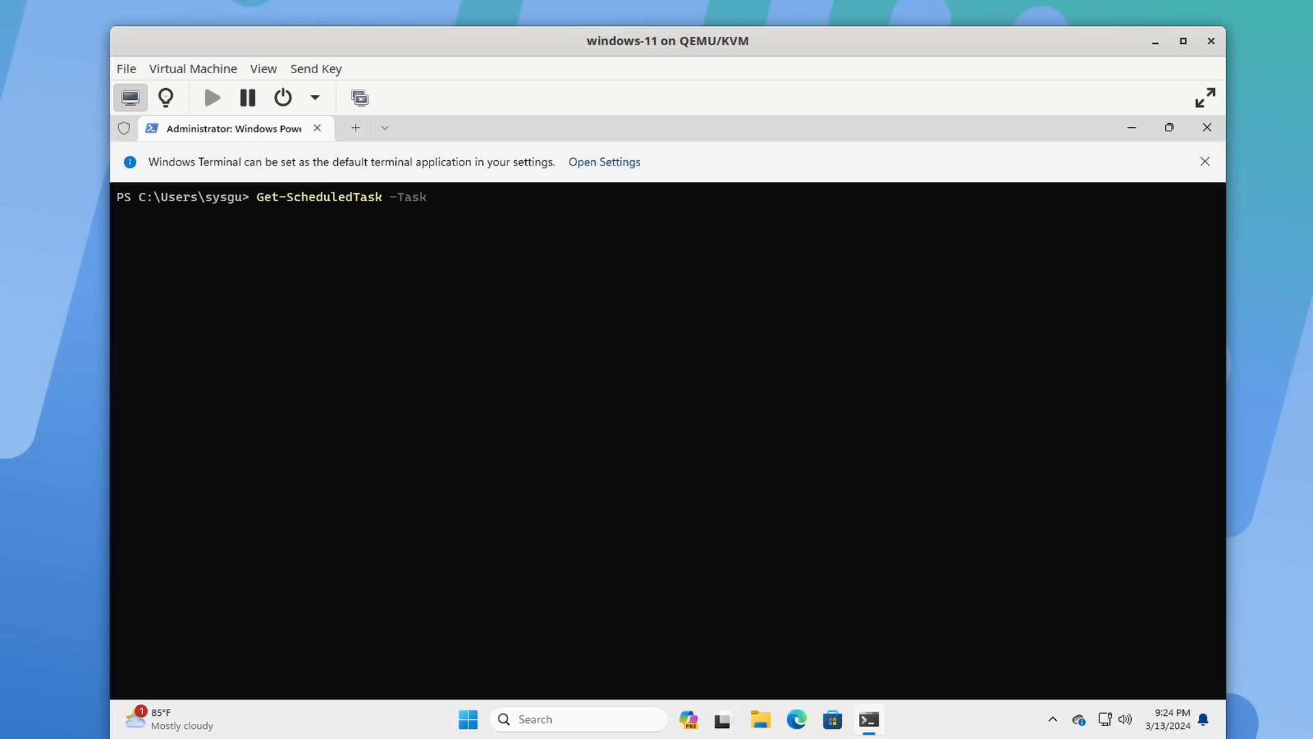
type("Name '*schedule*'")
key("Return")
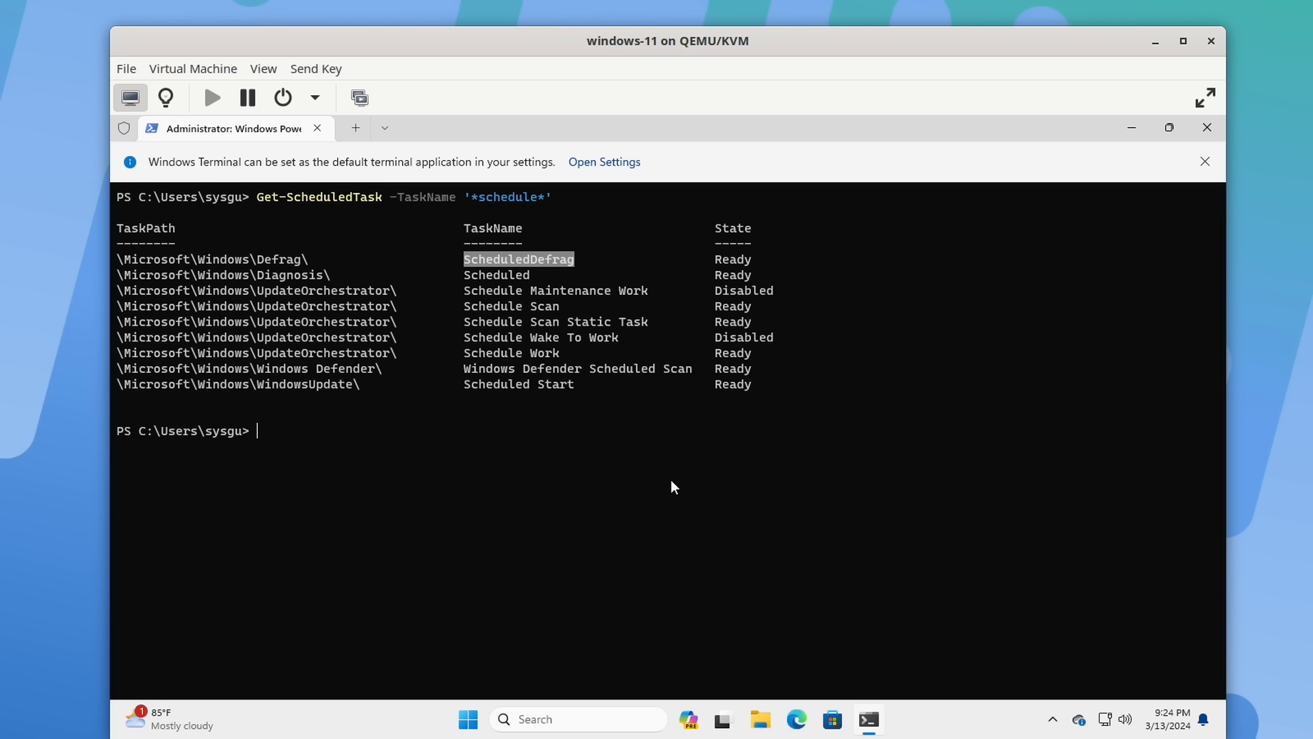
key("ctrl+c")
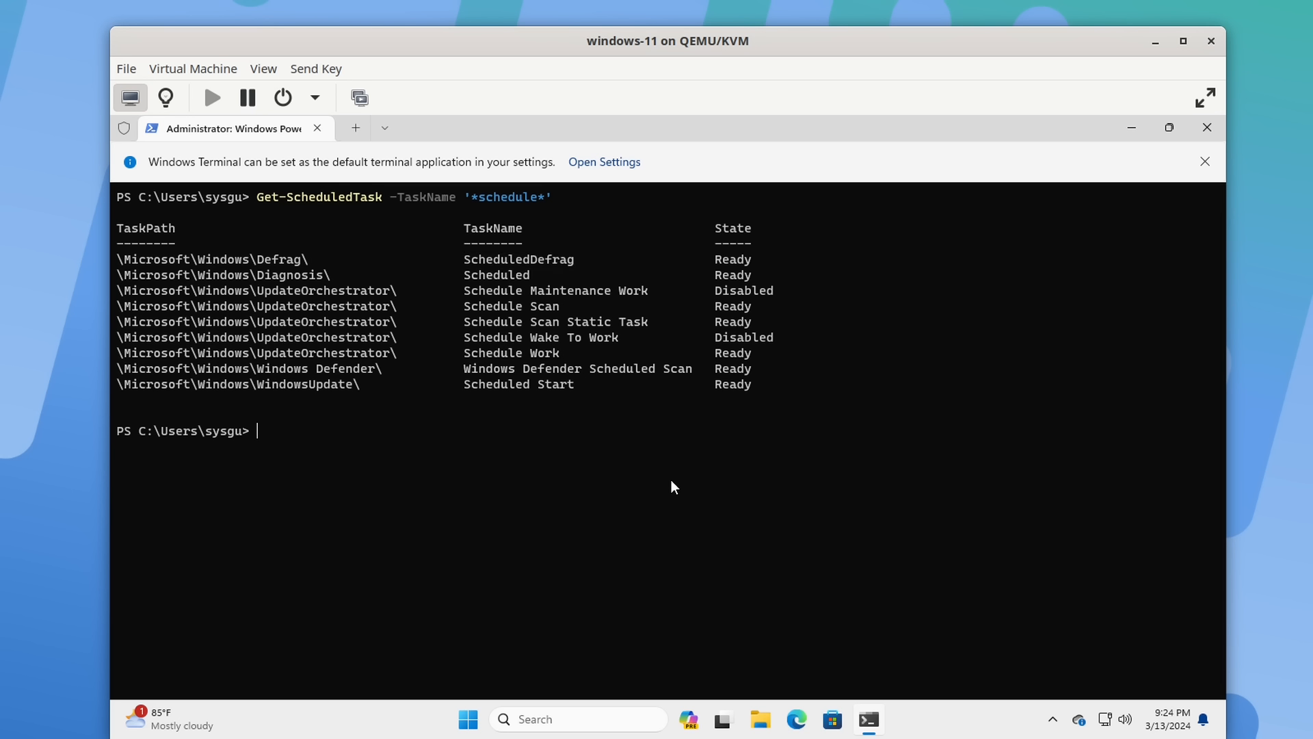
Write a Disable-ScheduledTask command with -TaskPath '\Microsoft\Windows\Defrag\', copying the path from the task list, and add the -TaskName parameter
type("Disable-Schedu")
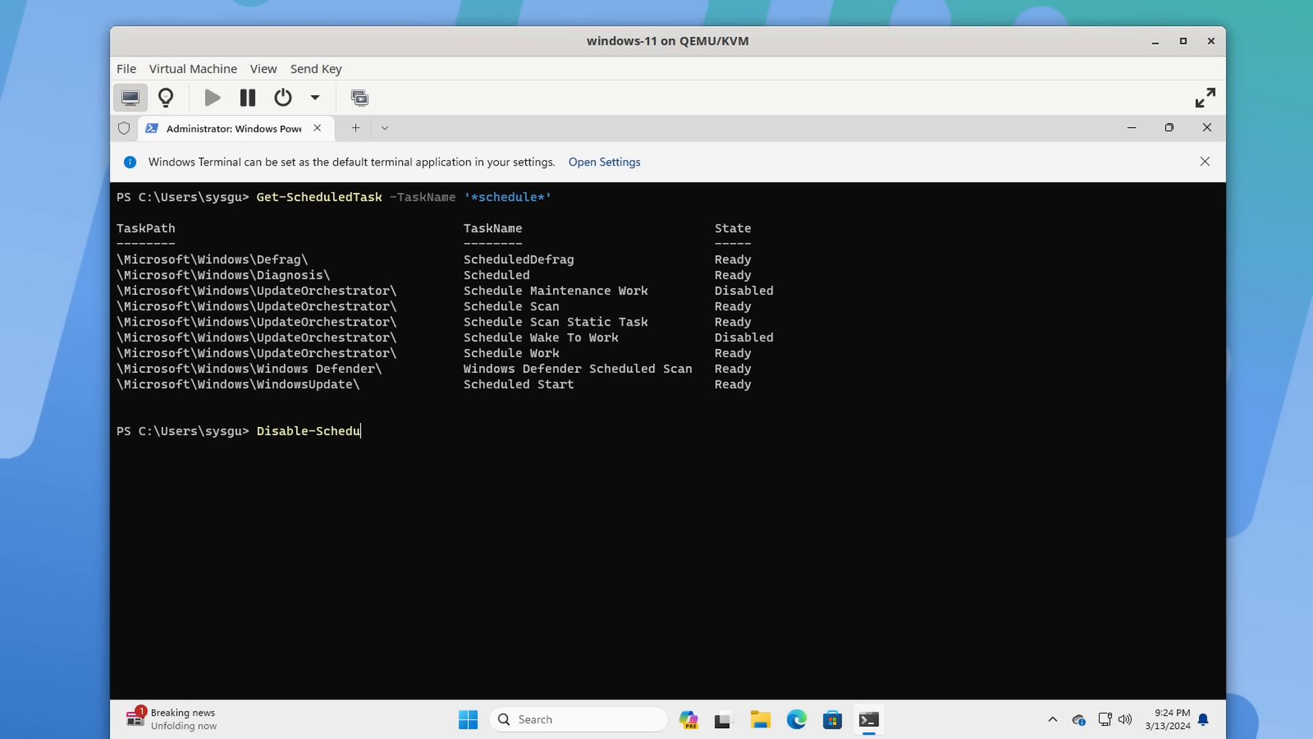
type("ledTask -TaskPath '")
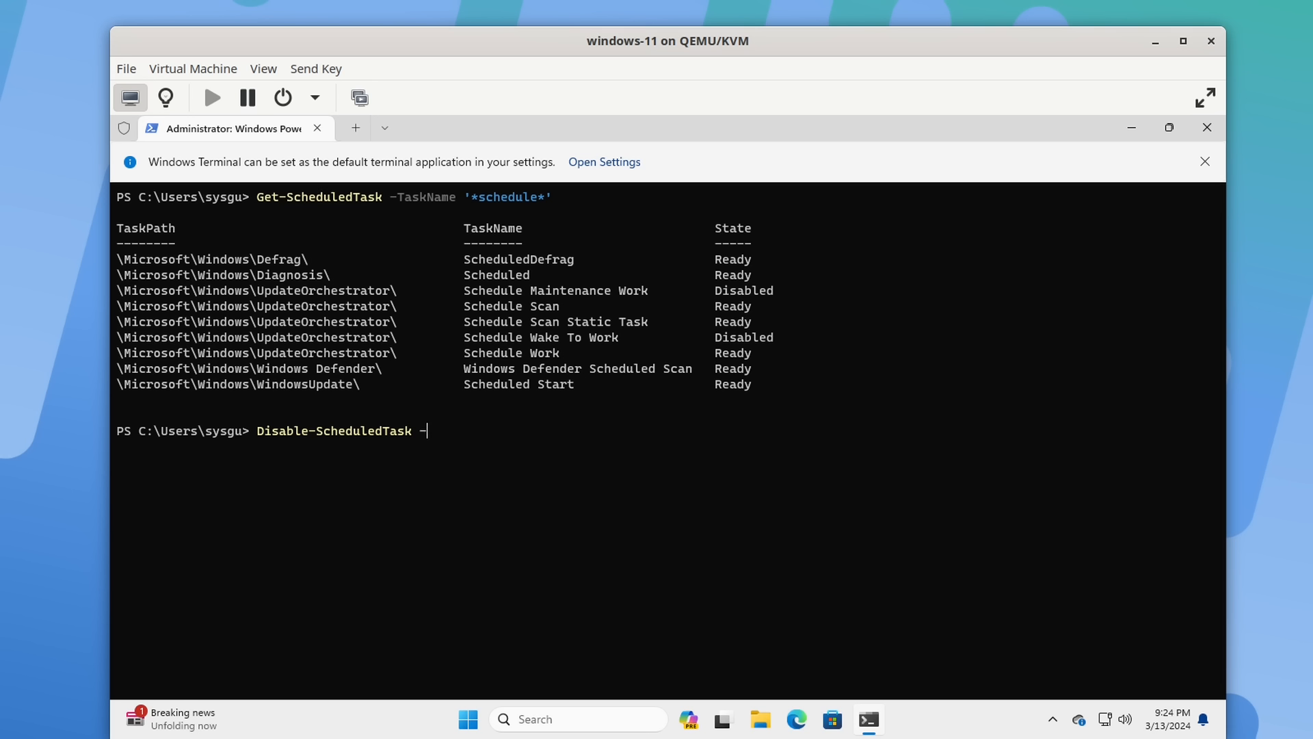
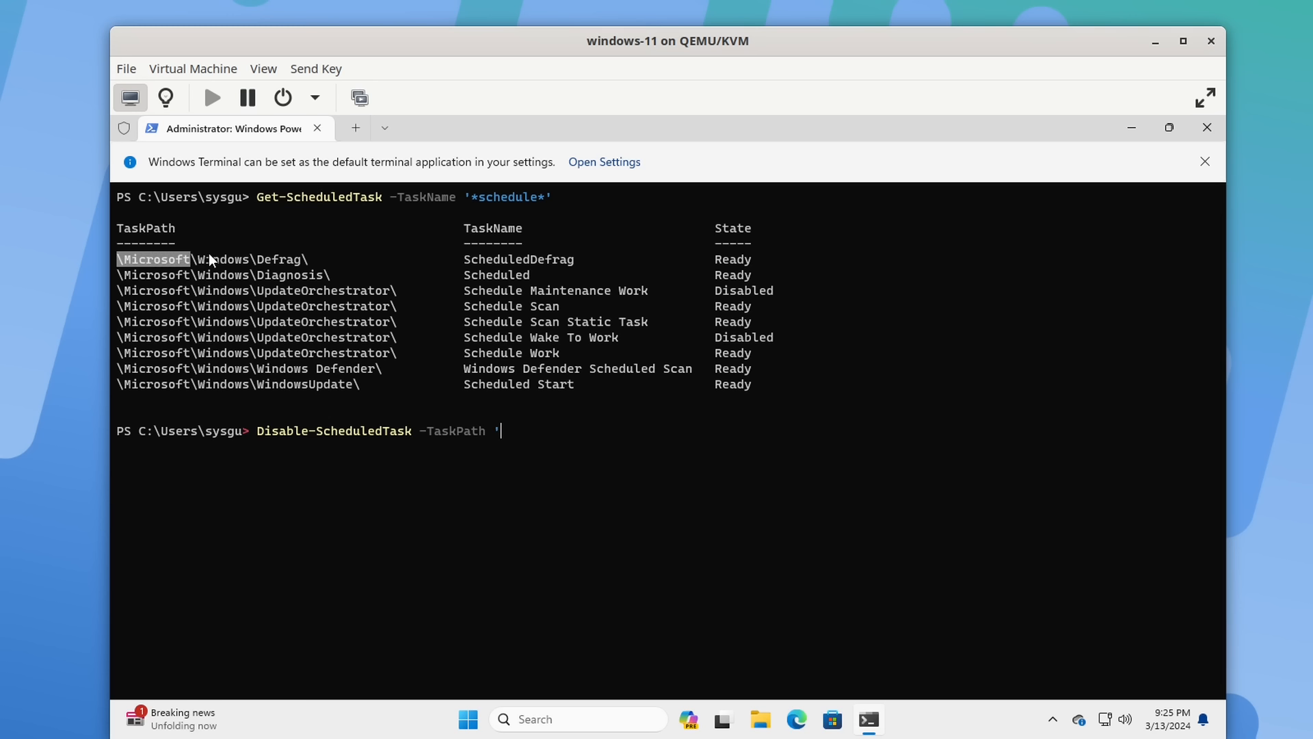
left_click_drag(210, 254, 305, 260)
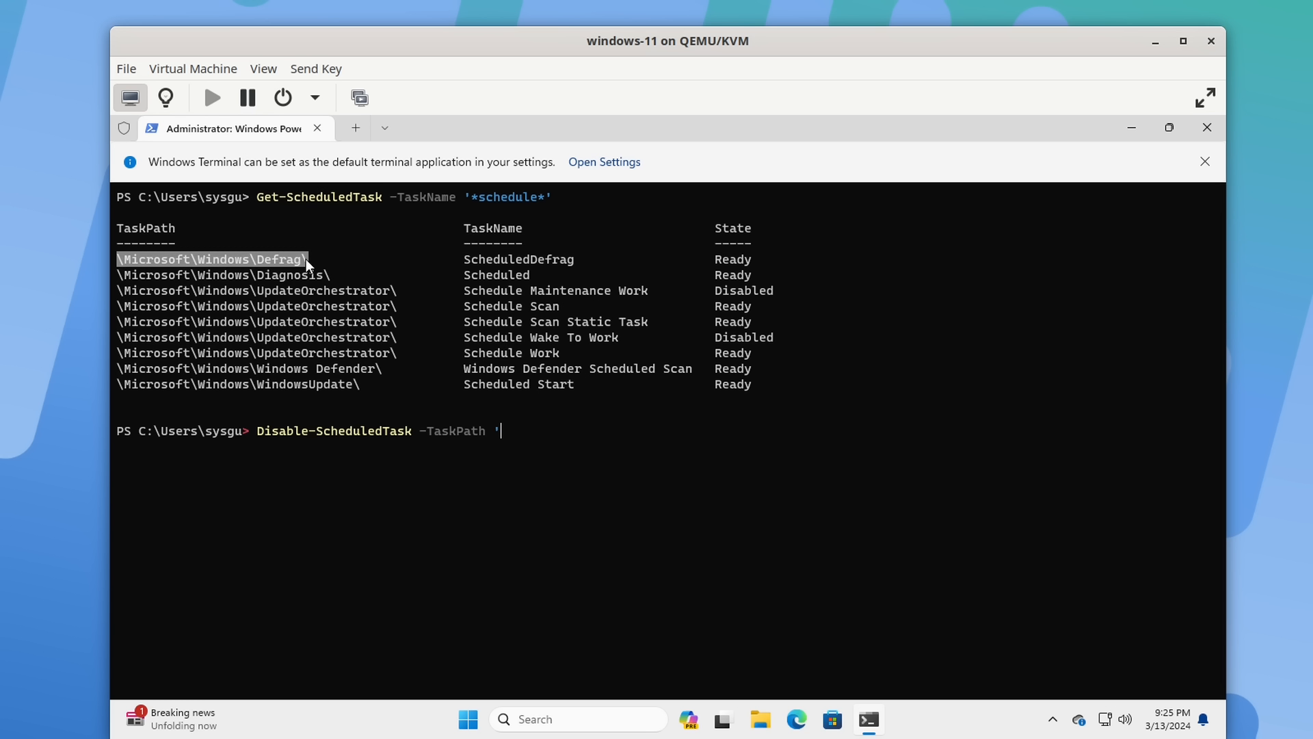
key("ctrl+c")
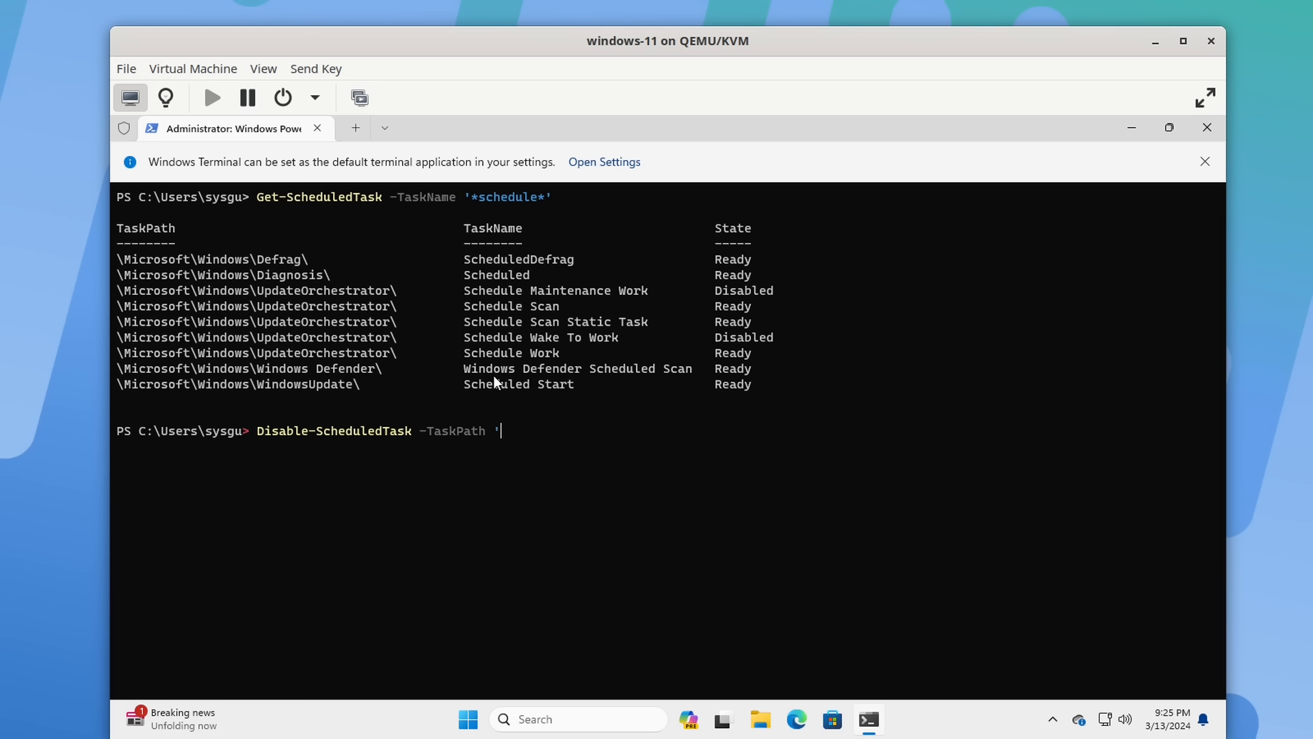
key("ctrl+v")
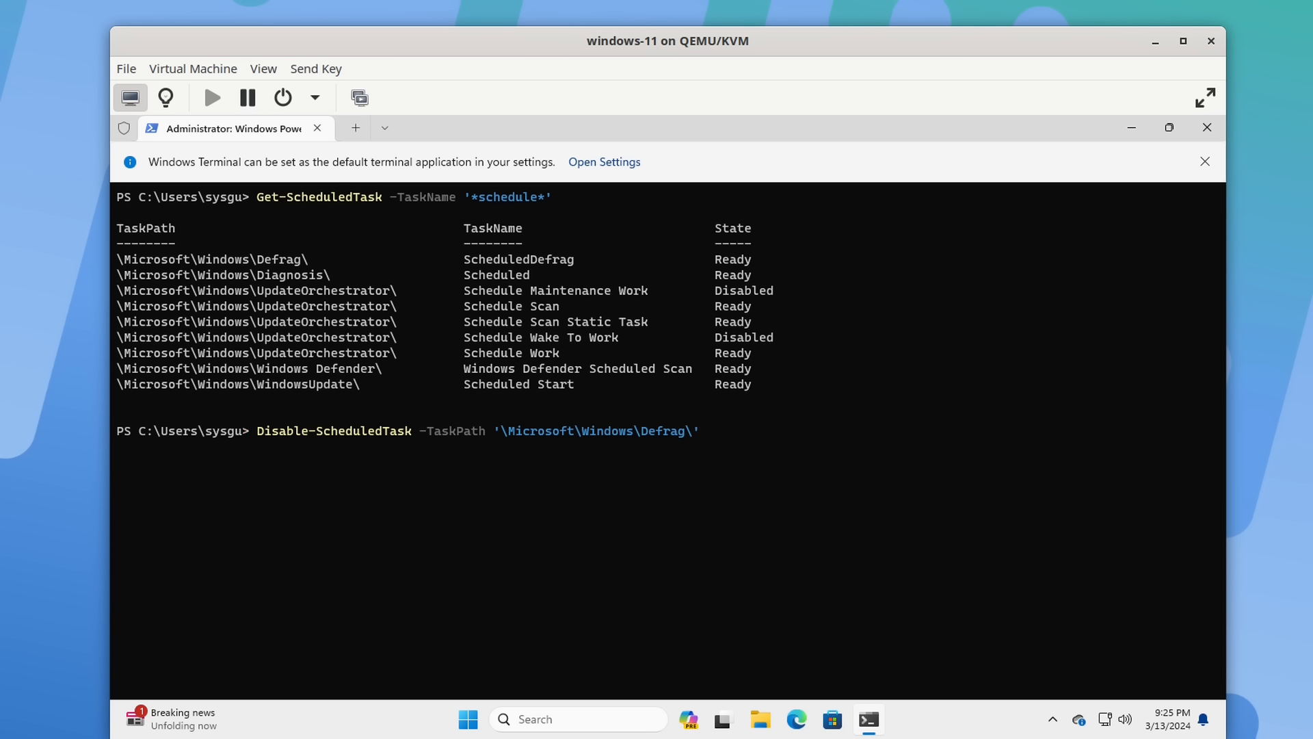
type("' -TaskName")
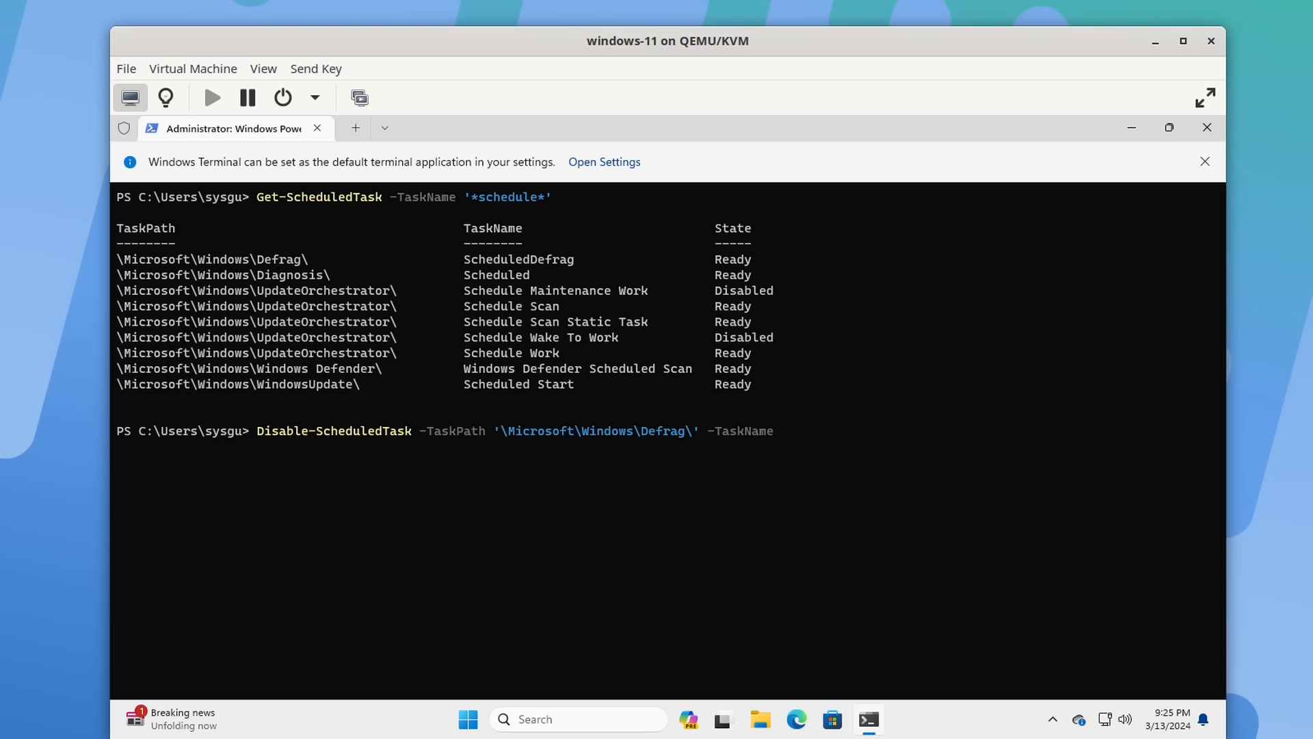